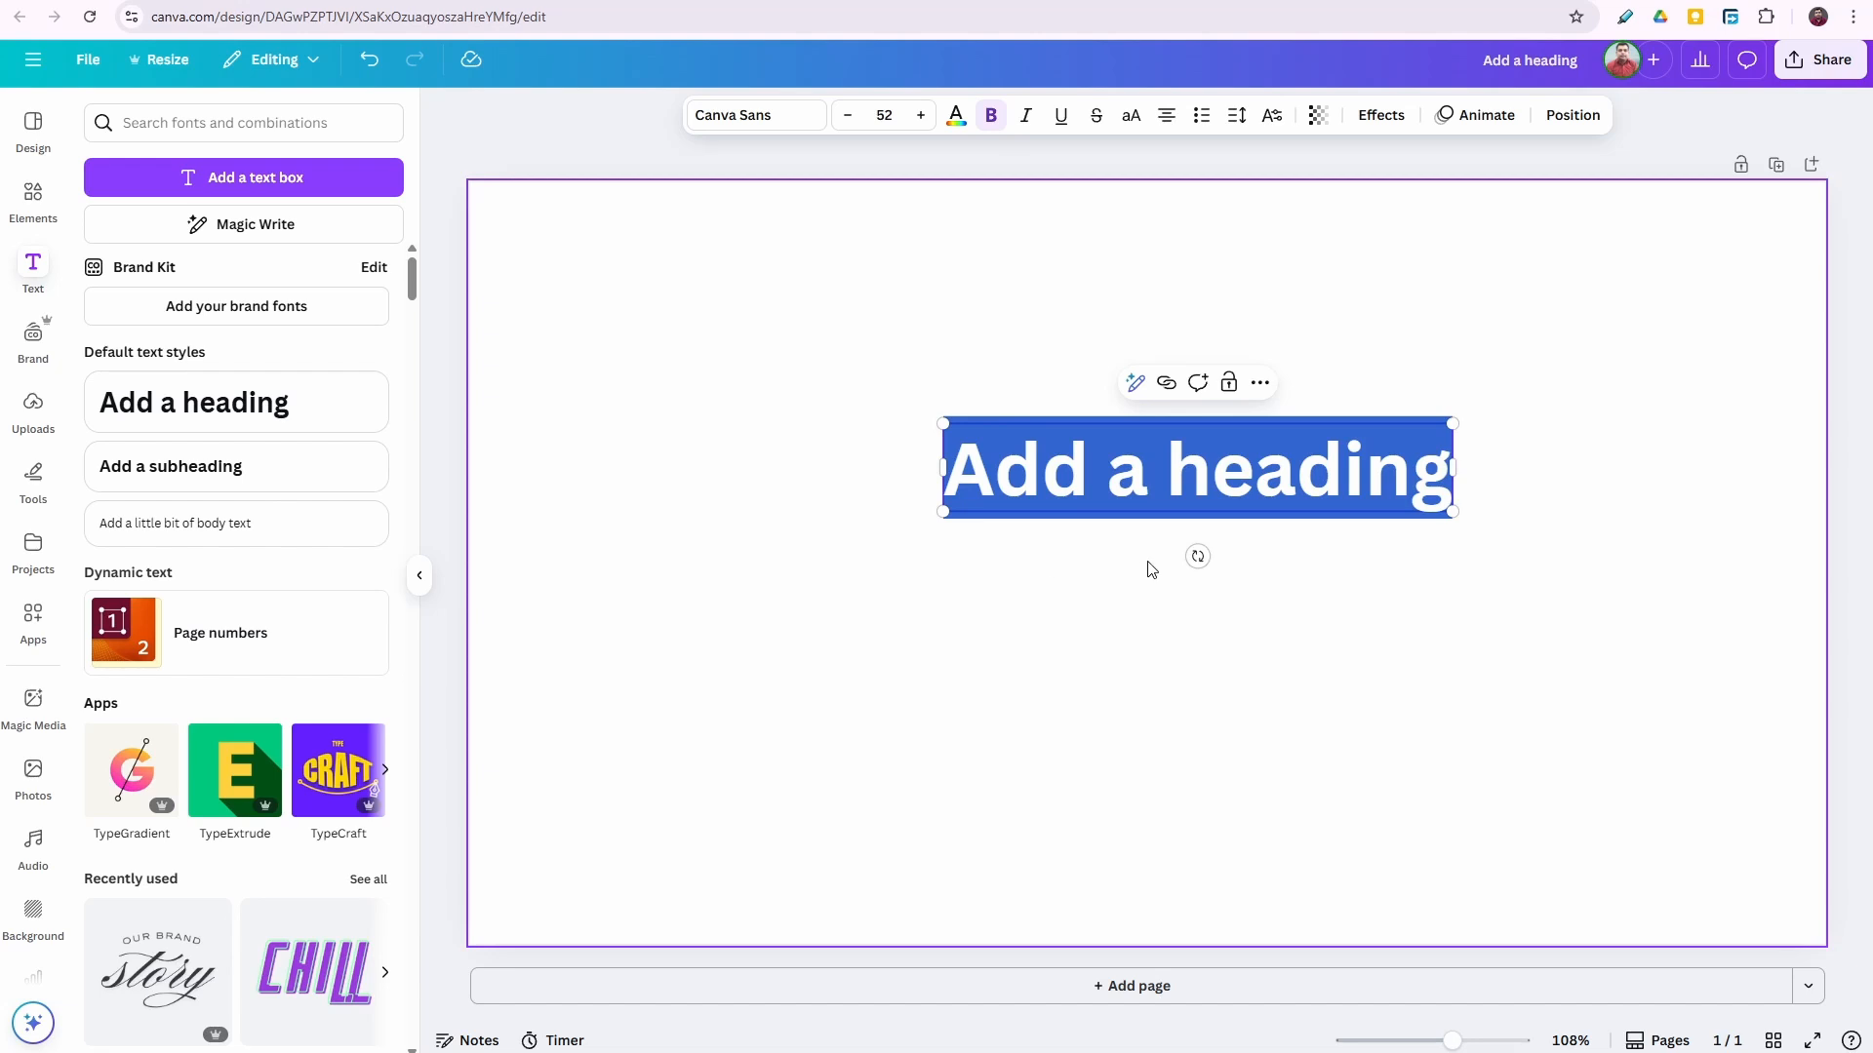
Replace the placeholder heading on the page with "Some Text".
click(1338, 604)
double_click(1266, 471)
text(So)
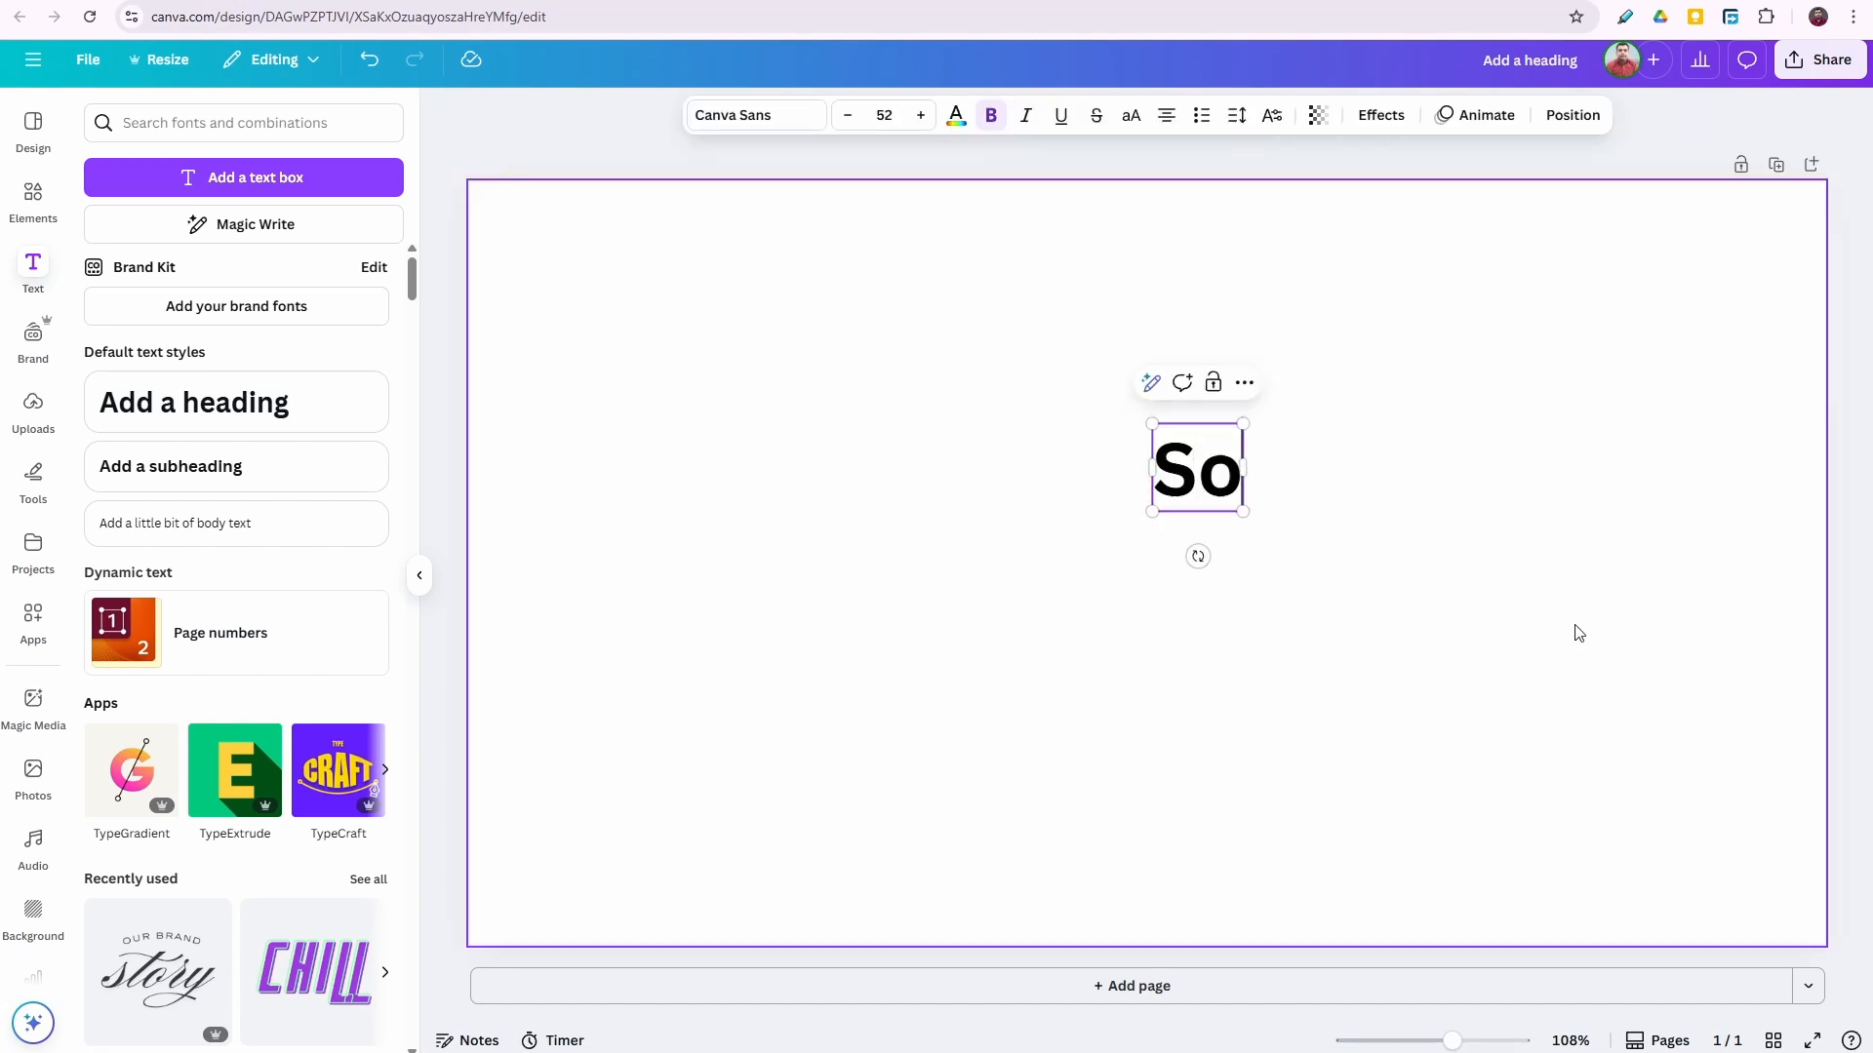
text(me C)
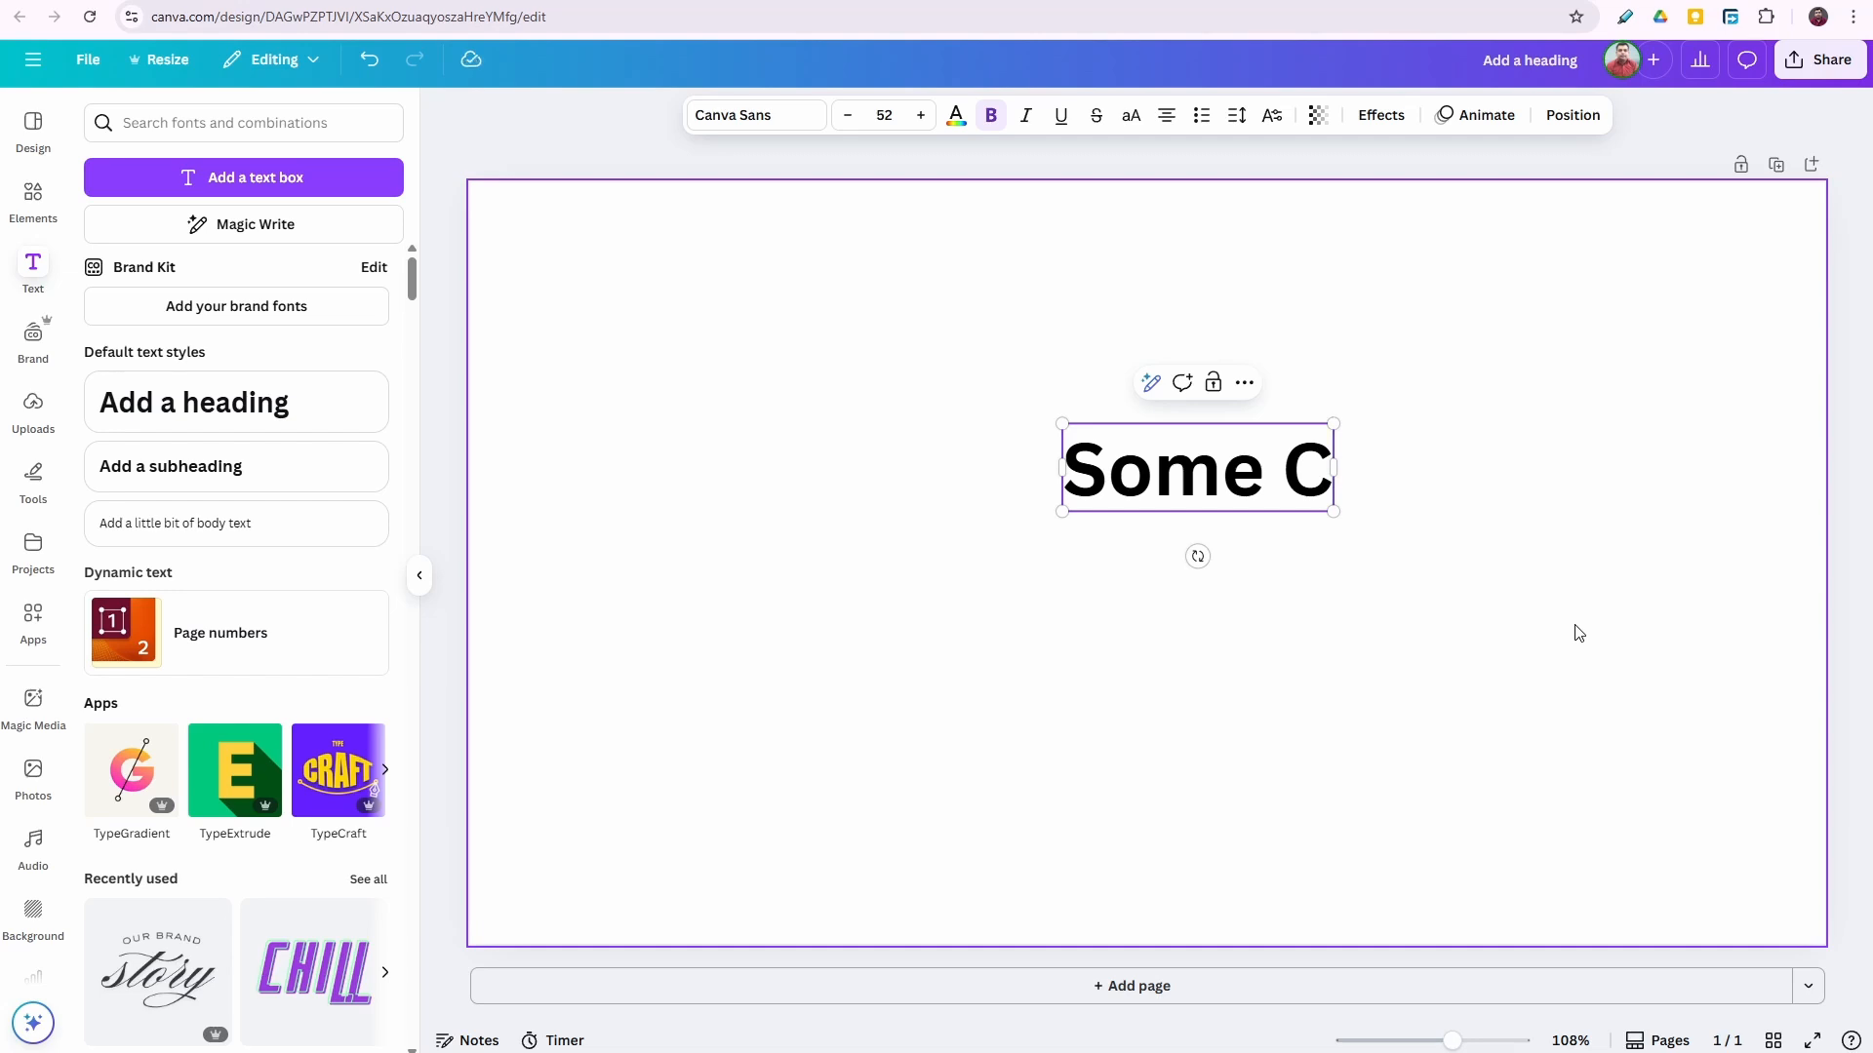
key(BackSpace)
text(Text)
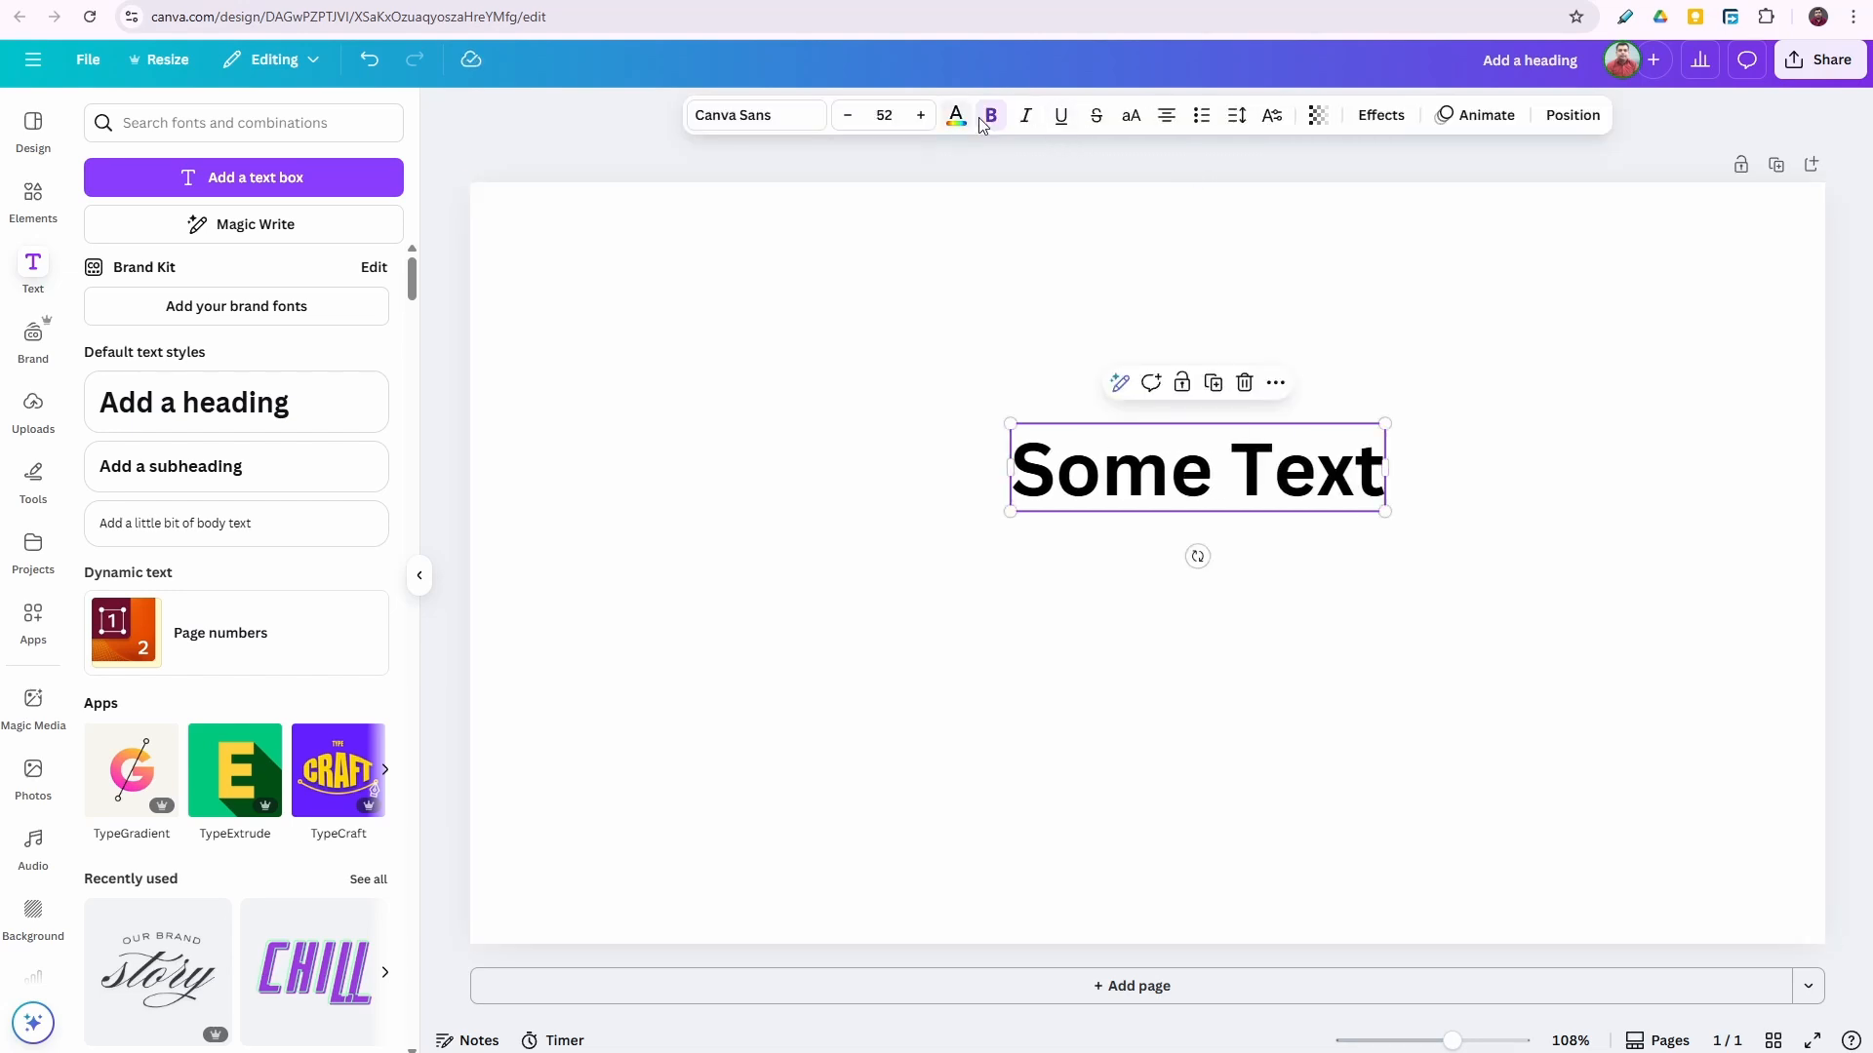
Make the heading all uppercase and set its font to League Spartan.
click(1133, 117)
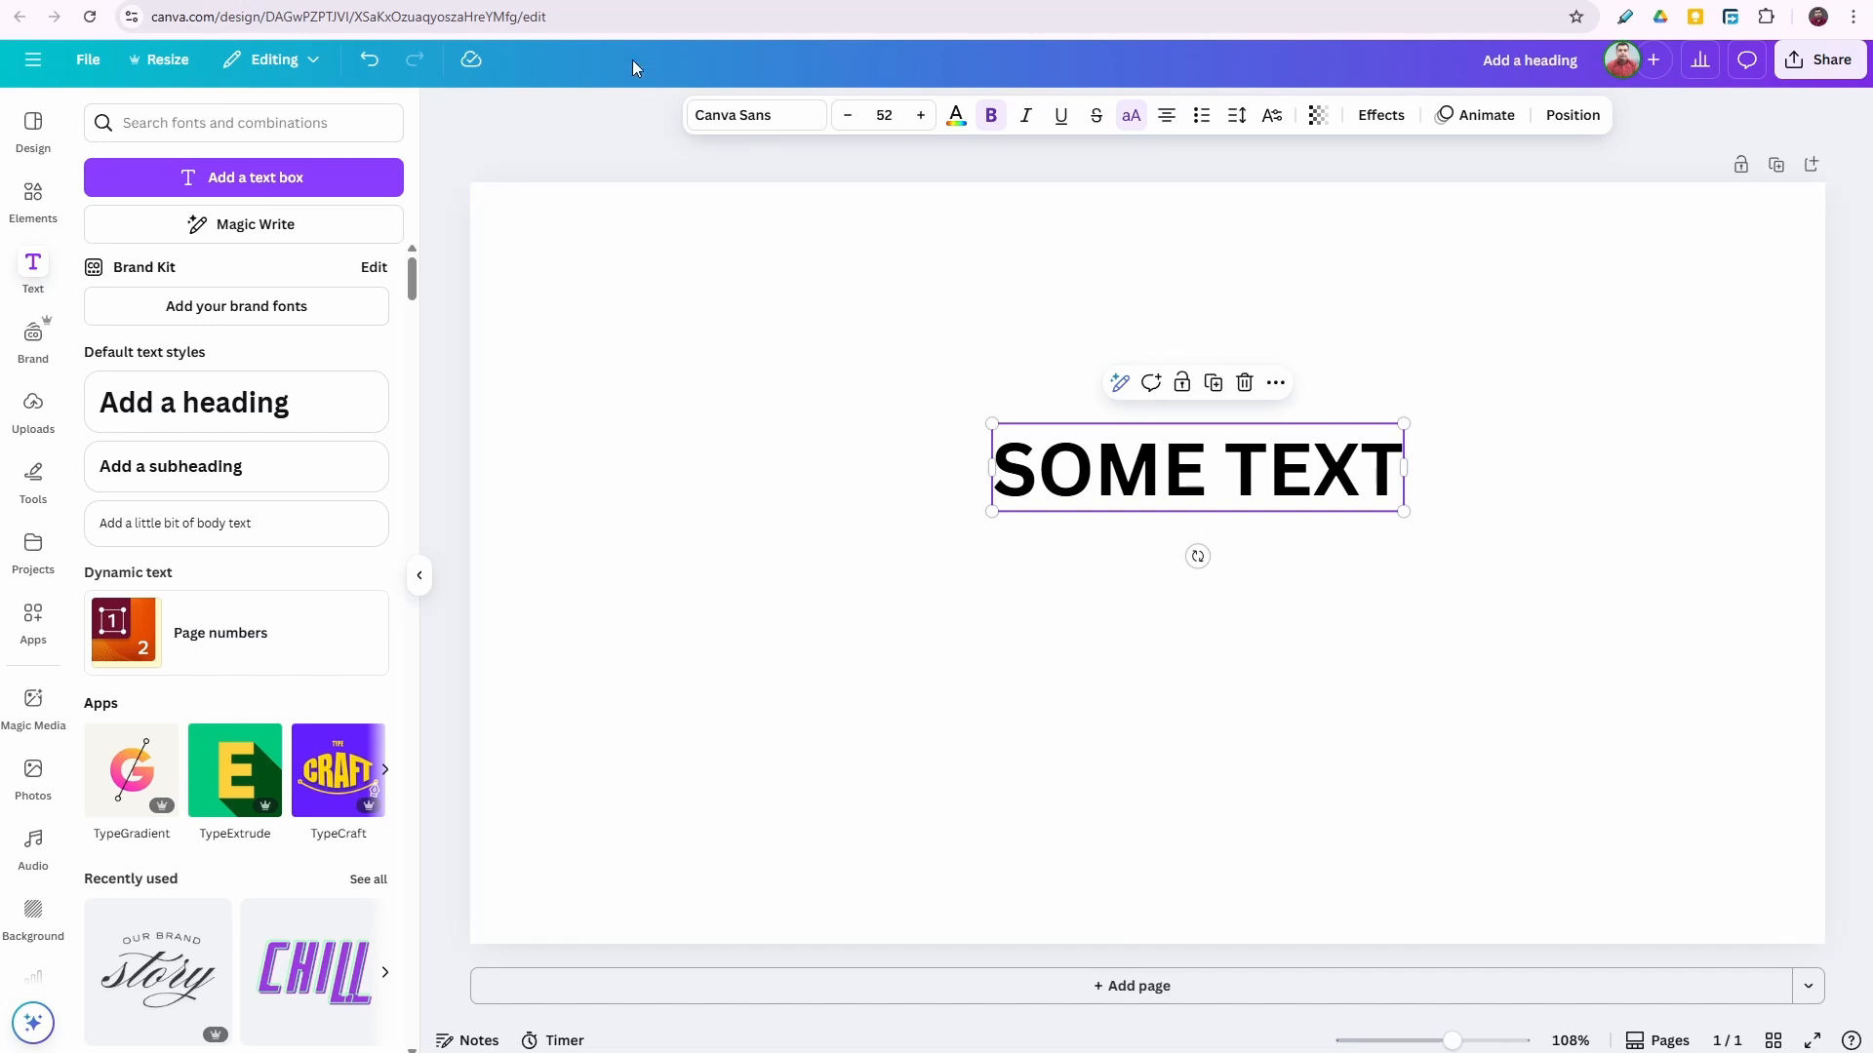
click(754, 117)
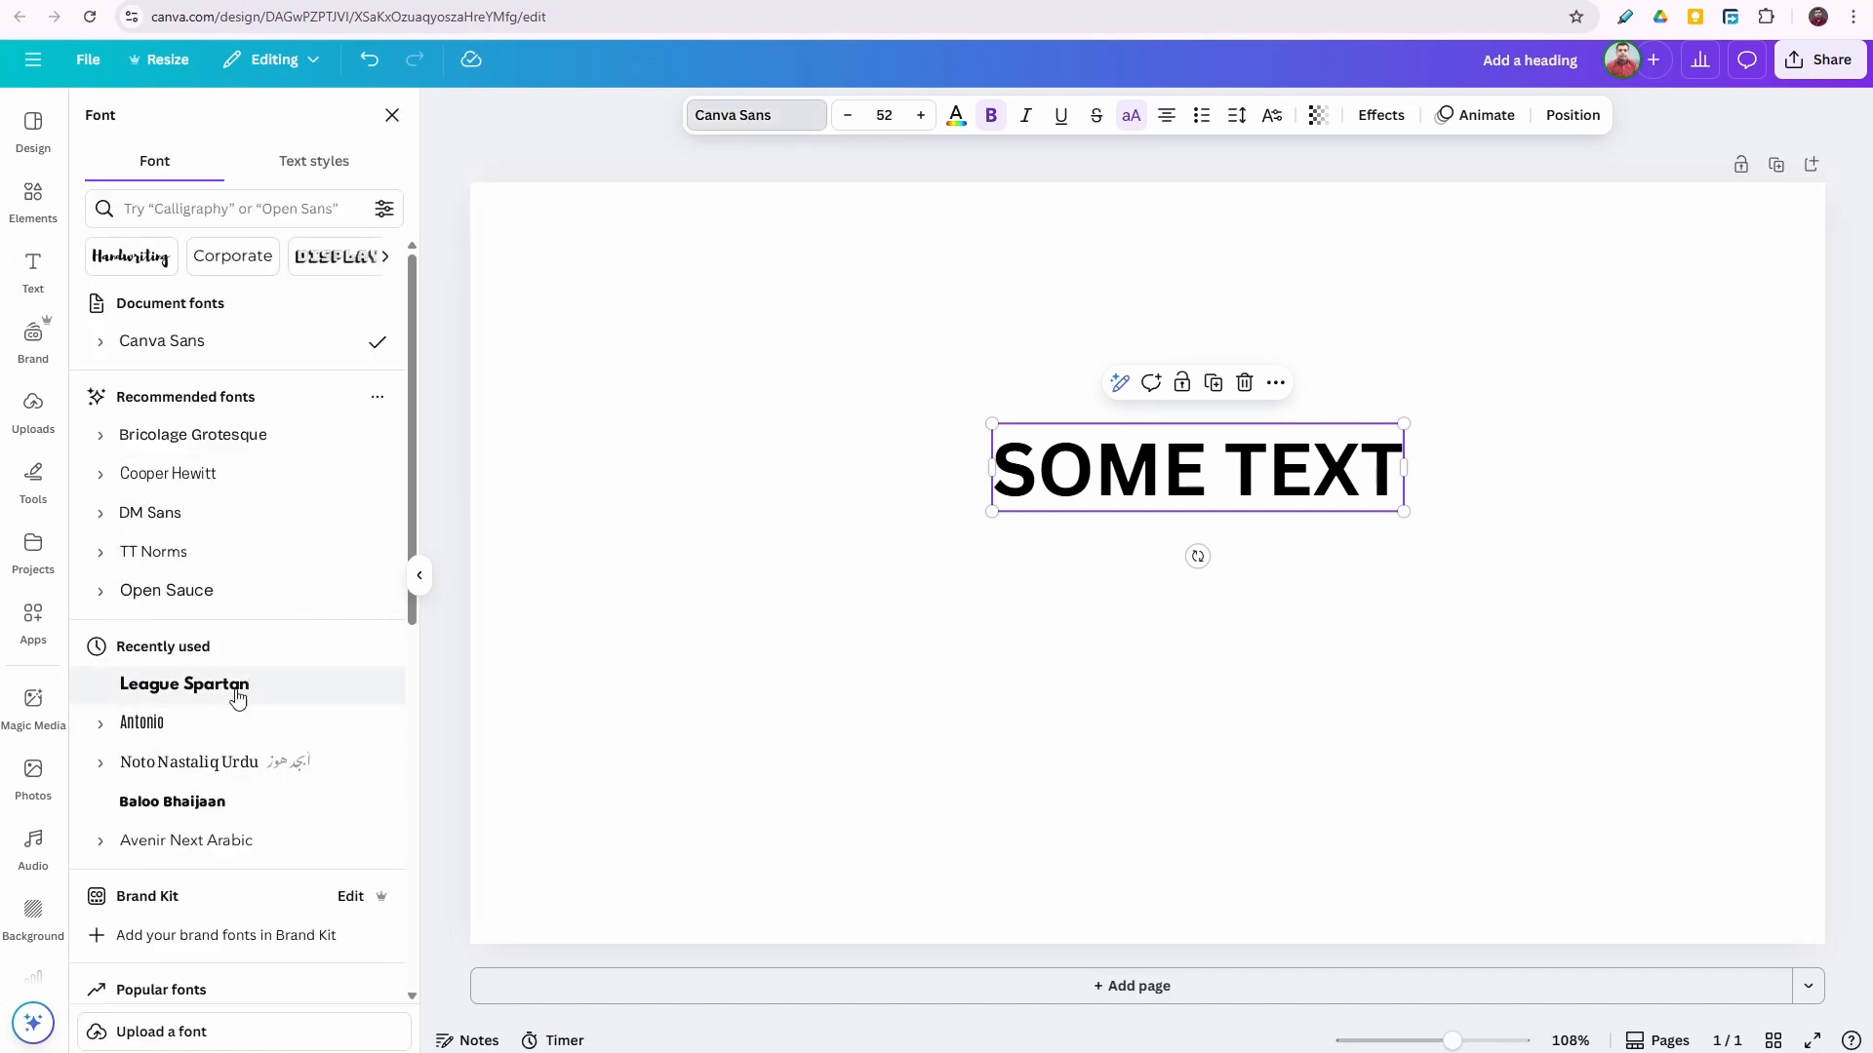
click(185, 685)
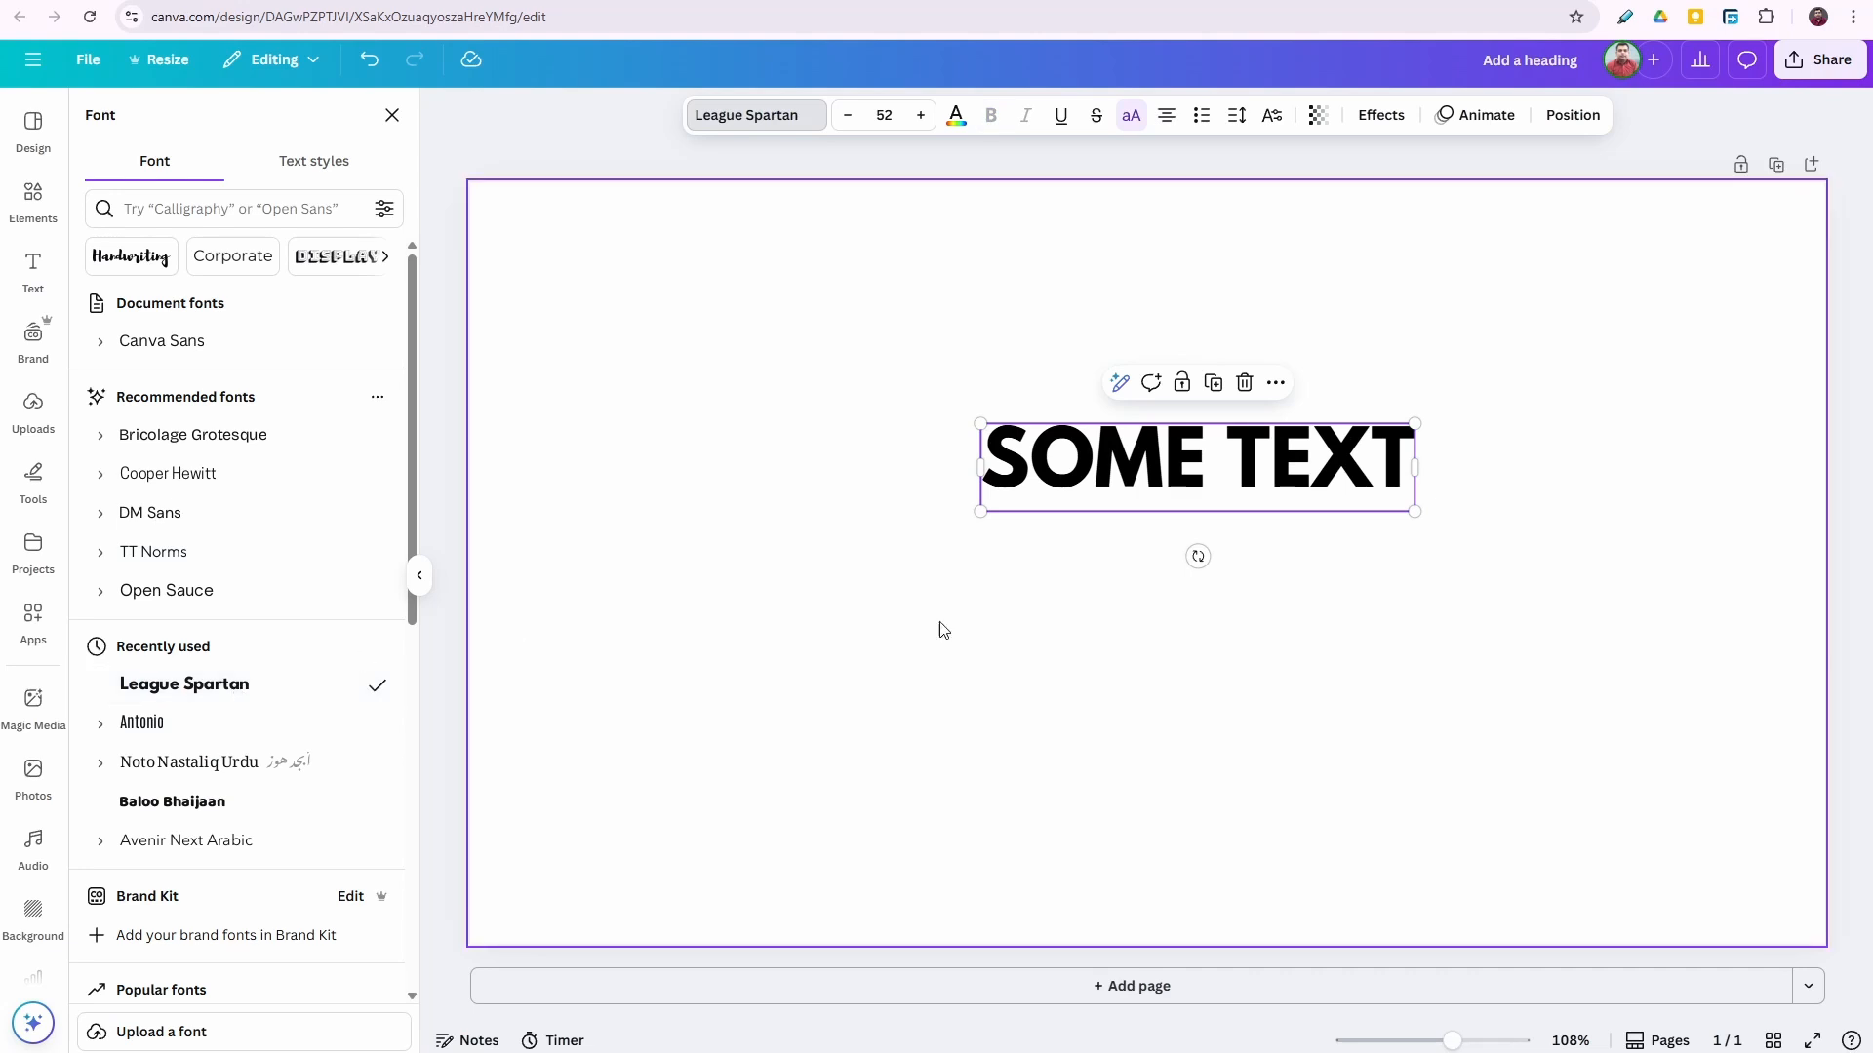
Move the heading to the upper-left area of the page and enlarge it to a font size of about 92.3.
drag(1212, 478, 795, 342)
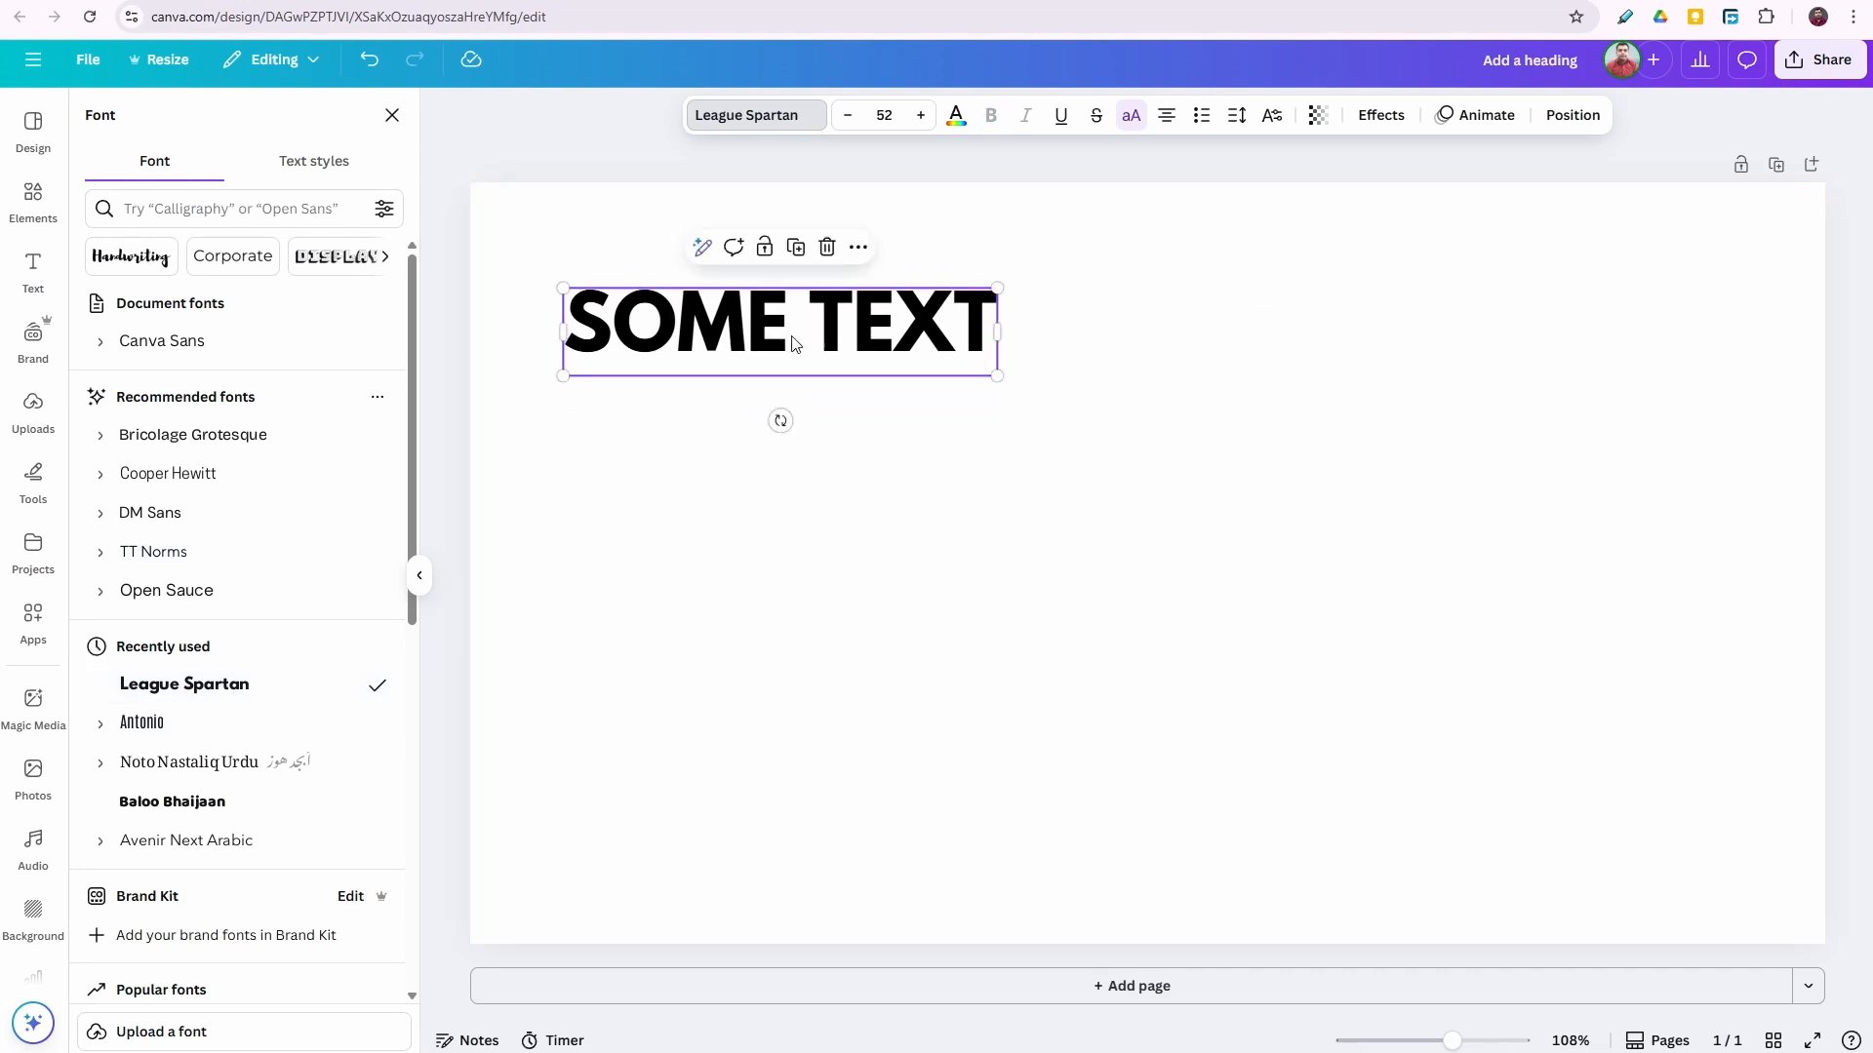
drag(993, 373, 1282, 712)
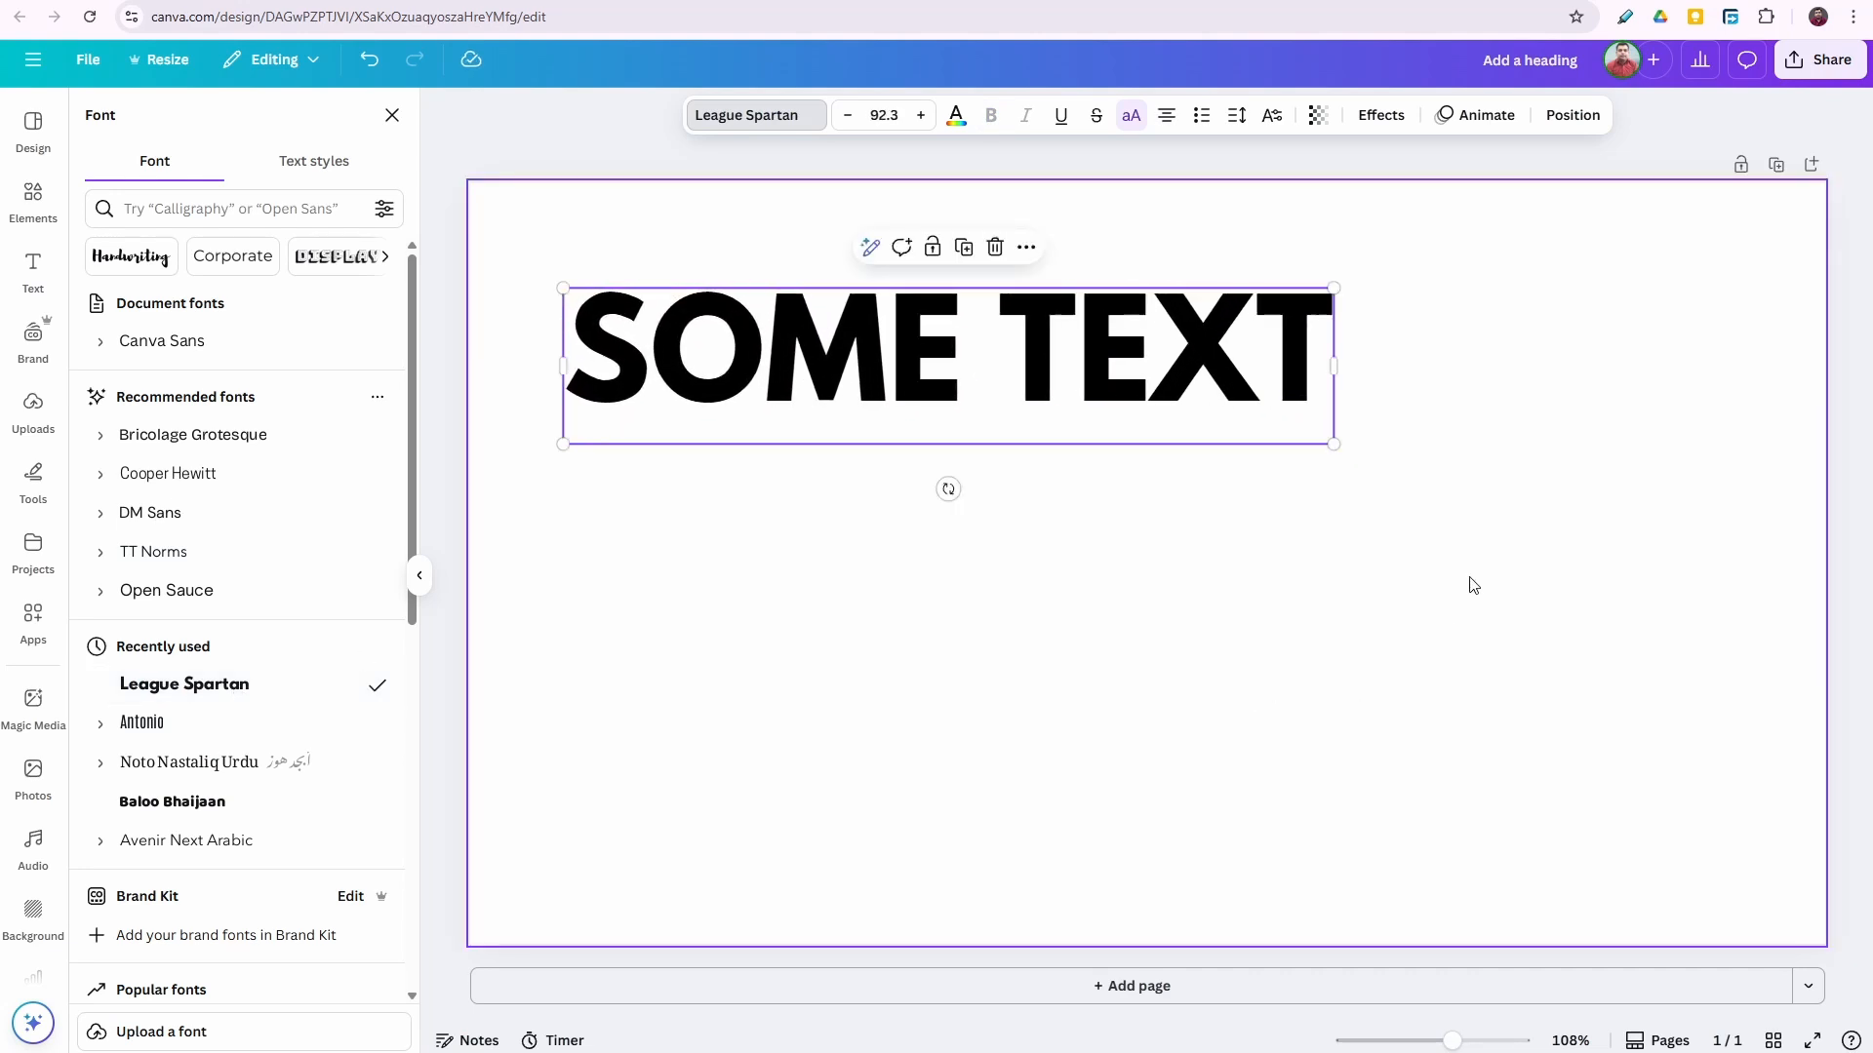
click(1477, 572)
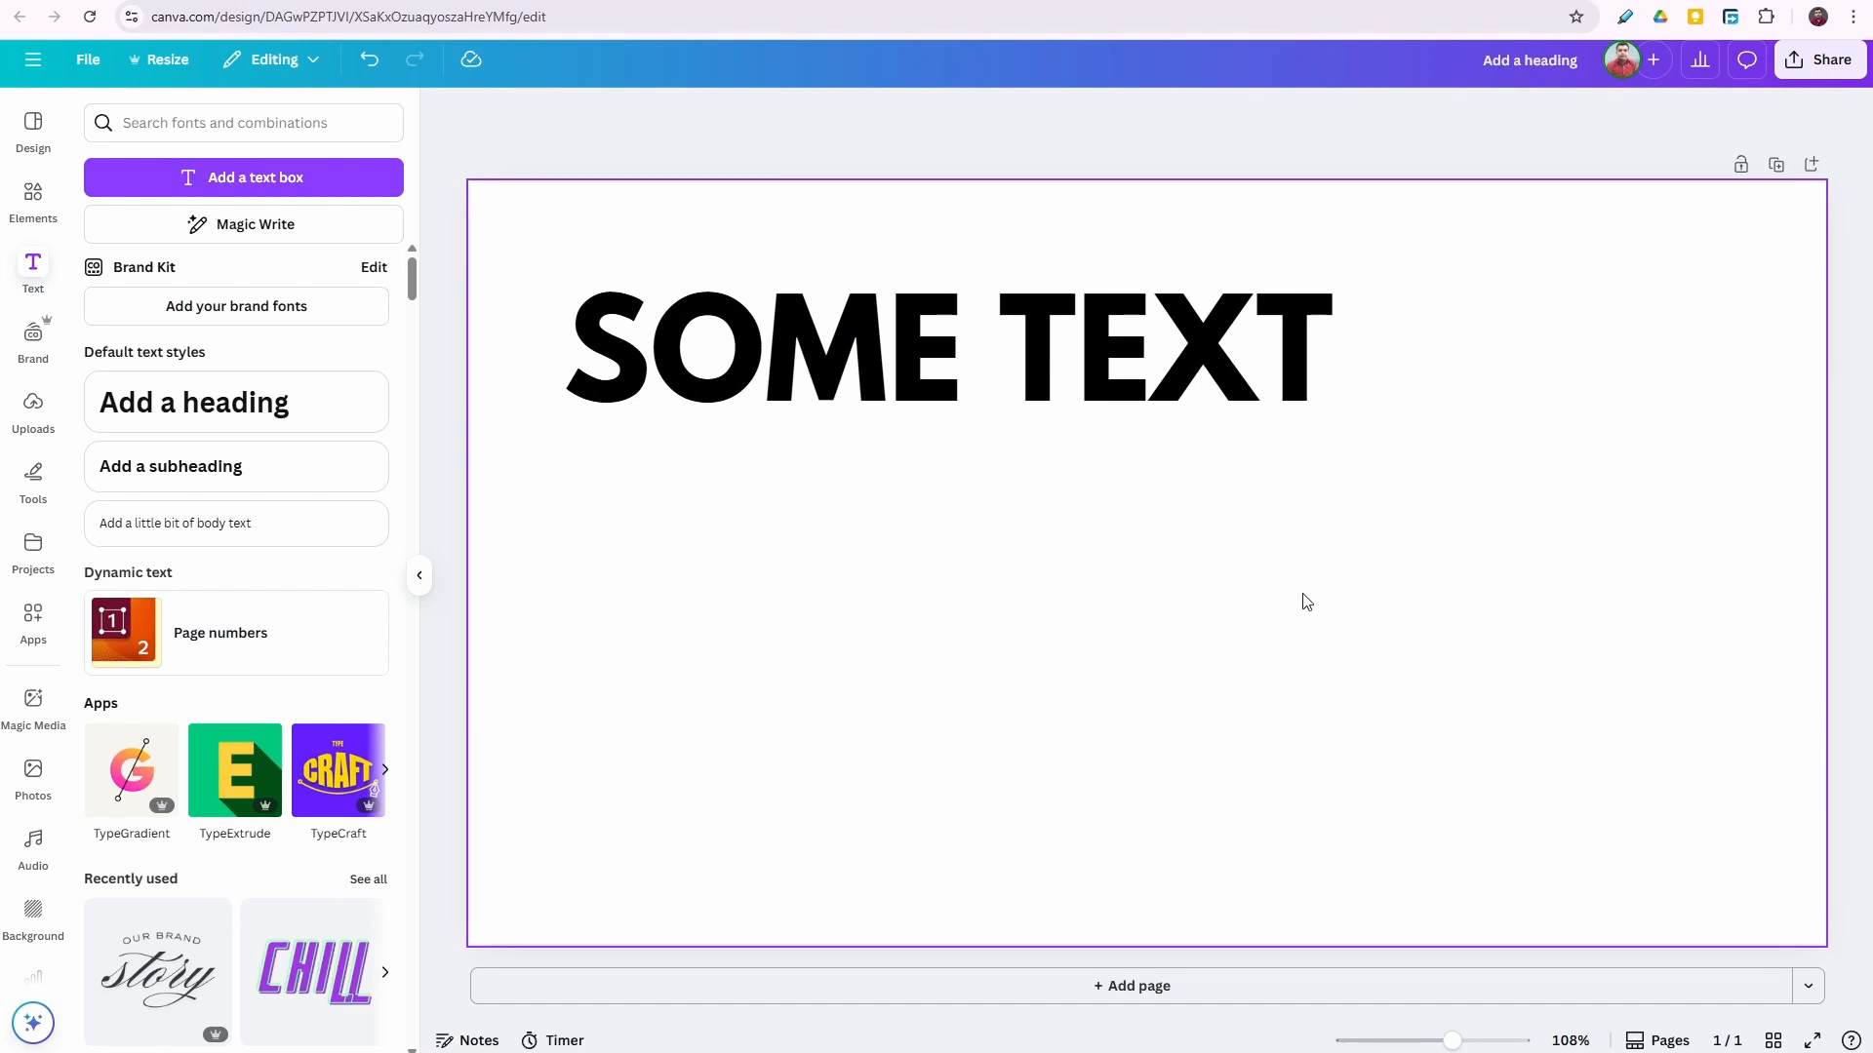
click(1059, 351)
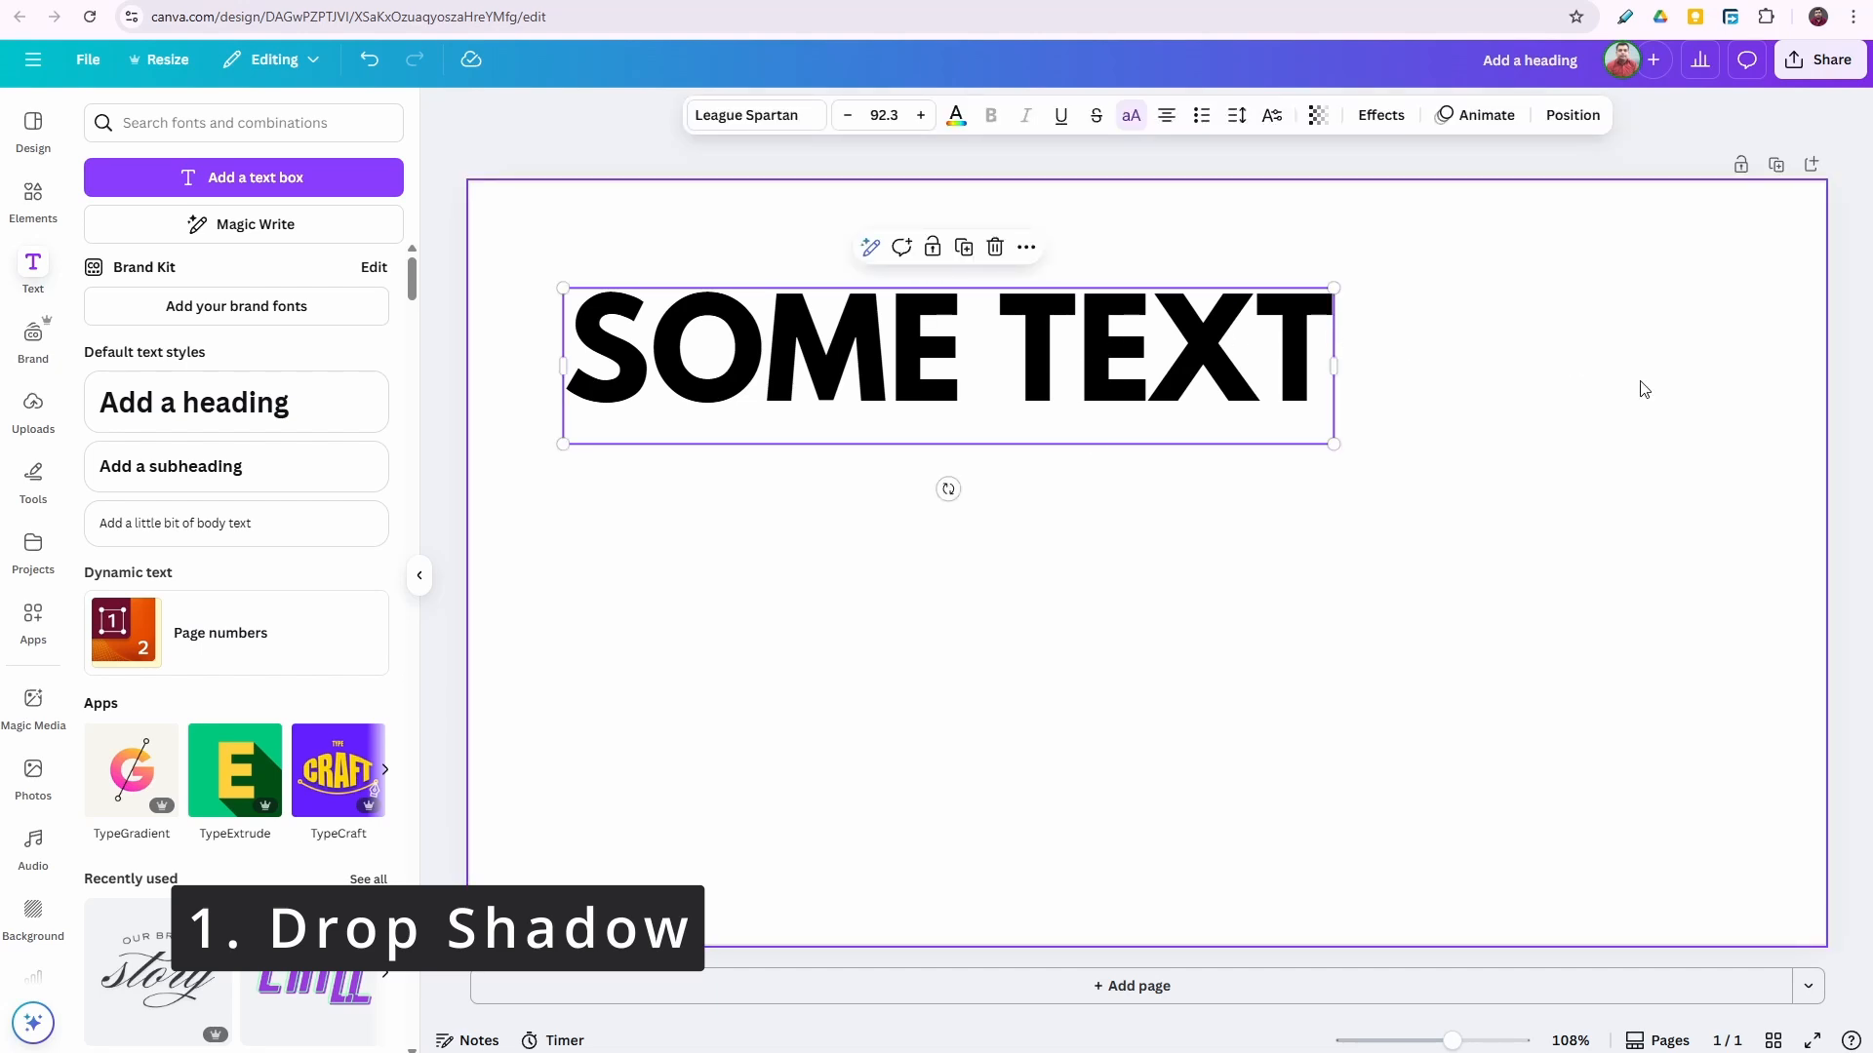
click(1380, 115)
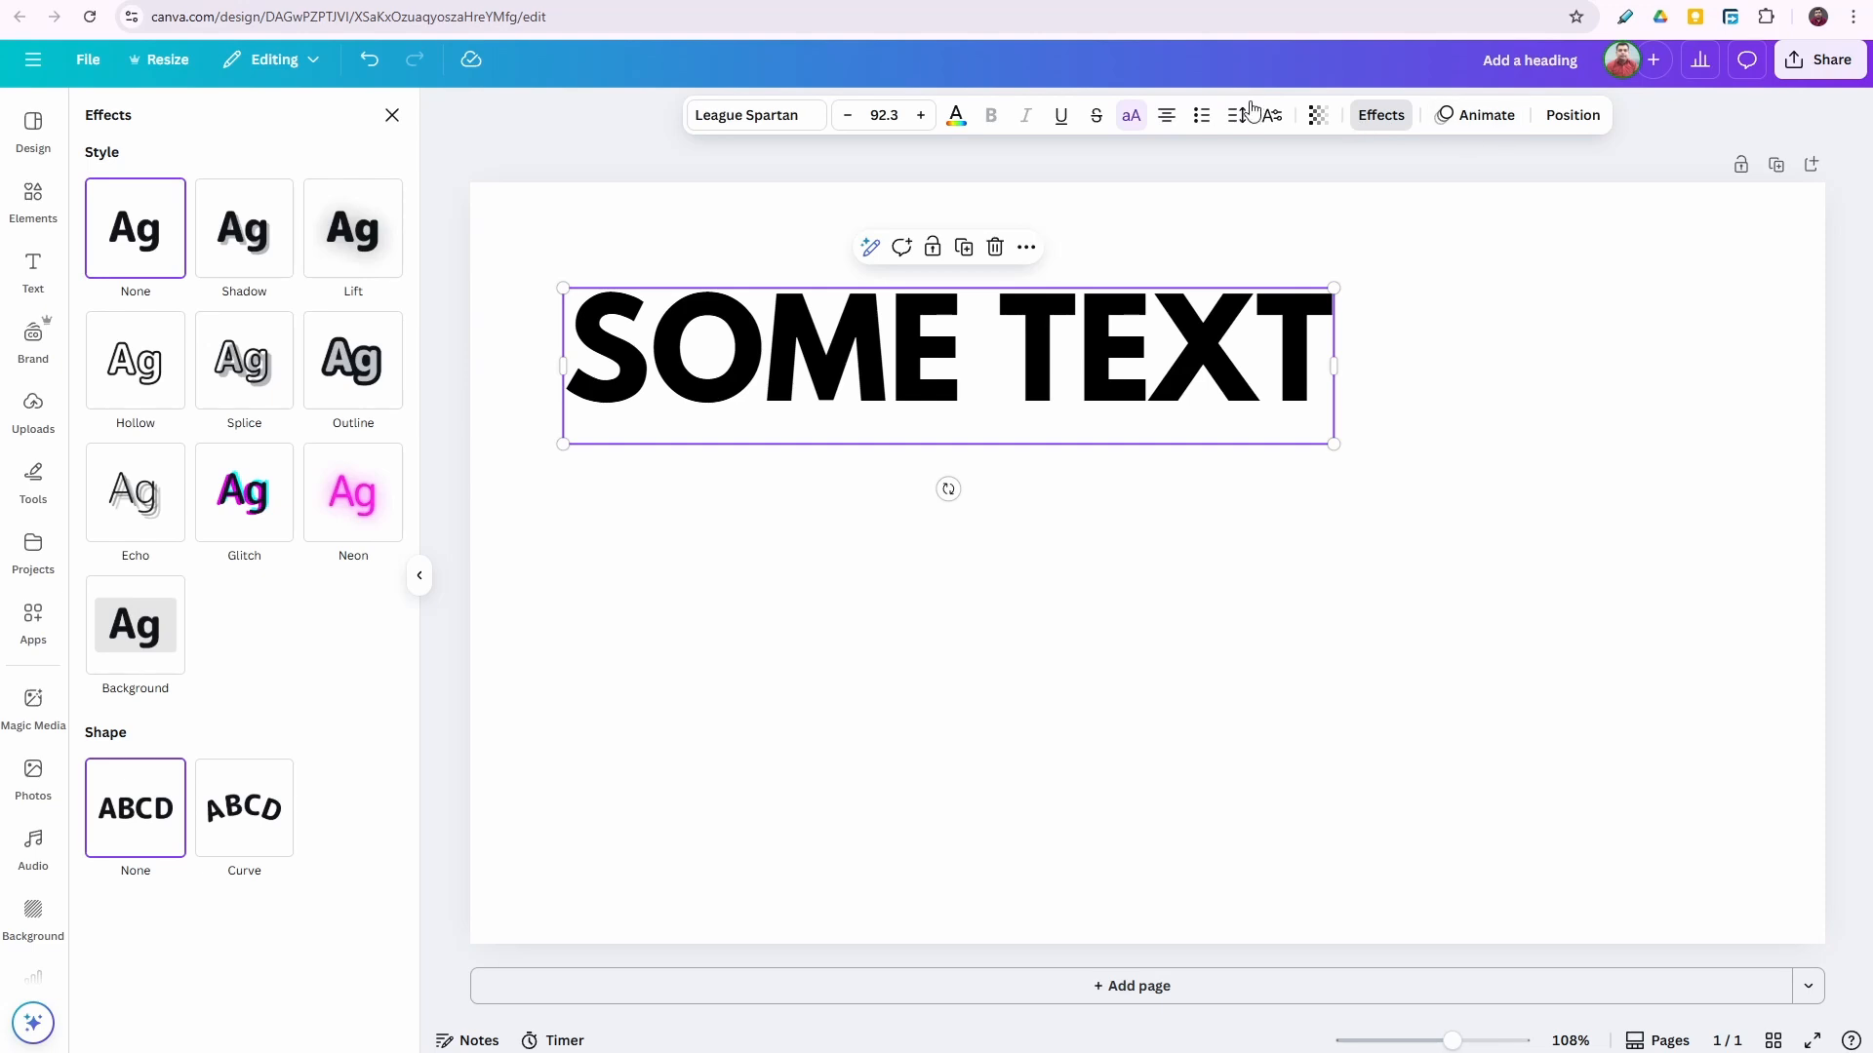
click(236, 249)
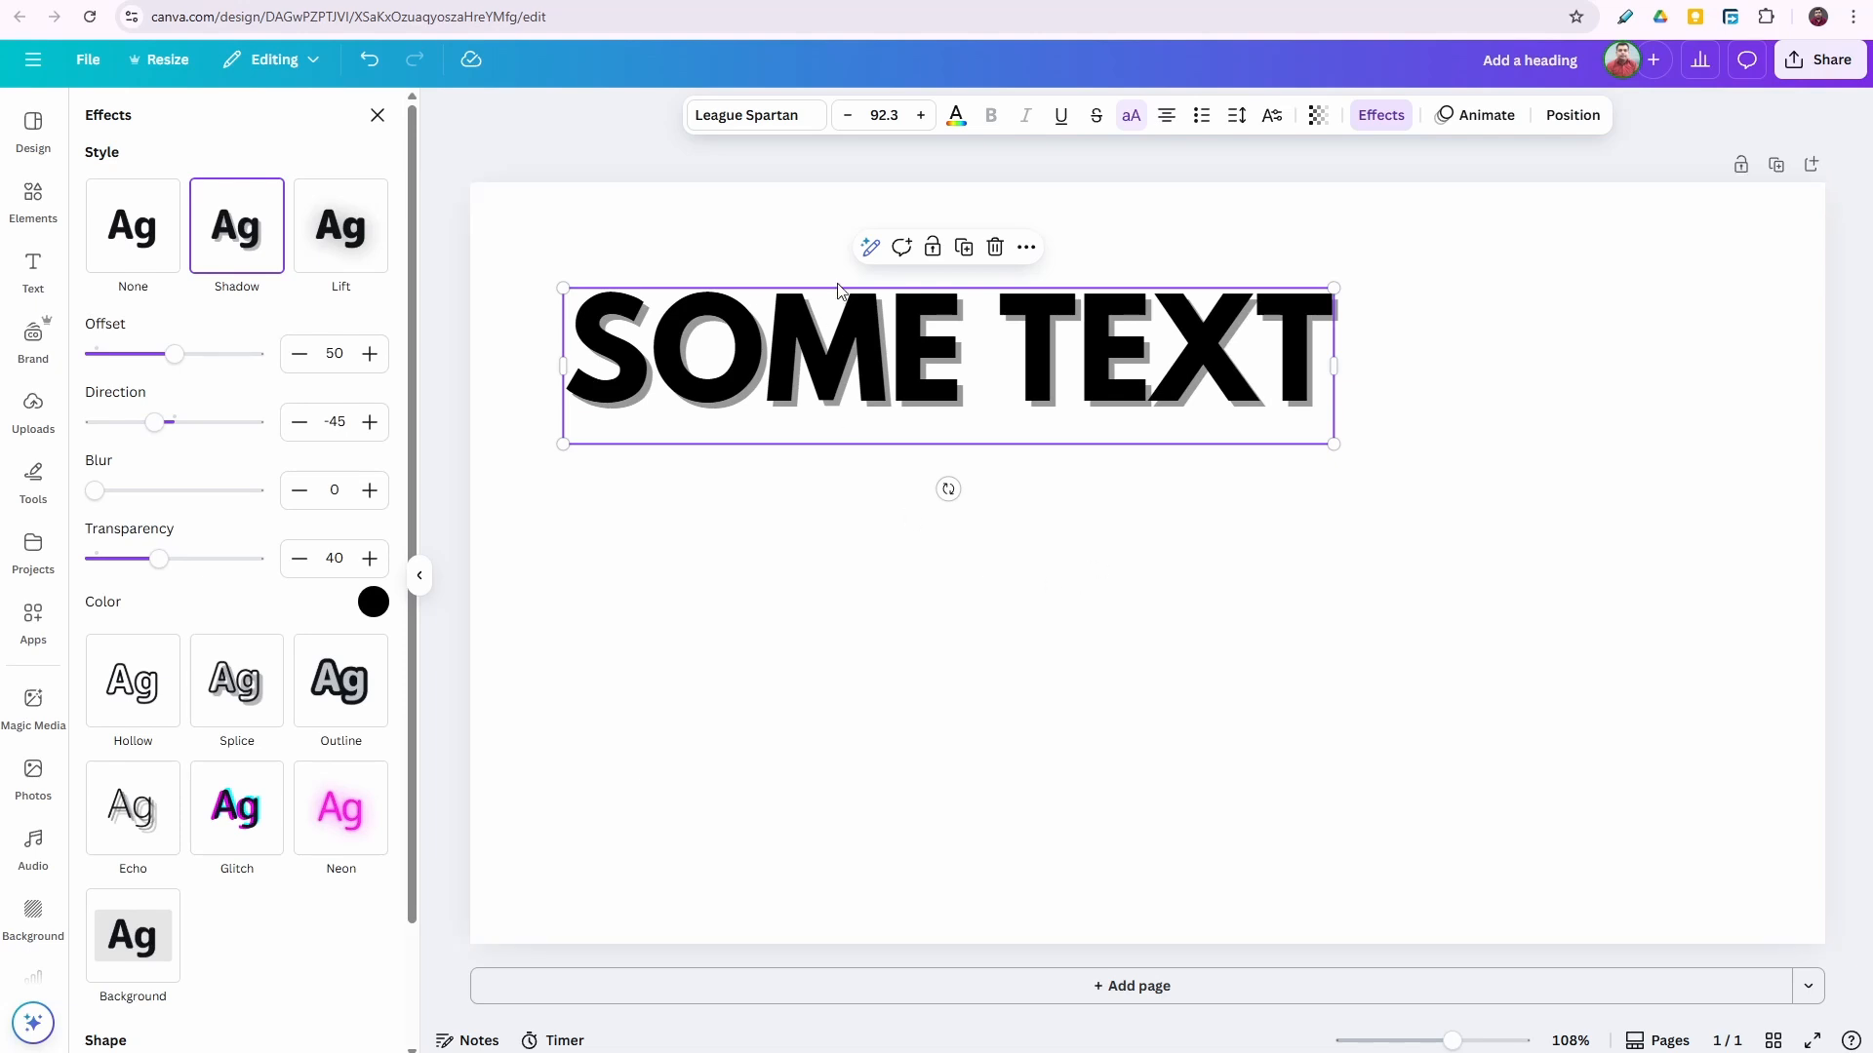
click(178, 256)
Set the heading's text color to yellow.
click(957, 129)
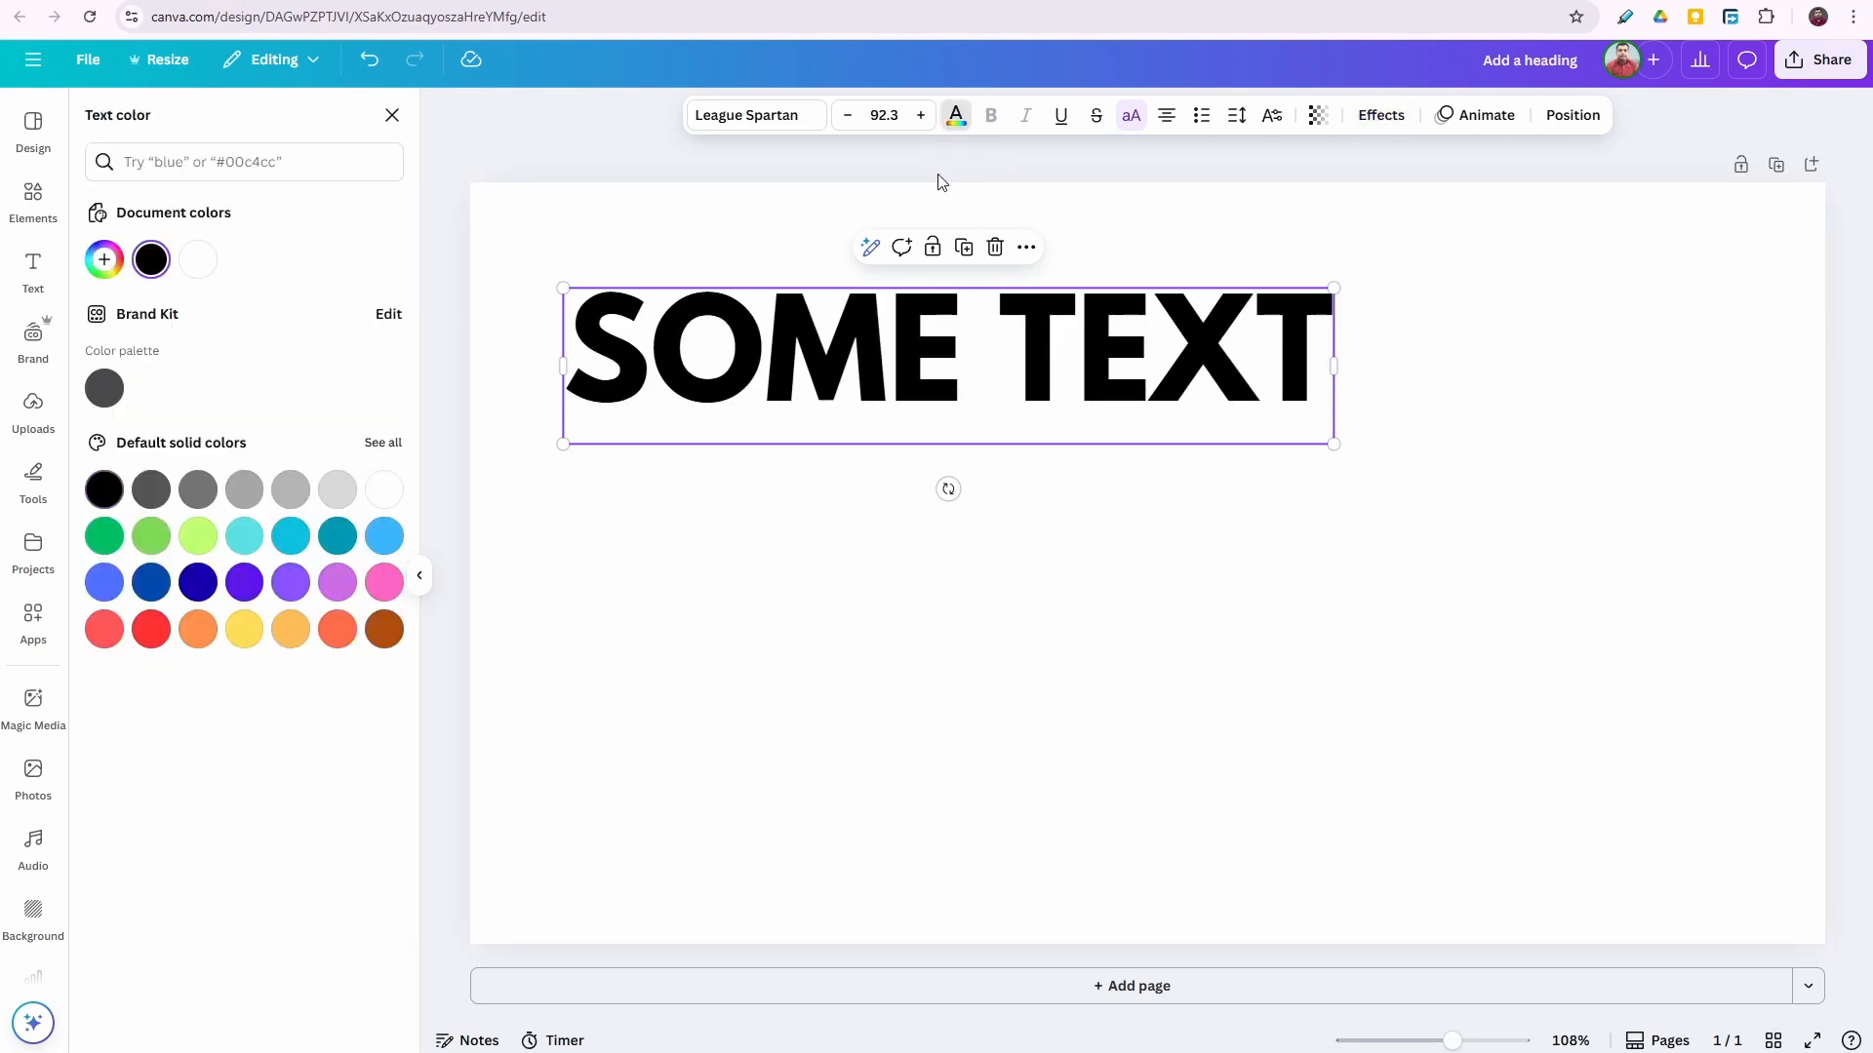
click(245, 629)
click(1049, 585)
Apply the Shadow effect to the yellow heading with a black shadow color and a transparency of about 39.
click(1017, 361)
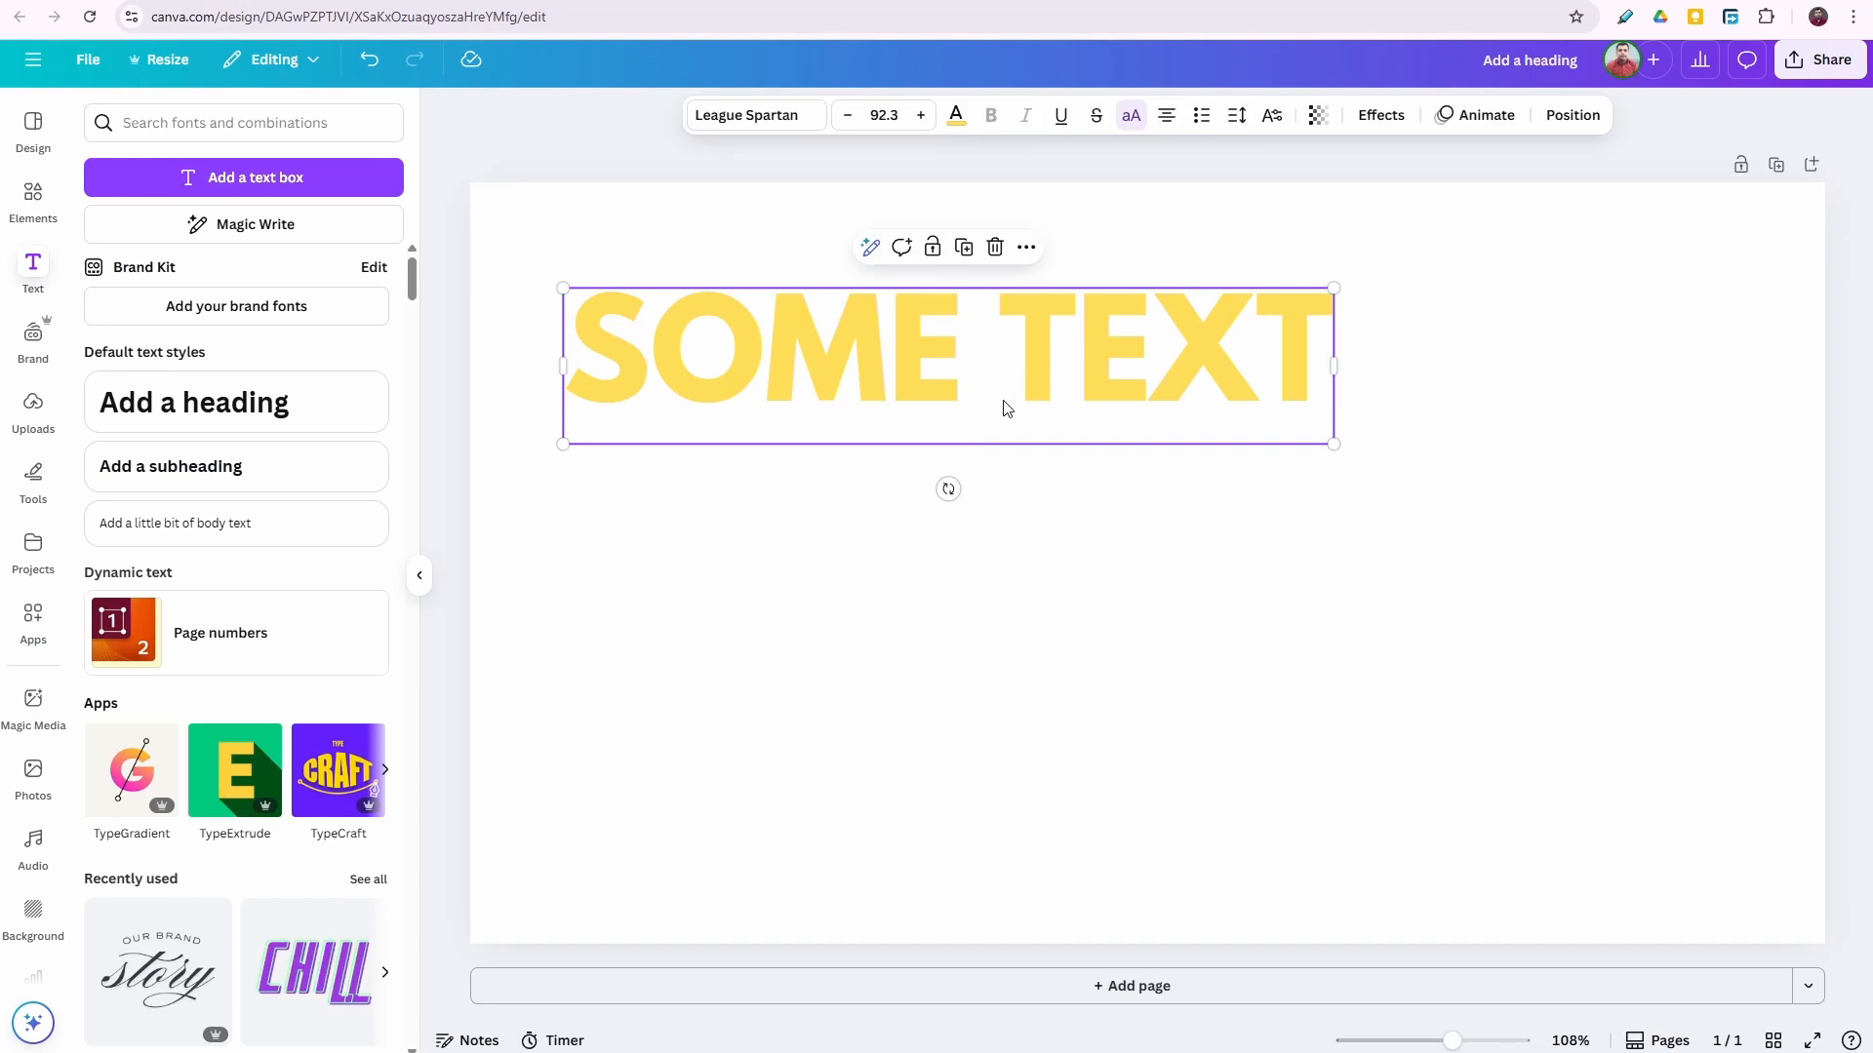
click(1383, 121)
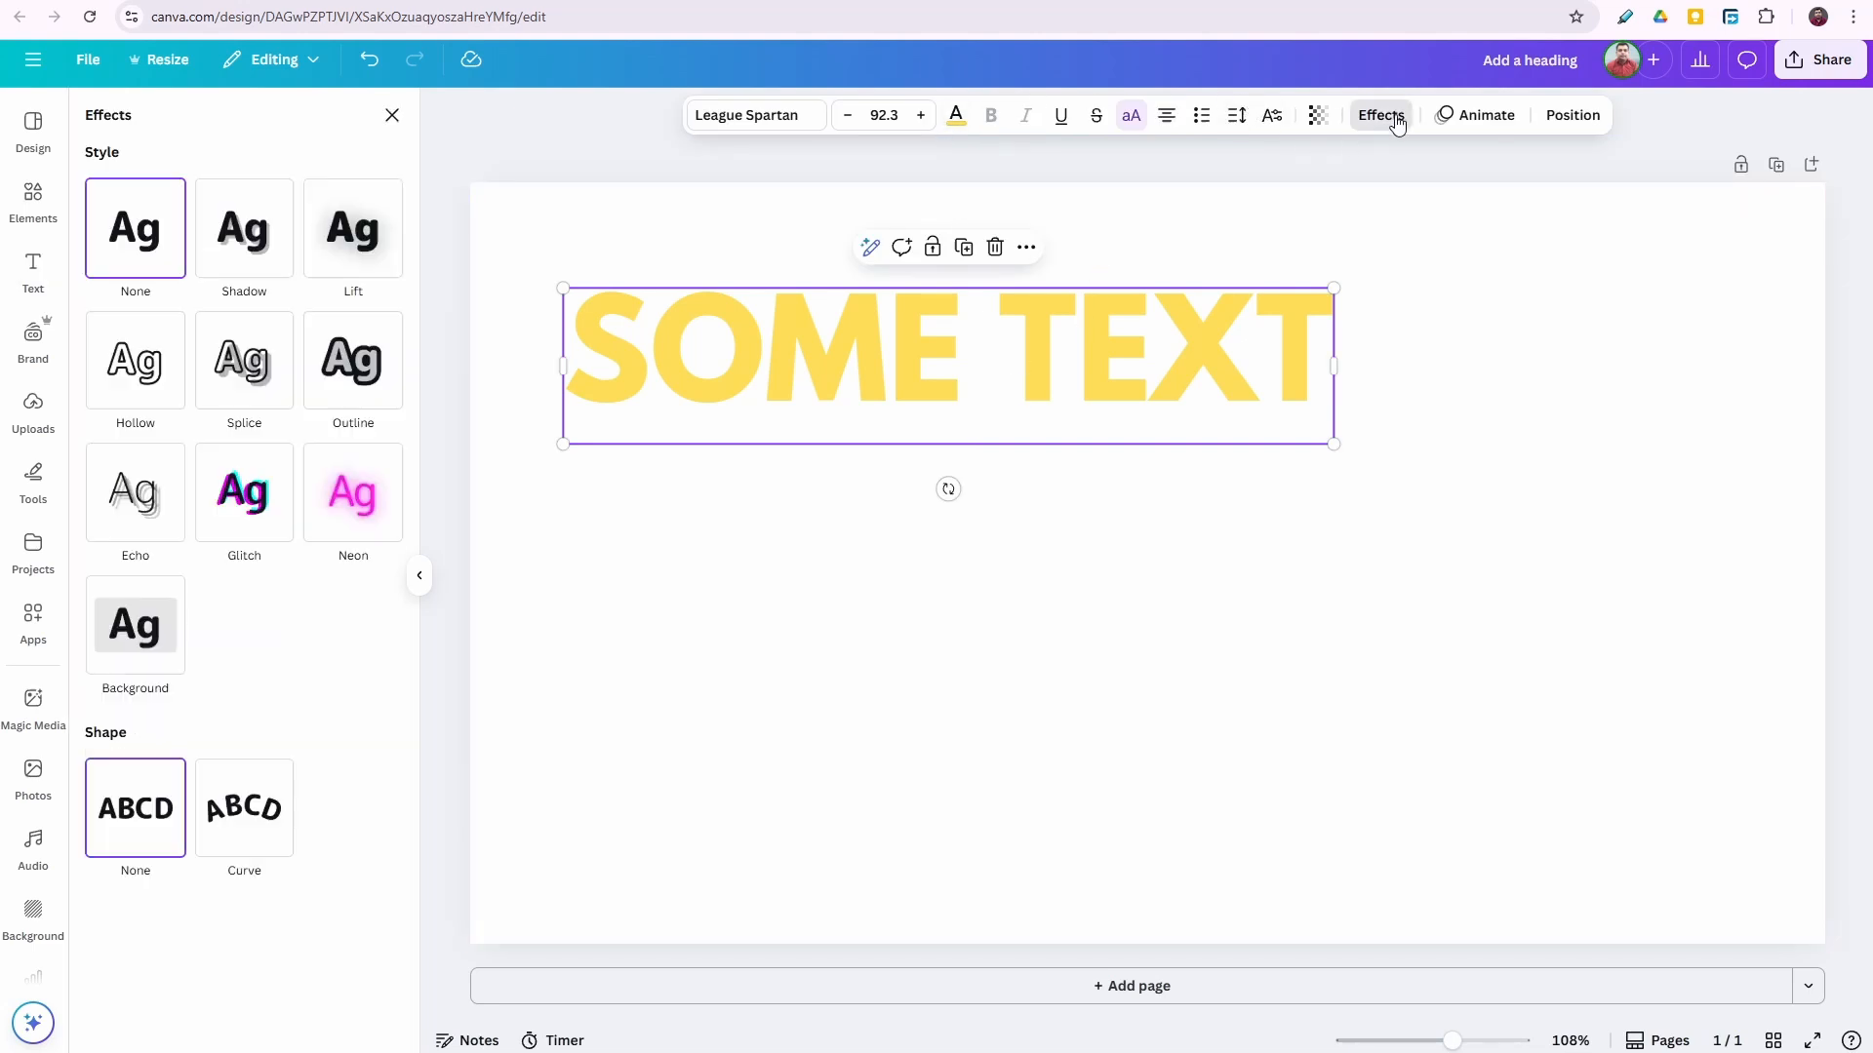
click(234, 250)
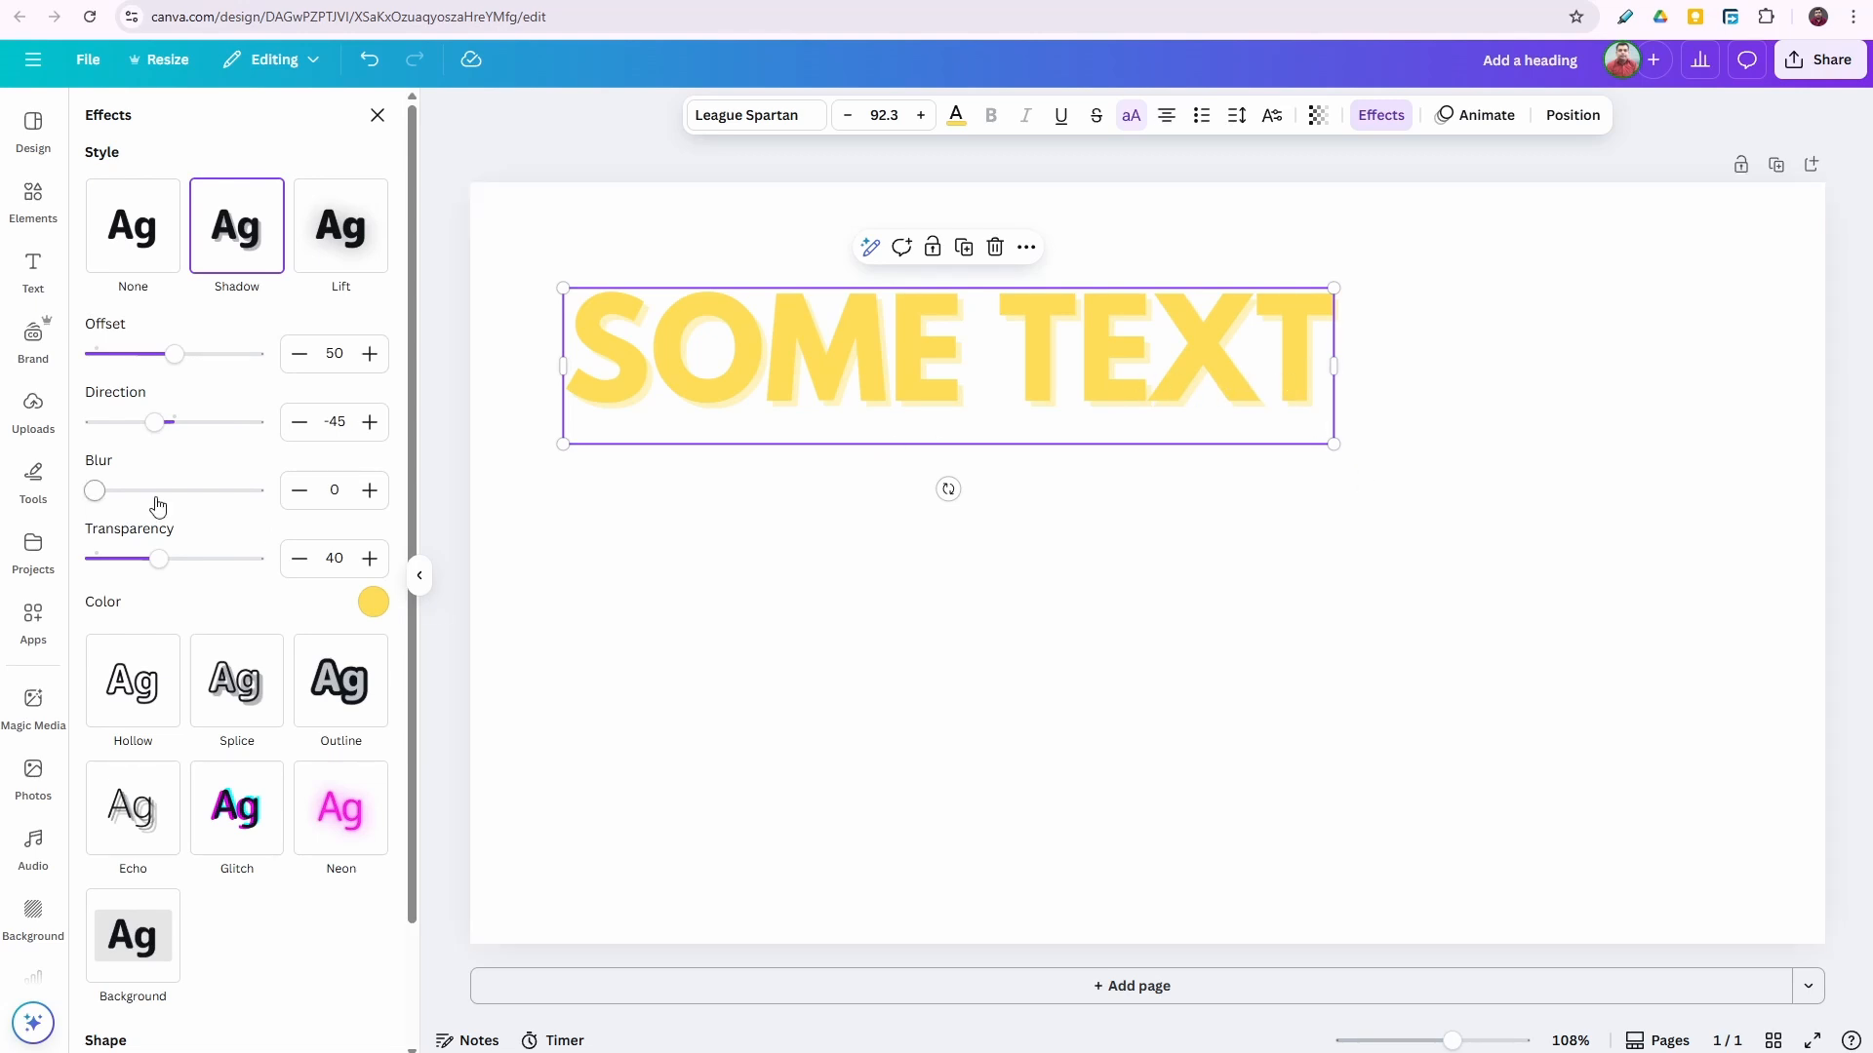
drag(164, 576, 335, 566)
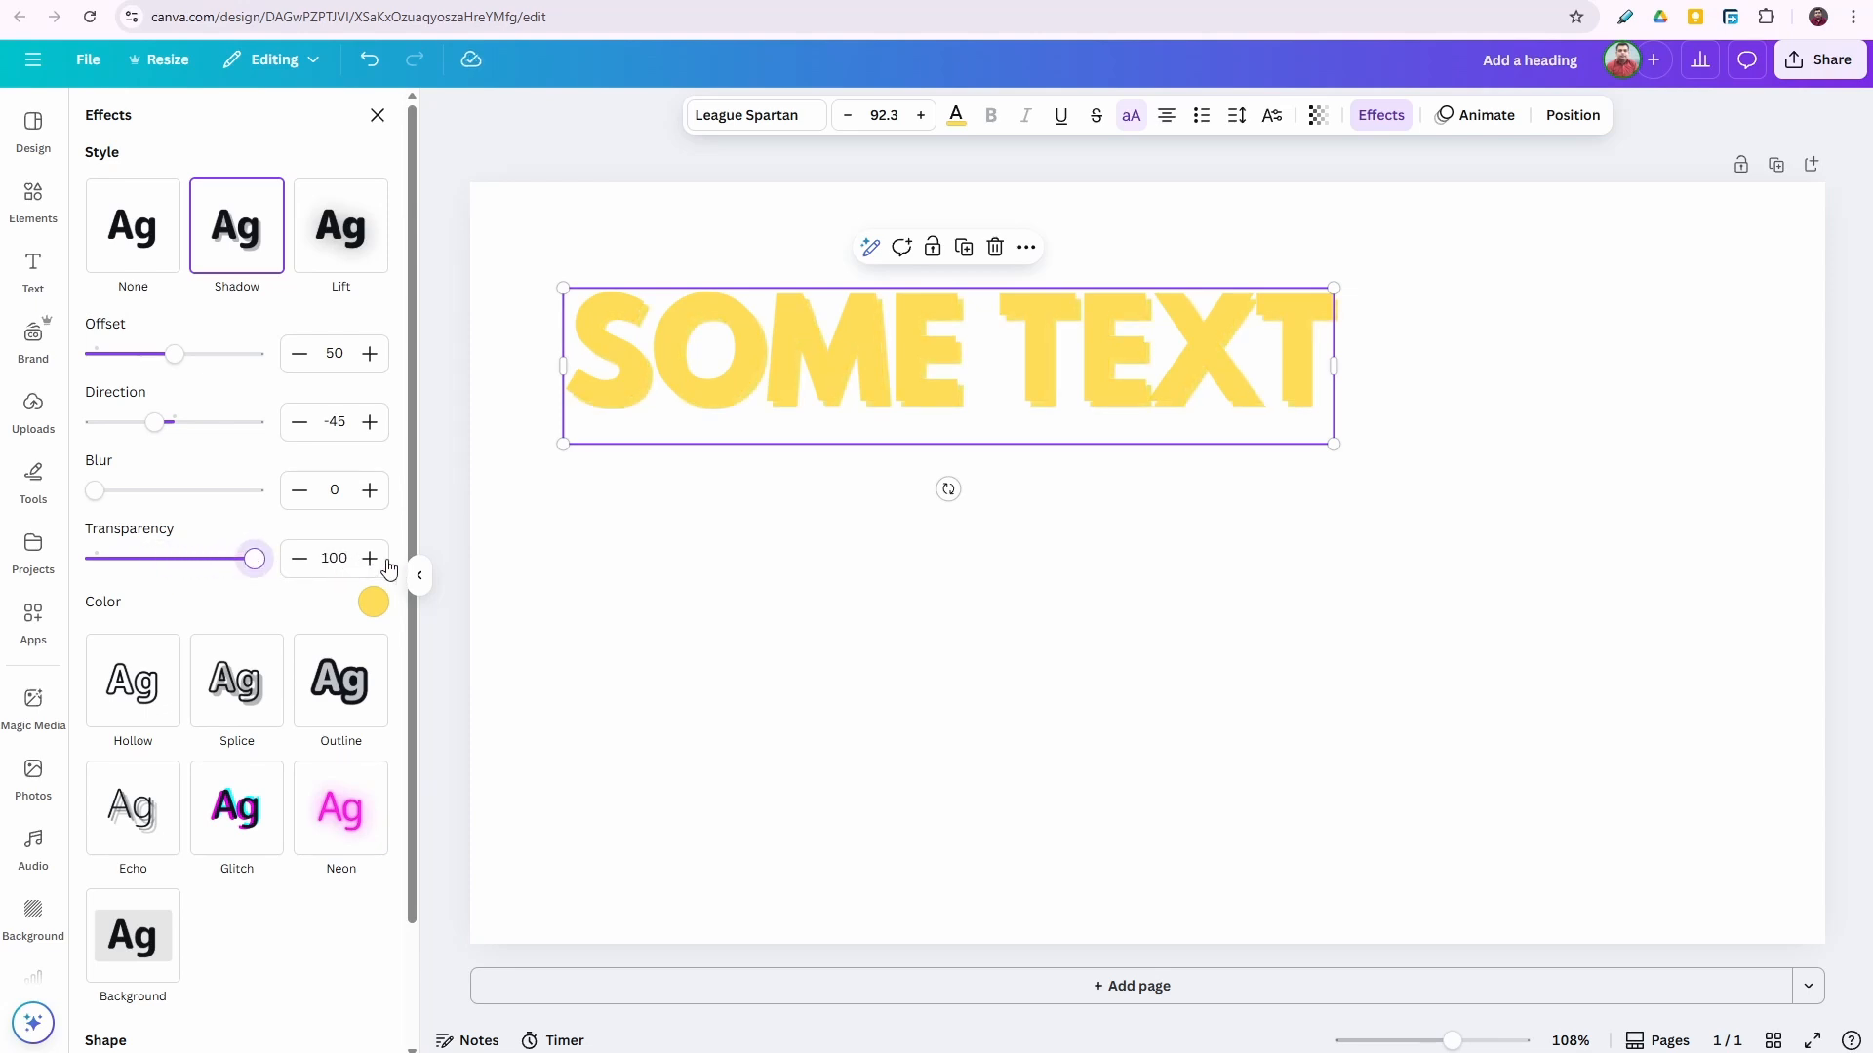
drag(253, 559, 158, 564)
click(375, 604)
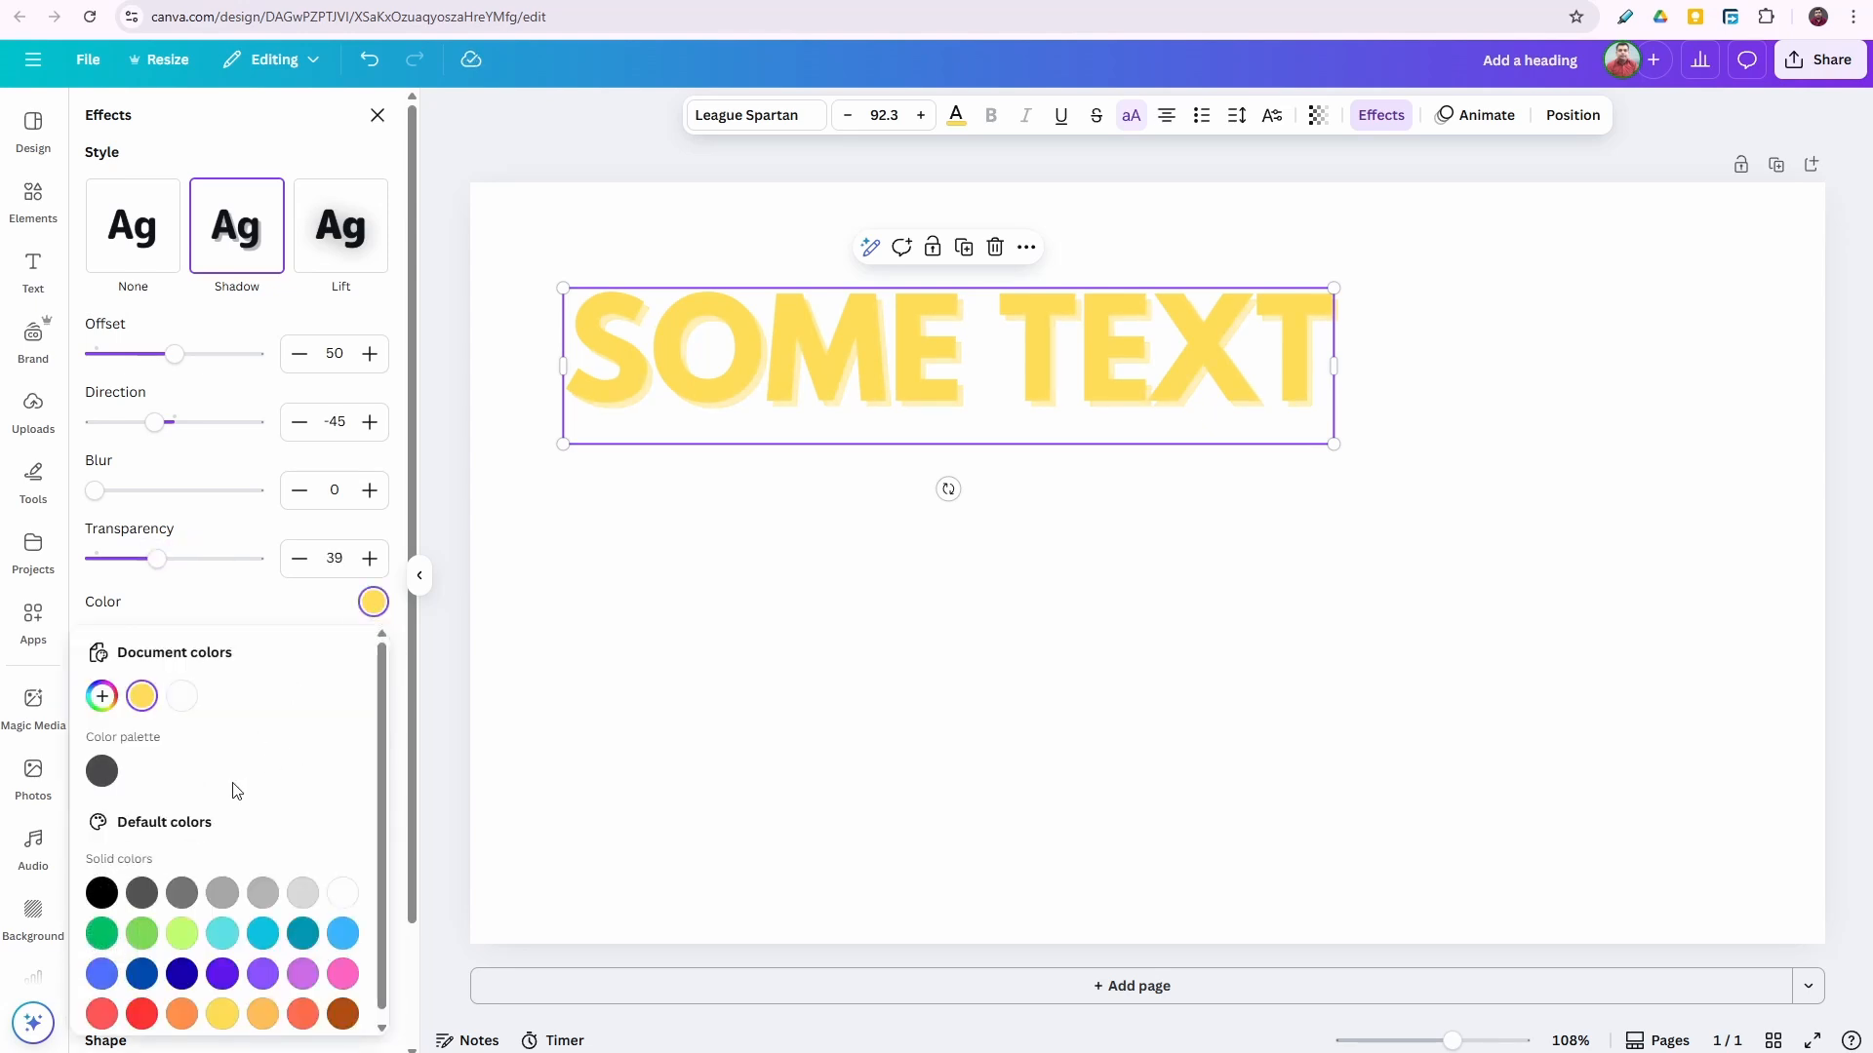
click(102, 893)
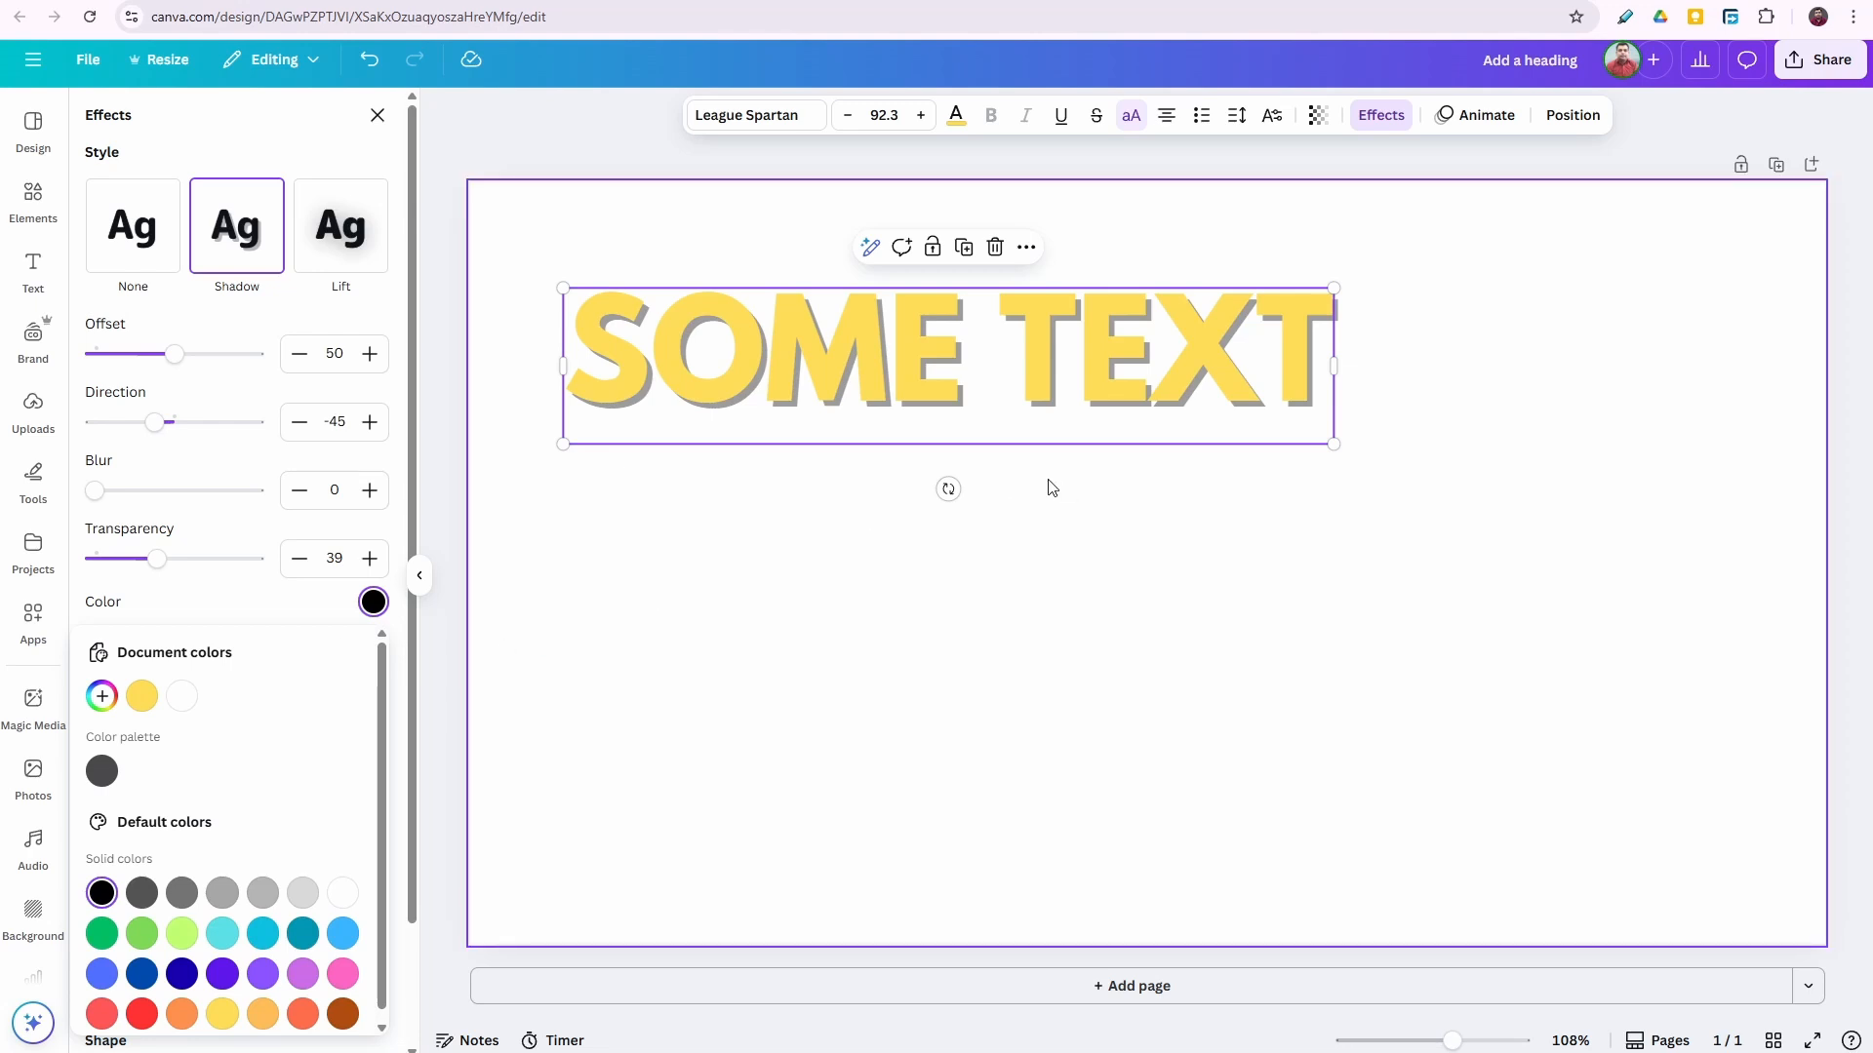
Adjust the heading's shadow to transparency 100, offset 51, direction -47 and blur 0.
click(171, 560)
drag(172, 564, 263, 562)
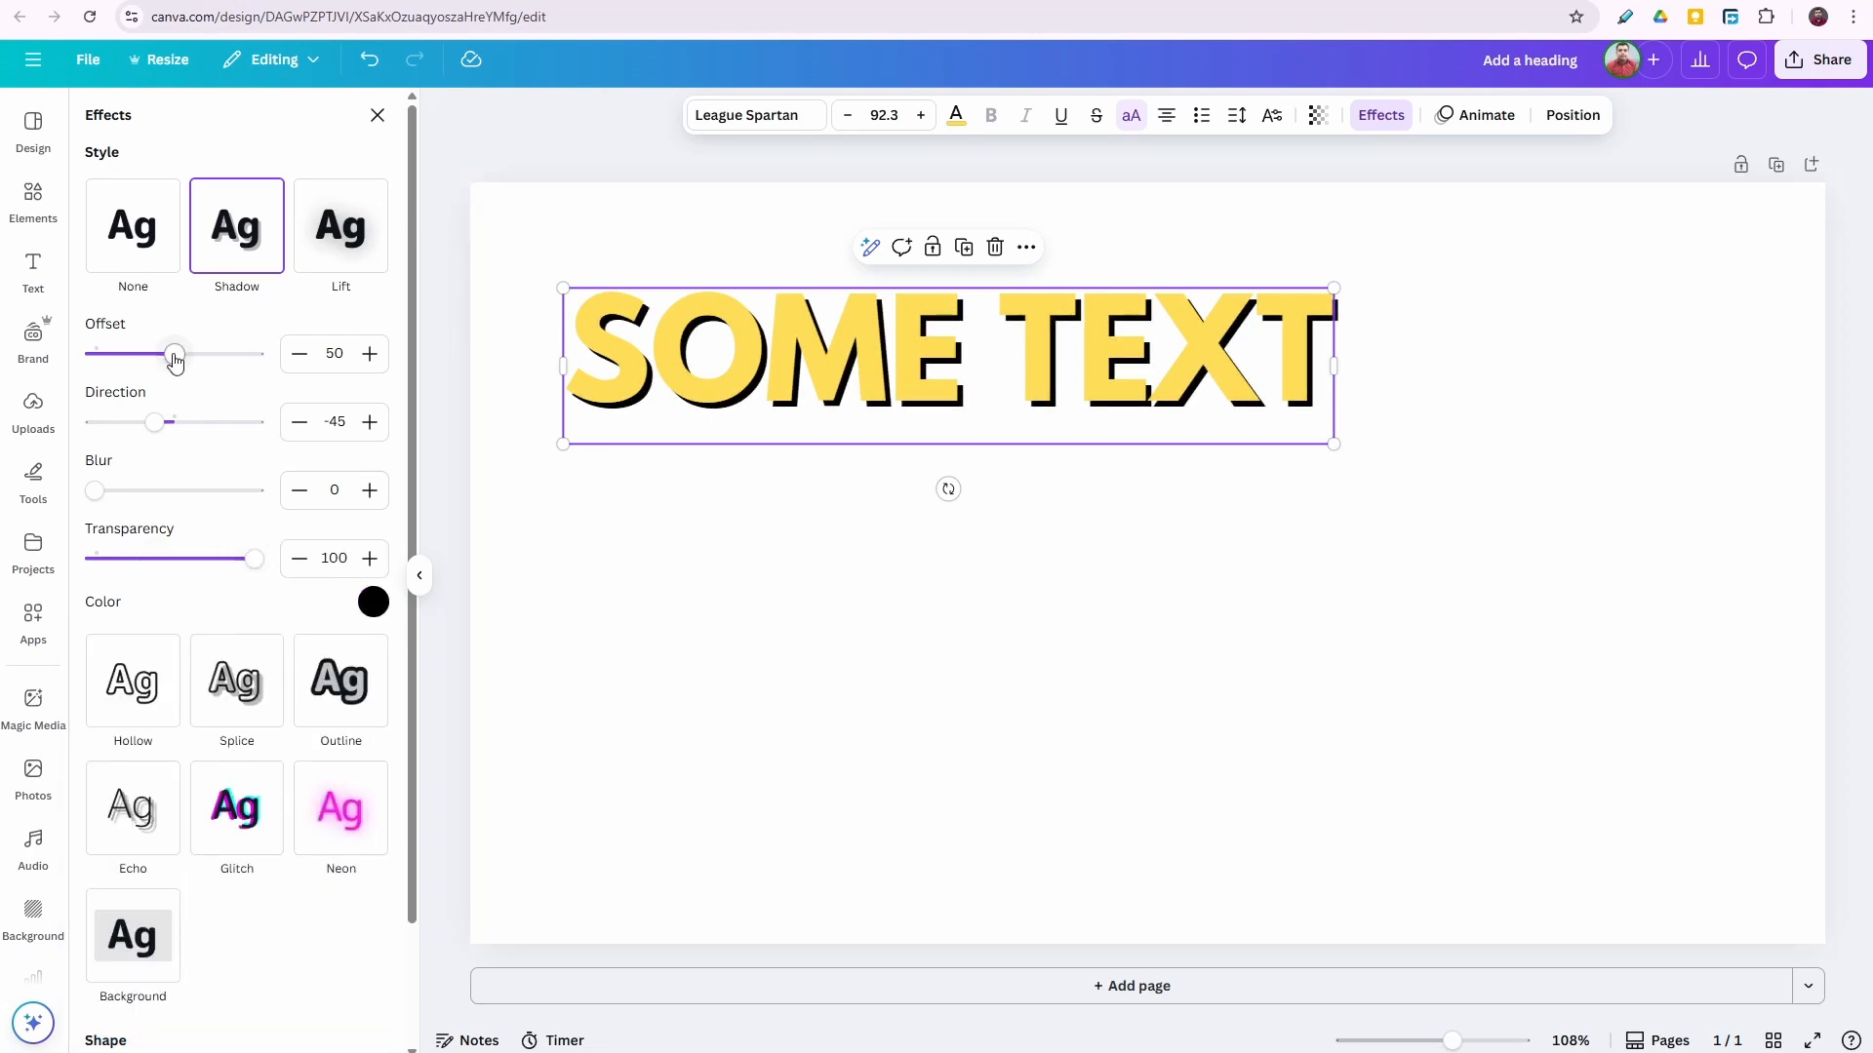
drag(176, 361, 157, 419)
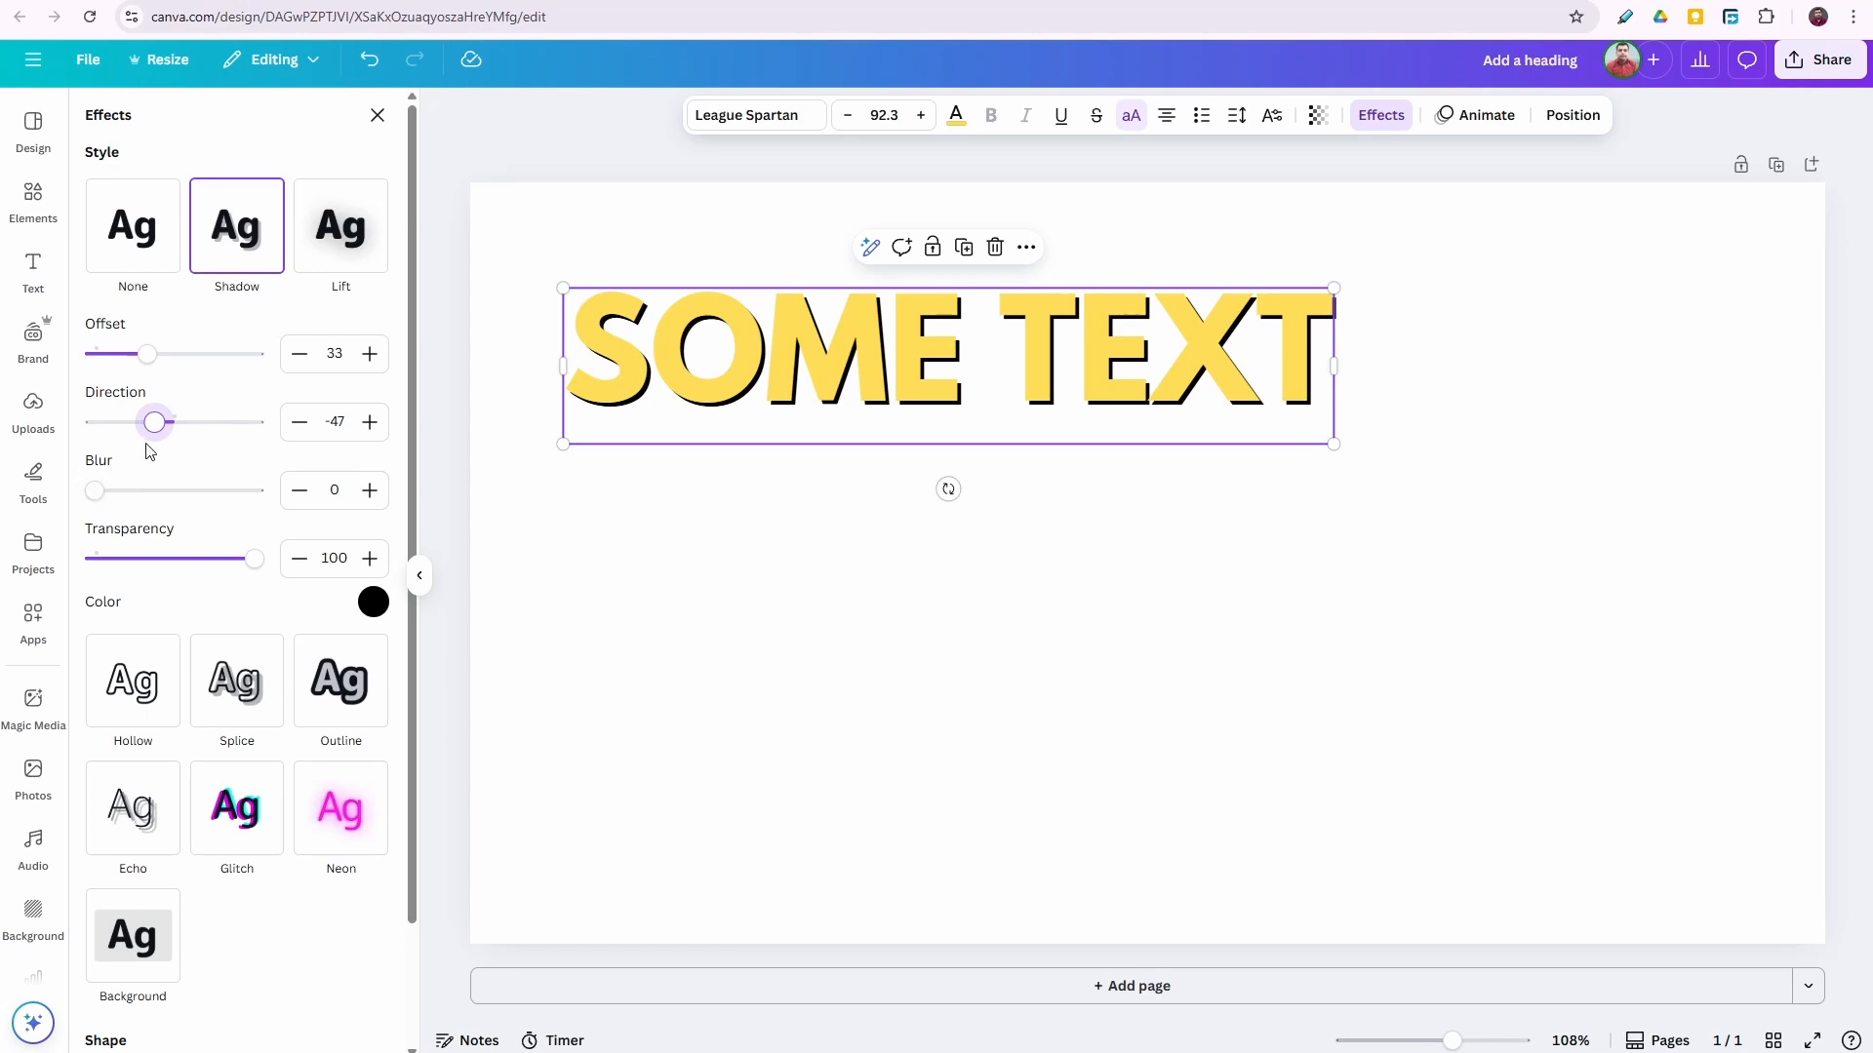
drag(148, 356, 178, 361)
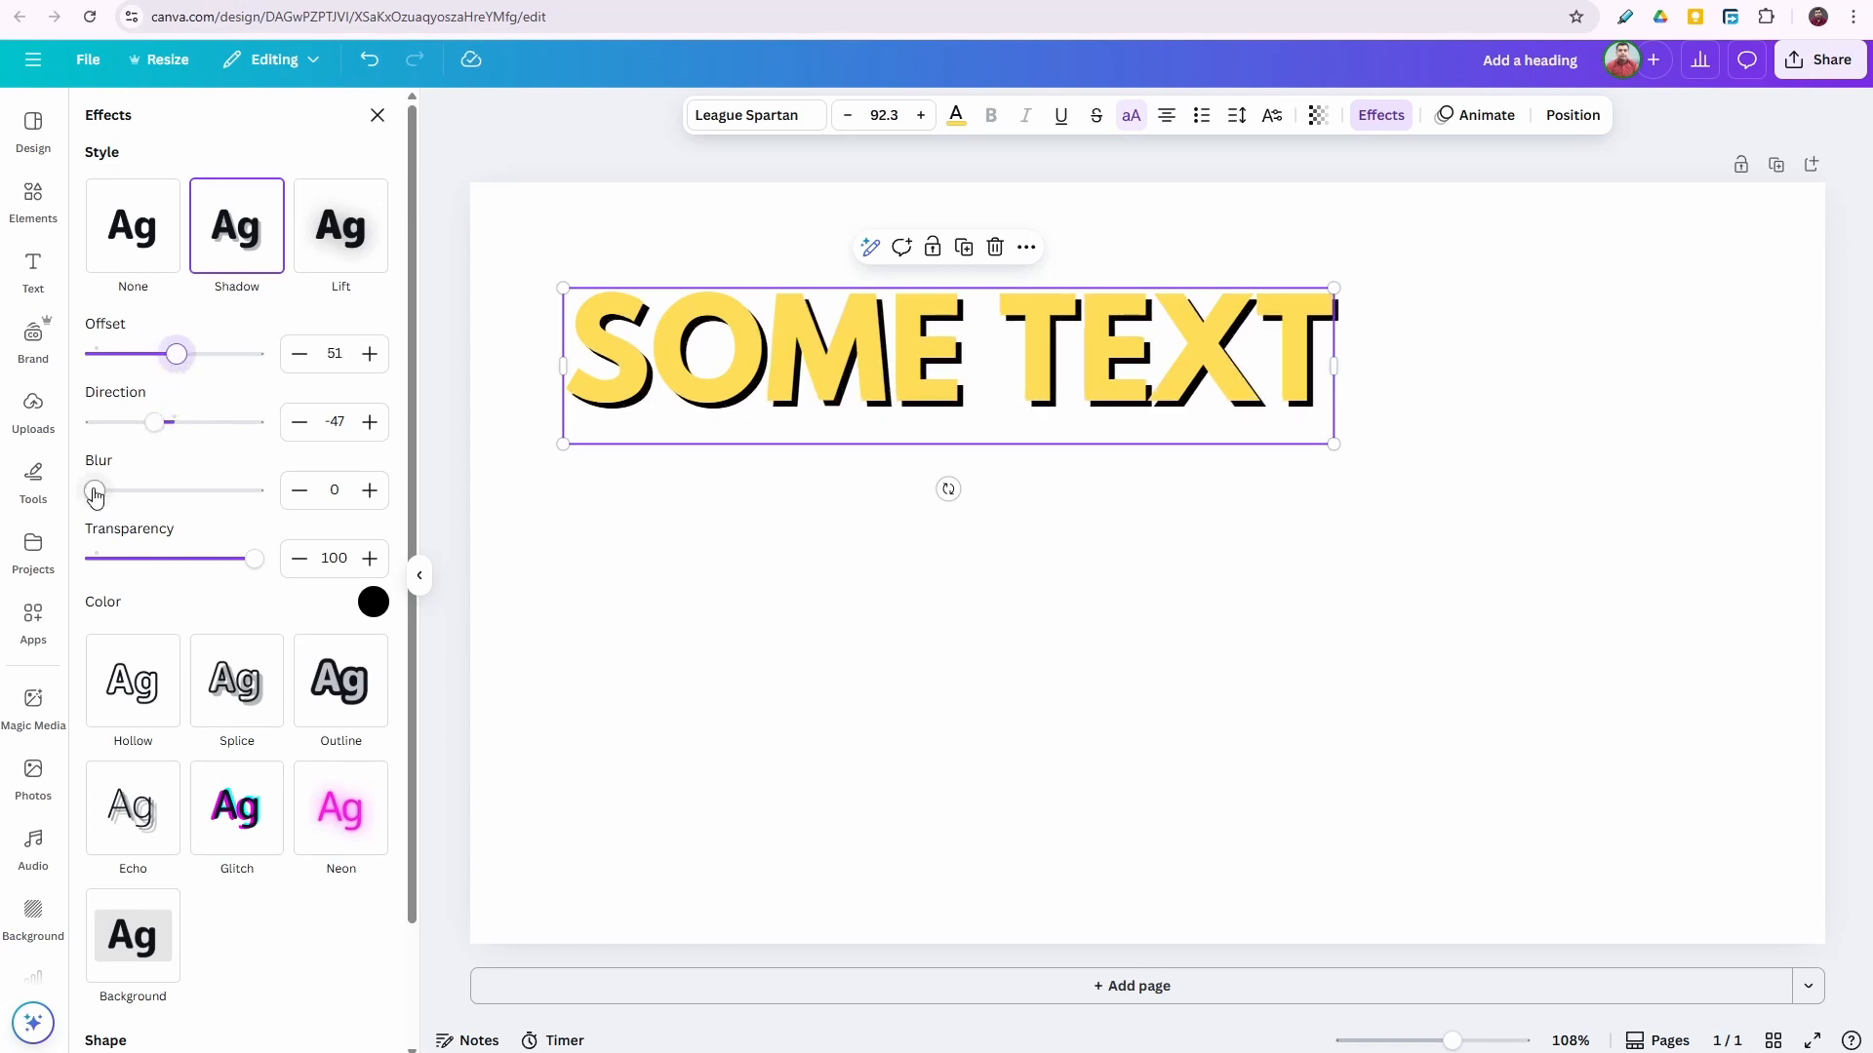
mouse_move(95, 493)
mouse_down()
mouse_move(250, 494)
mouse_move(93, 480)
mouse_up()
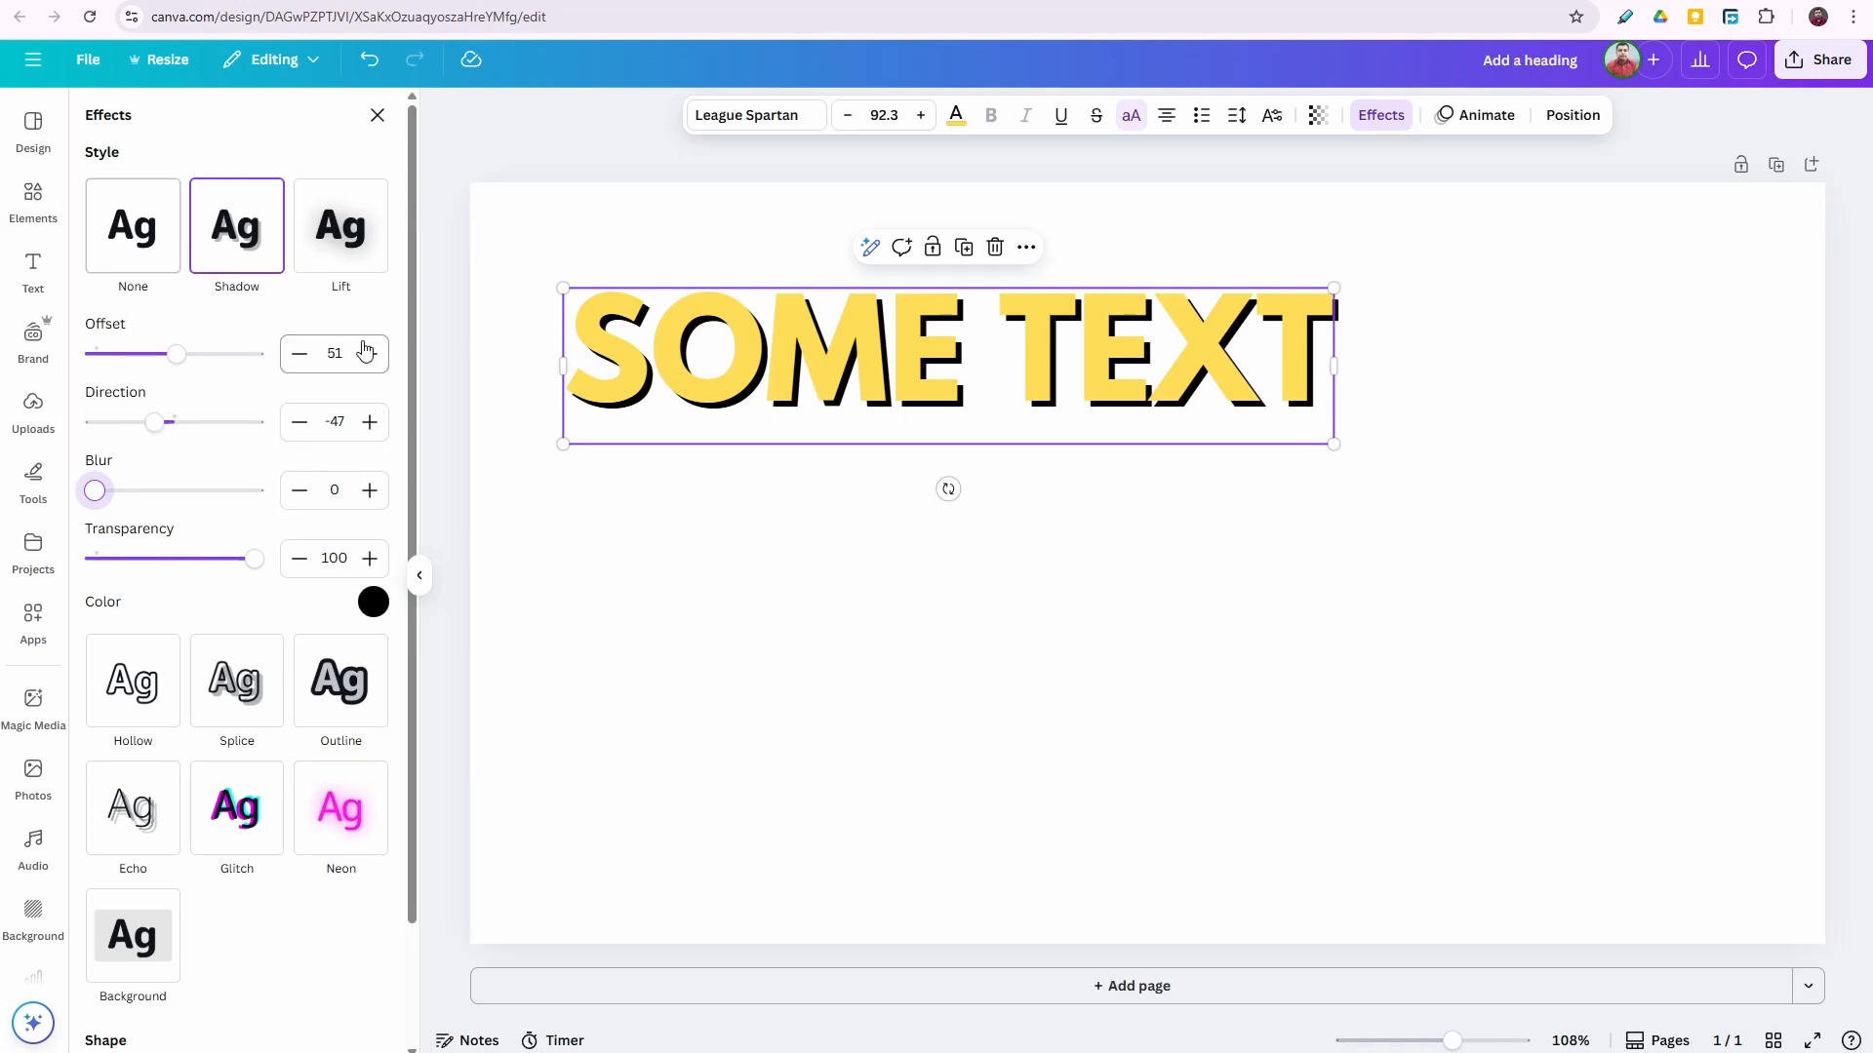
Apply the Lift effect to the heading with intensity 100.
click(346, 249)
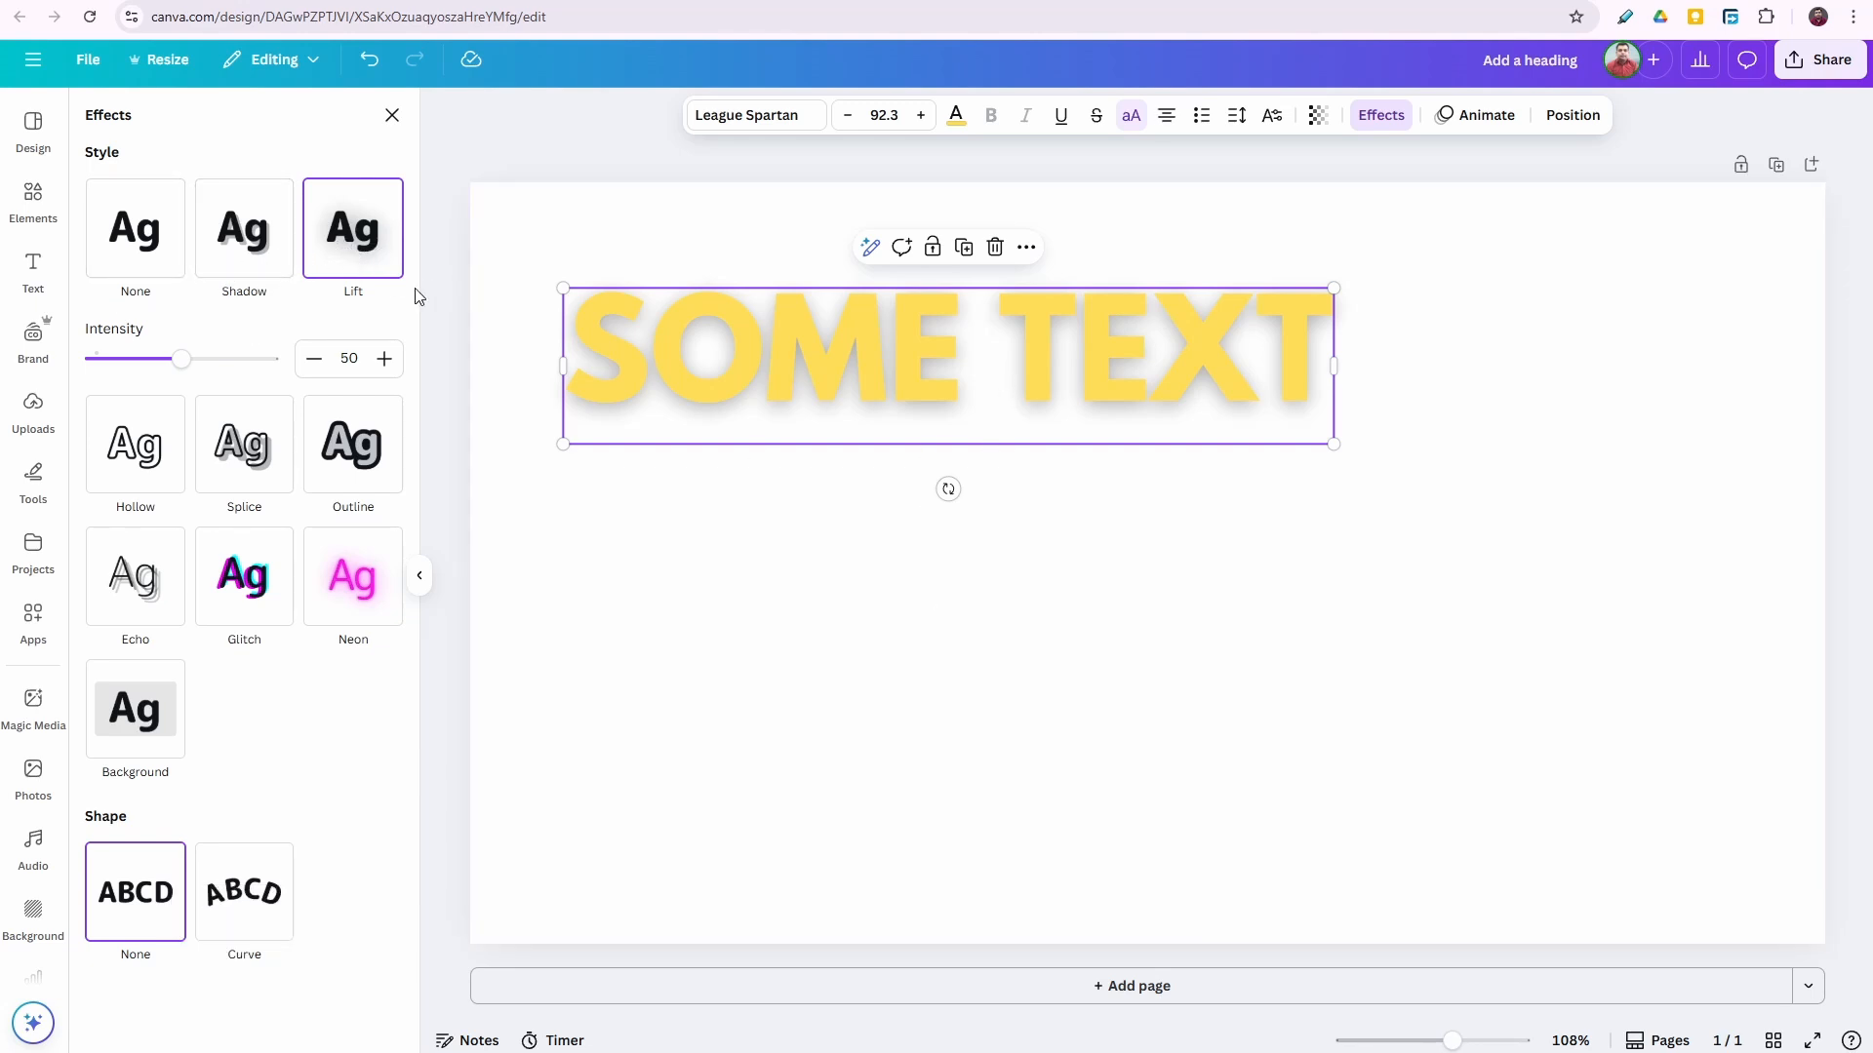
drag(182, 360, 268, 361)
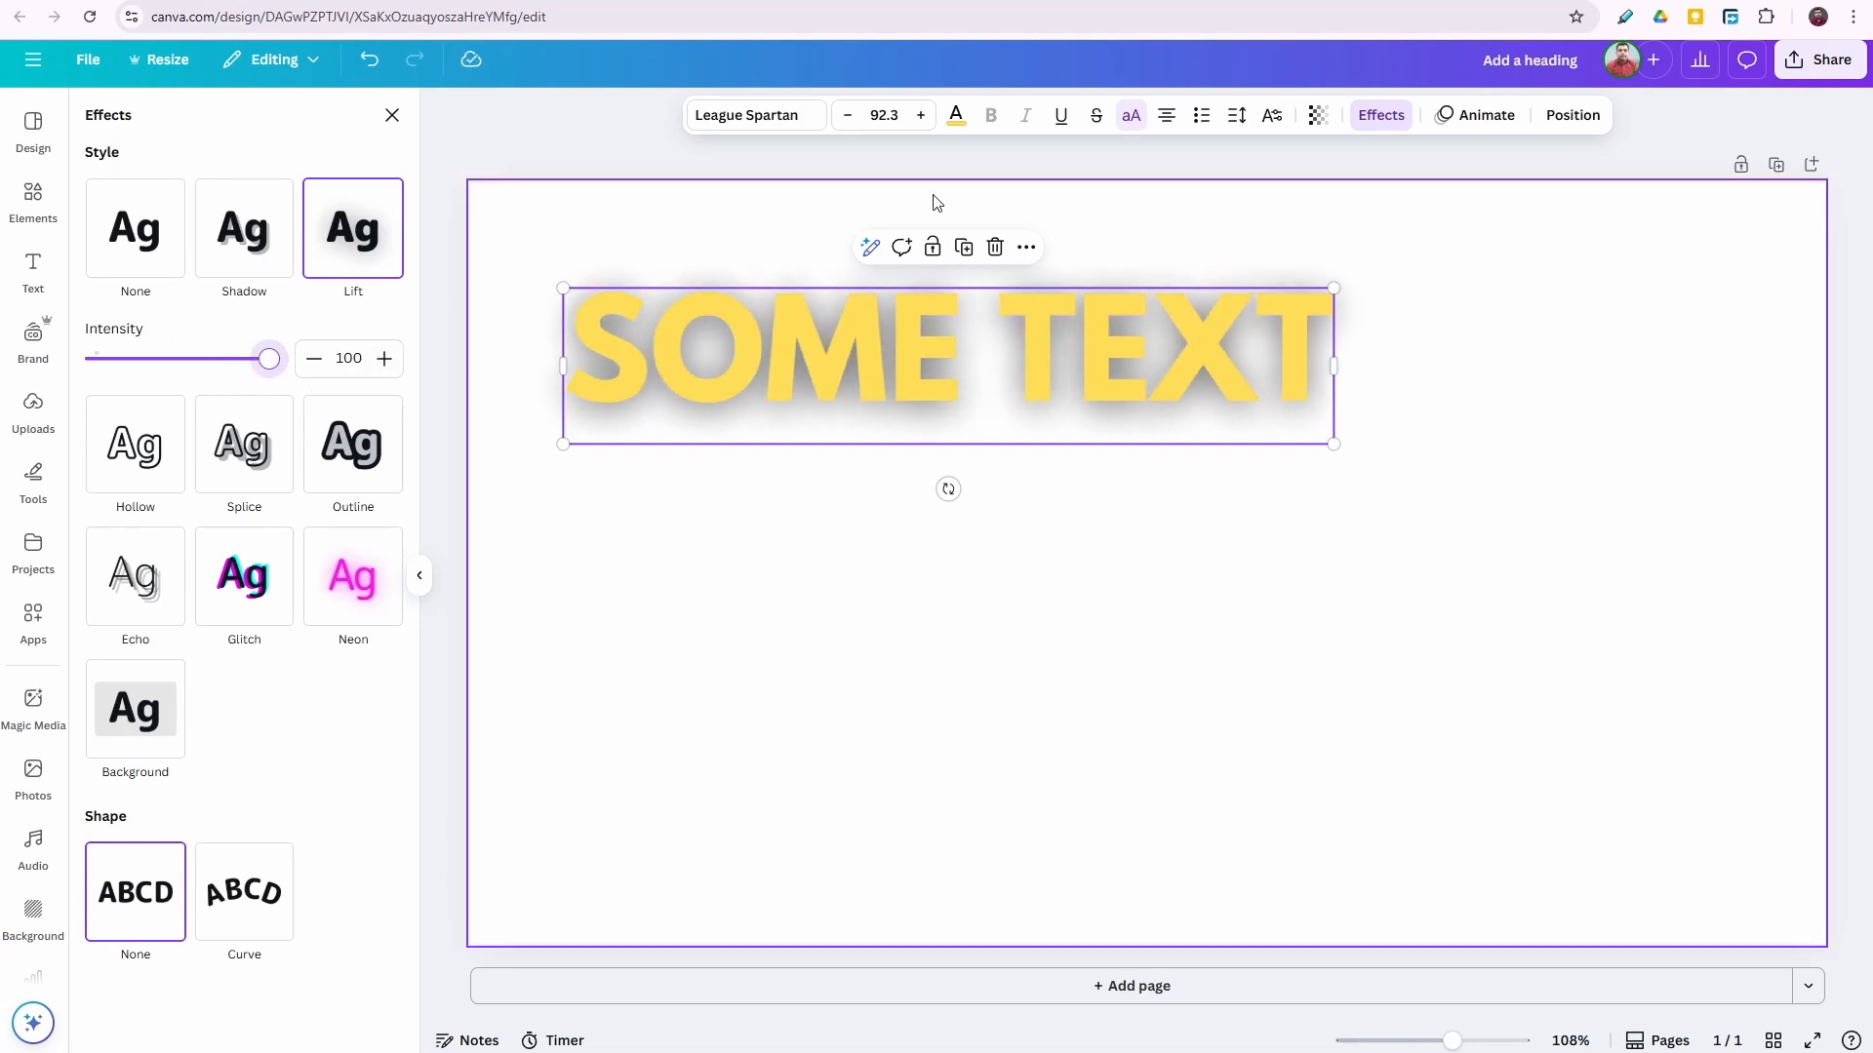
Try white as the lifted heading's text color, return it to yellow, and lower the Lift intensity.
click(956, 116)
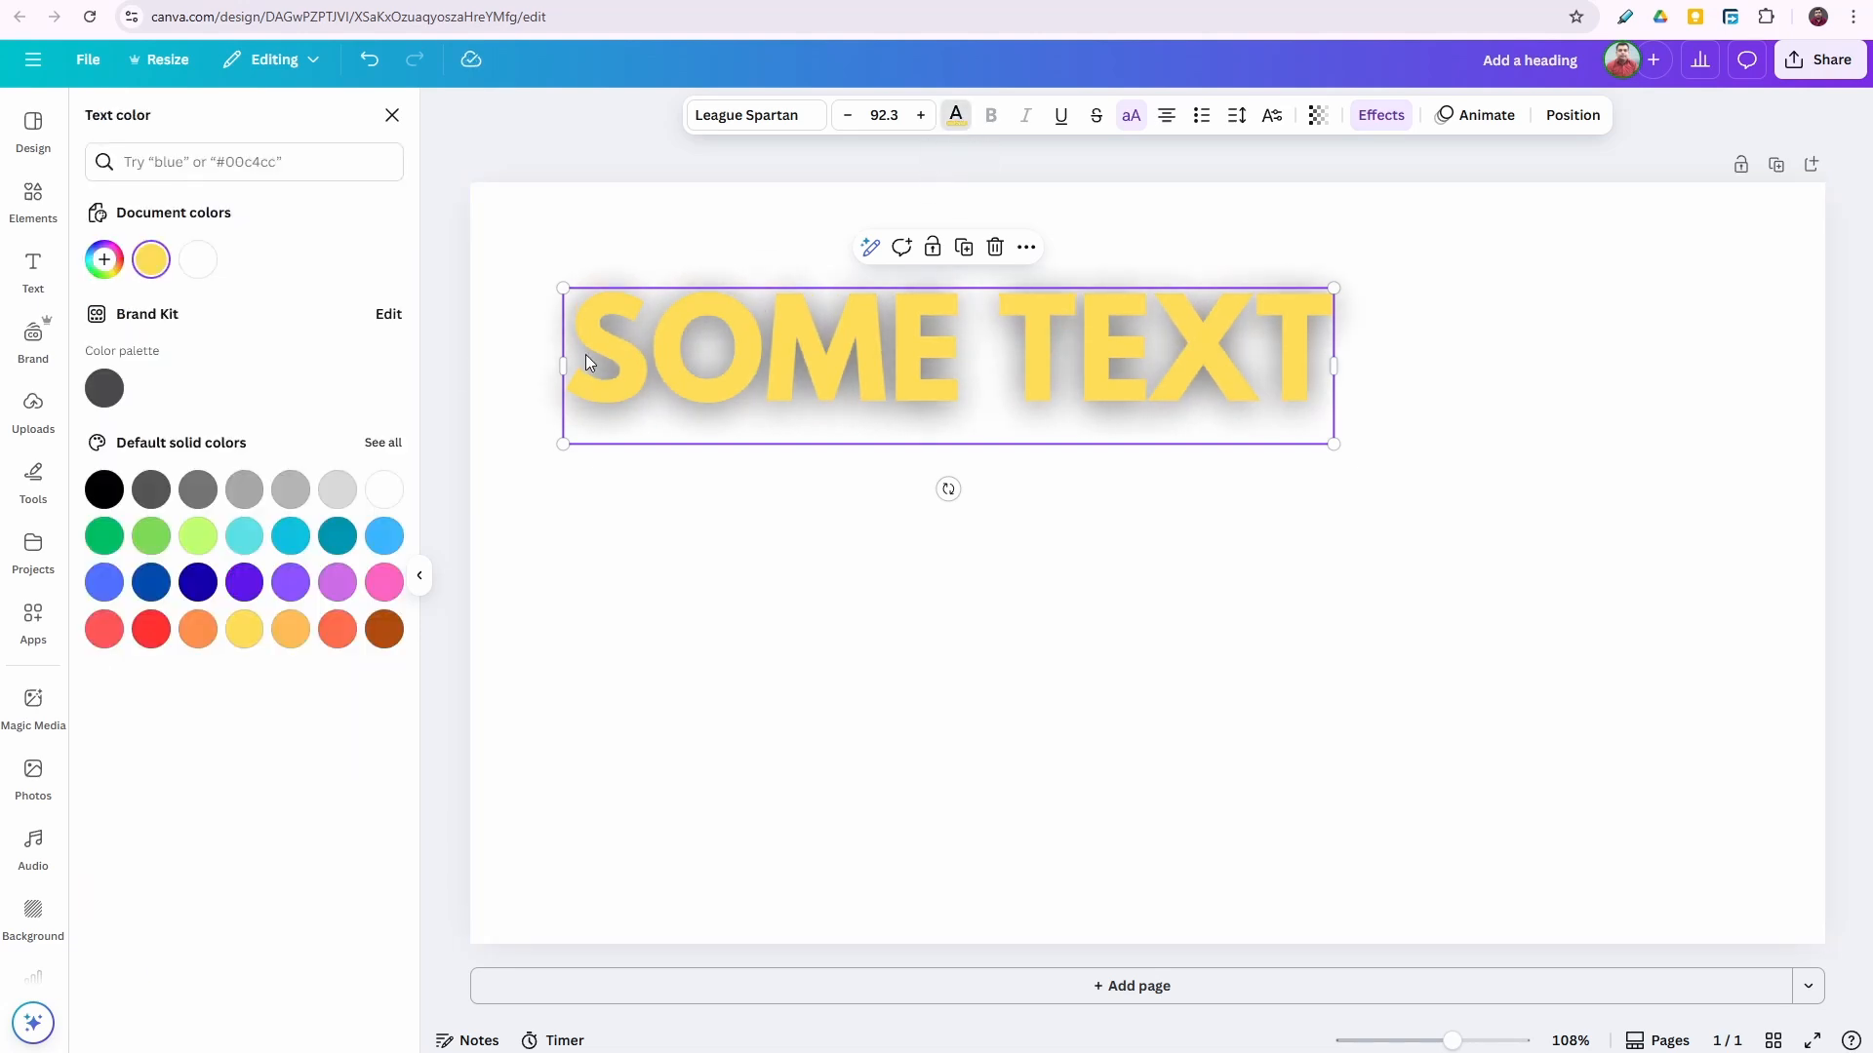
click(384, 490)
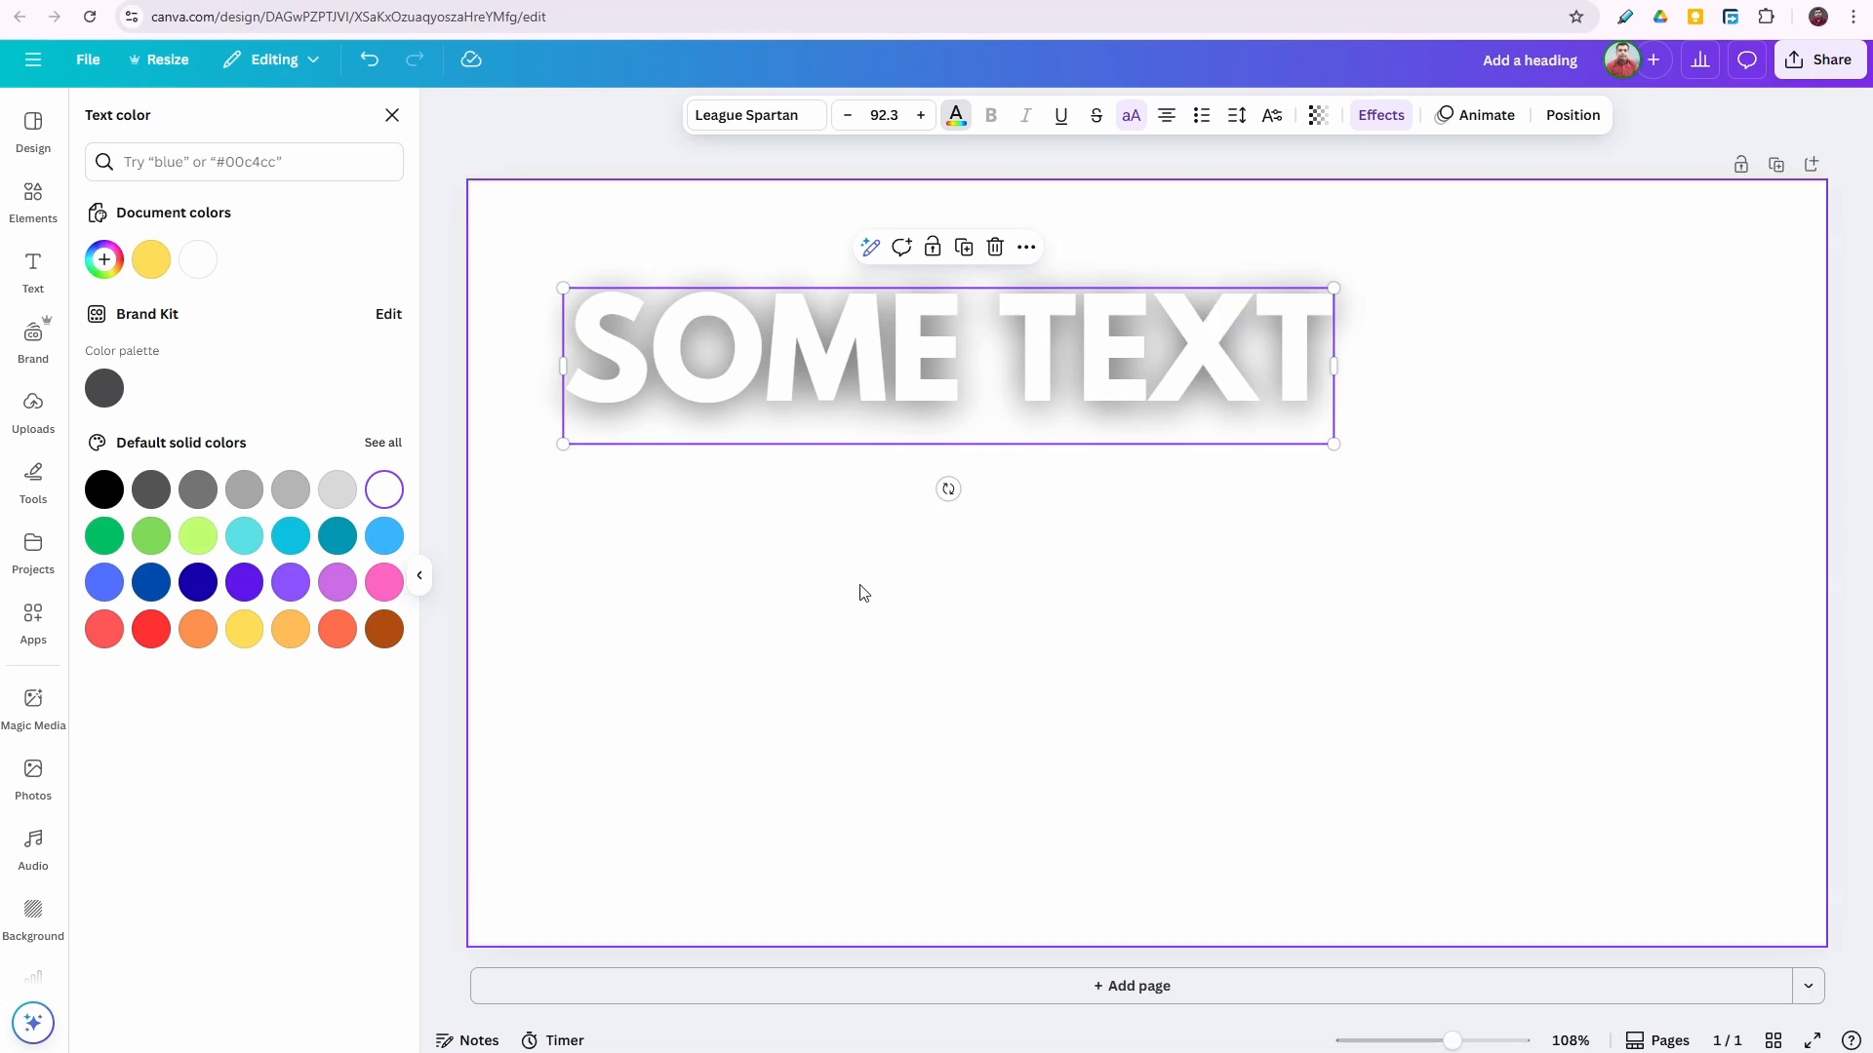
click(243, 629)
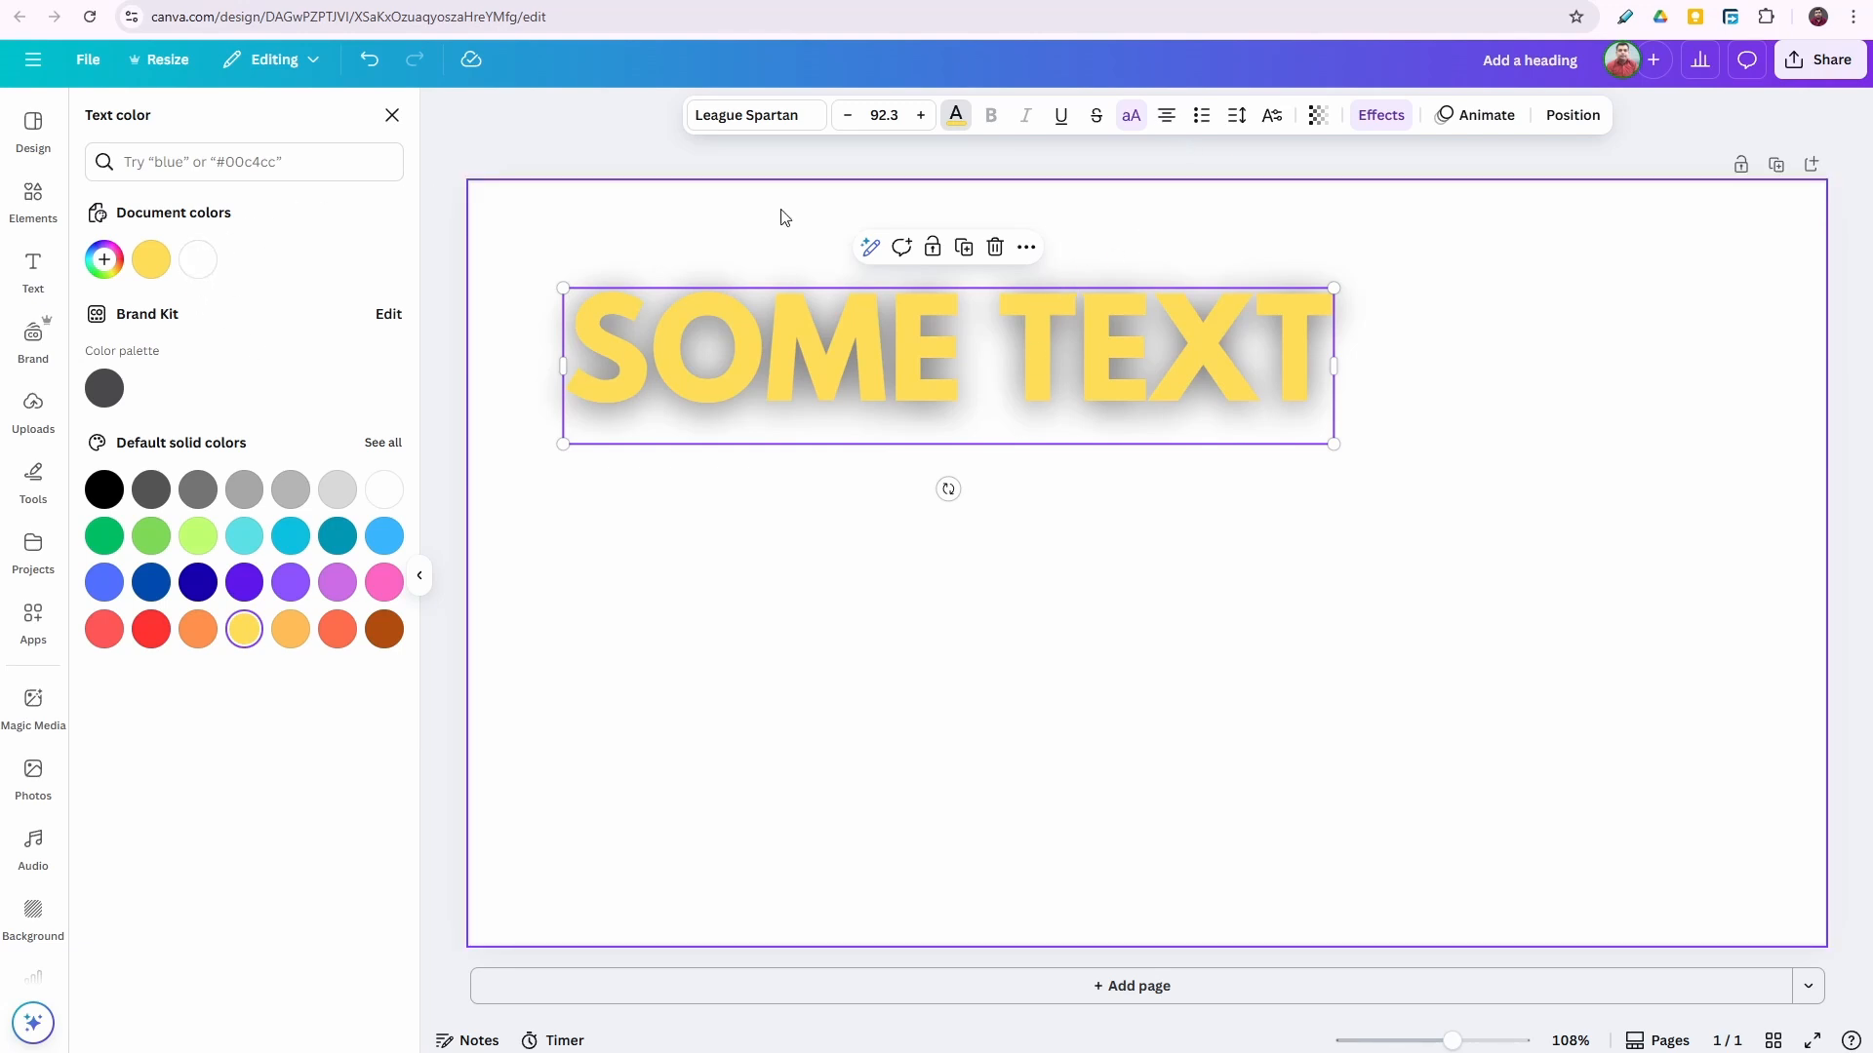
click(1381, 115)
drag(260, 362, 171, 357)
Apply the Hollow effect to the heading and set its color to red.
click(144, 450)
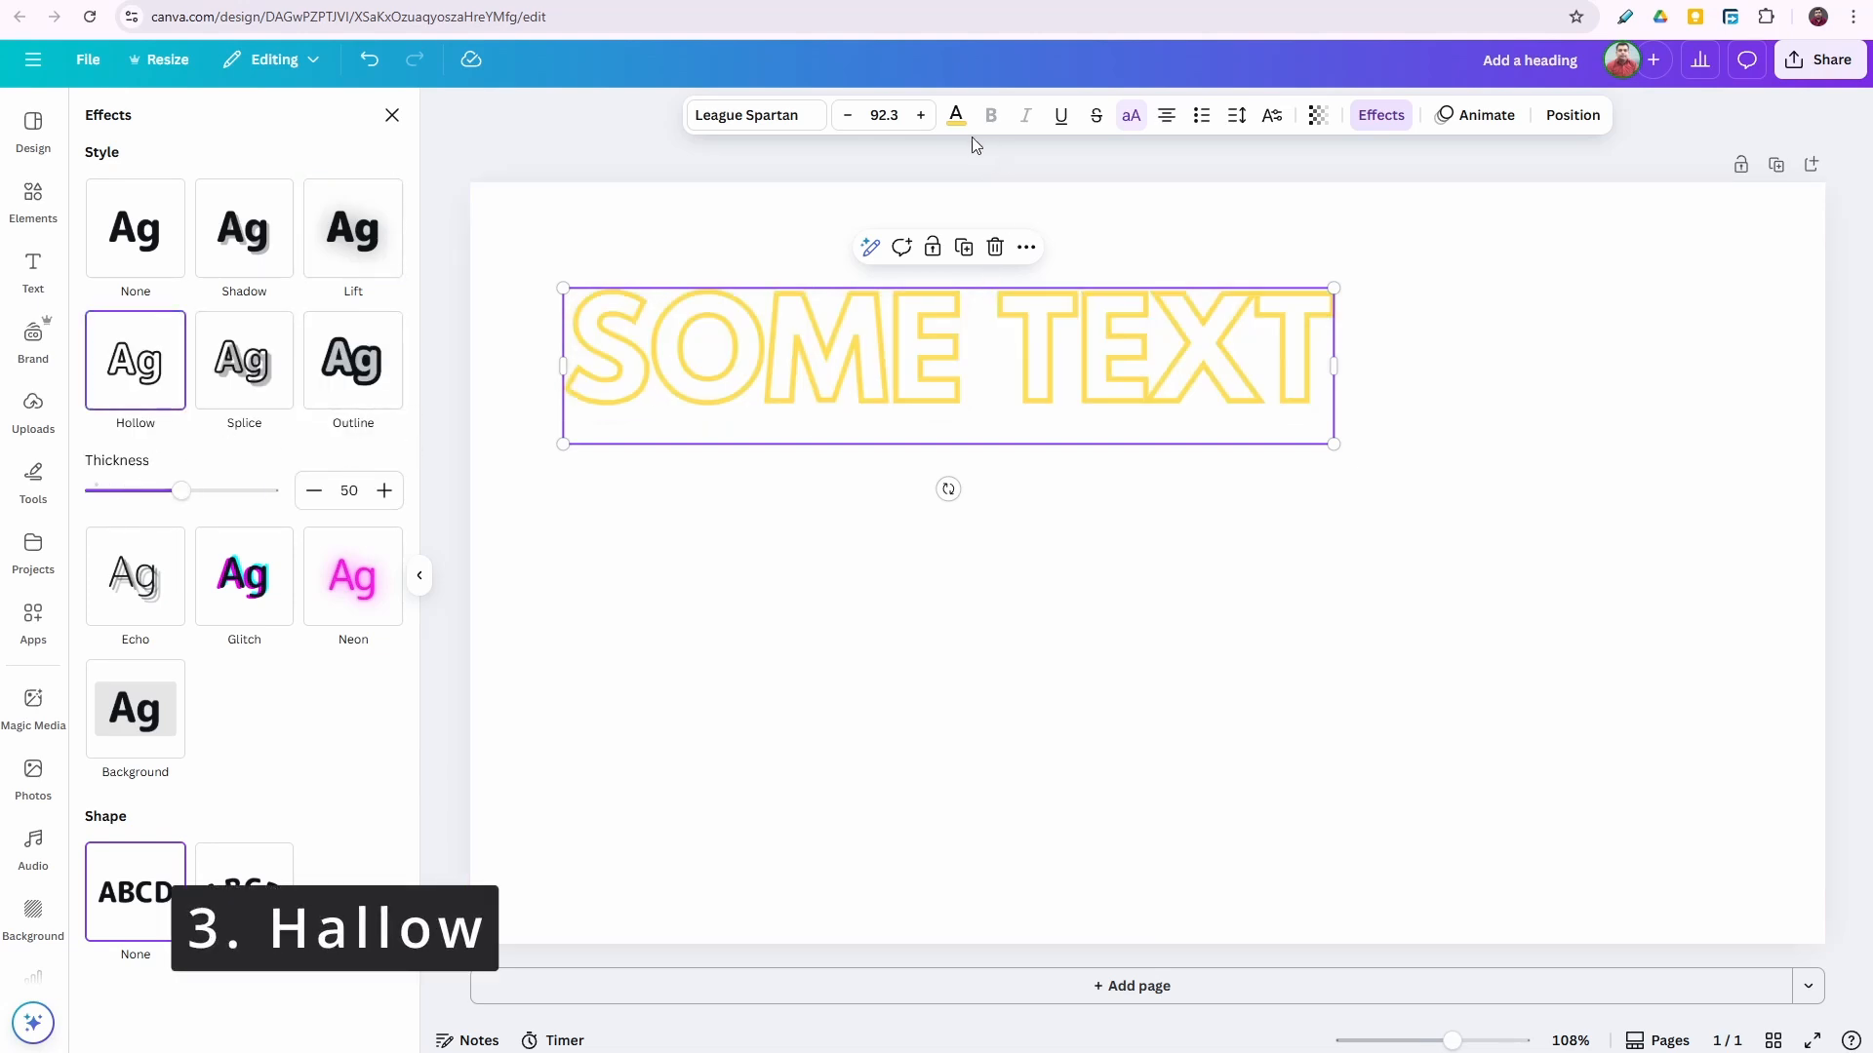
click(956, 115)
click(151, 629)
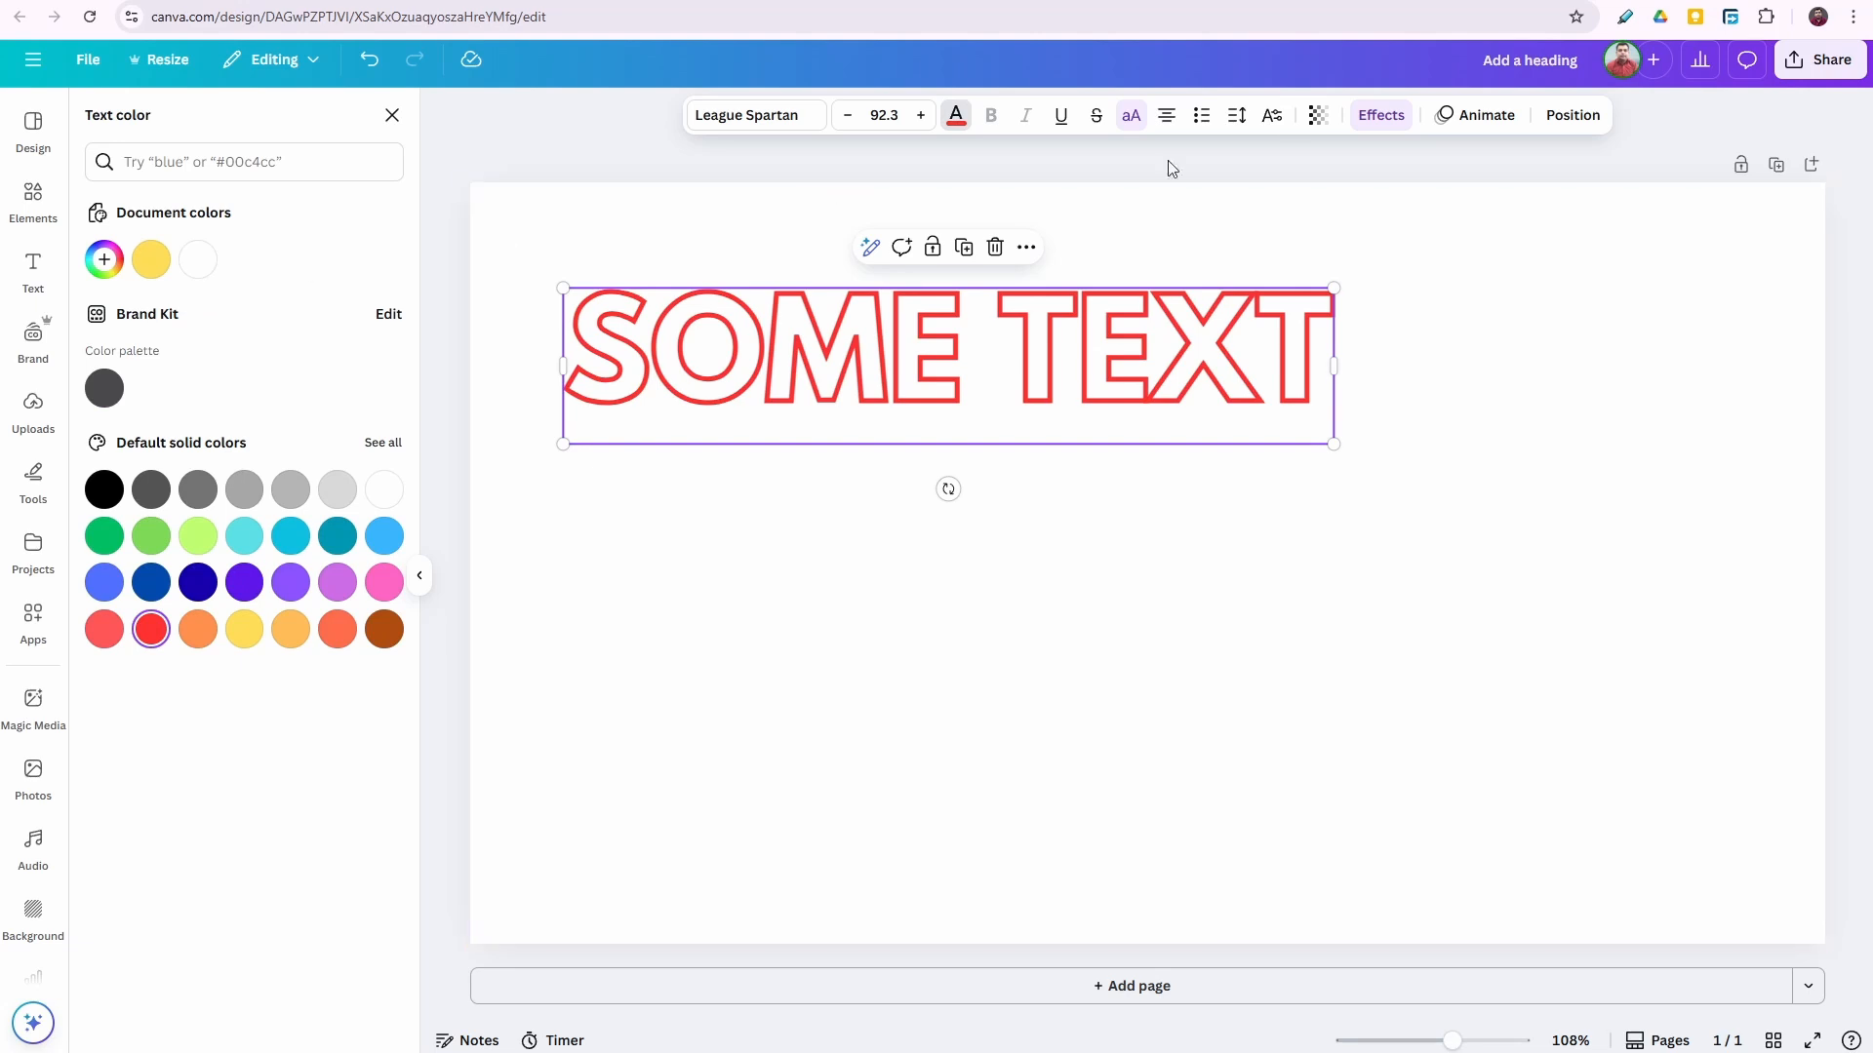
Raise the Hollow effect's thickness on the heading to 63.
click(1367, 118)
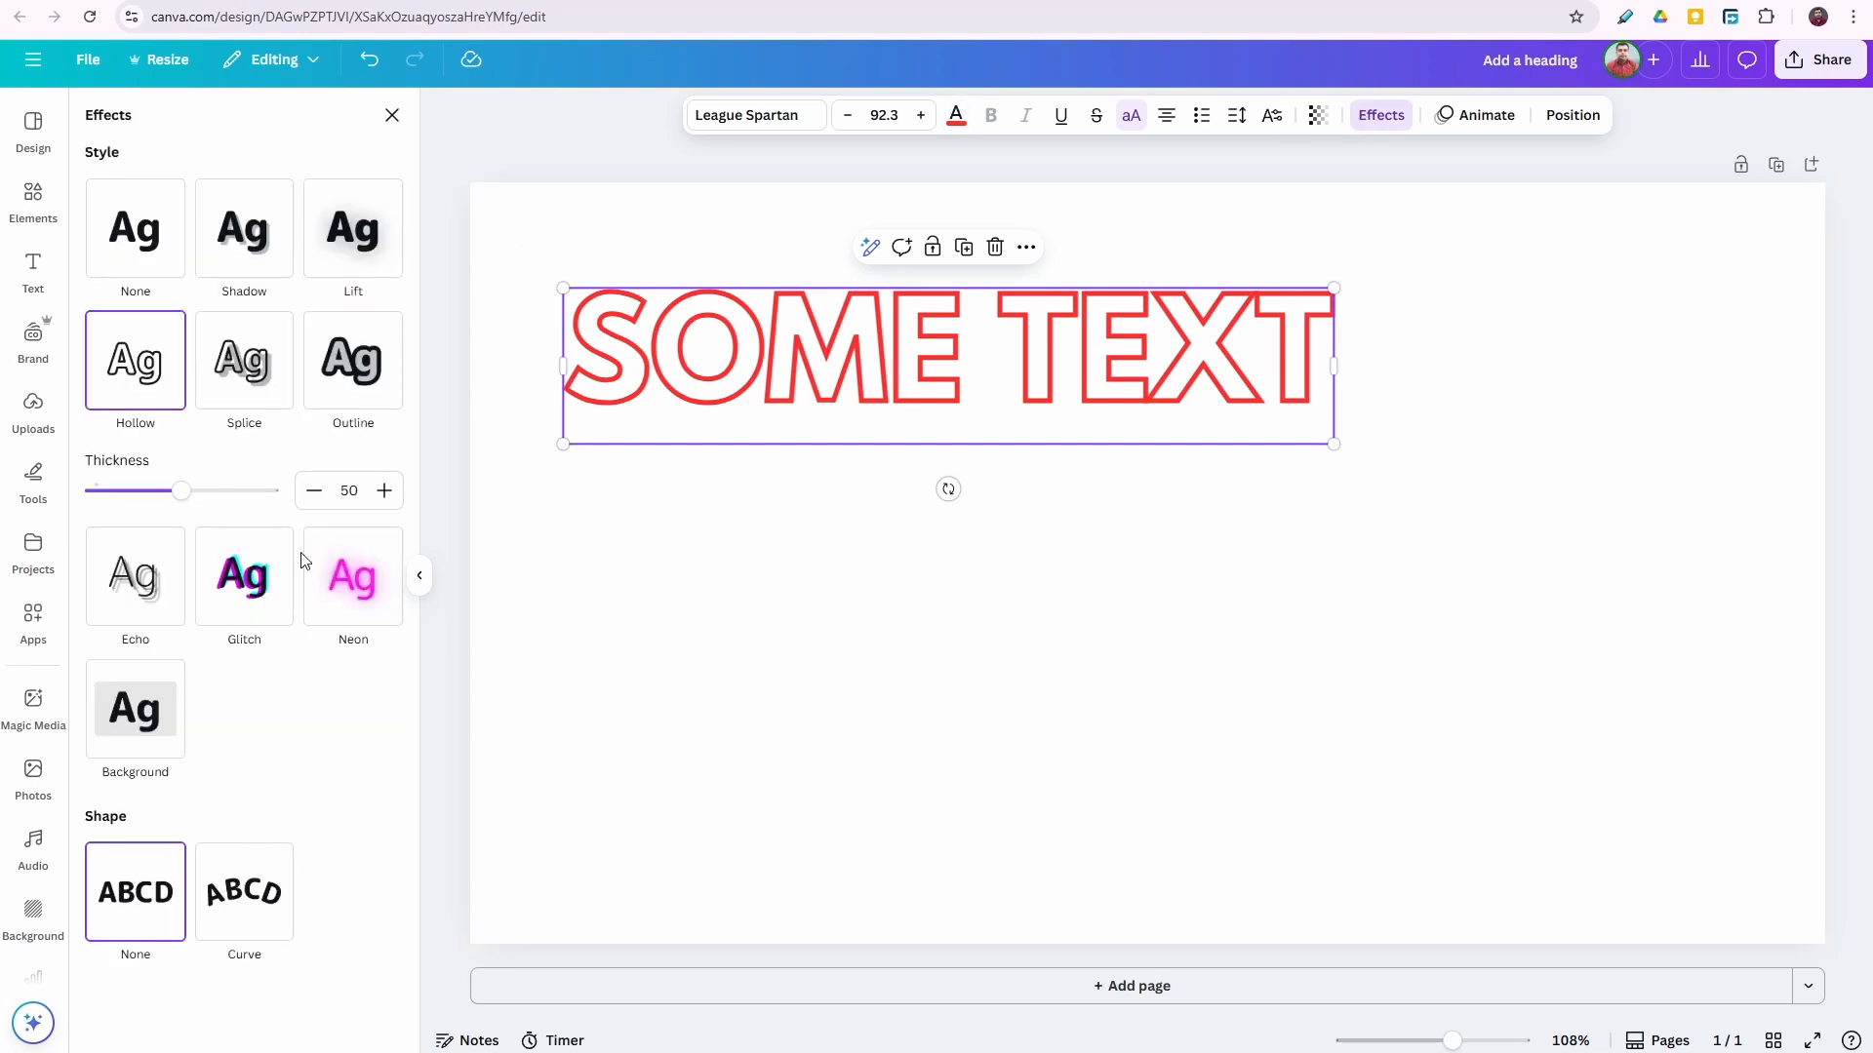
mouse_move(185, 493)
mouse_down()
mouse_move(216, 494)
mouse_move(104, 490)
mouse_move(204, 490)
mouse_up()
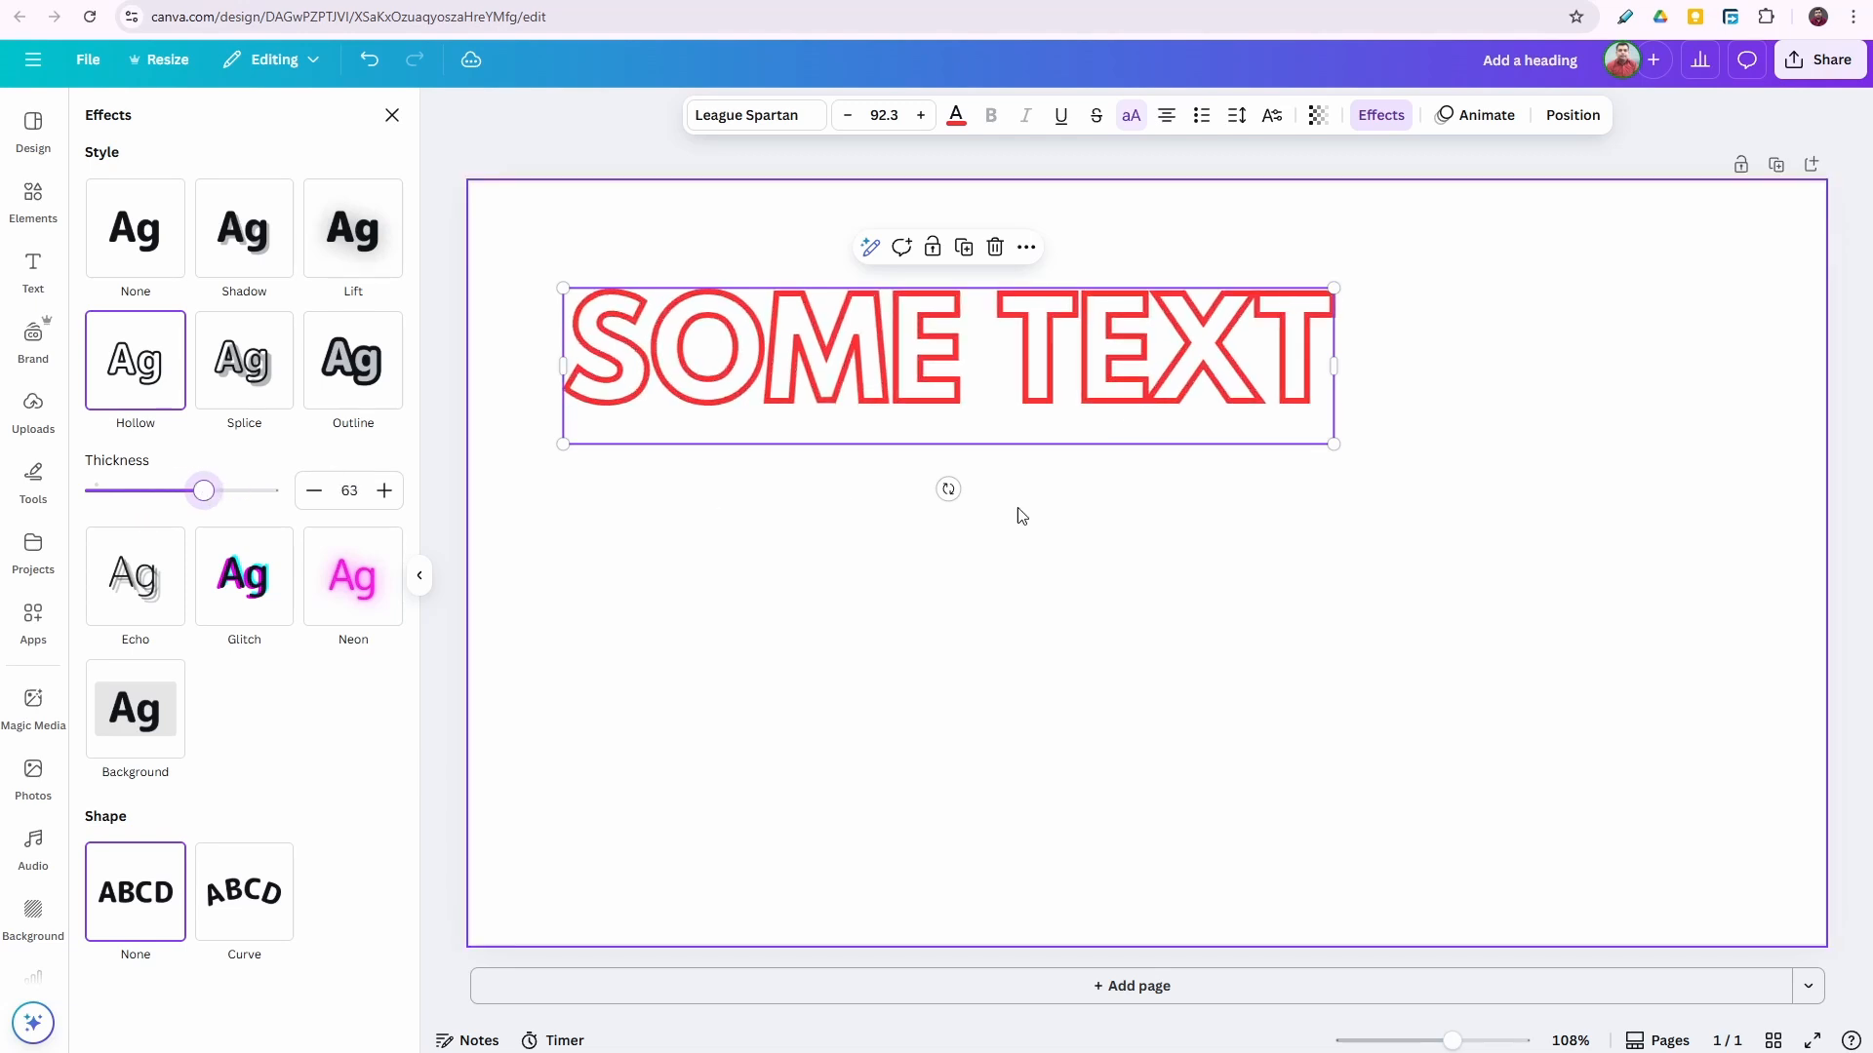
click(934, 720)
Thin the heading's Hollow outline to a thickness of 5.
click(986, 373)
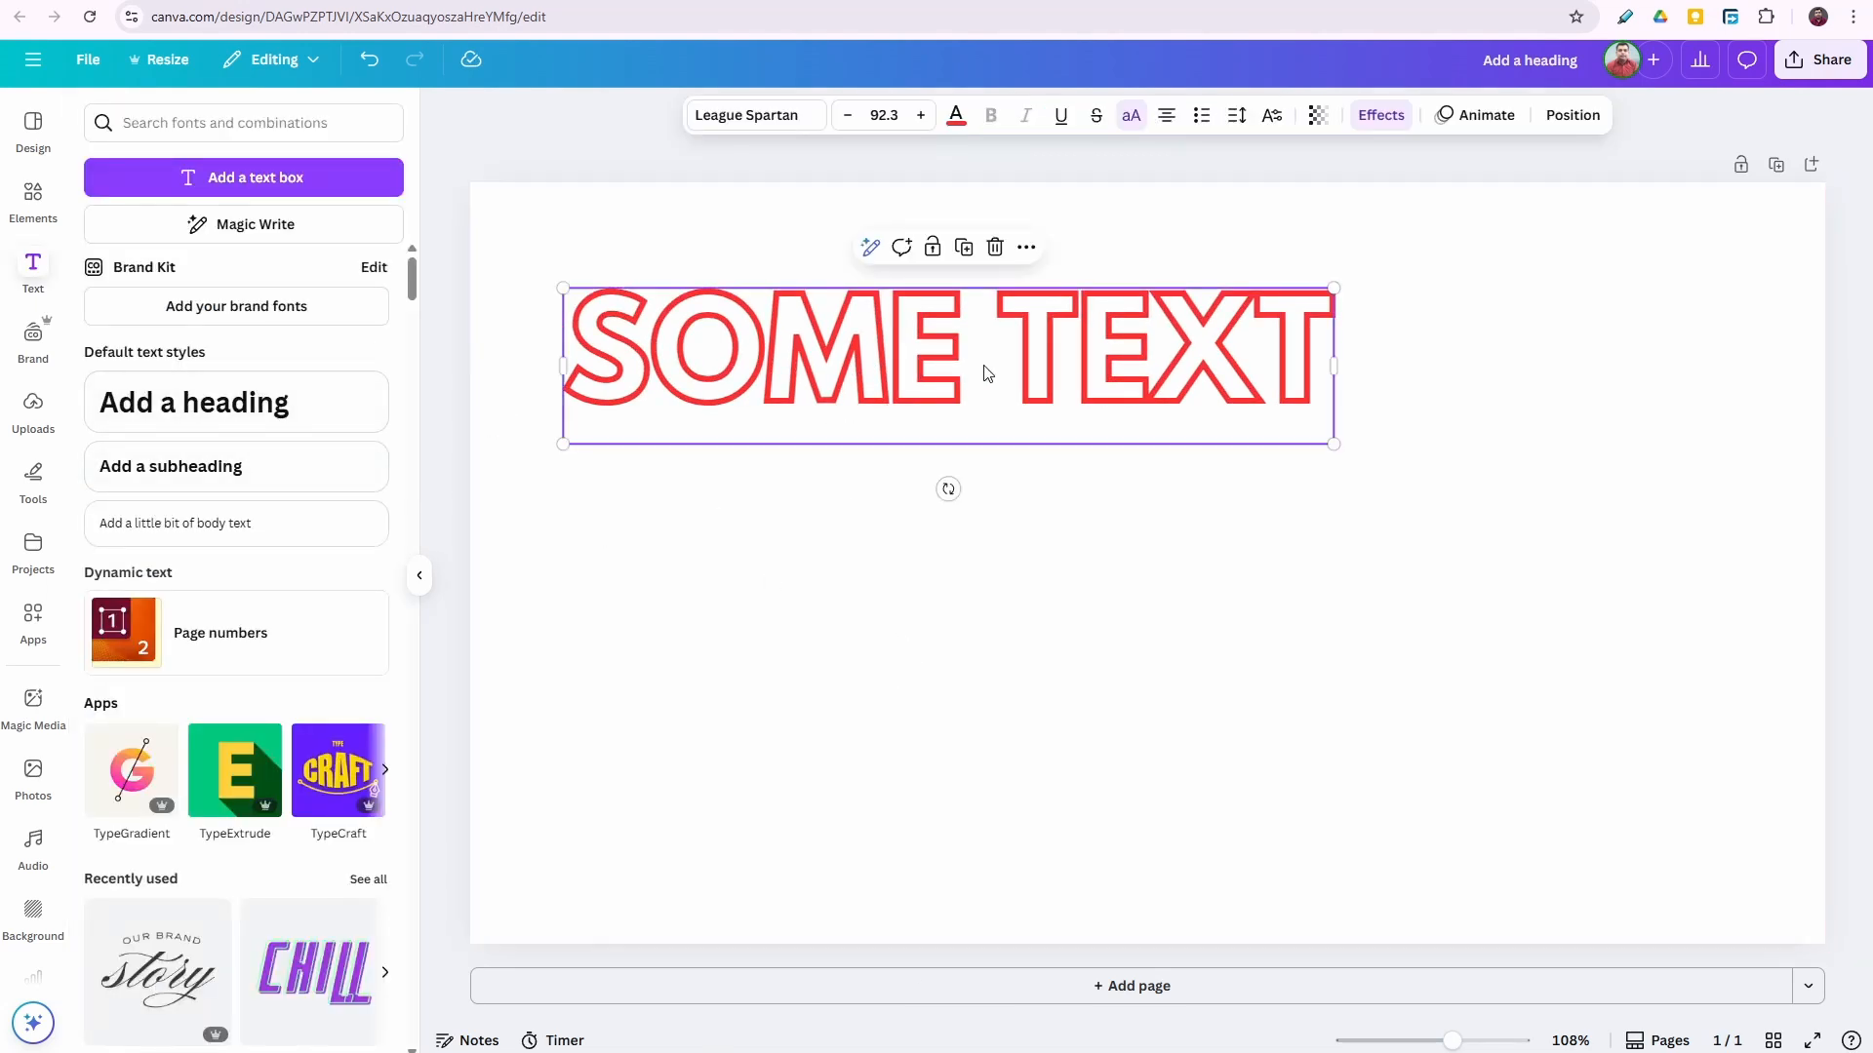
click(1378, 117)
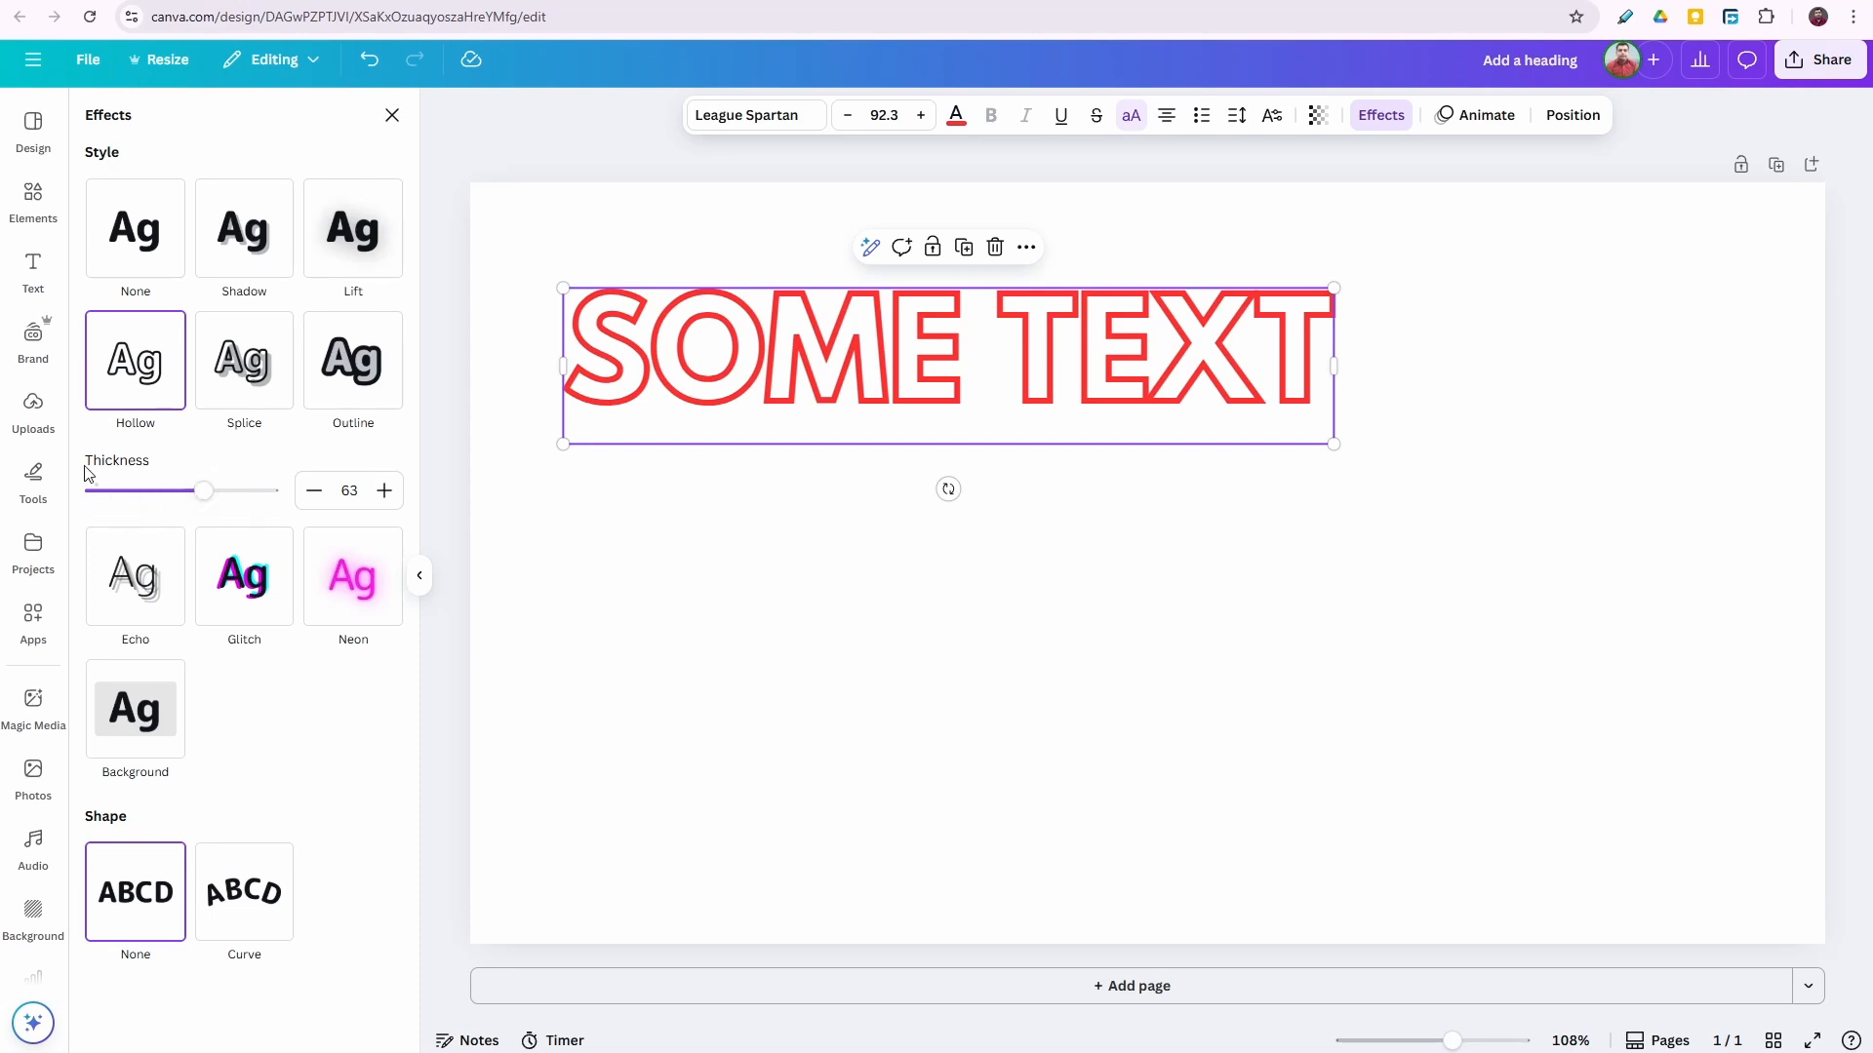
drag(204, 491, 101, 502)
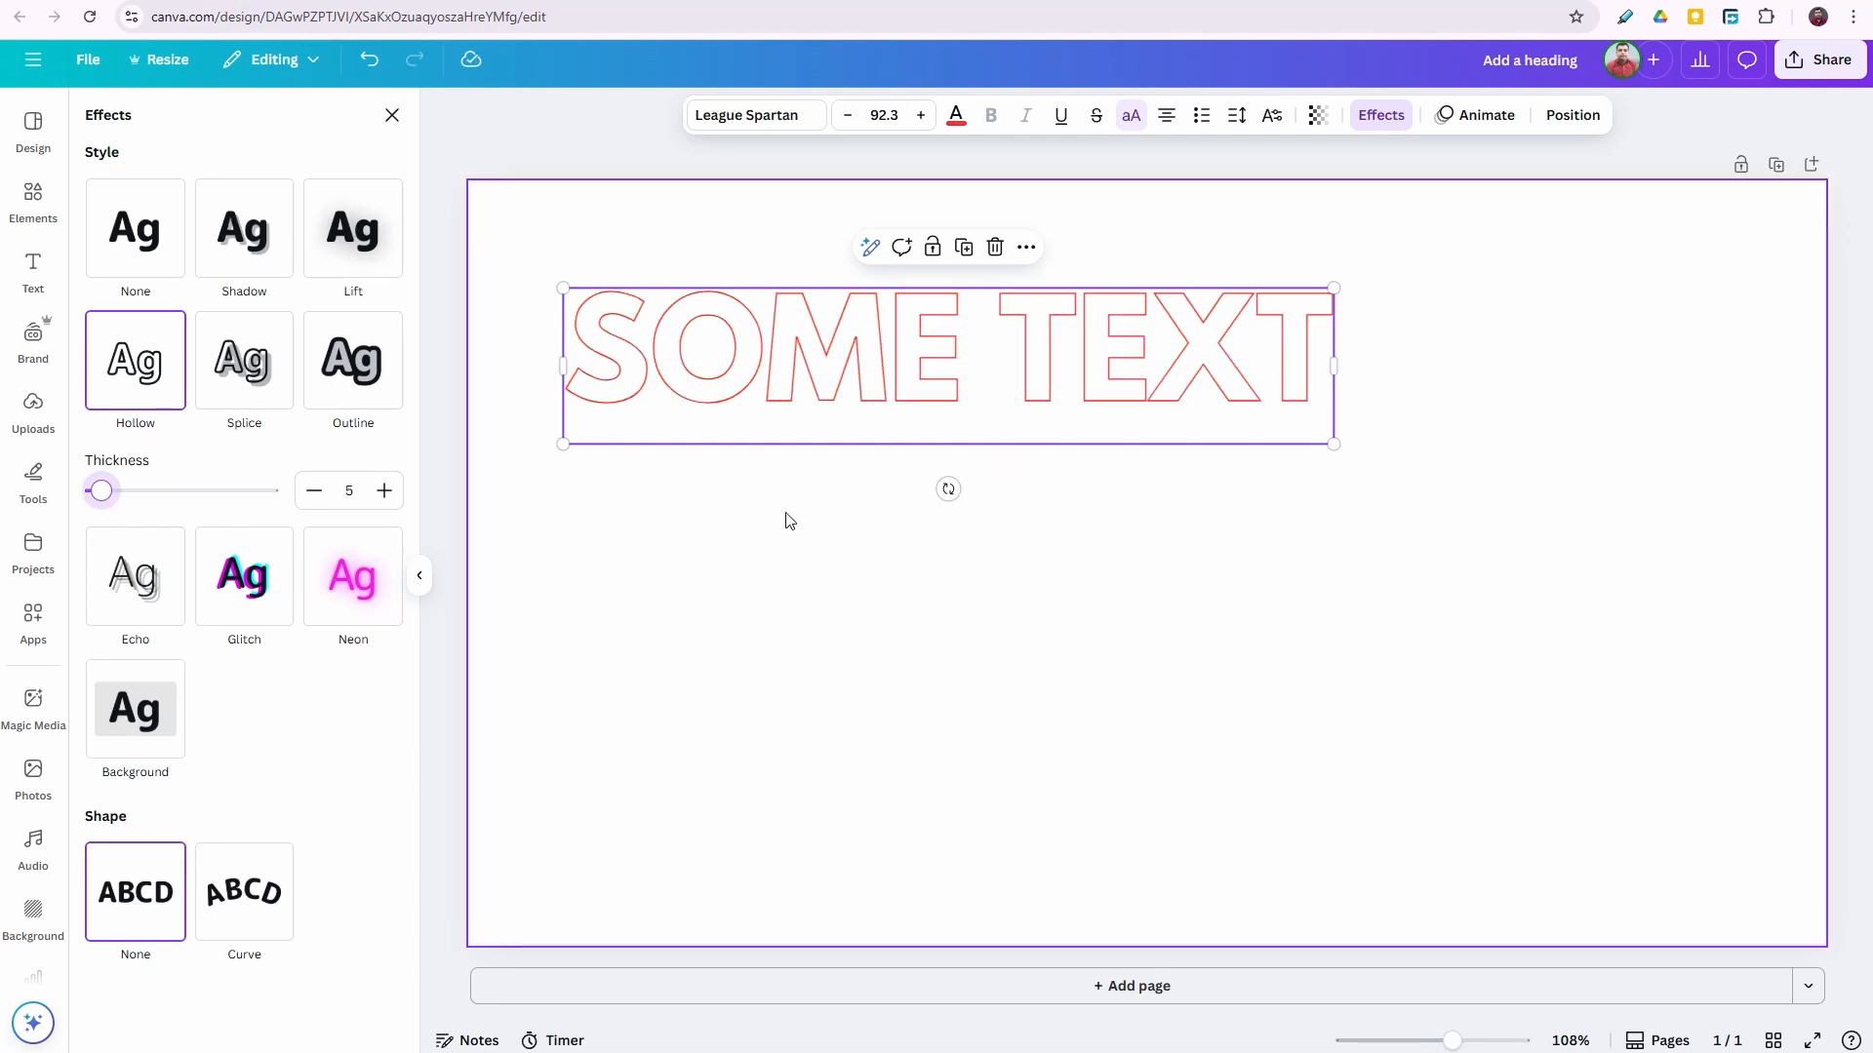
Apply the Splice effect to the heading with an offset of 49 and a direction of -24.
click(236, 389)
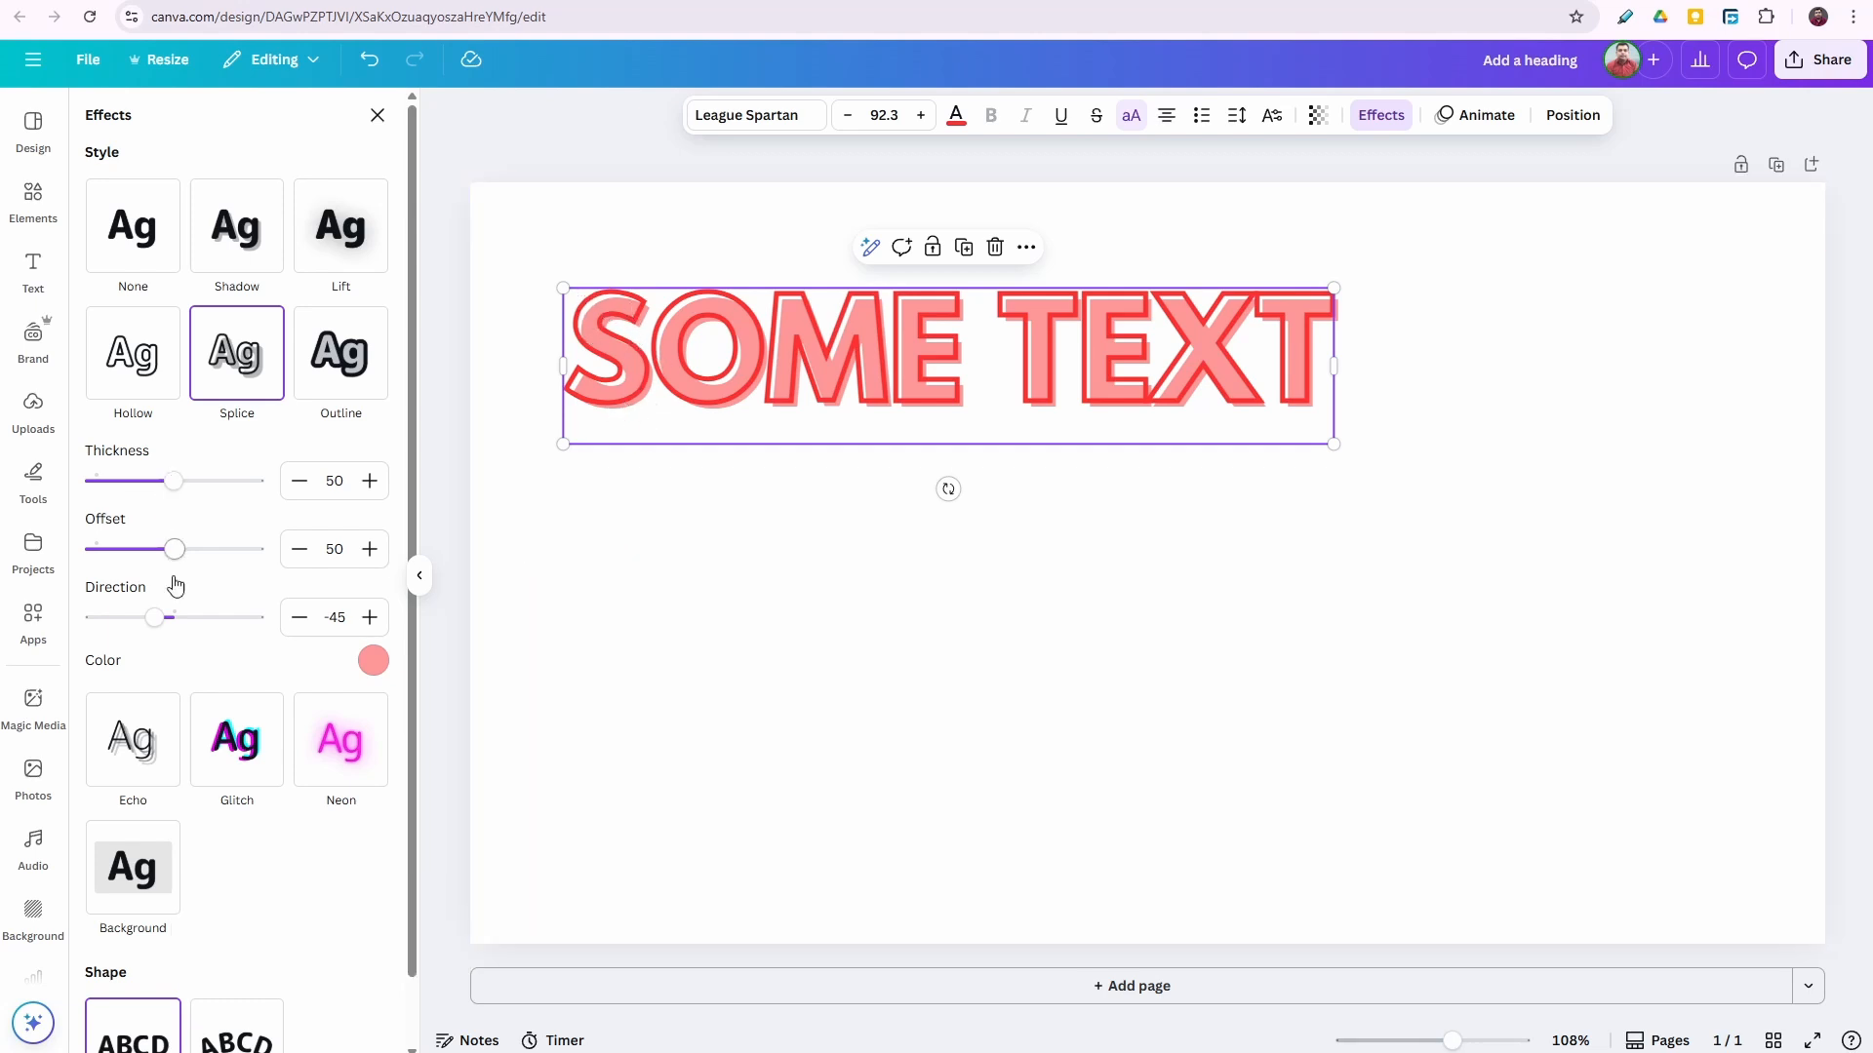
mouse_move(172, 551)
mouse_down()
mouse_move(236, 558)
mouse_move(141, 561)
mouse_move(236, 557)
mouse_move(173, 557)
mouse_up()
mouse_move(155, 623)
mouse_down()
mouse_move(264, 623)
mouse_move(121, 617)
mouse_move(165, 614)
mouse_up()
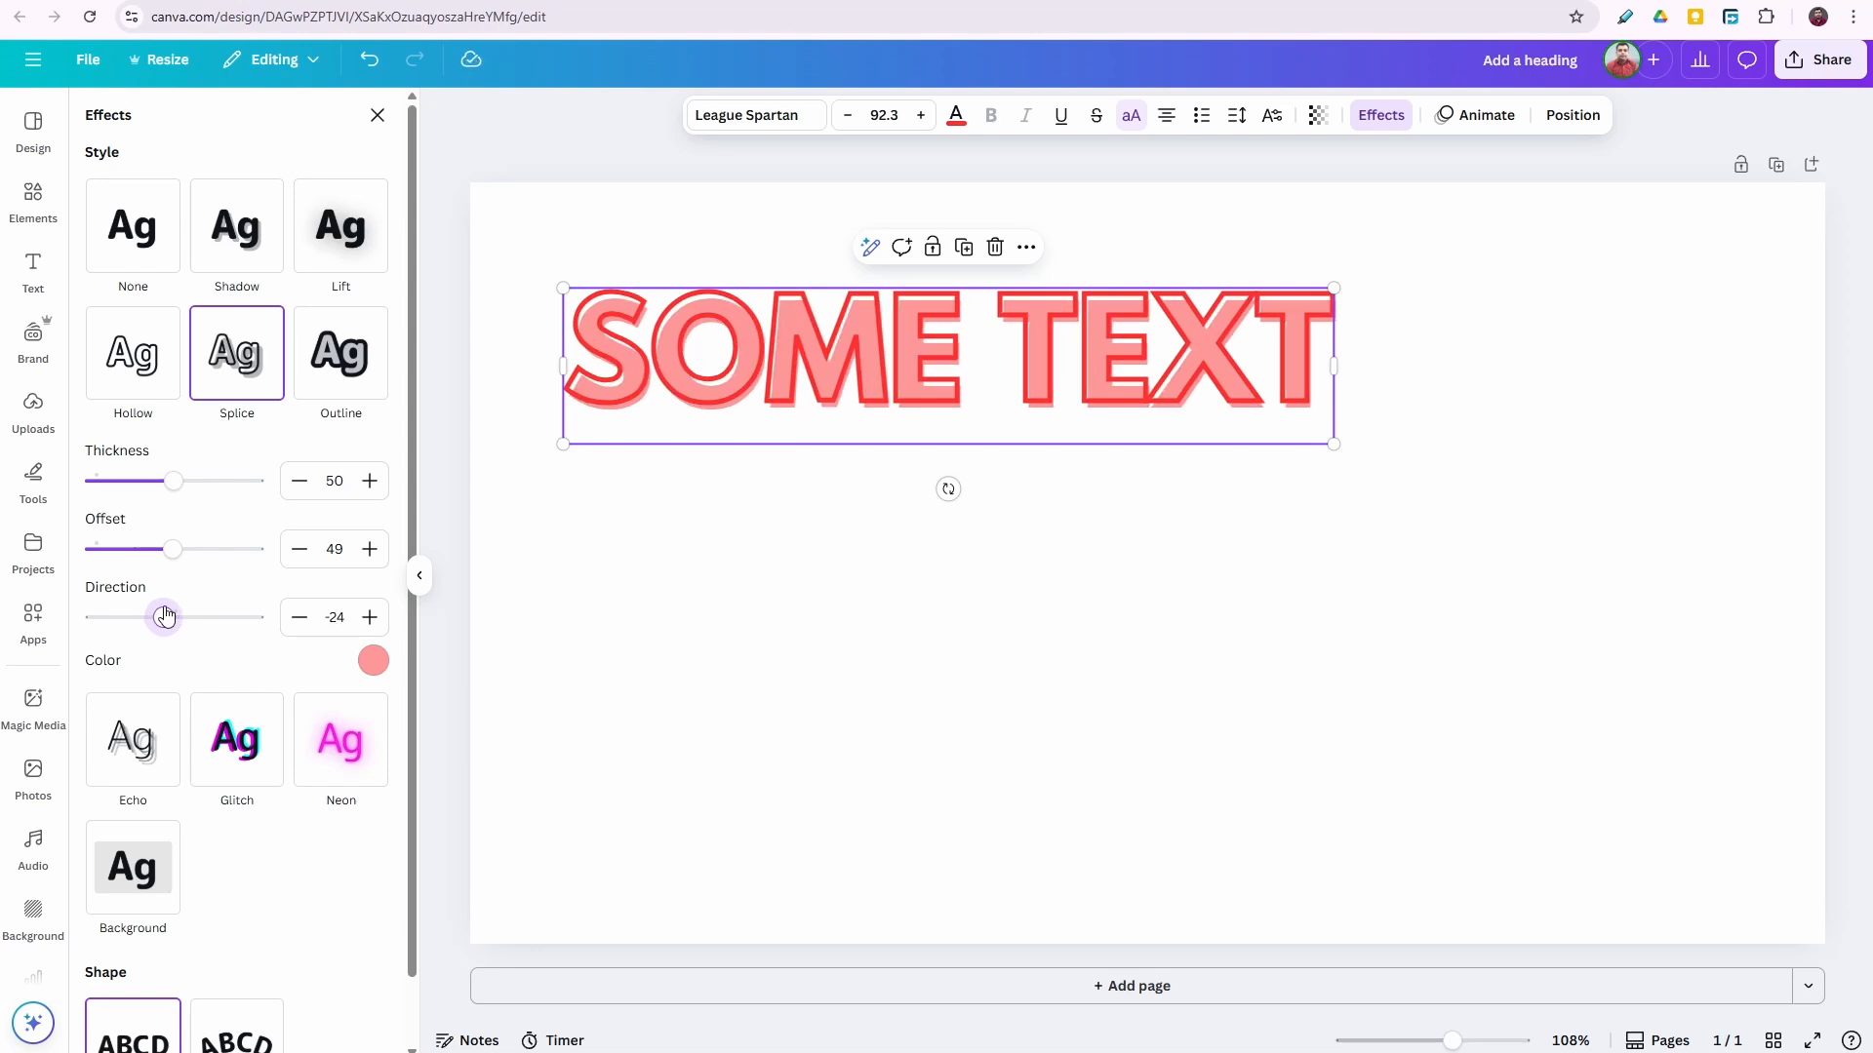
Color the heading's Splice effect yellow and reduce its thickness to 17.
click(371, 661)
click(224, 618)
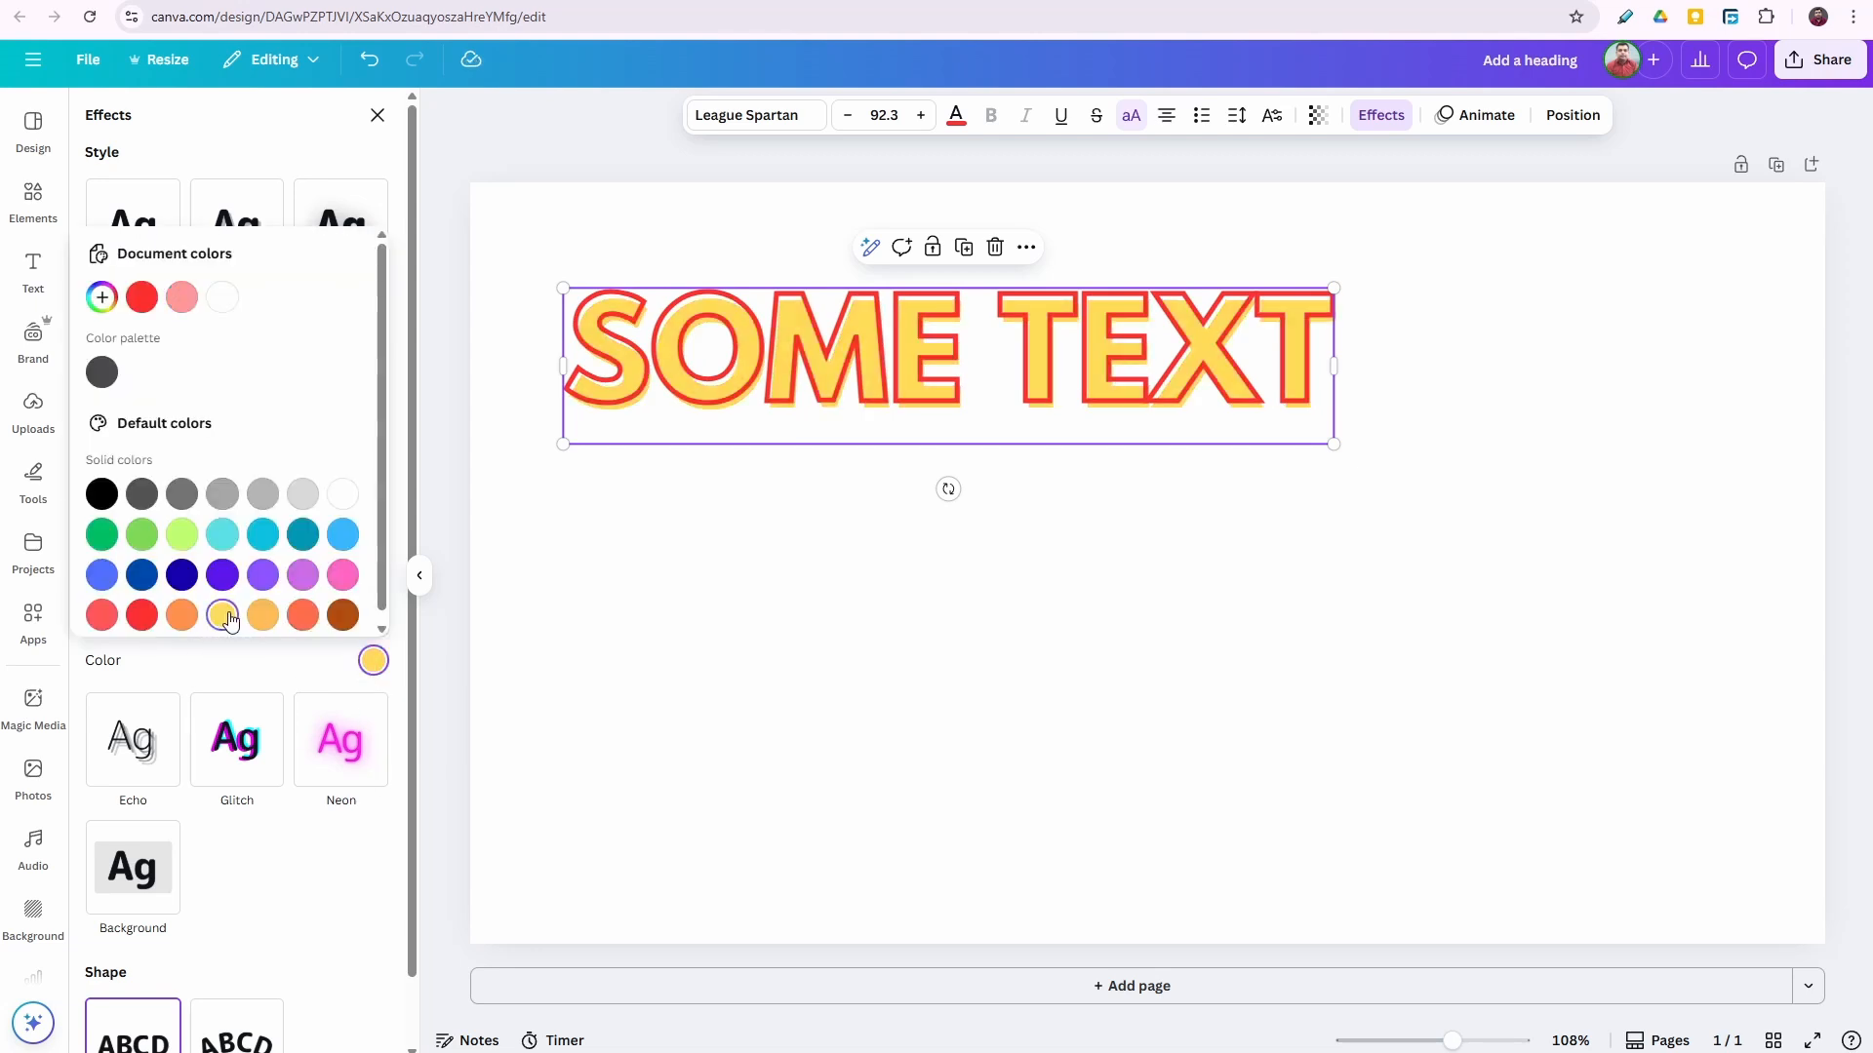
click(289, 672)
drag(167, 481, 128, 489)
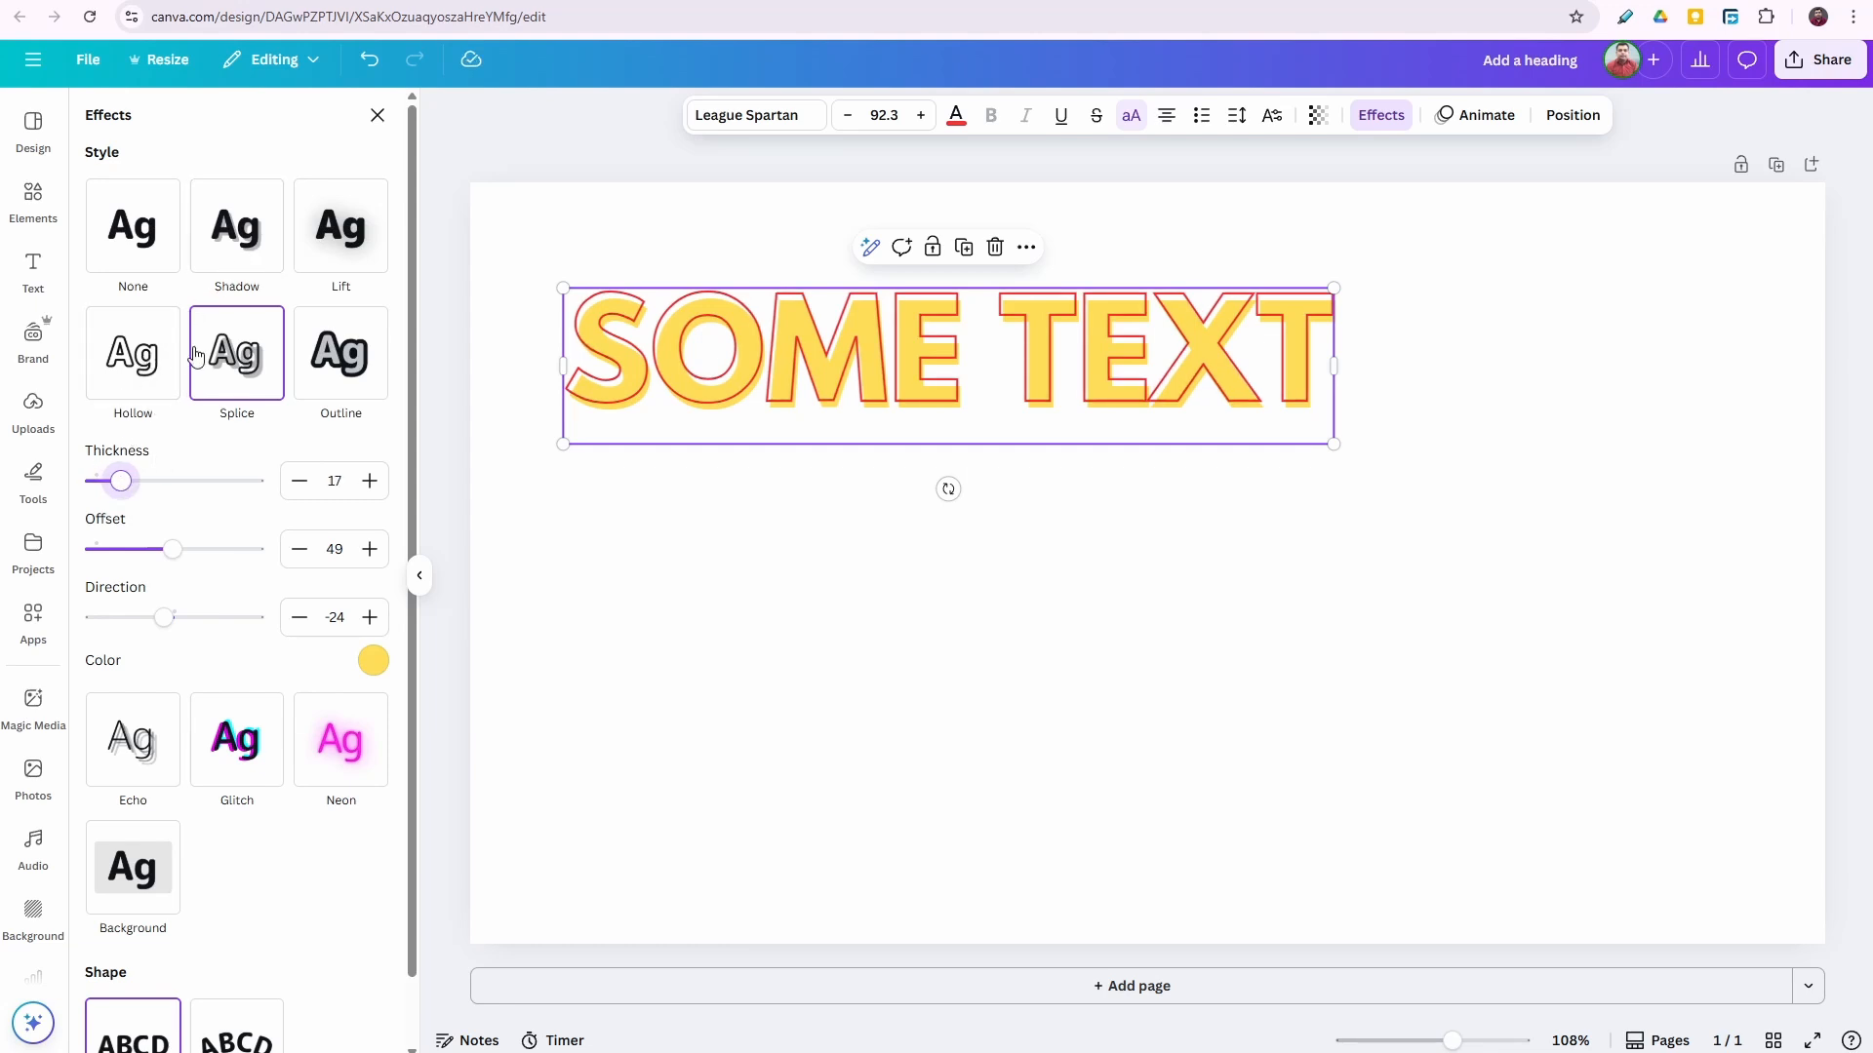
Apply the Outline effect to the heading with a yellow outline at thickness 15.
click(341, 353)
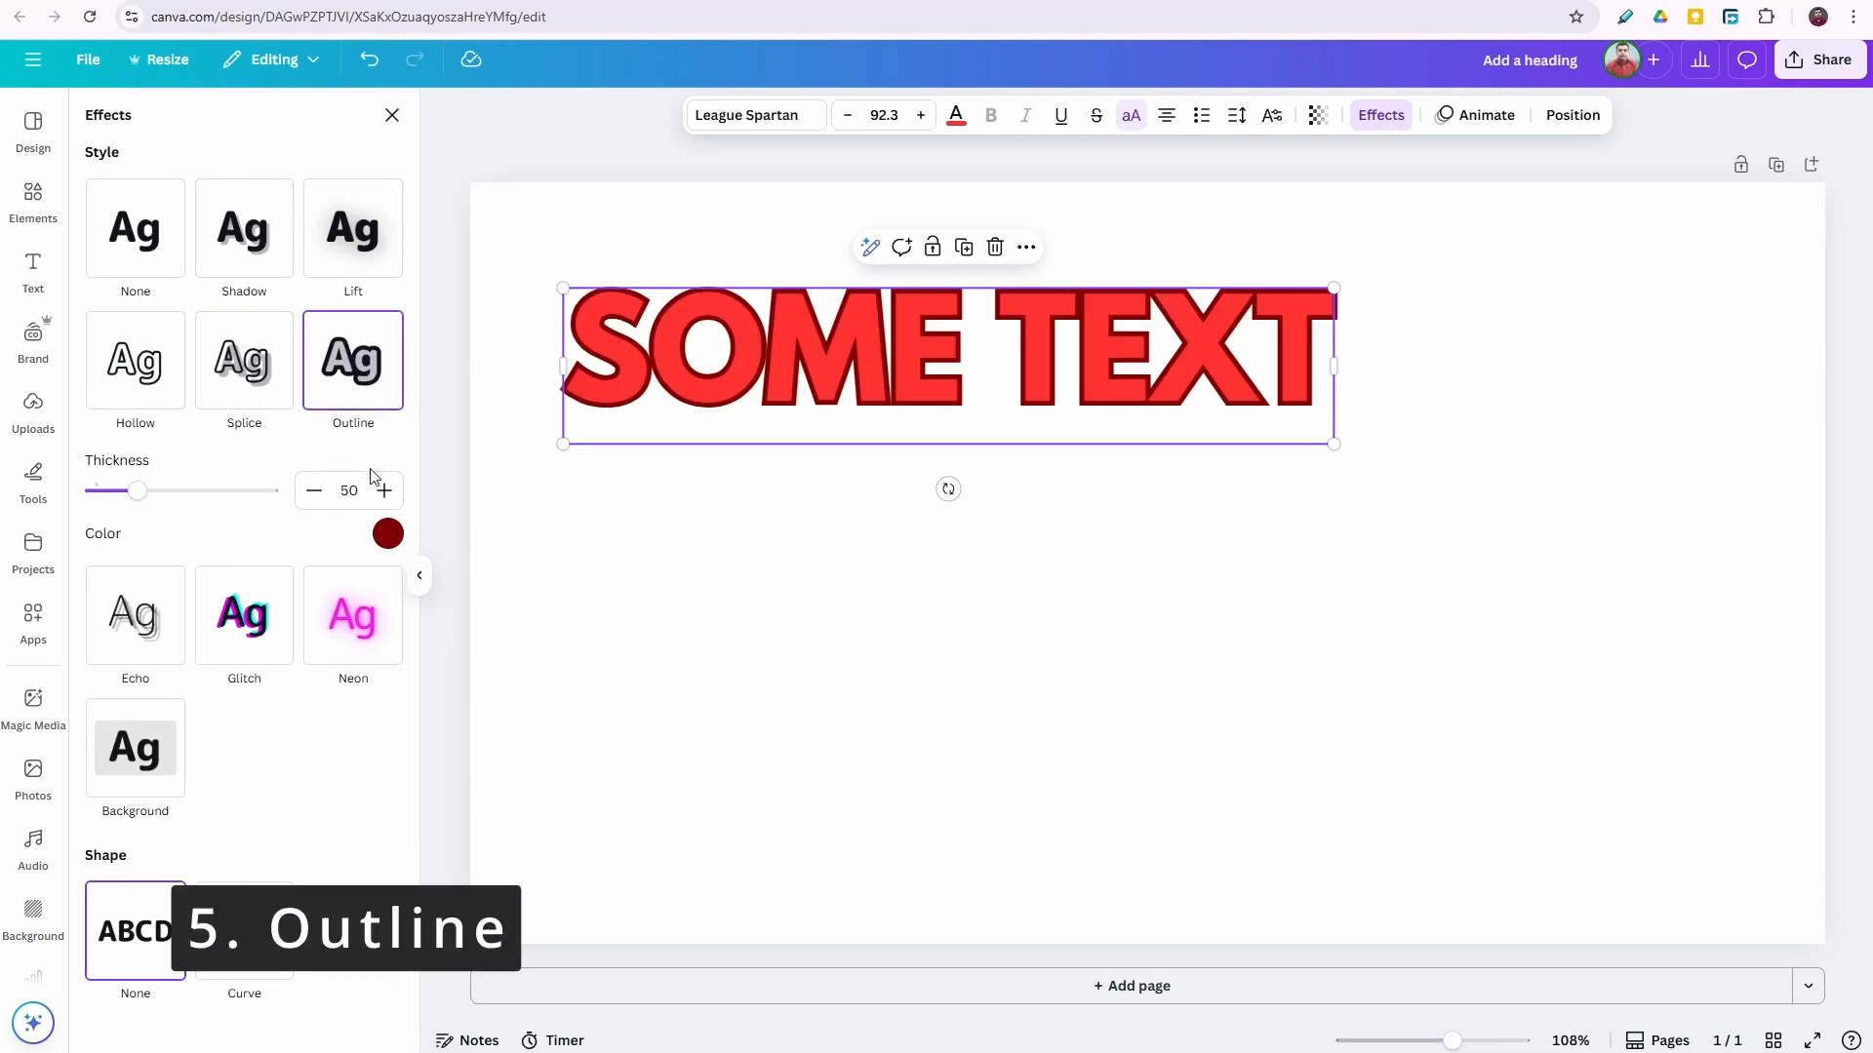
click(388, 533)
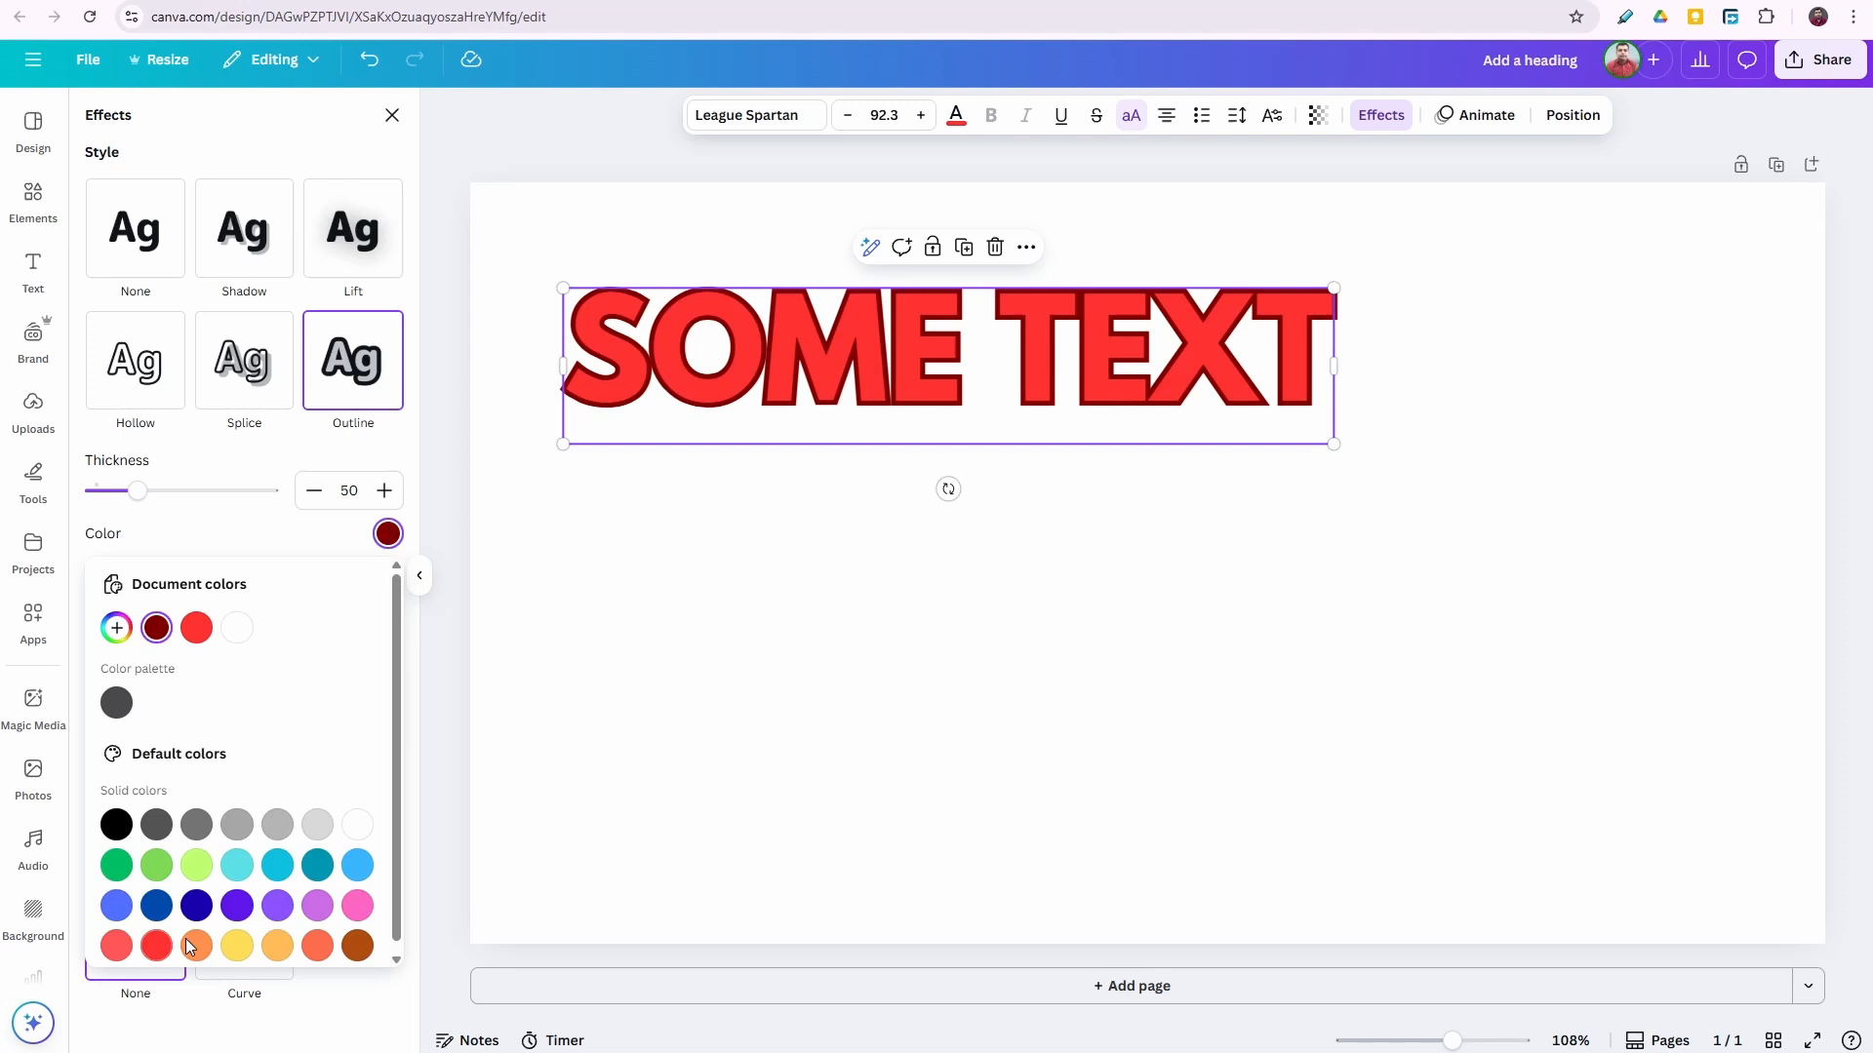
click(237, 945)
mouse_move(137, 493)
mouse_down()
mouse_move(92, 493)
mouse_move(108, 500)
mouse_up()
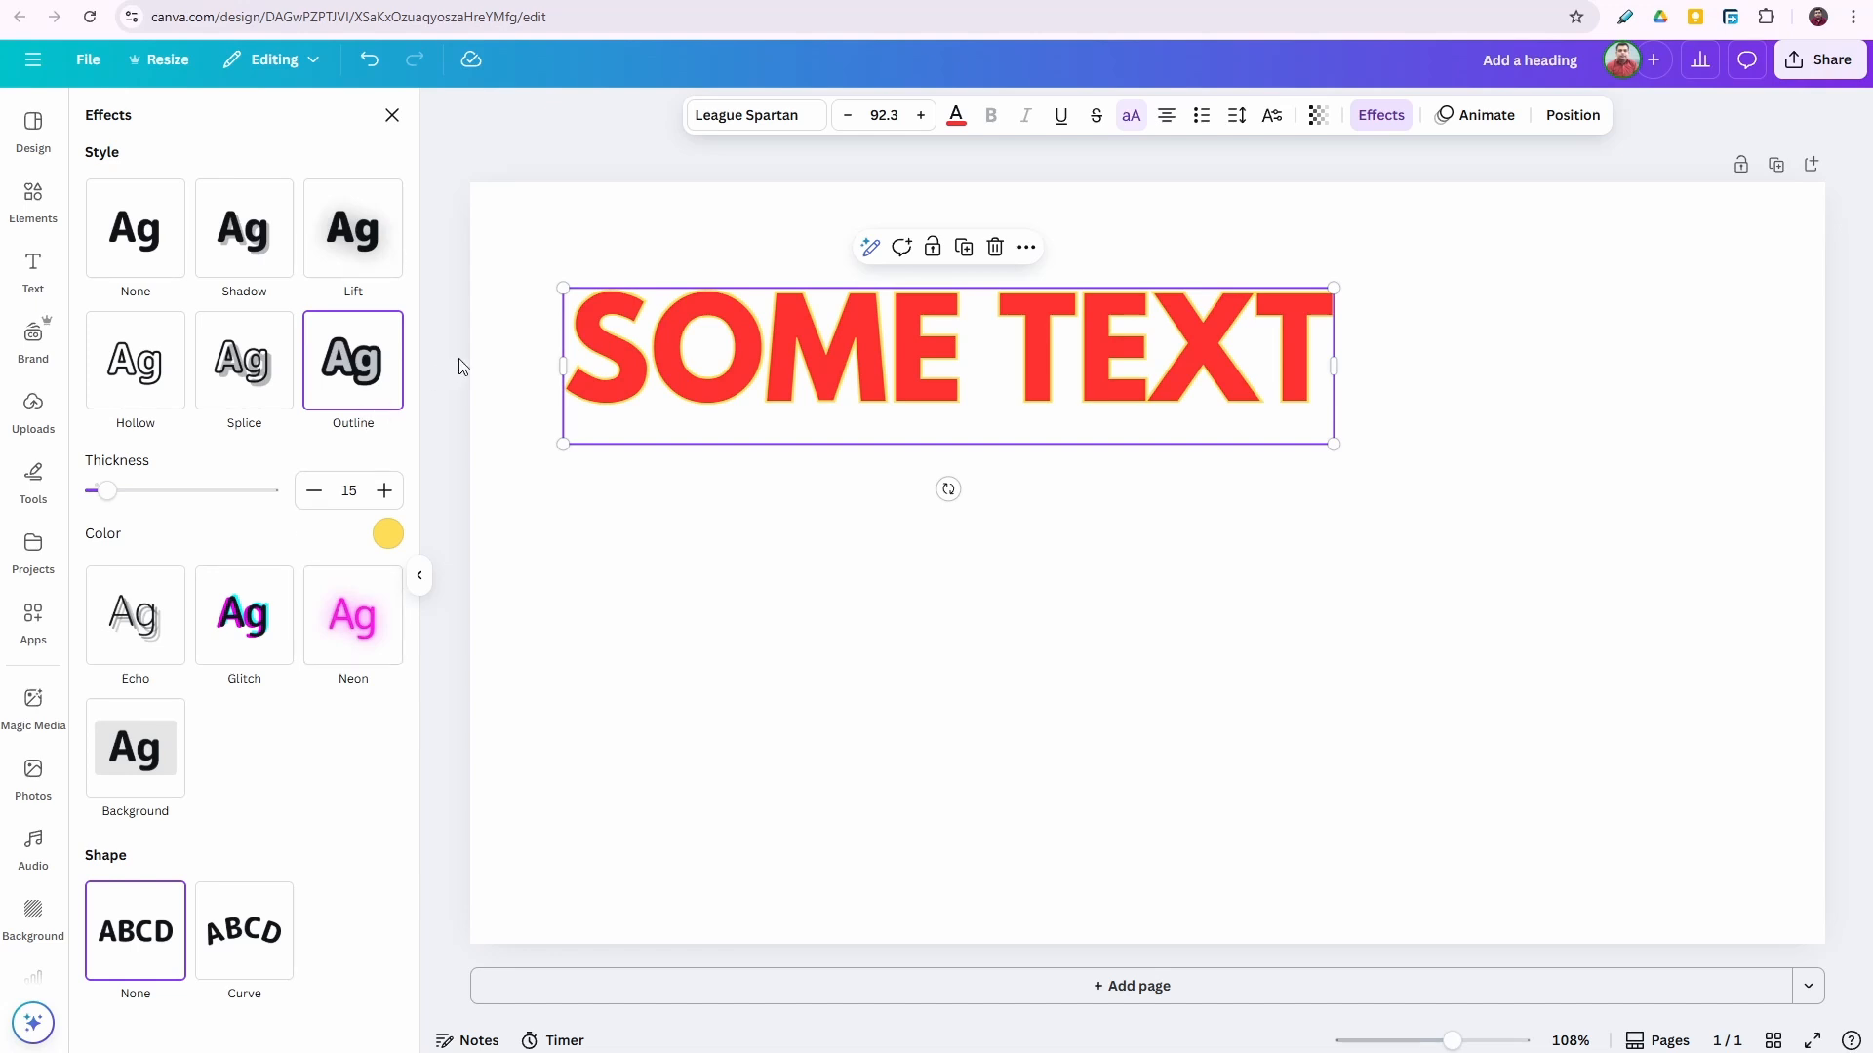
Give the heading yellow text with a red outline, and set the Outline thickness to 26.
click(957, 117)
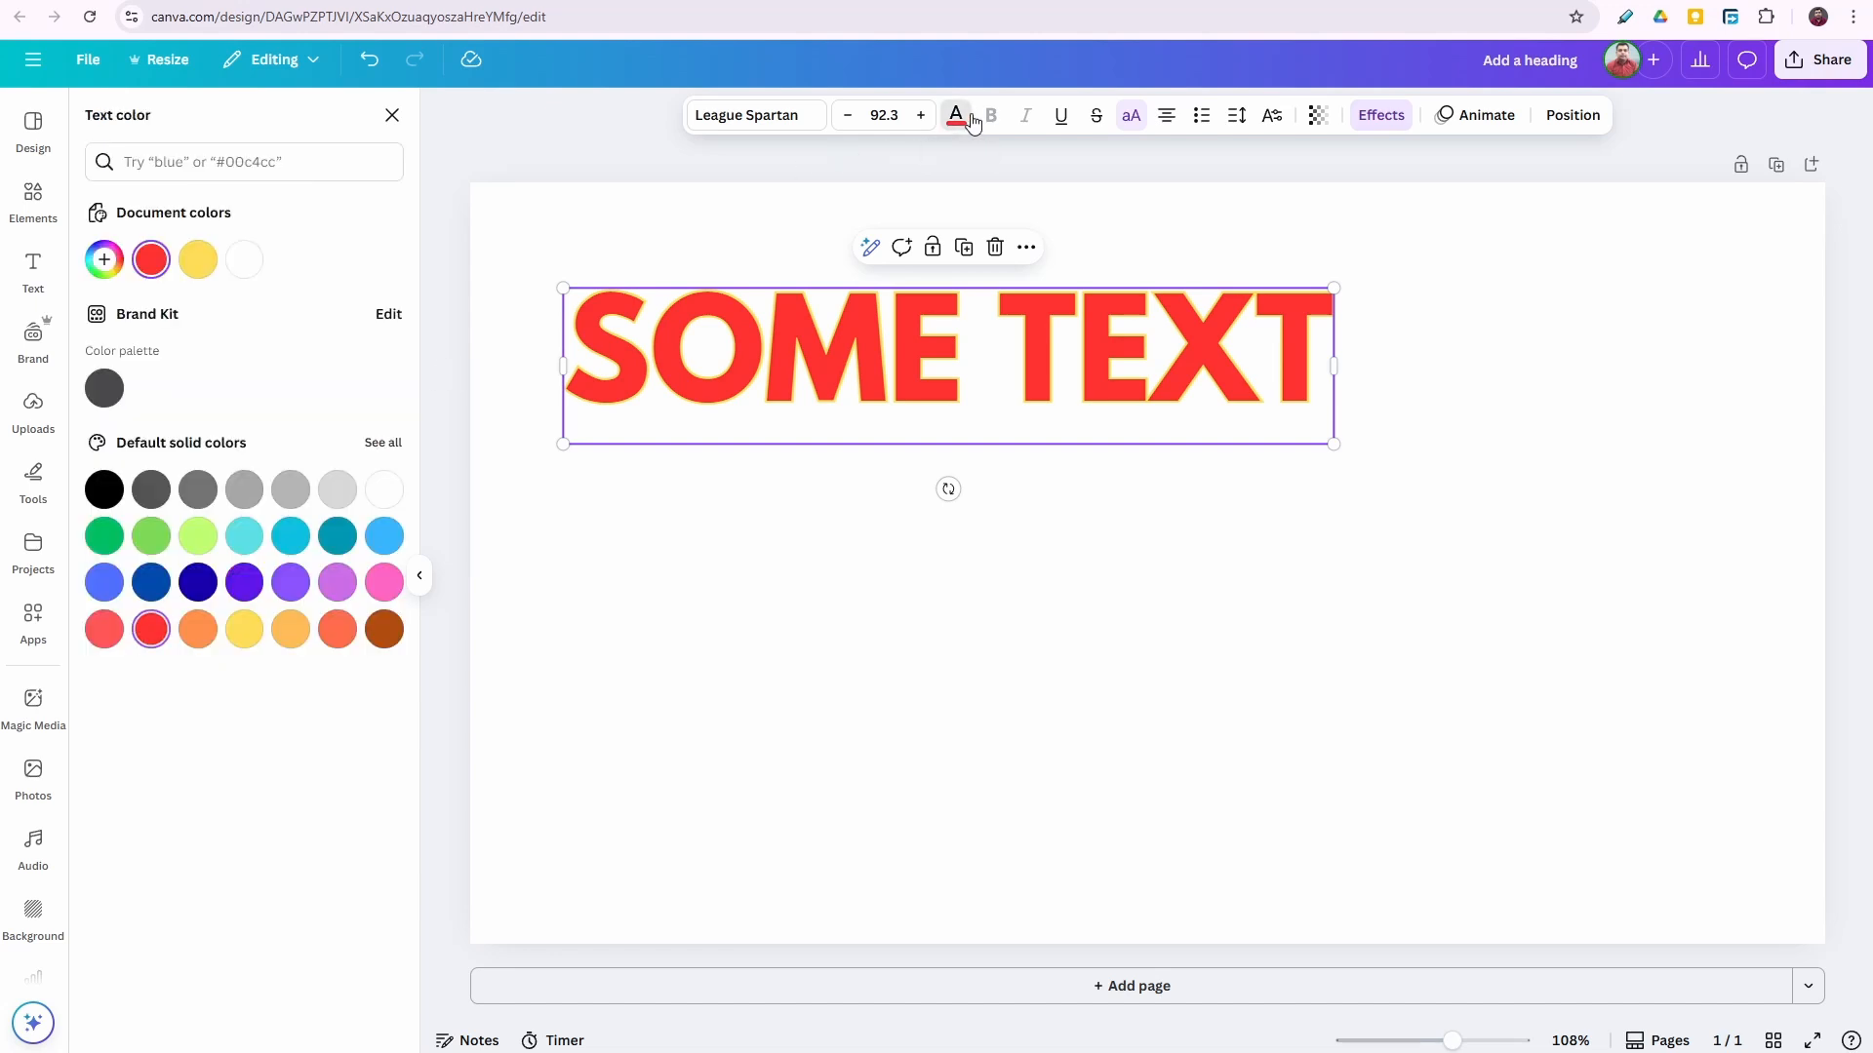
click(198, 259)
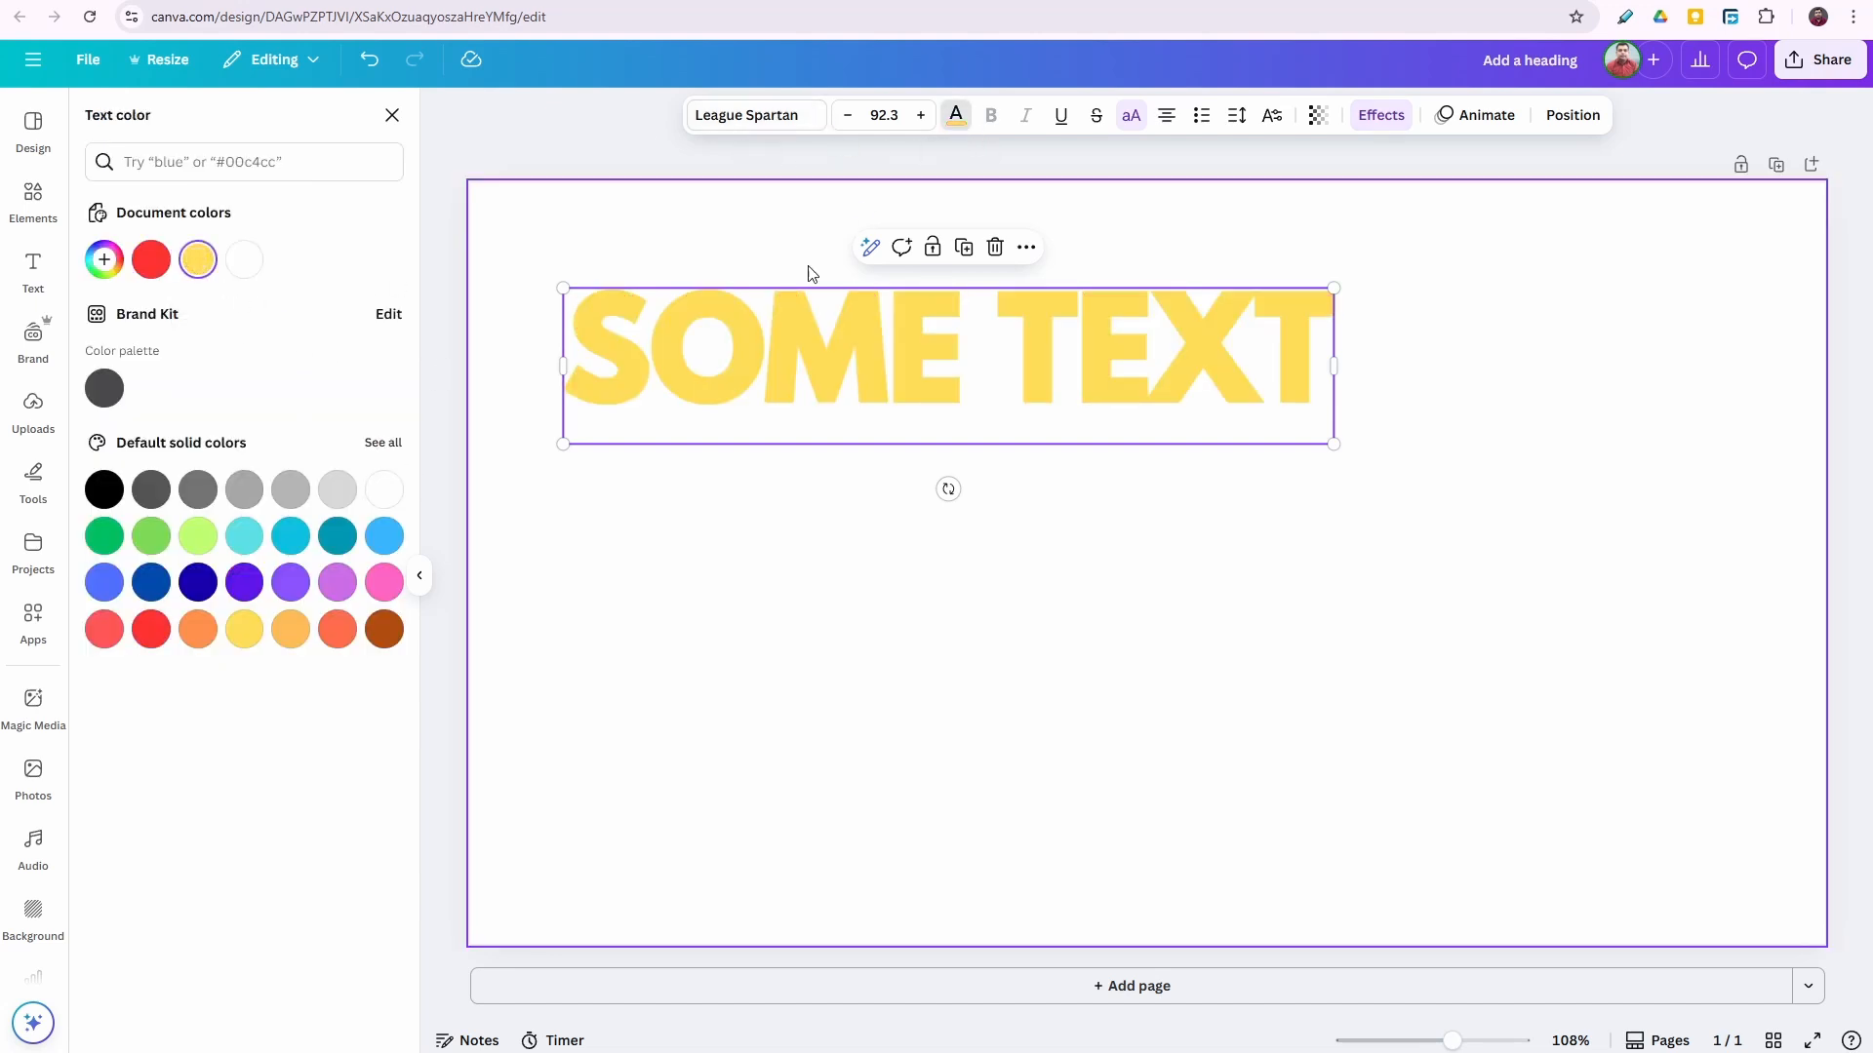
click(1383, 117)
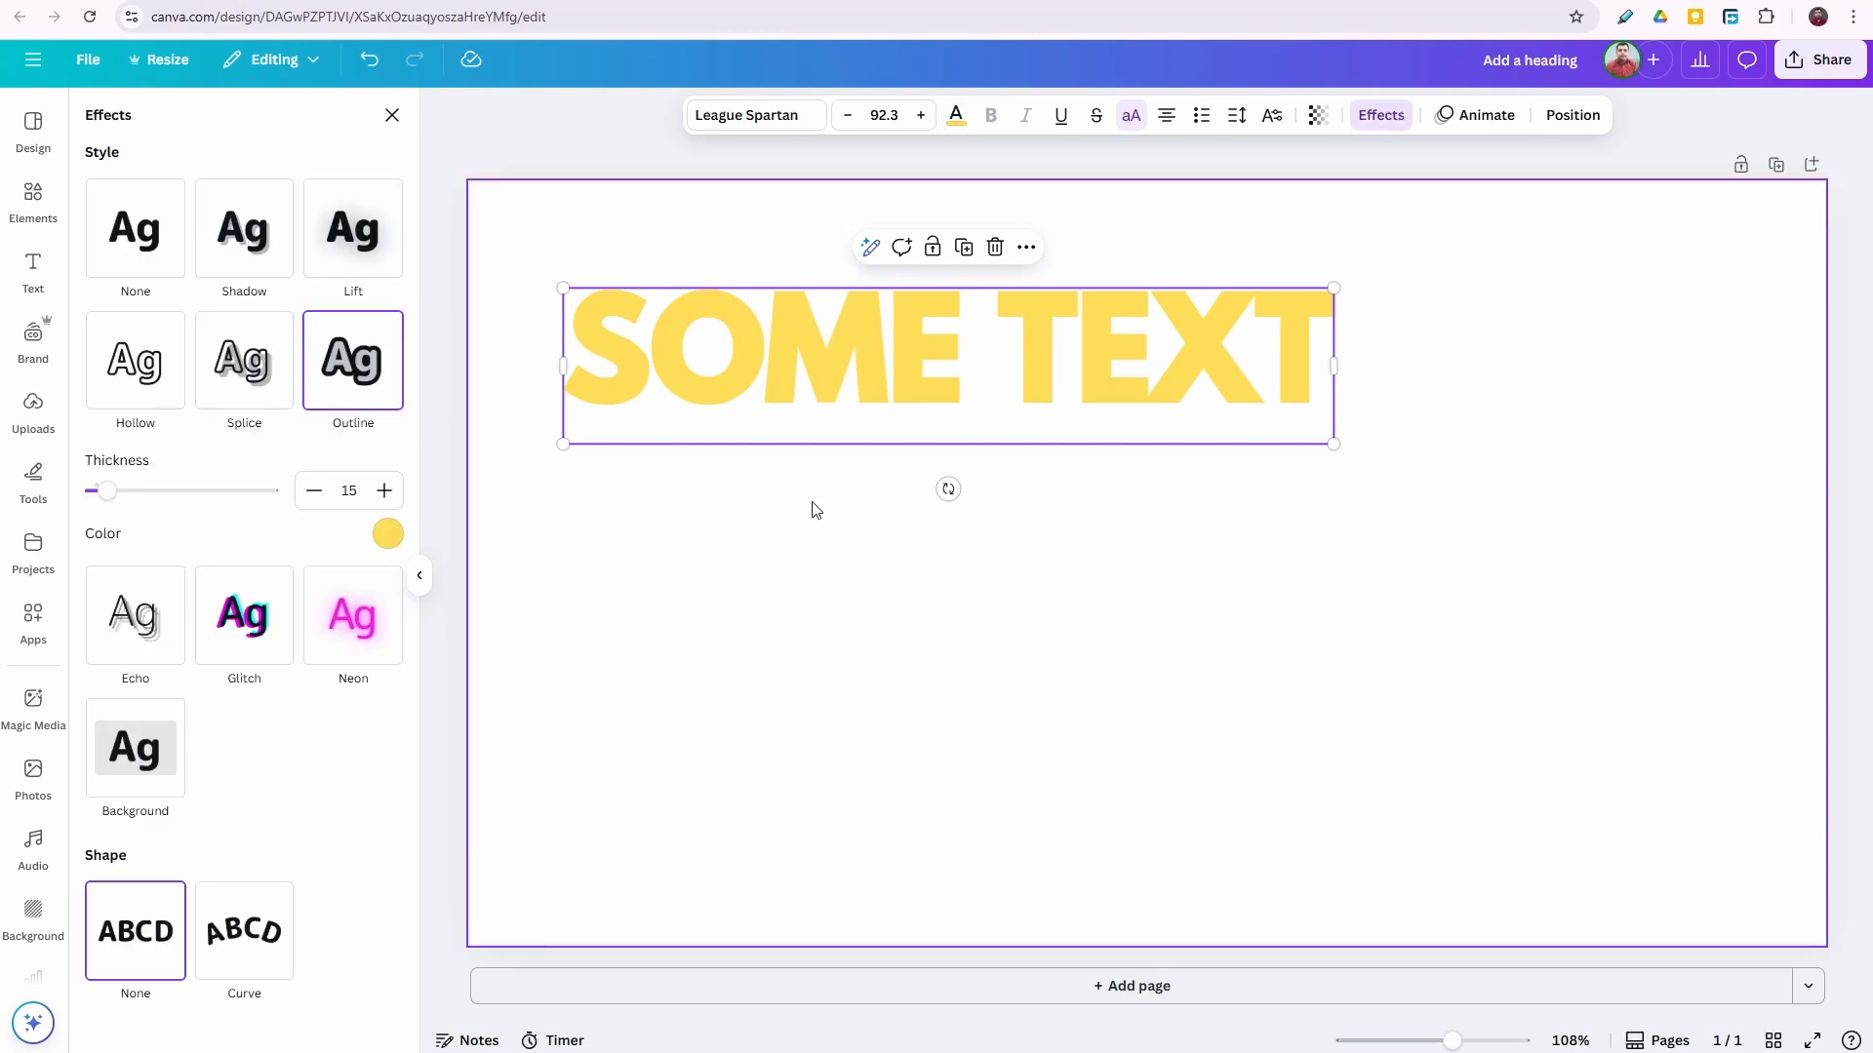
click(385, 534)
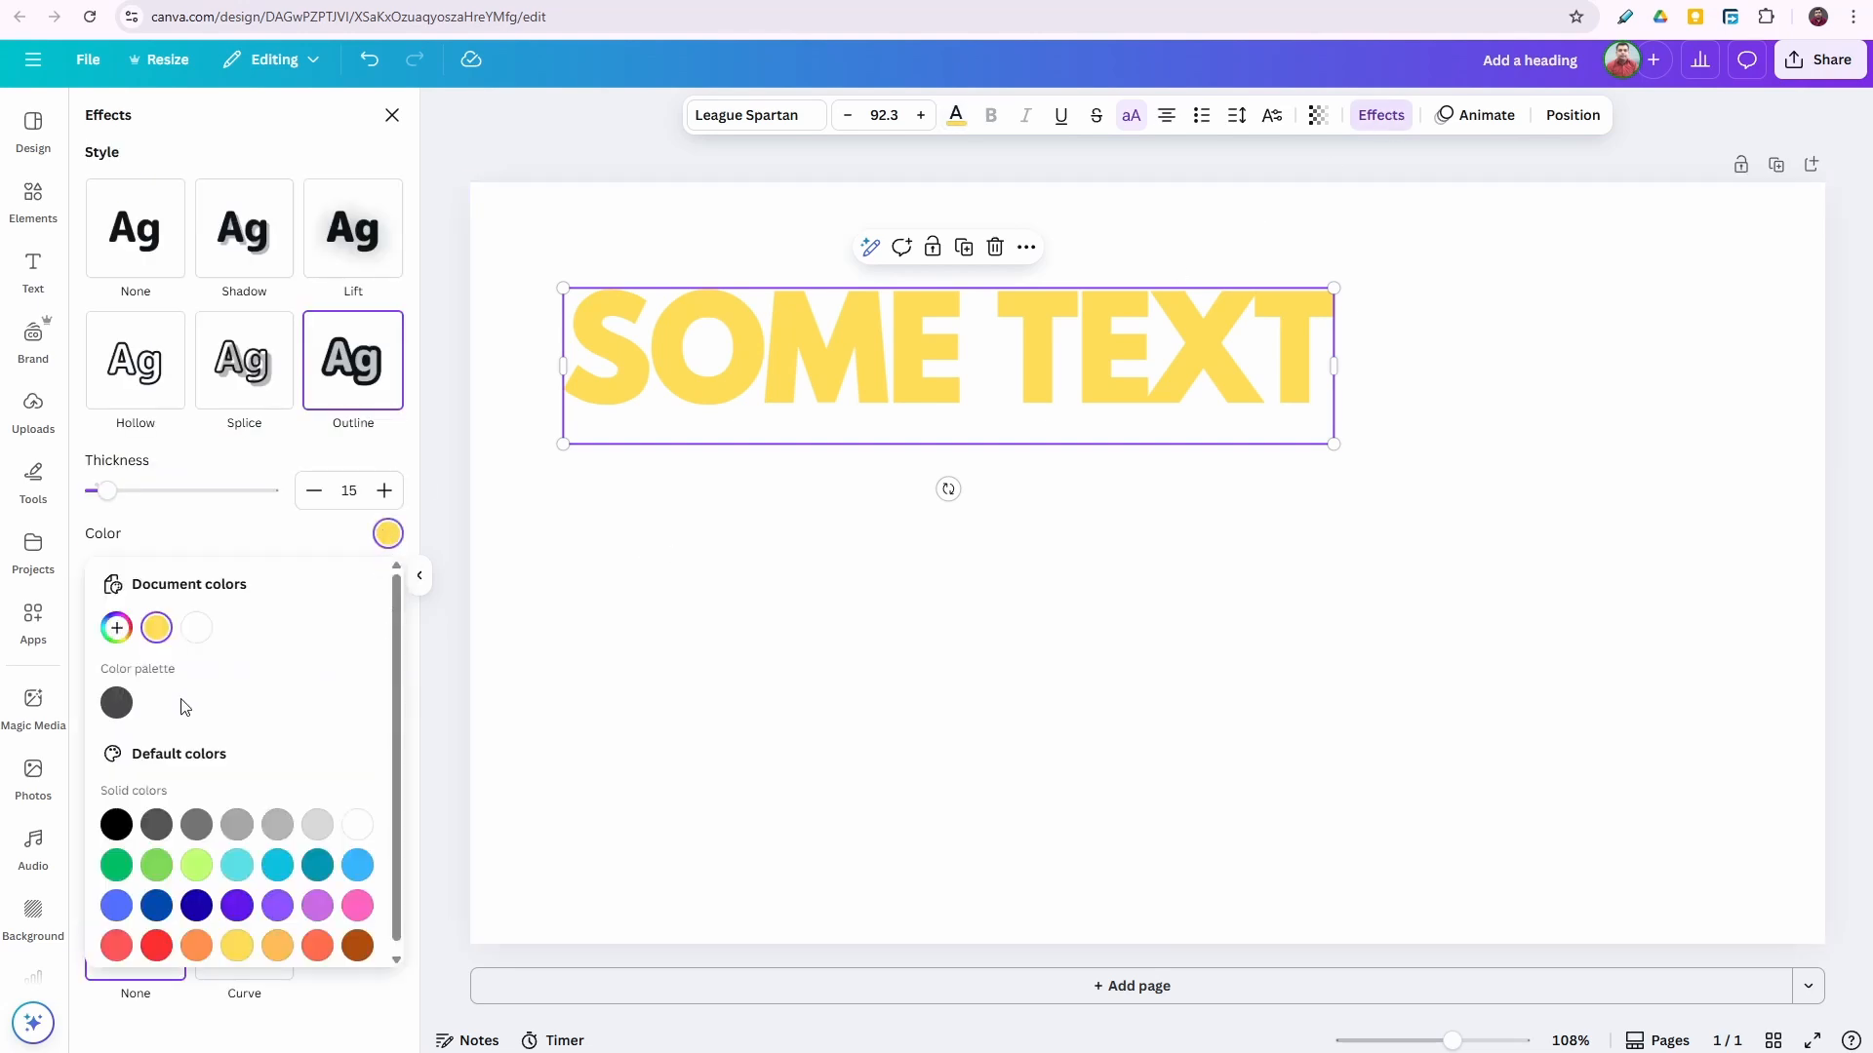
click(156, 946)
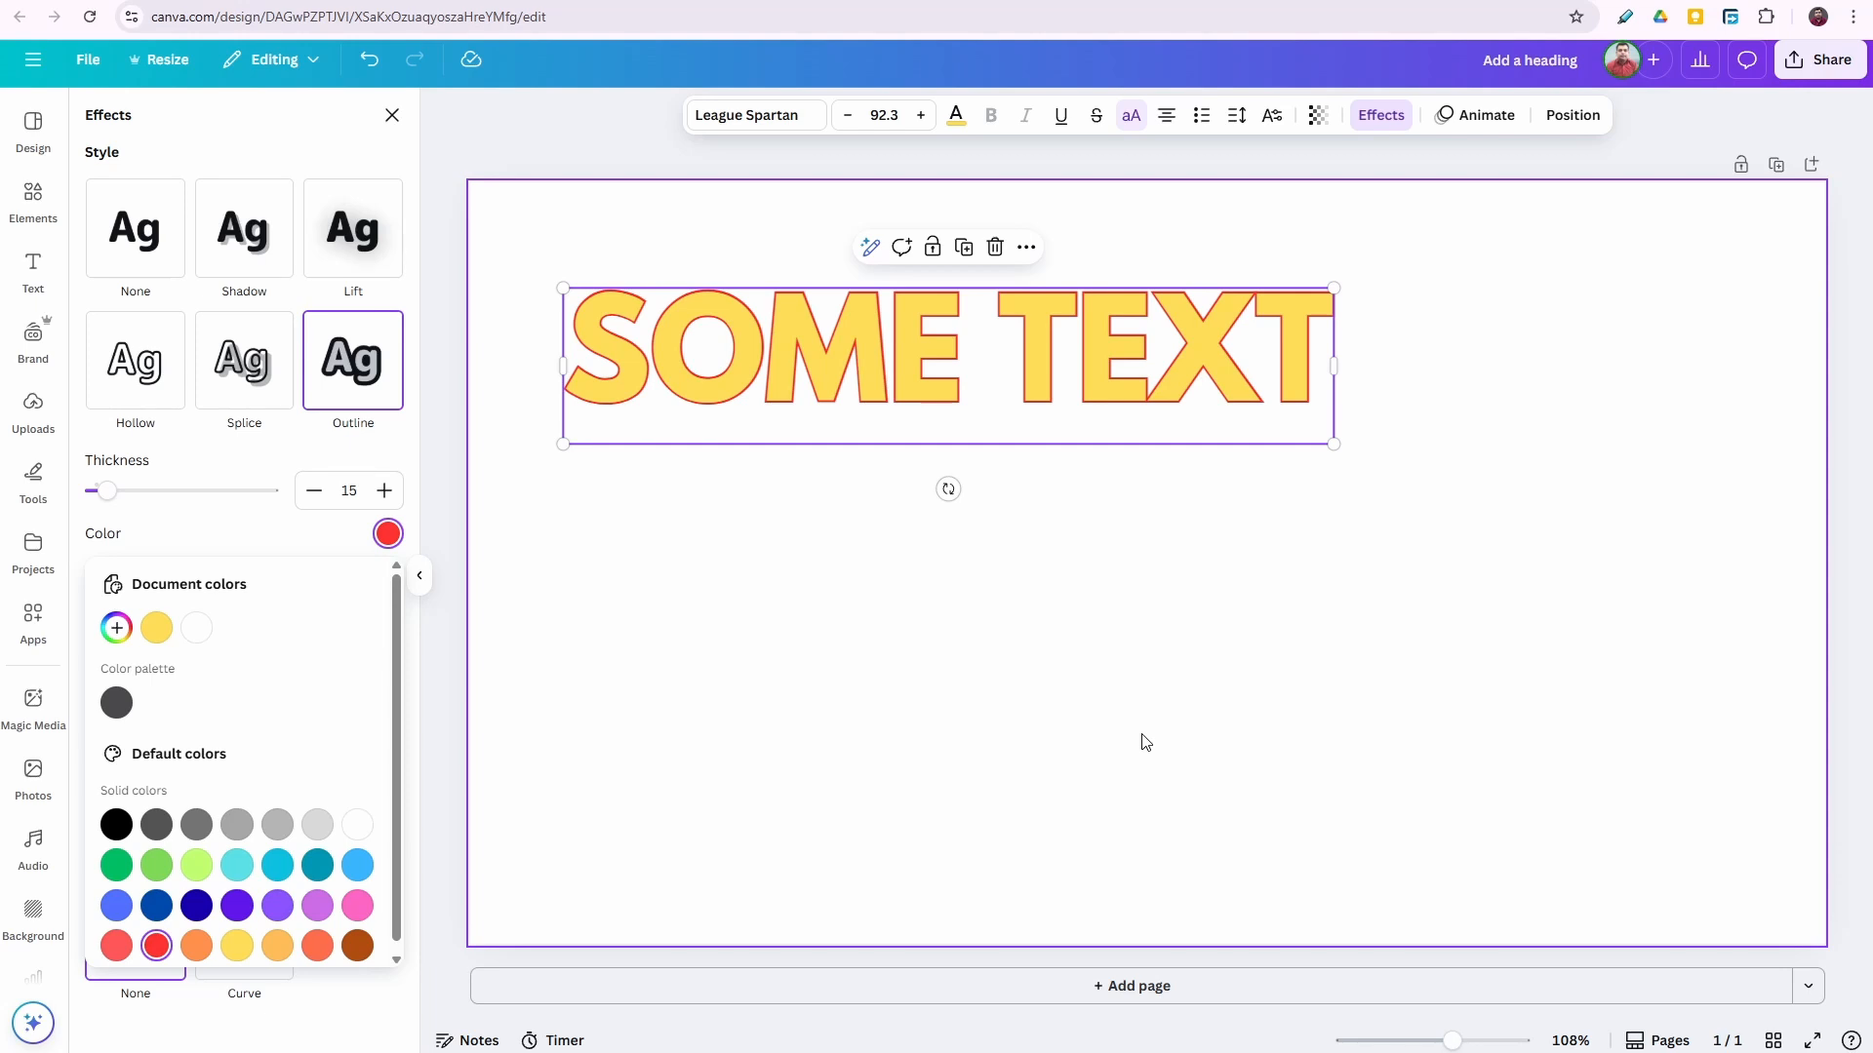
click(193, 491)
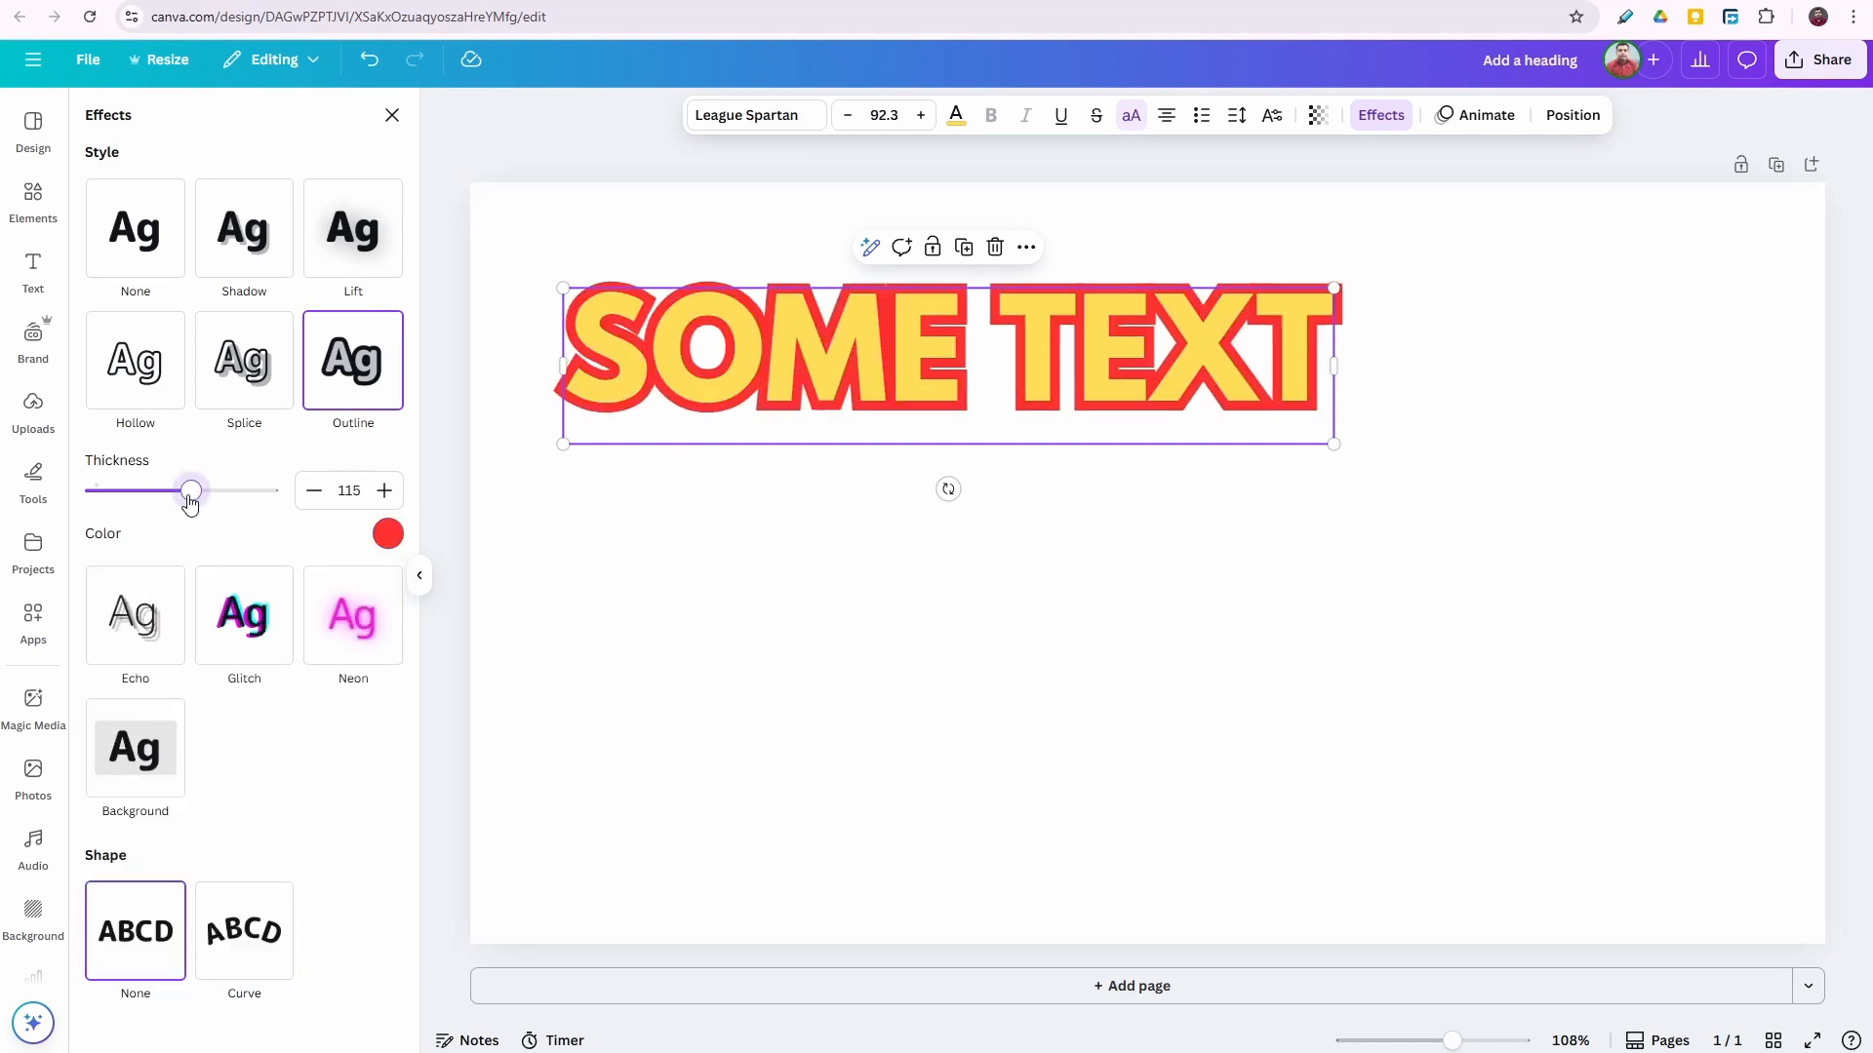
drag(190, 499, 117, 519)
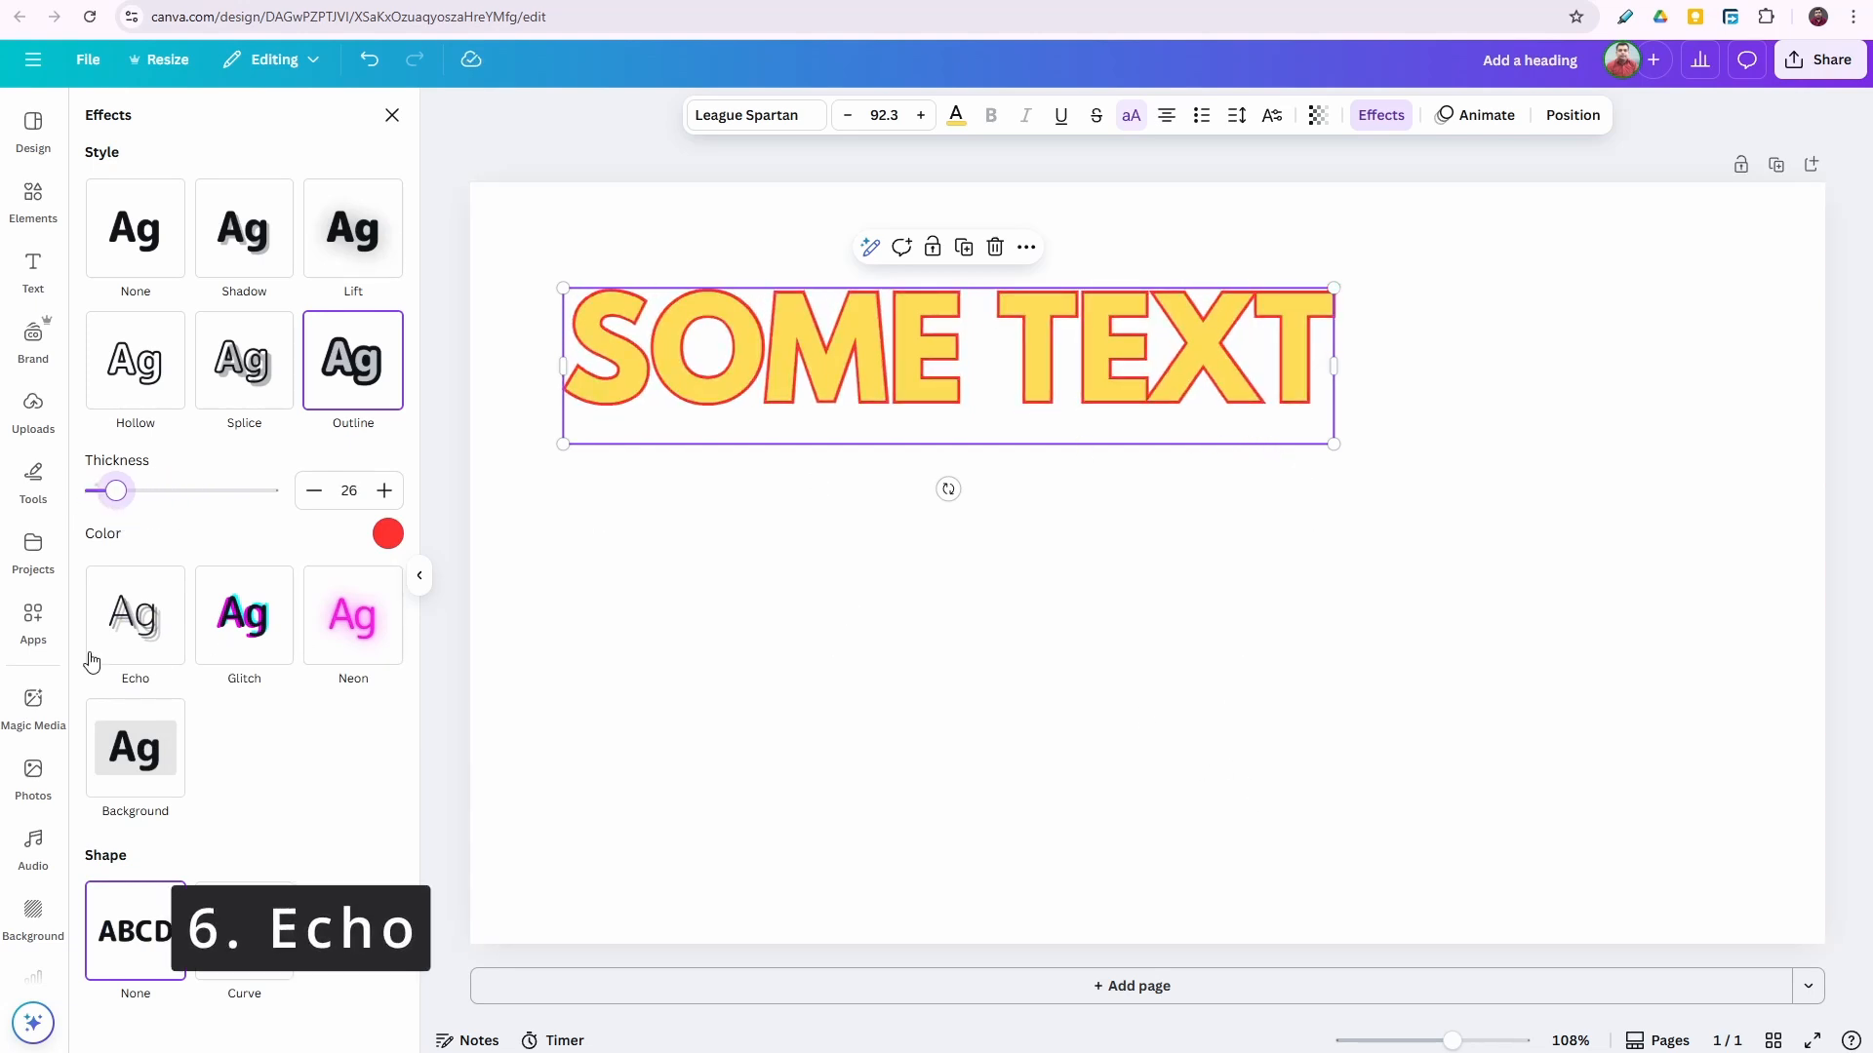
Apply the Echo effect to the heading and change its text color to red.
click(161, 632)
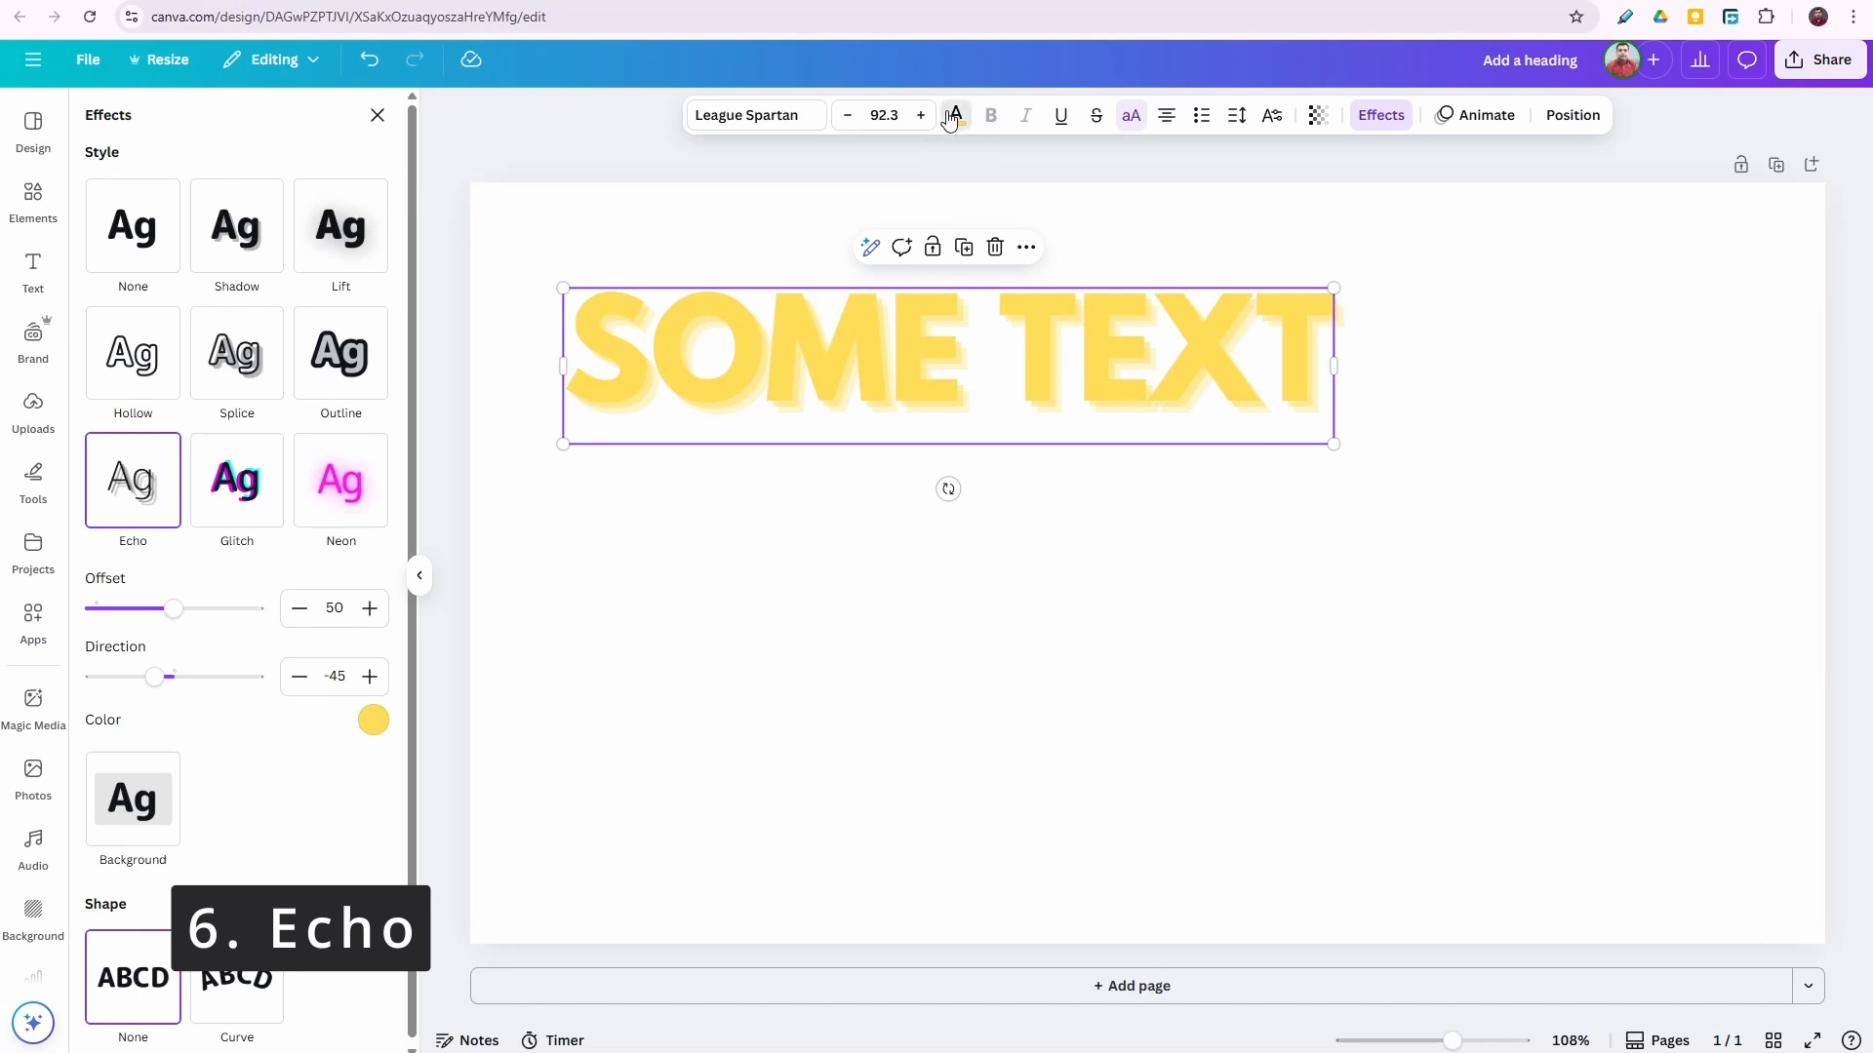
click(956, 116)
click(151, 629)
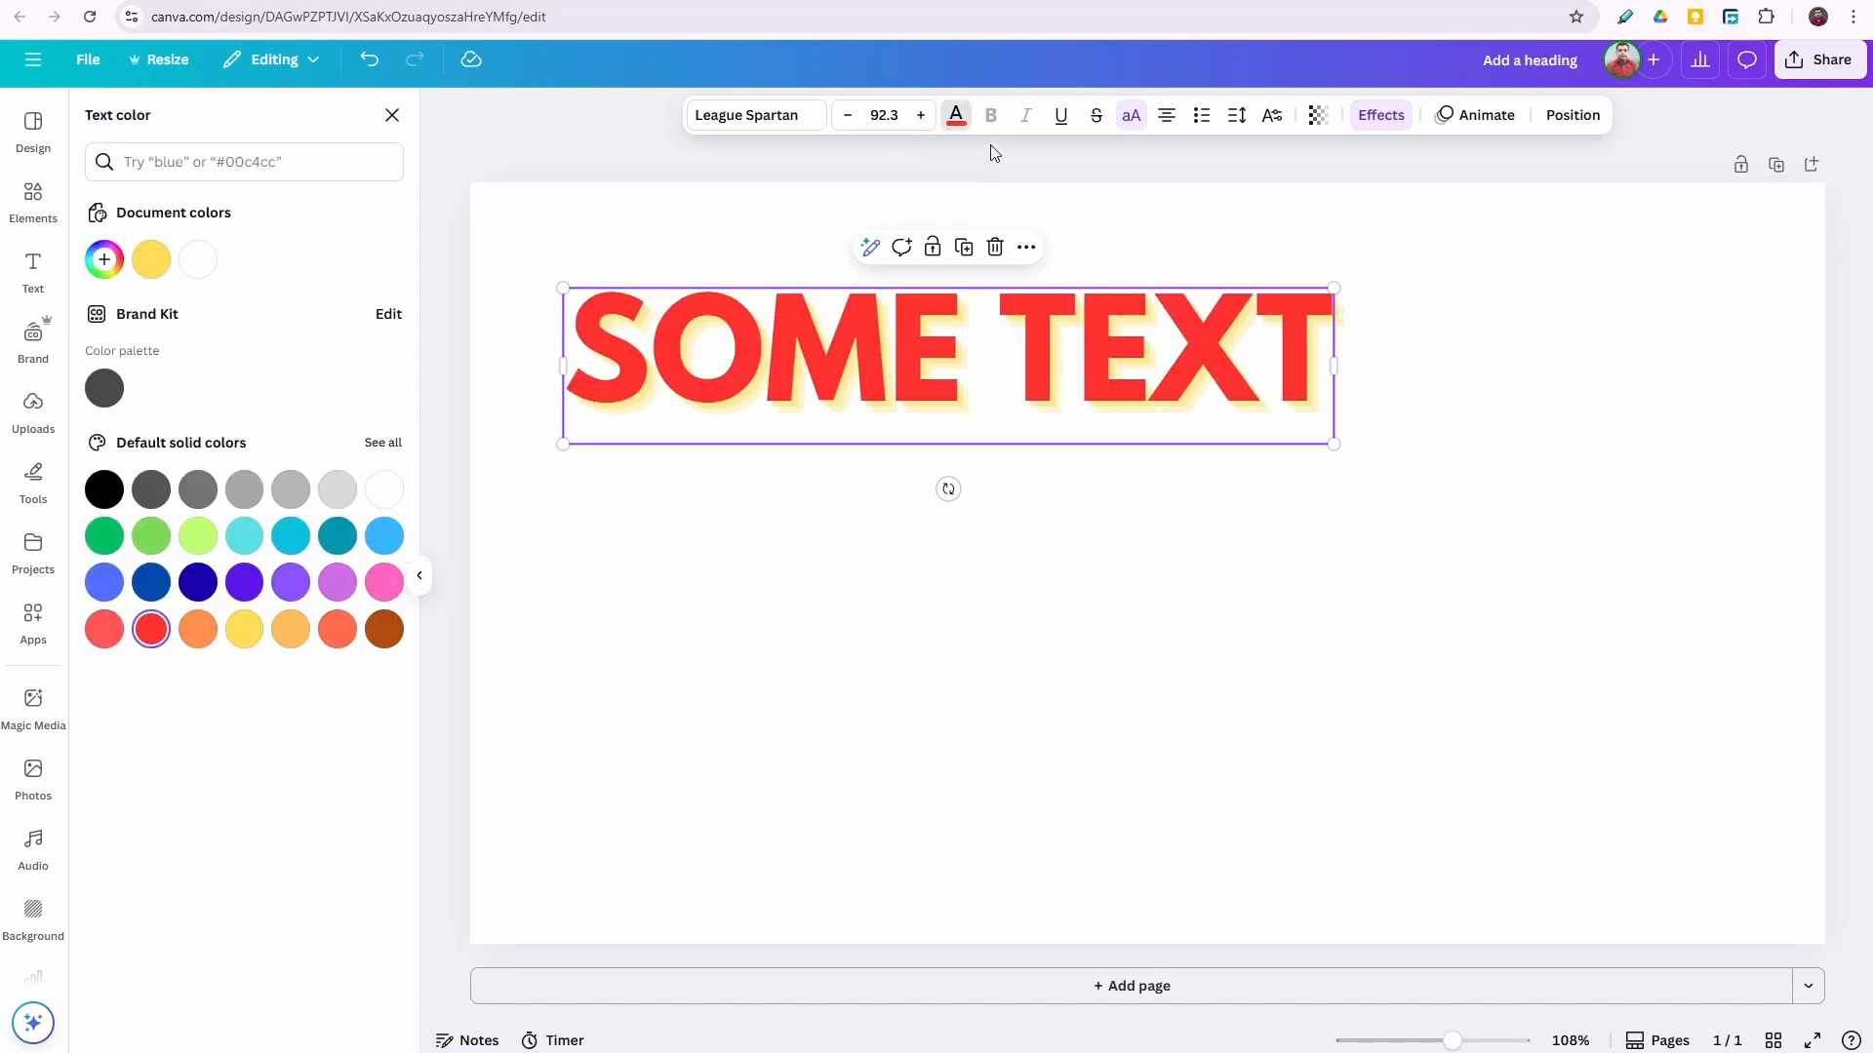
Try red as the heading's Echo color, and settle on orange-red.
click(1397, 121)
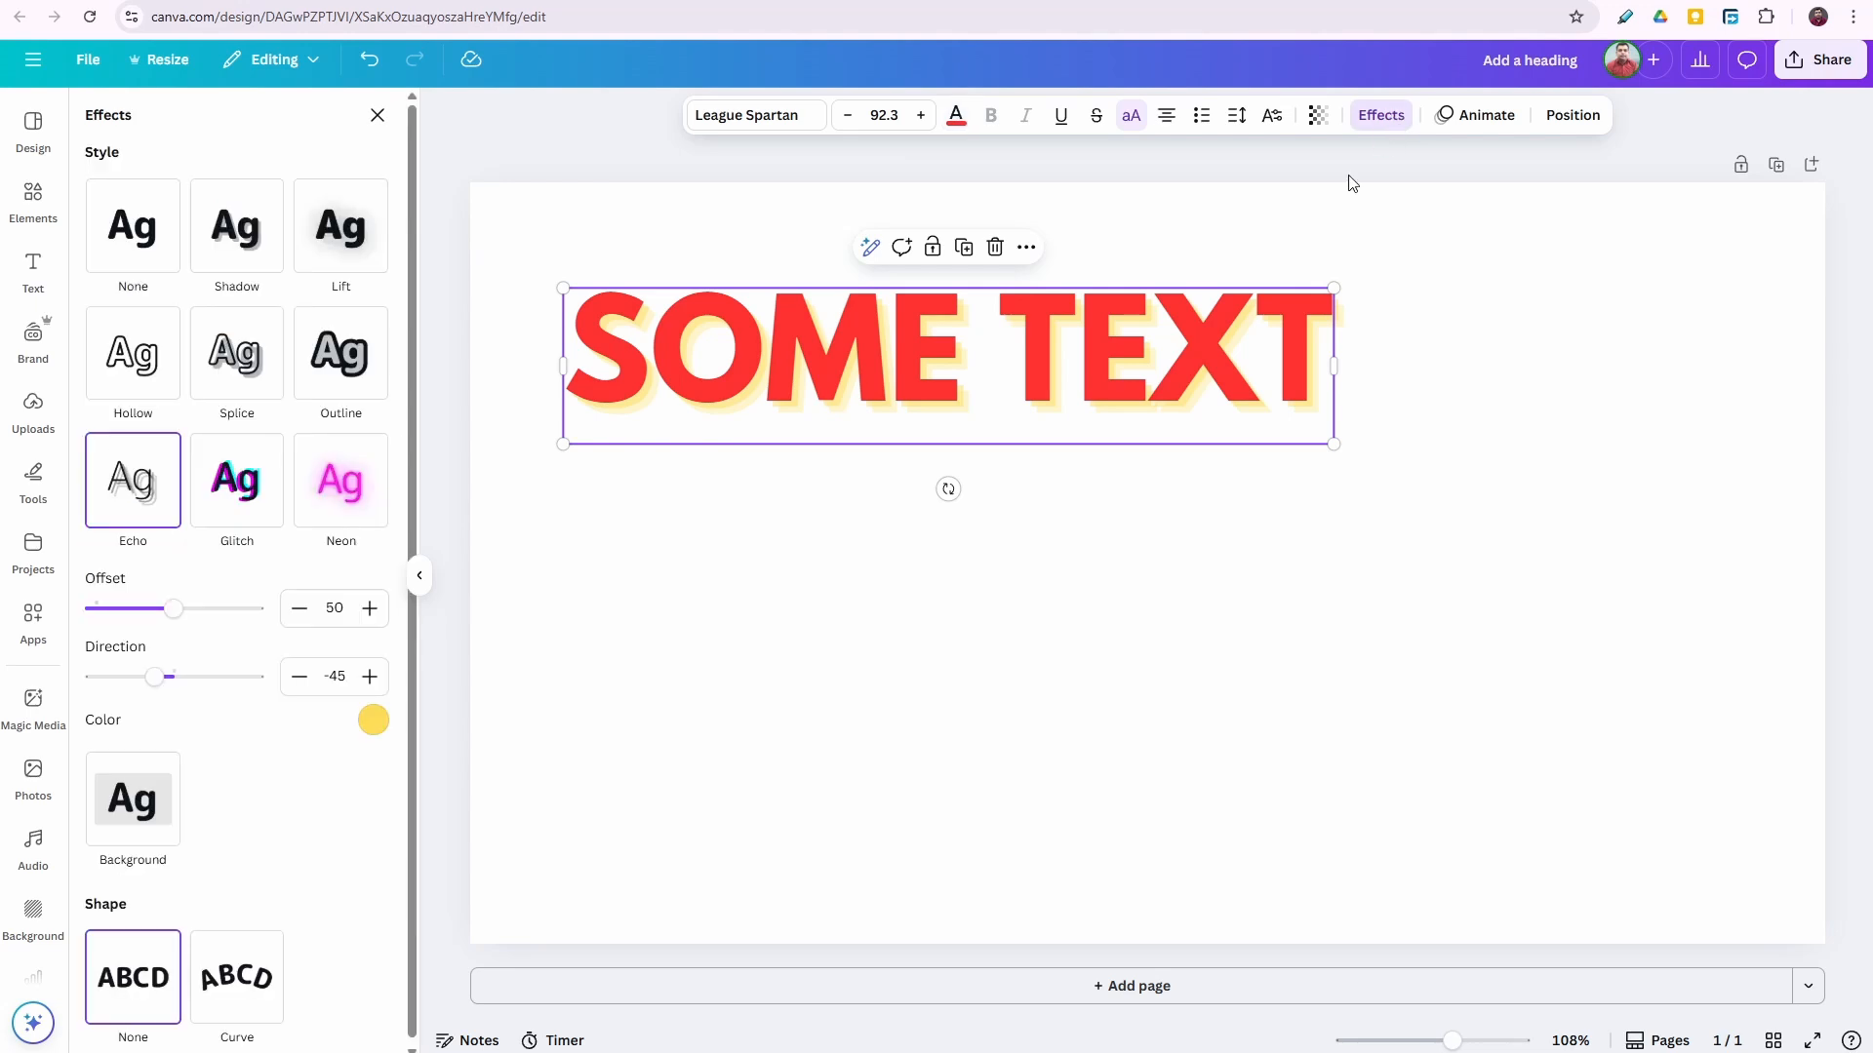
click(372, 720)
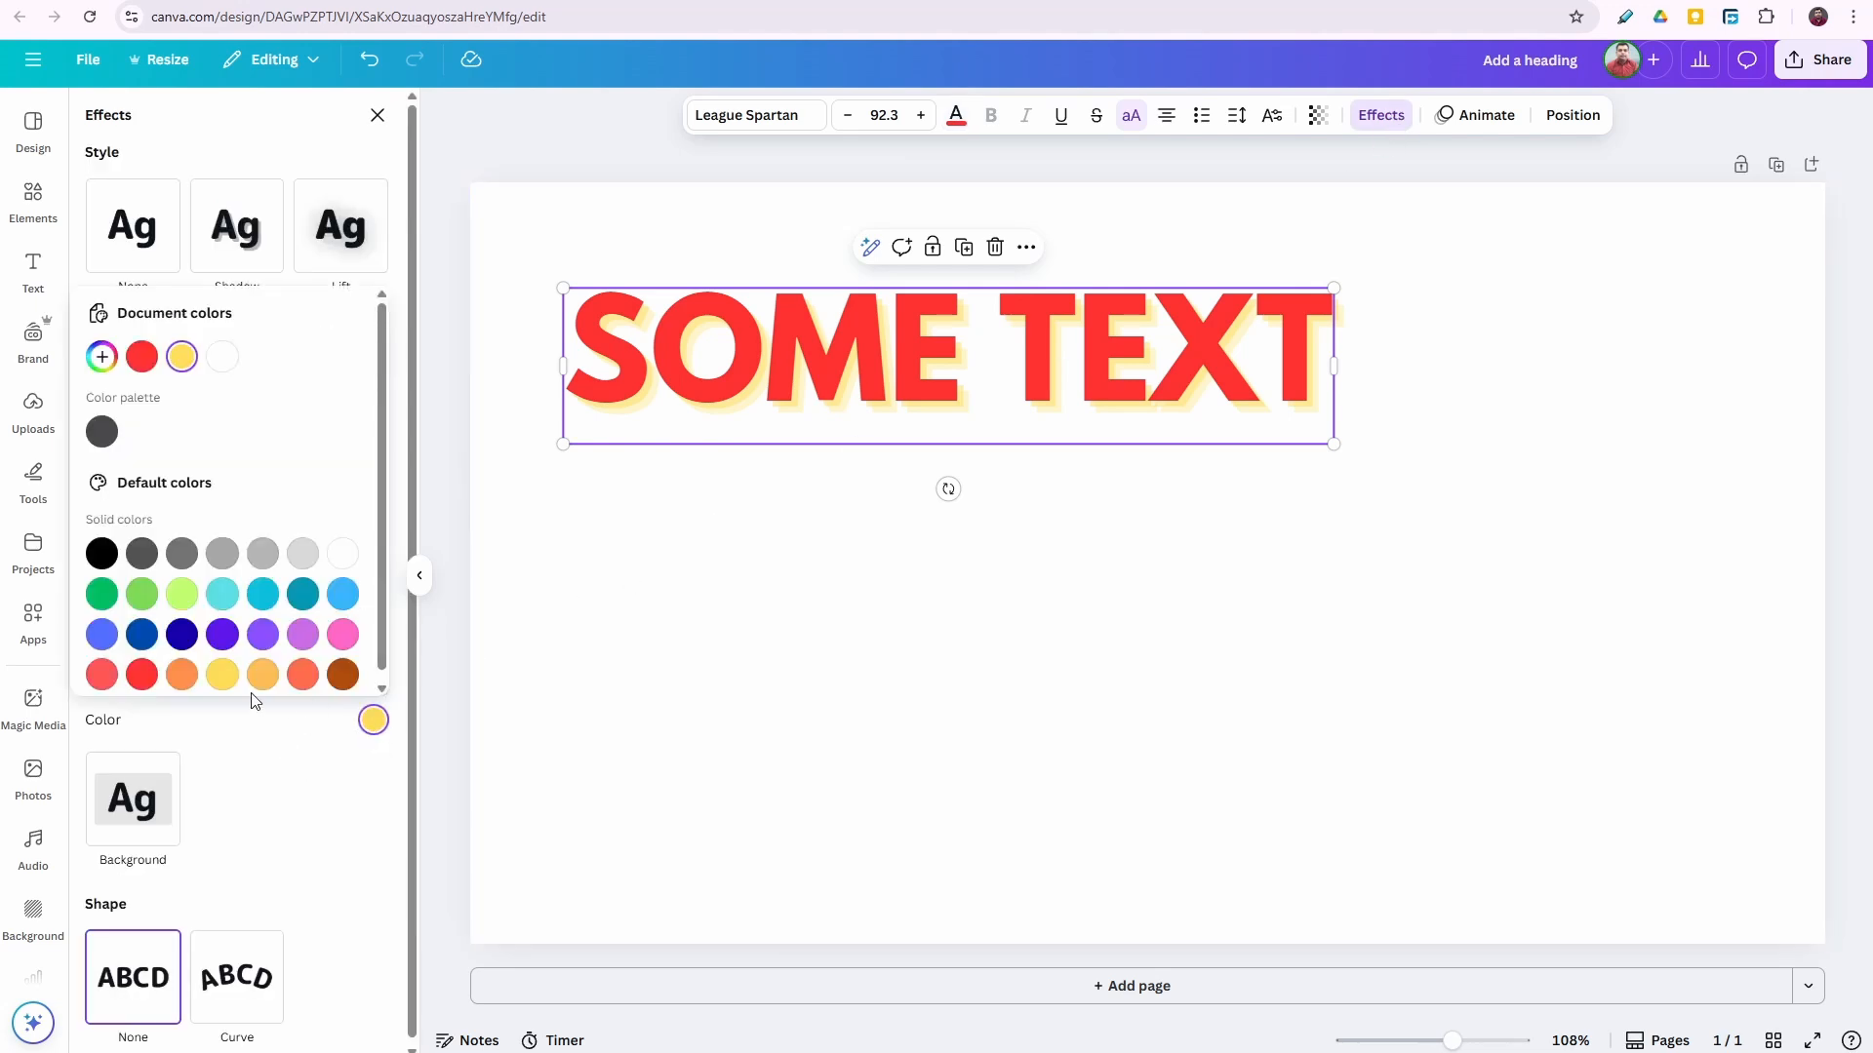
click(140, 677)
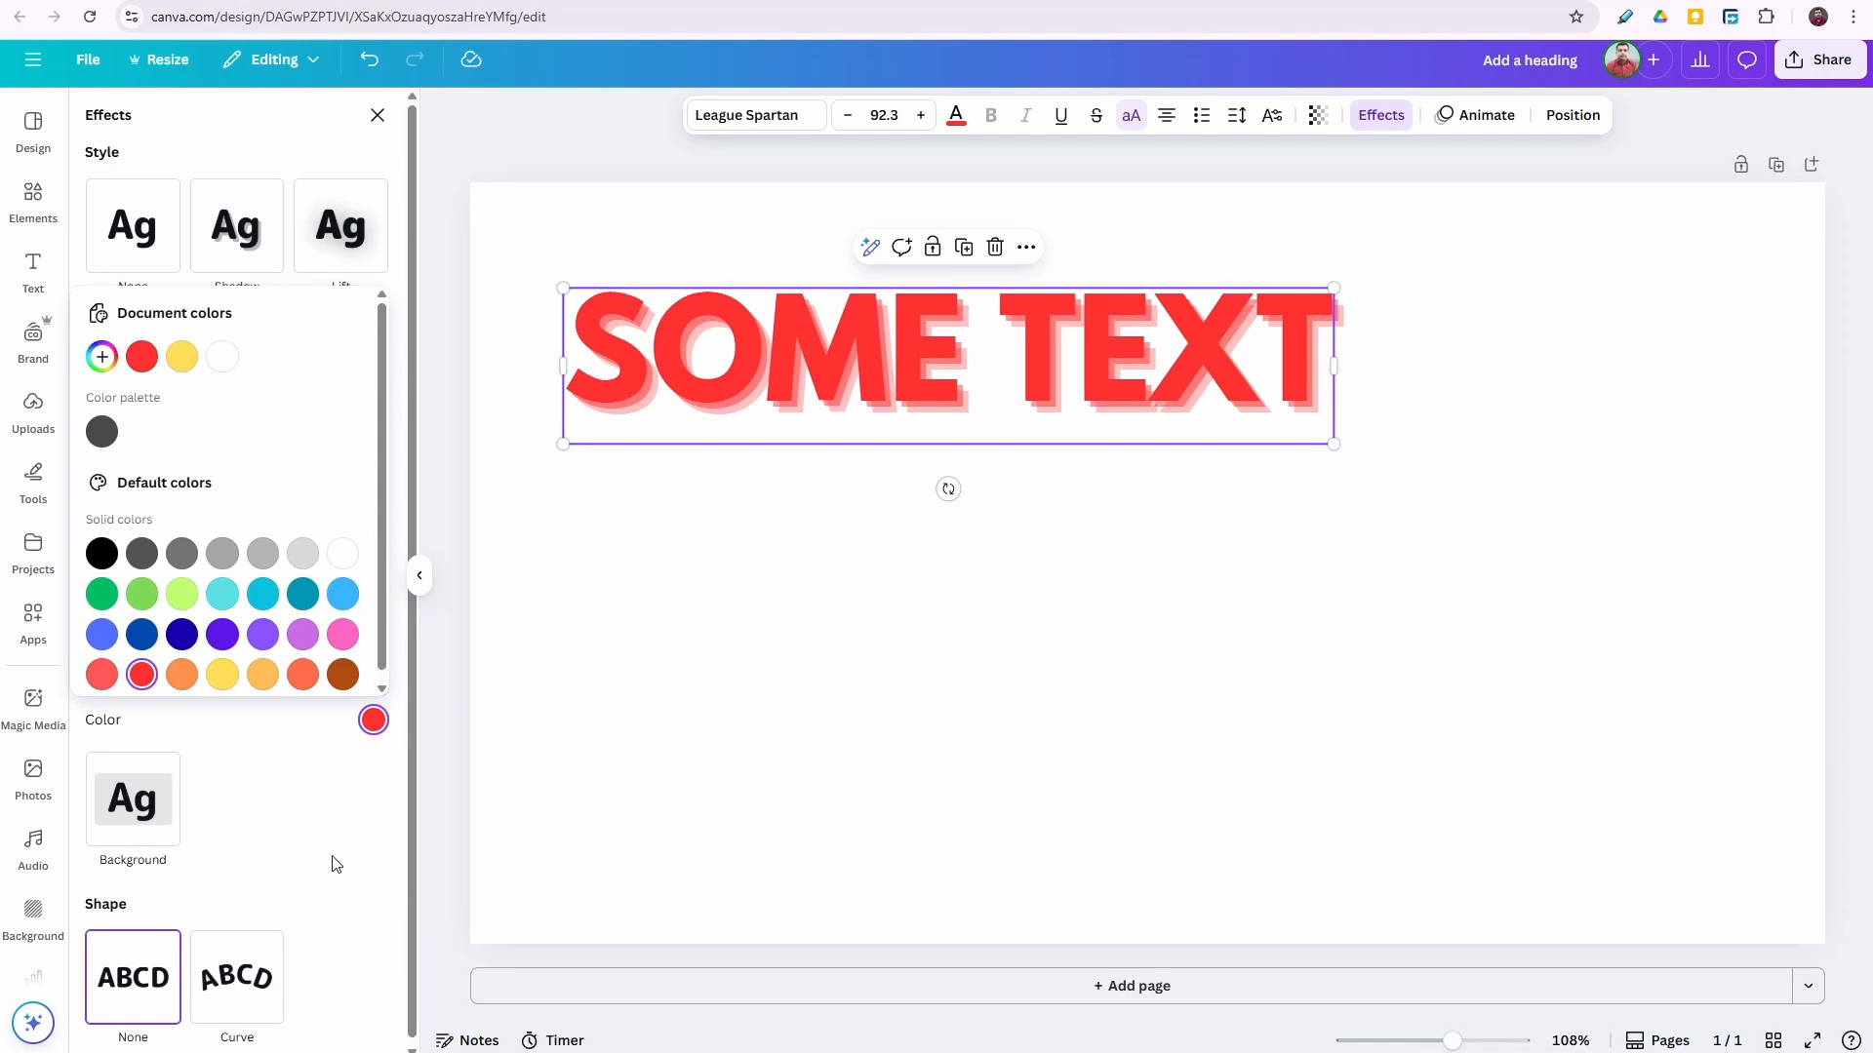
click(304, 676)
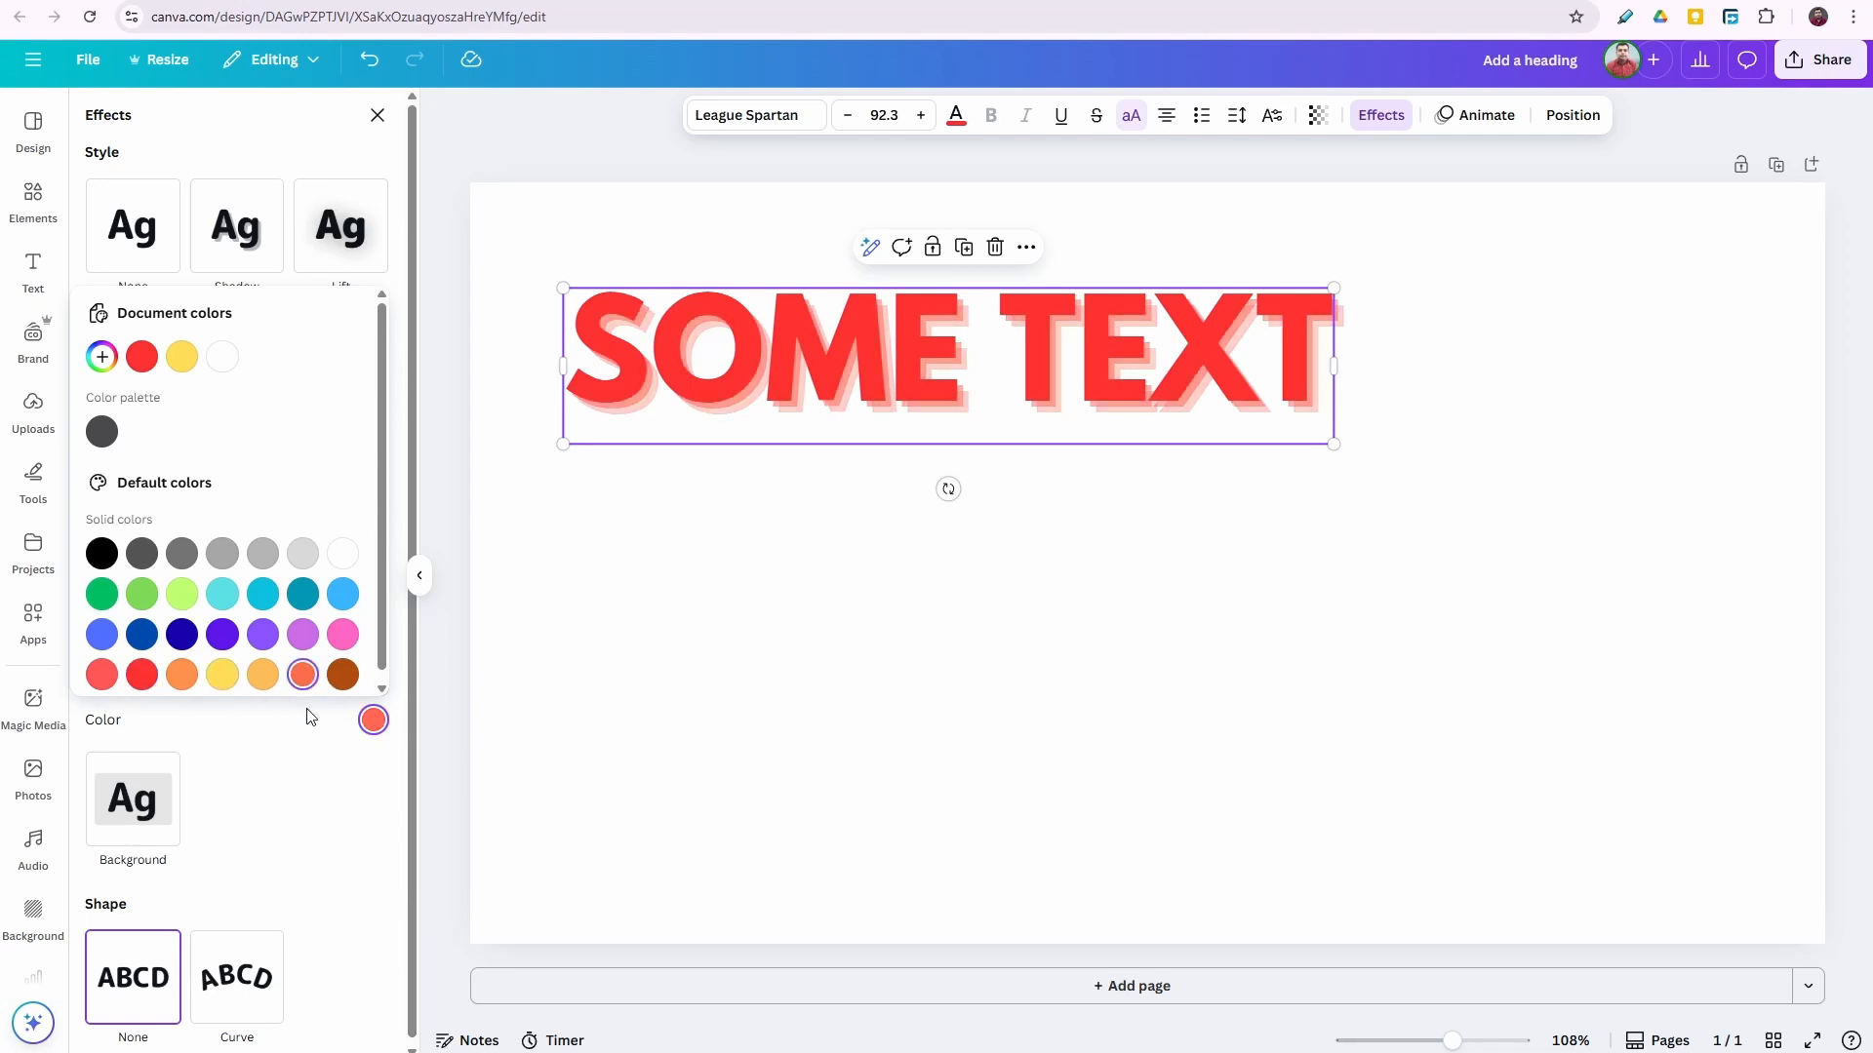
click(293, 802)
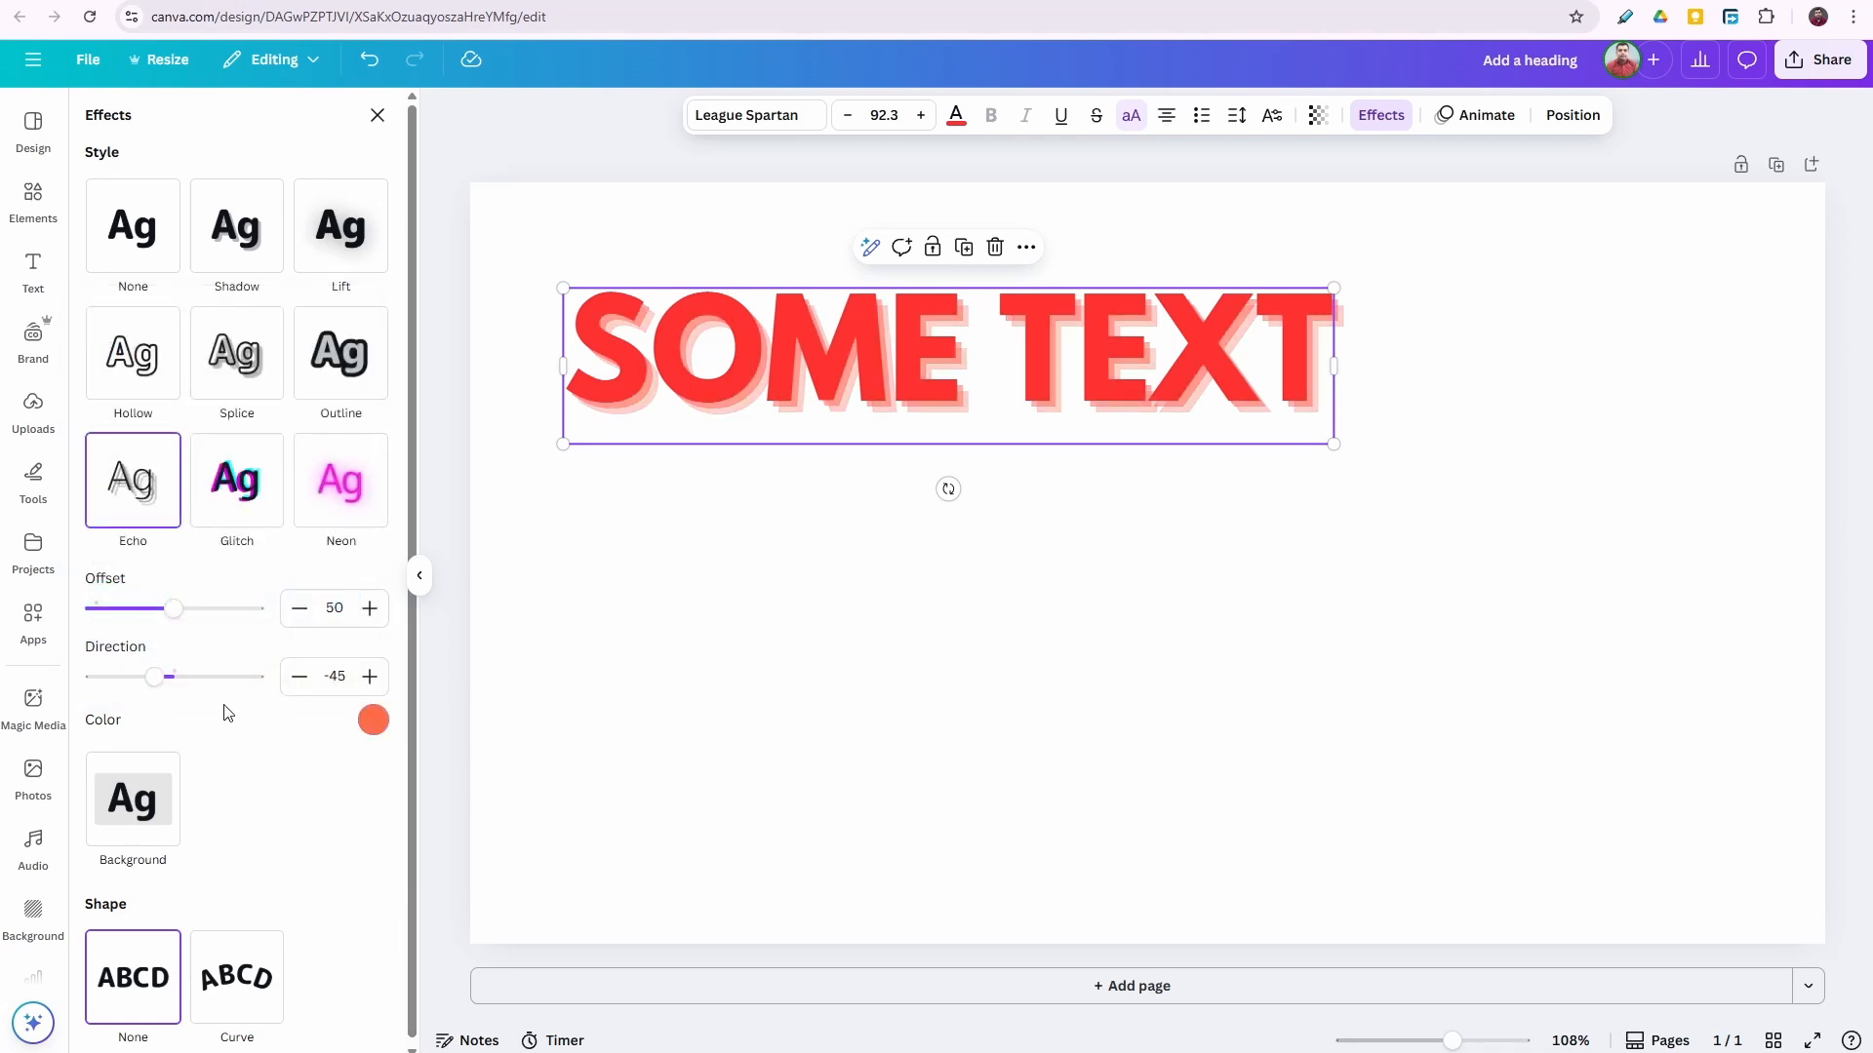
Set the heading's Echo offset to 100 and its direction to -64.
mouse_move(157, 685)
mouse_down()
mouse_move(231, 683)
mouse_move(154, 680)
mouse_up()
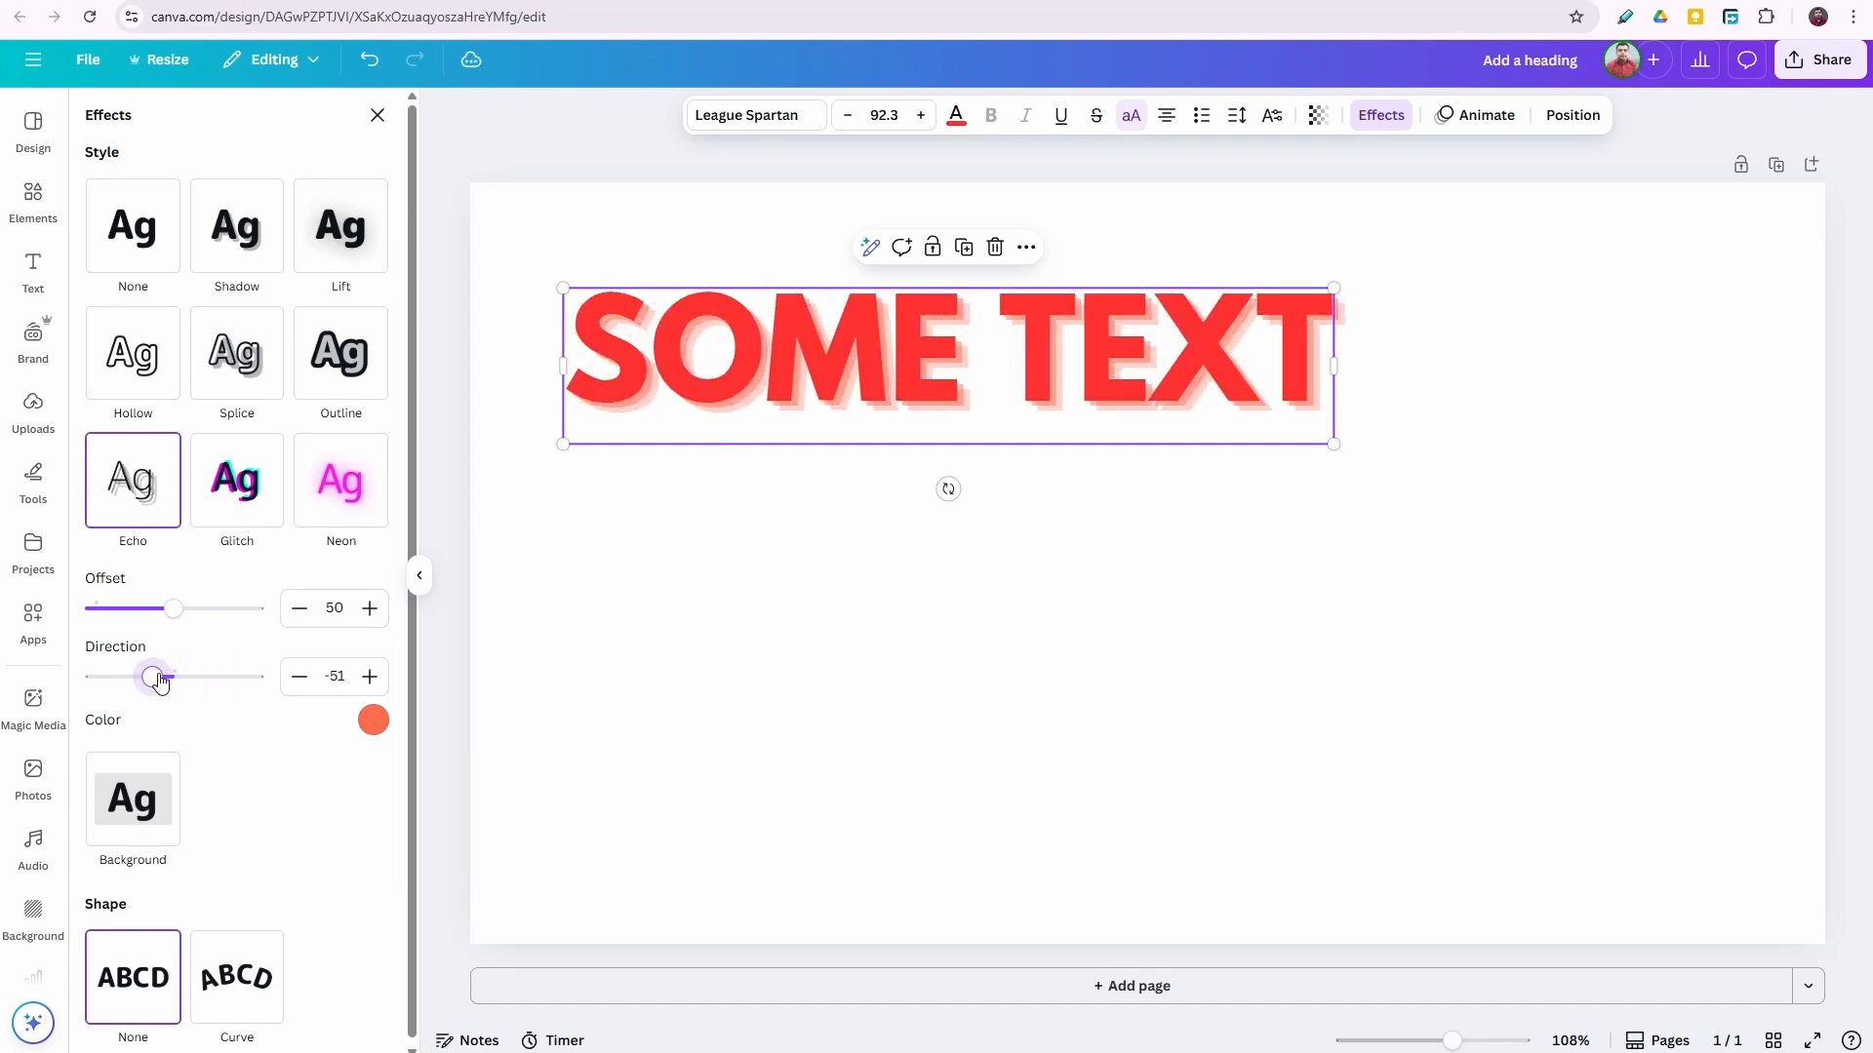
drag(176, 610, 261, 617)
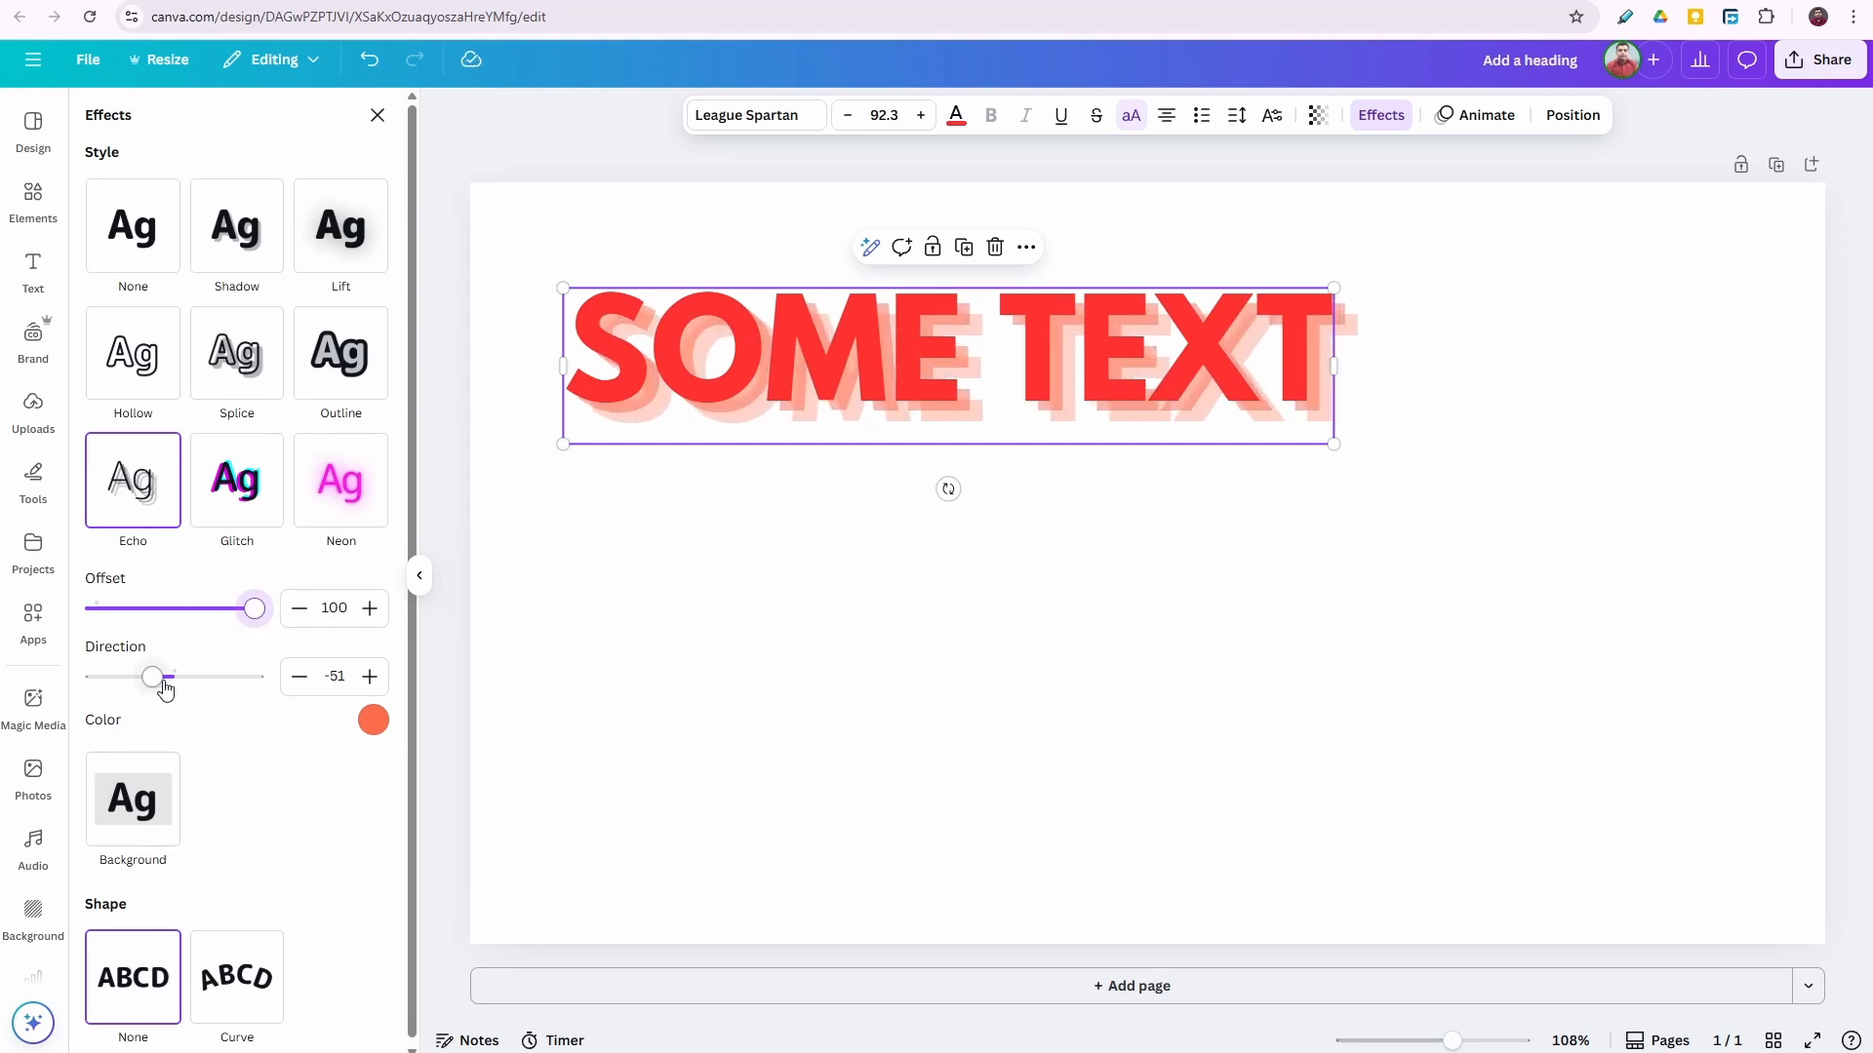
mouse_move(165, 689)
mouse_down()
mouse_move(259, 677)
mouse_move(96, 673)
mouse_move(238, 671)
mouse_move(138, 657)
mouse_move(148, 671)
mouse_up()
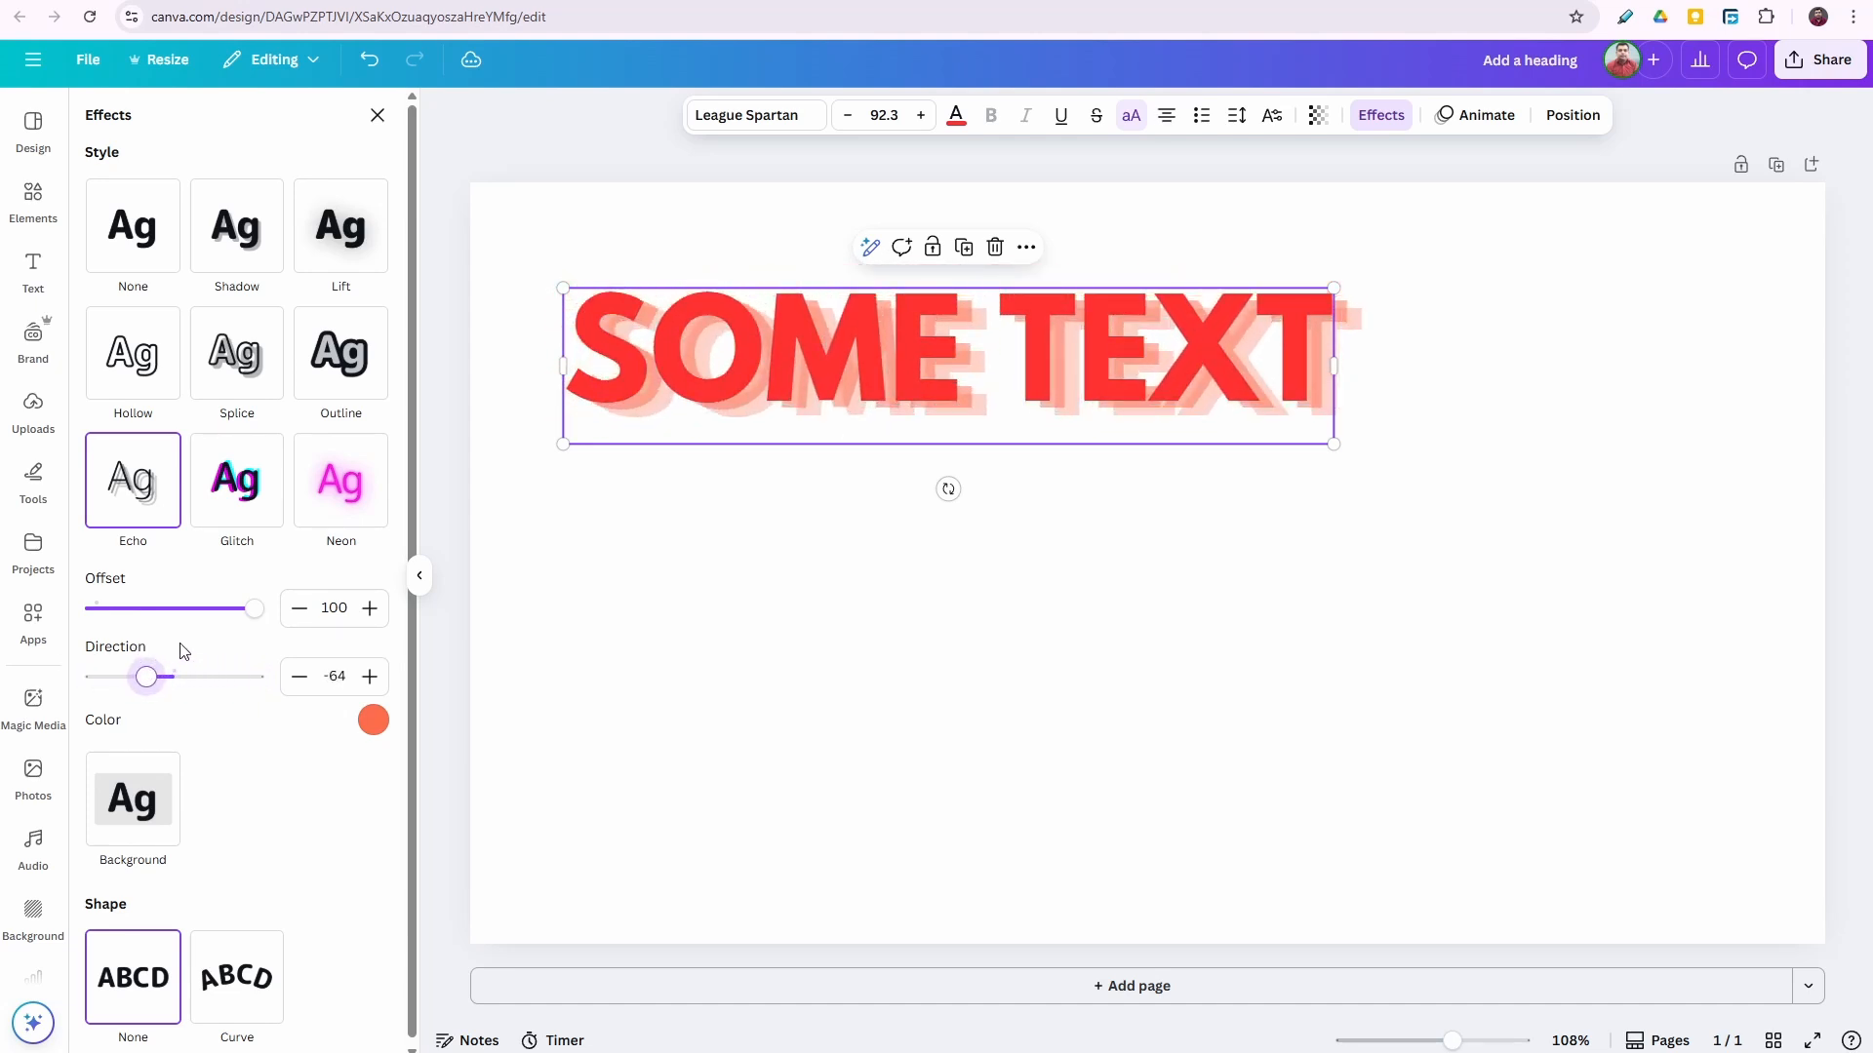
Apply the Glitch effect with the cyan-and-red color pair and make the heading's text dark gray.
click(252, 480)
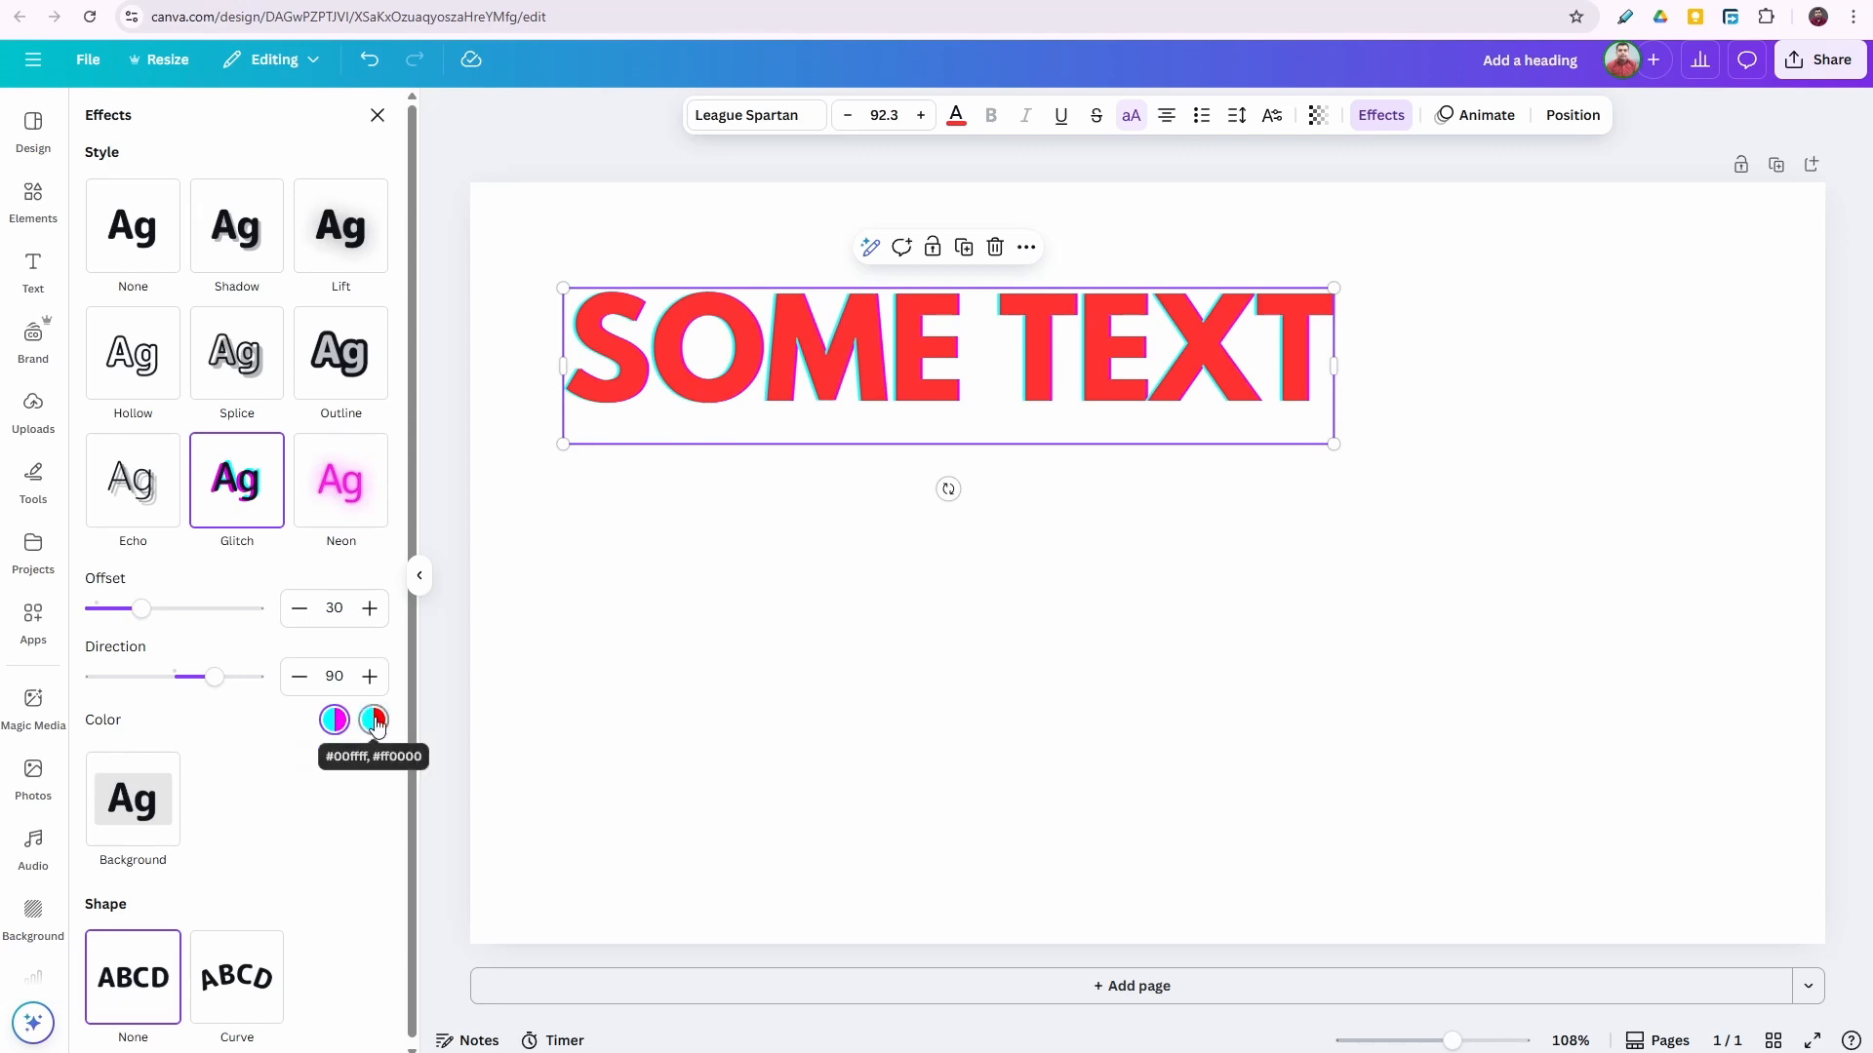
click(375, 721)
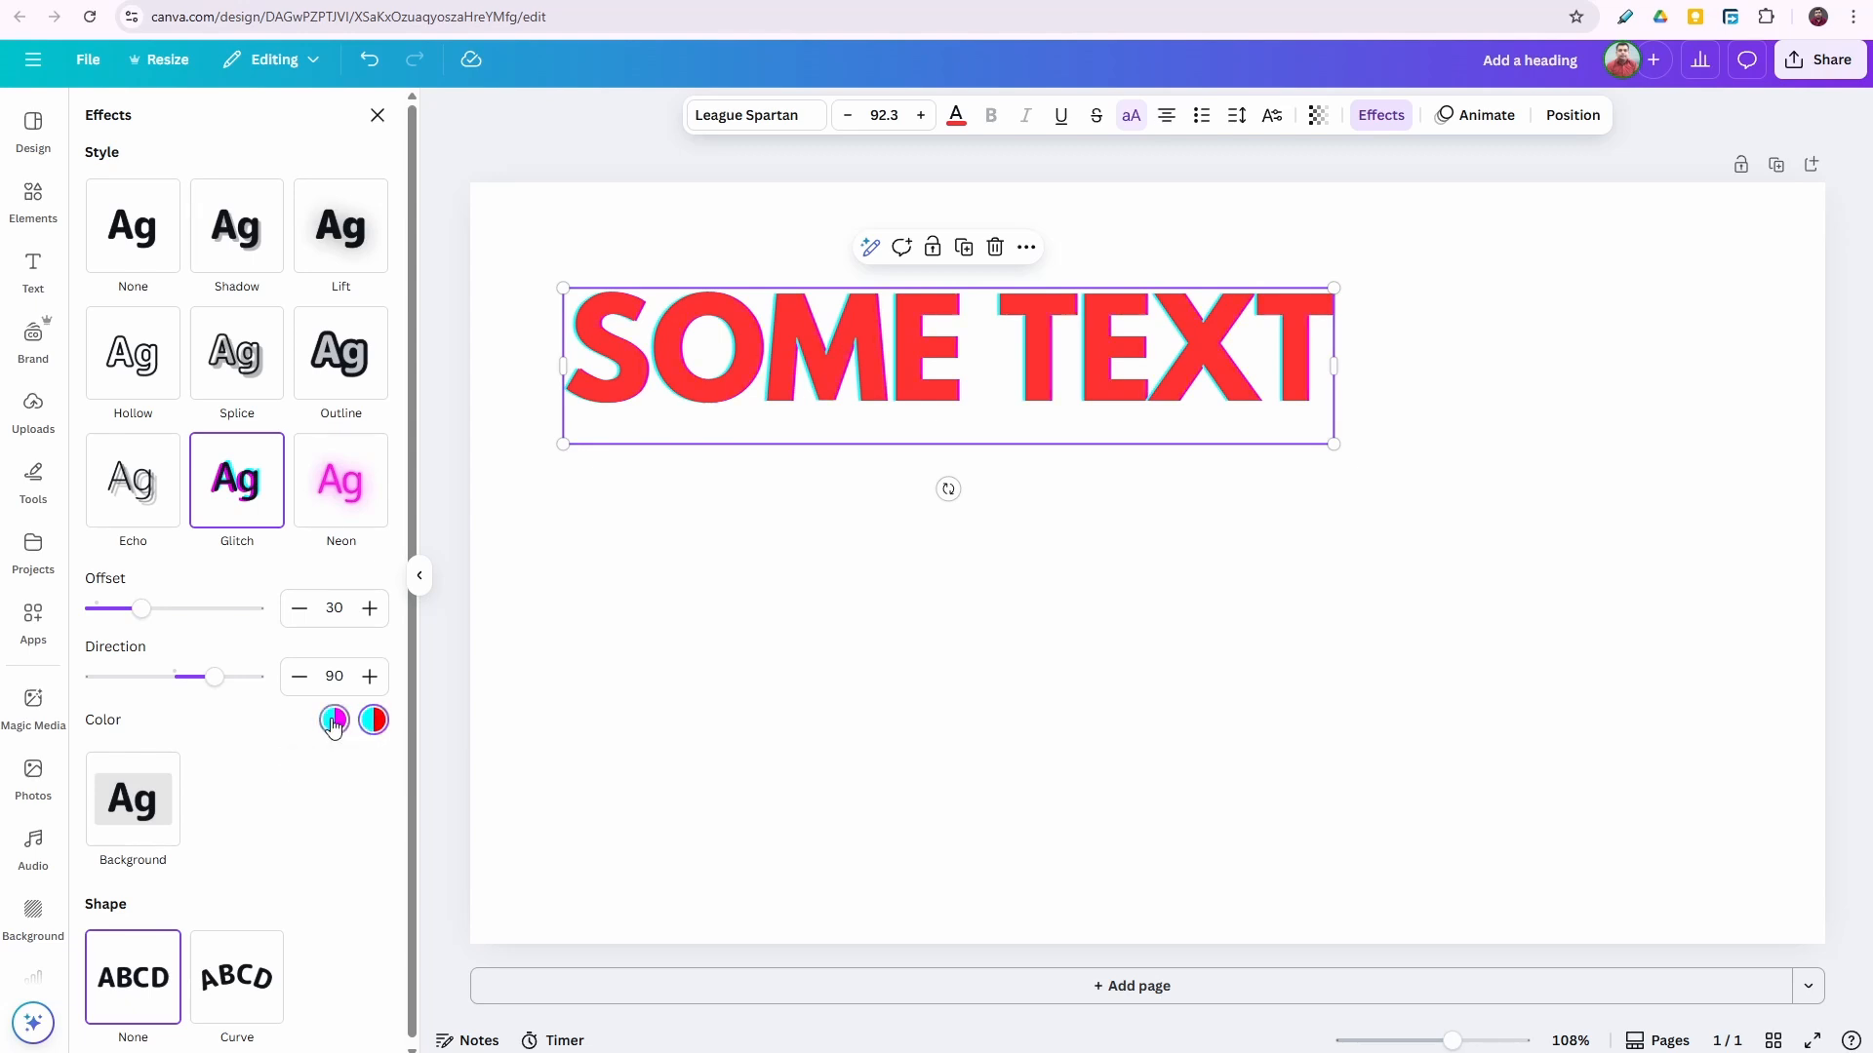
click(957, 114)
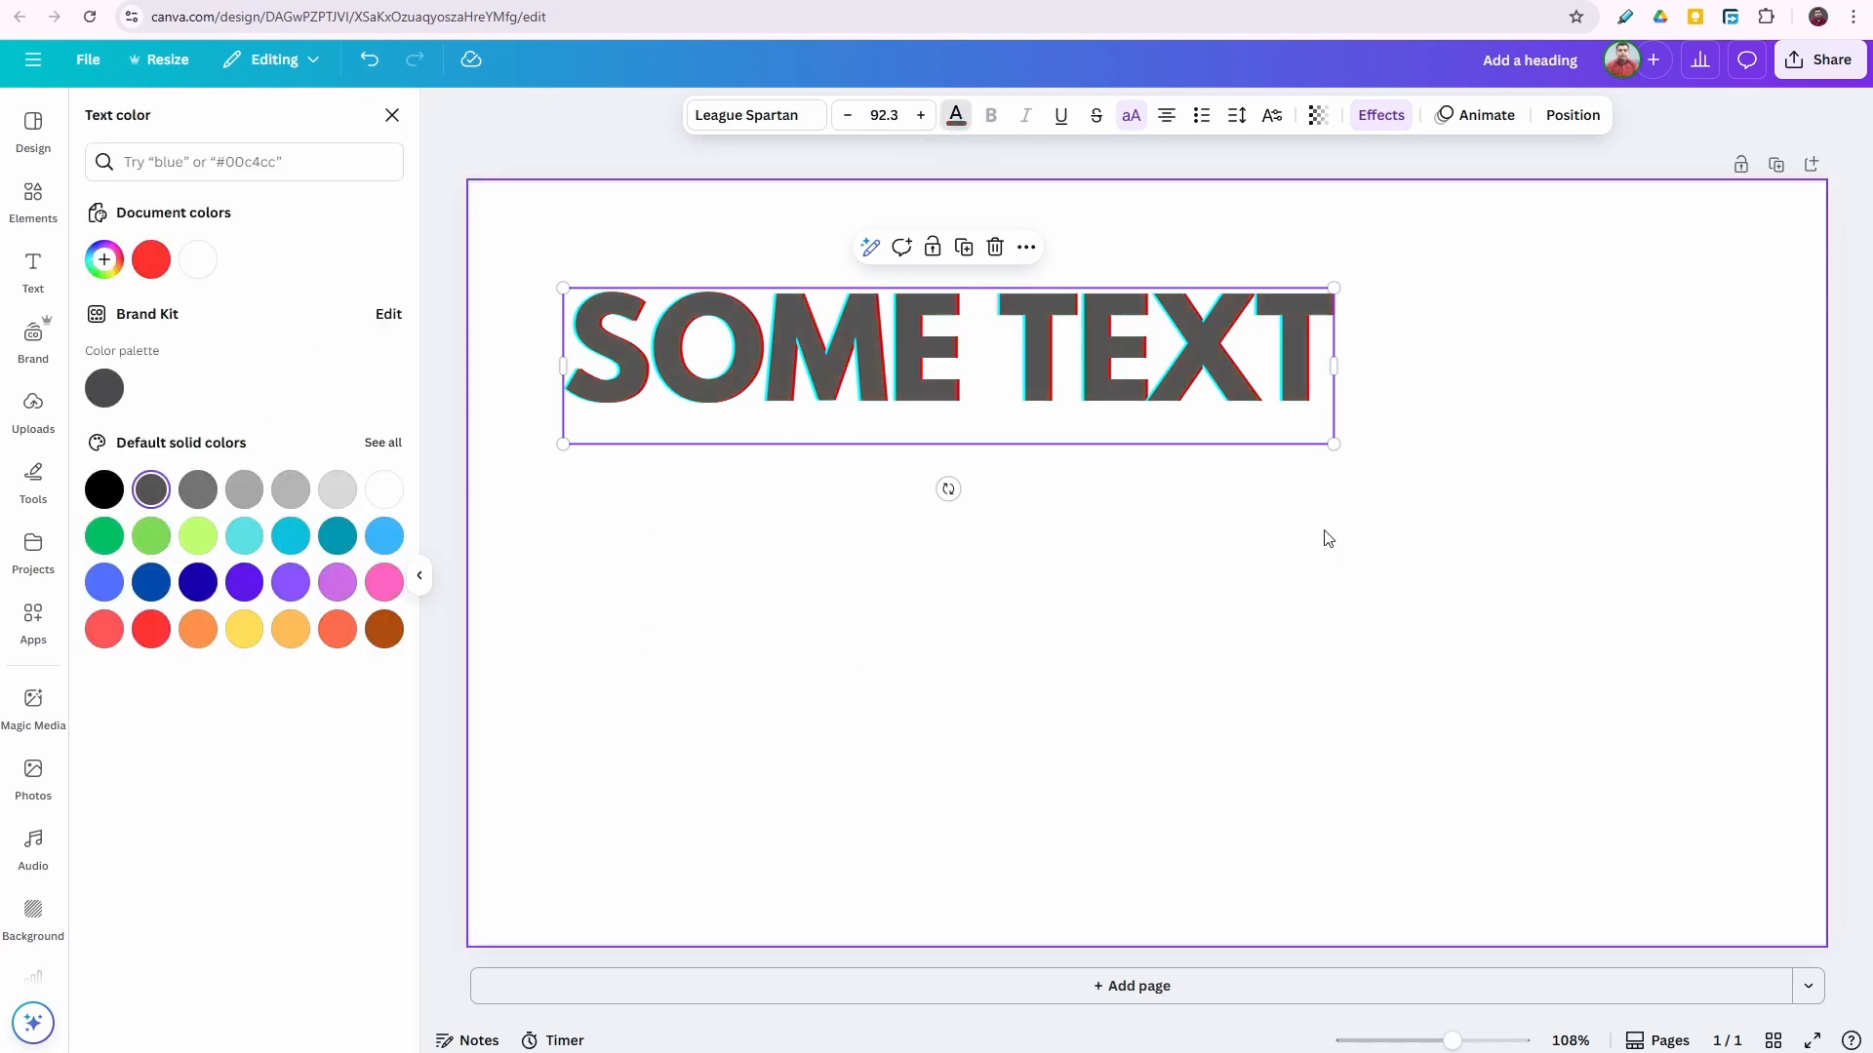
Try the cyan-and-magenta color pair on the heading's Glitch effect, and return to cyan and red.
click(1381, 115)
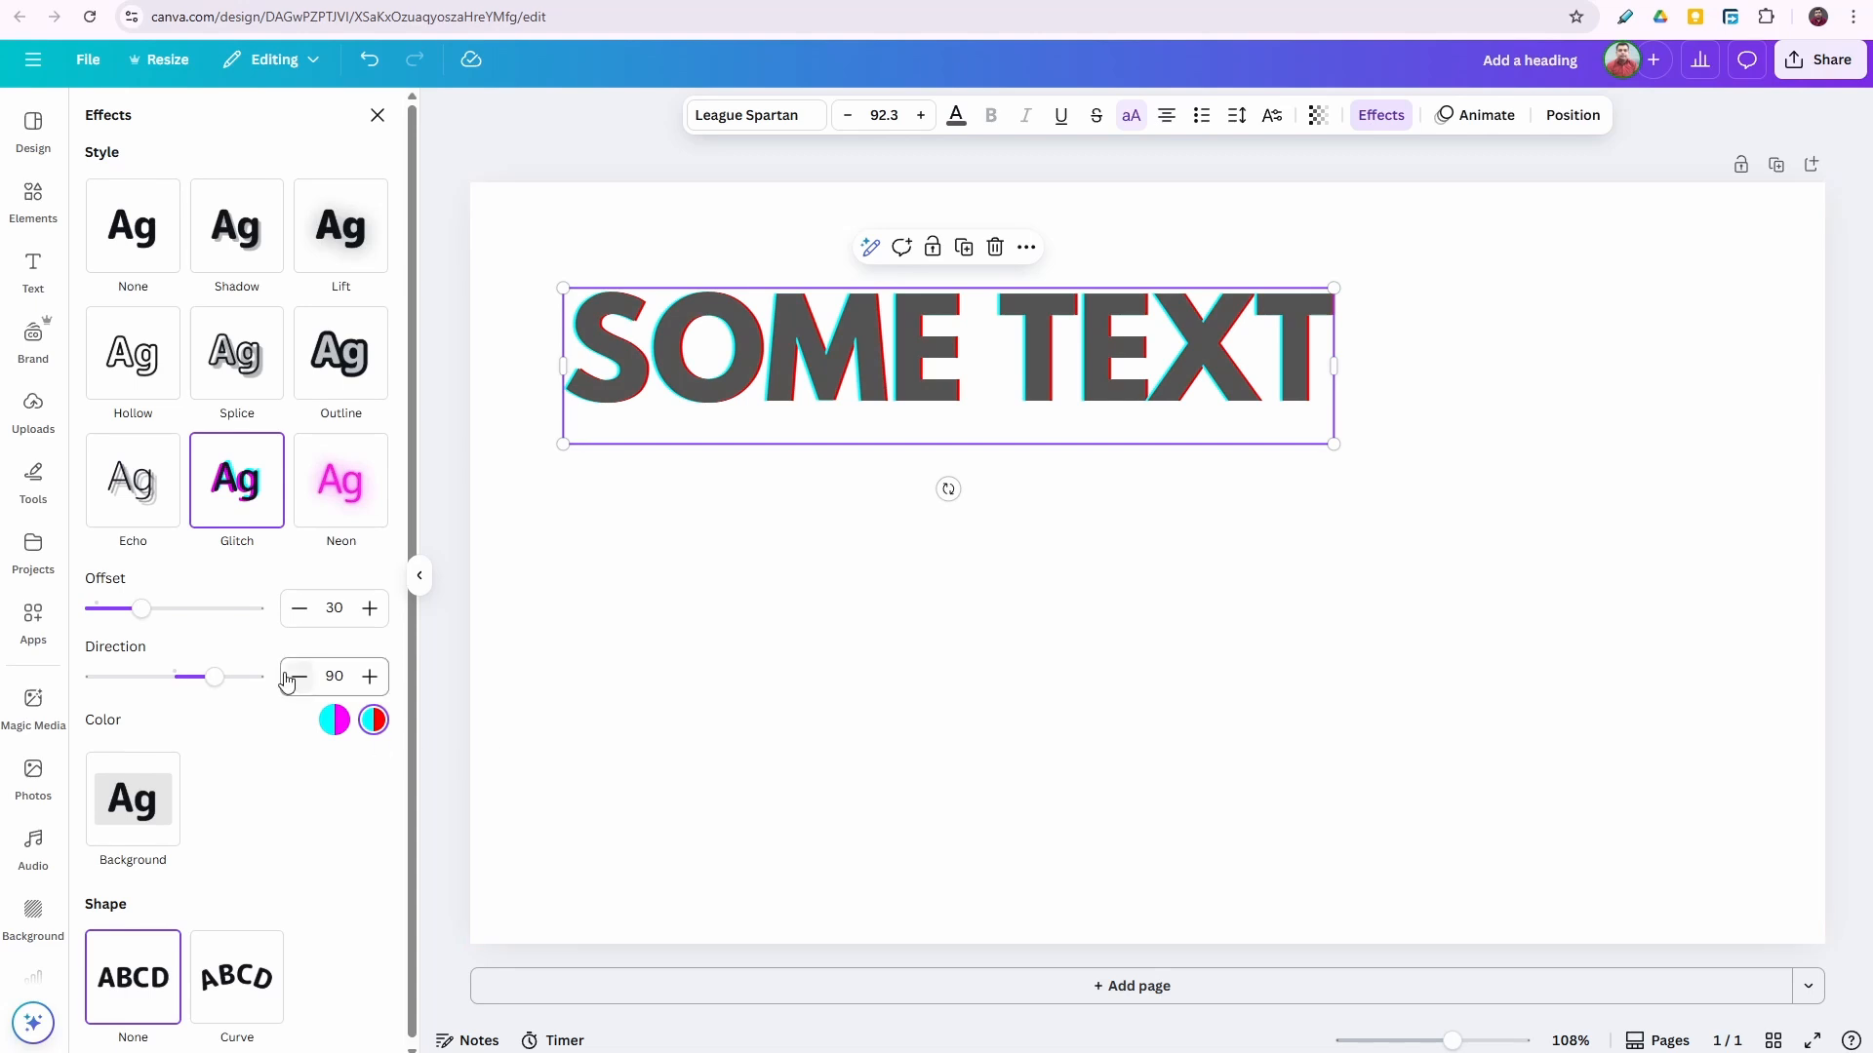
click(332, 722)
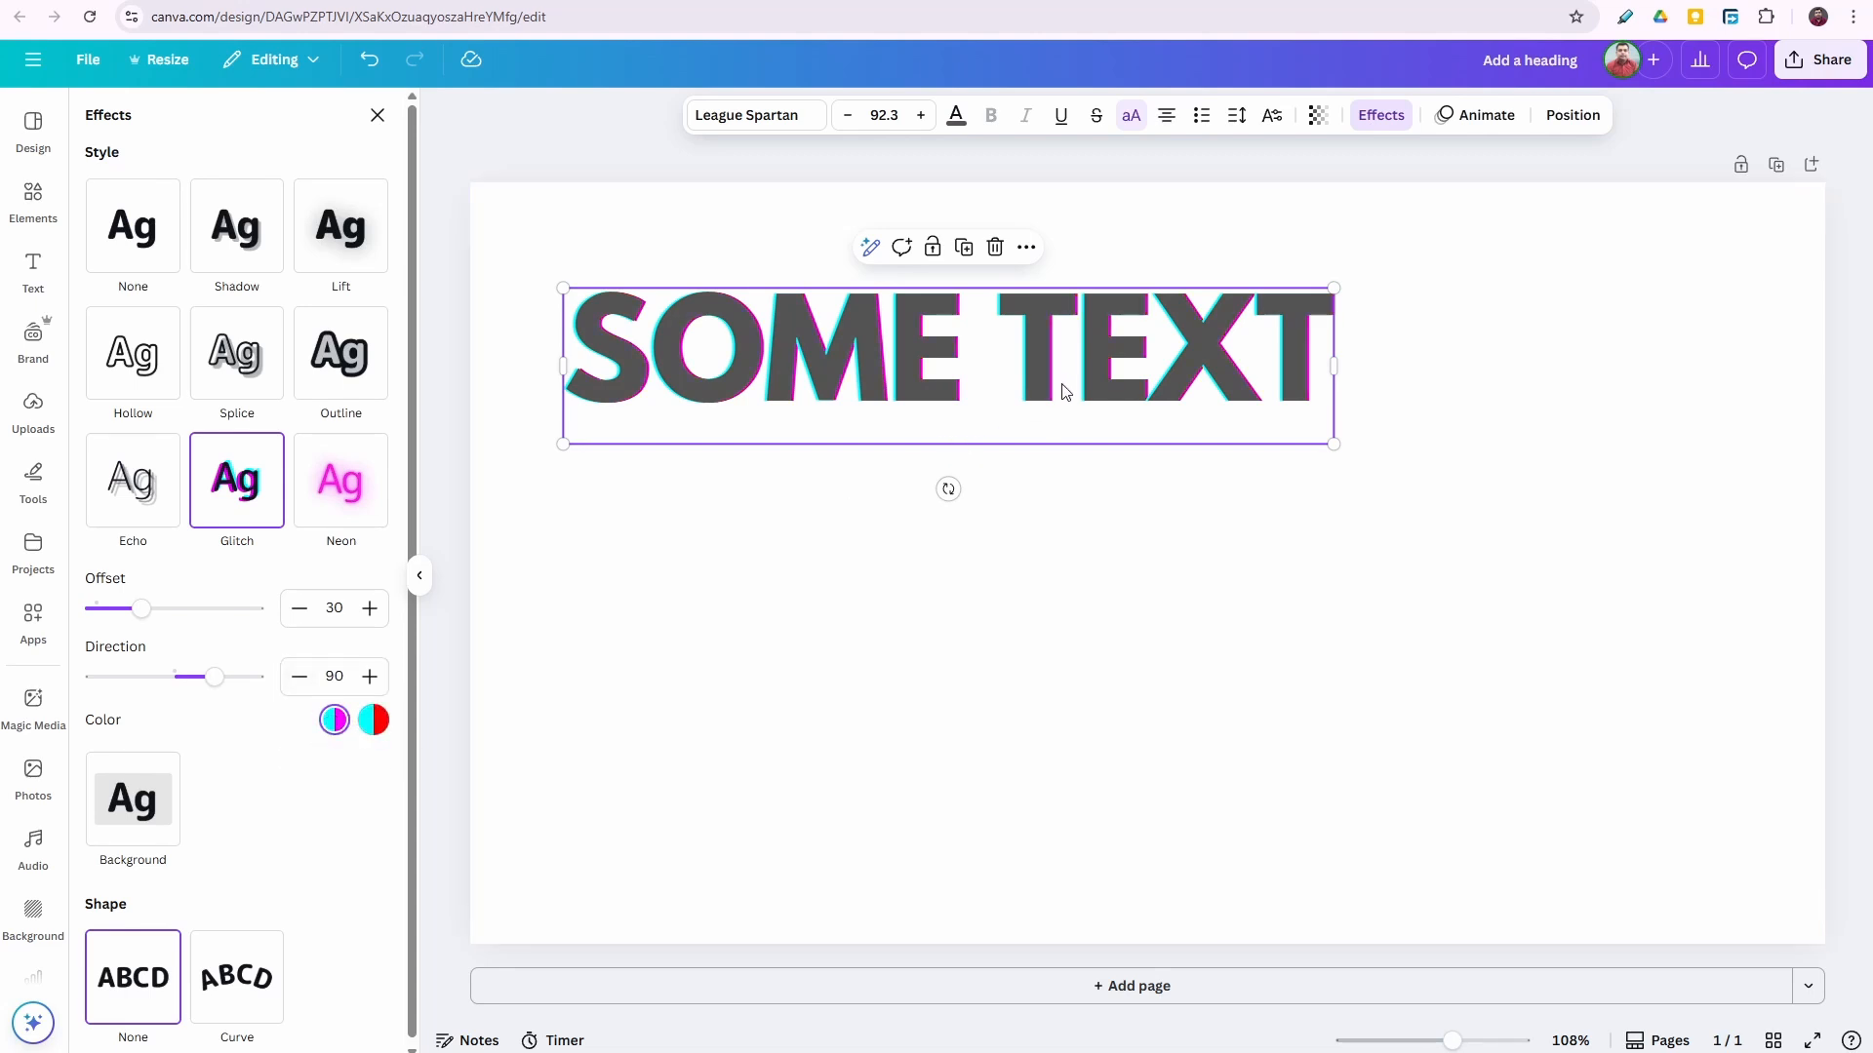
click(374, 727)
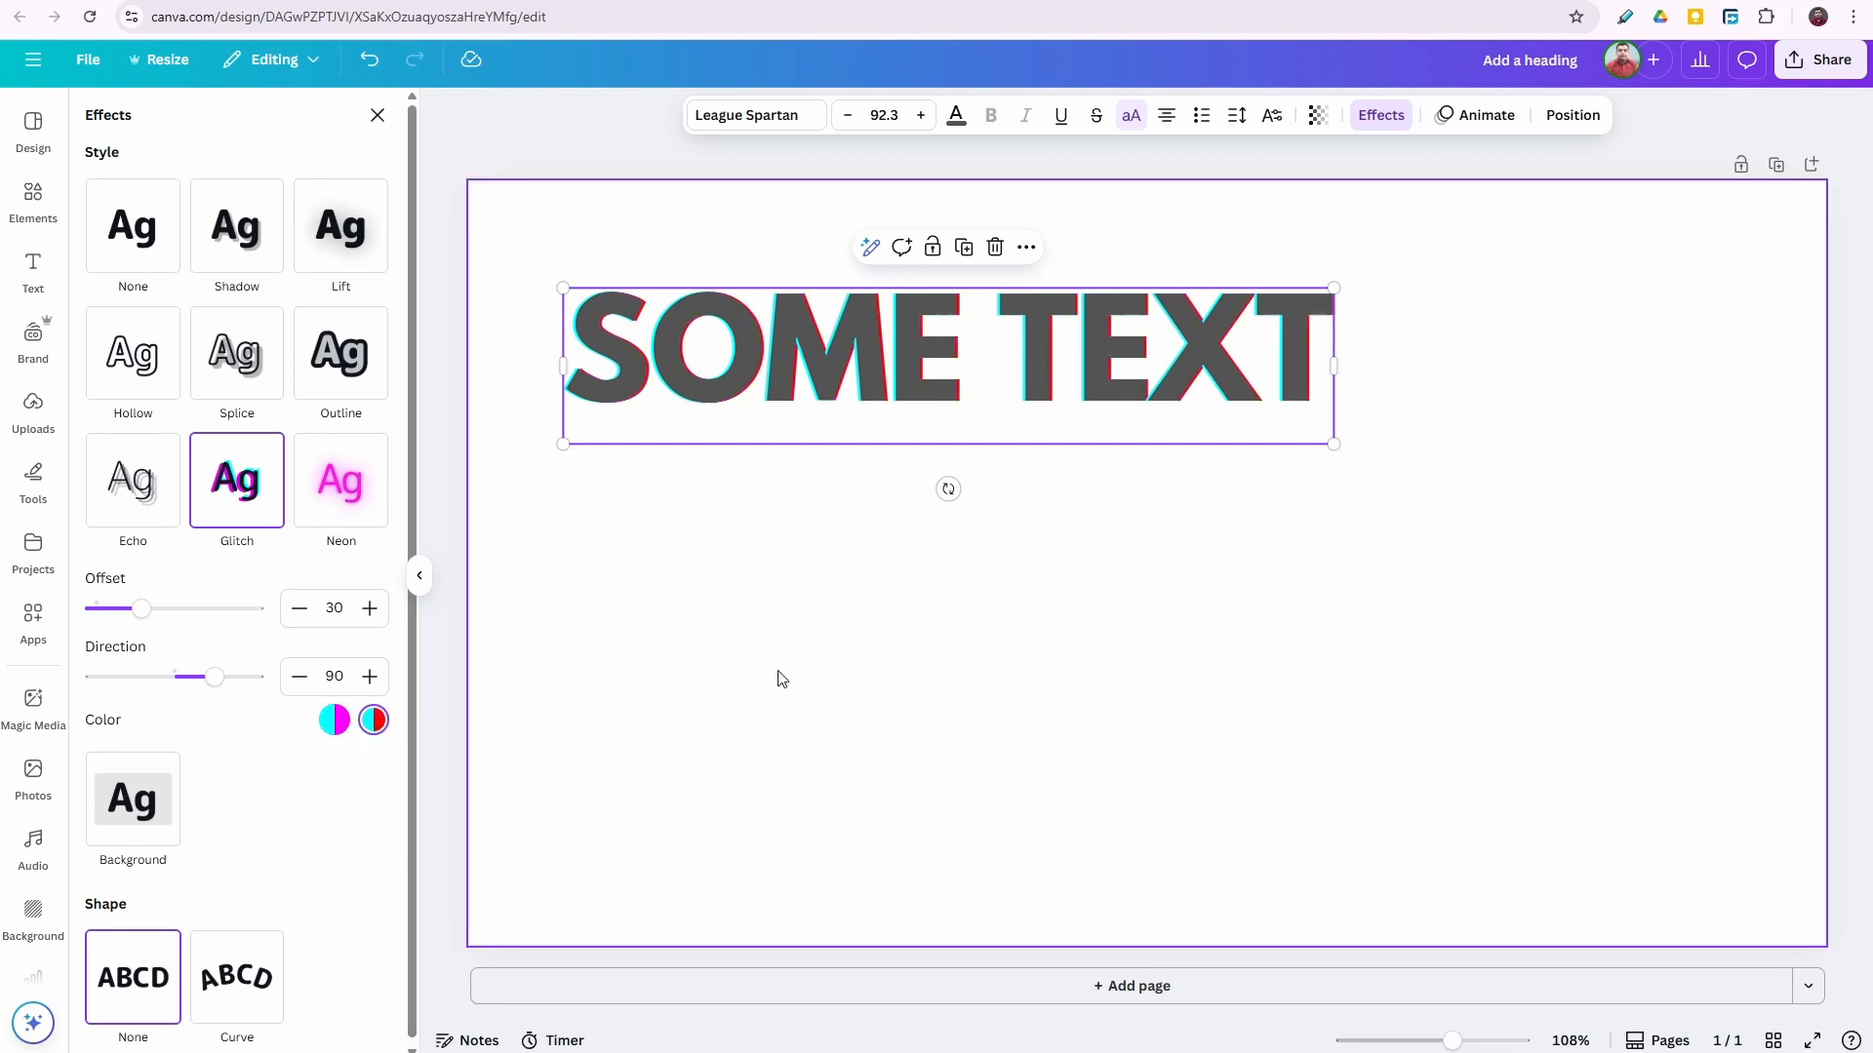
Apply the Neon effect to the heading and change its text color to red.
click(353, 510)
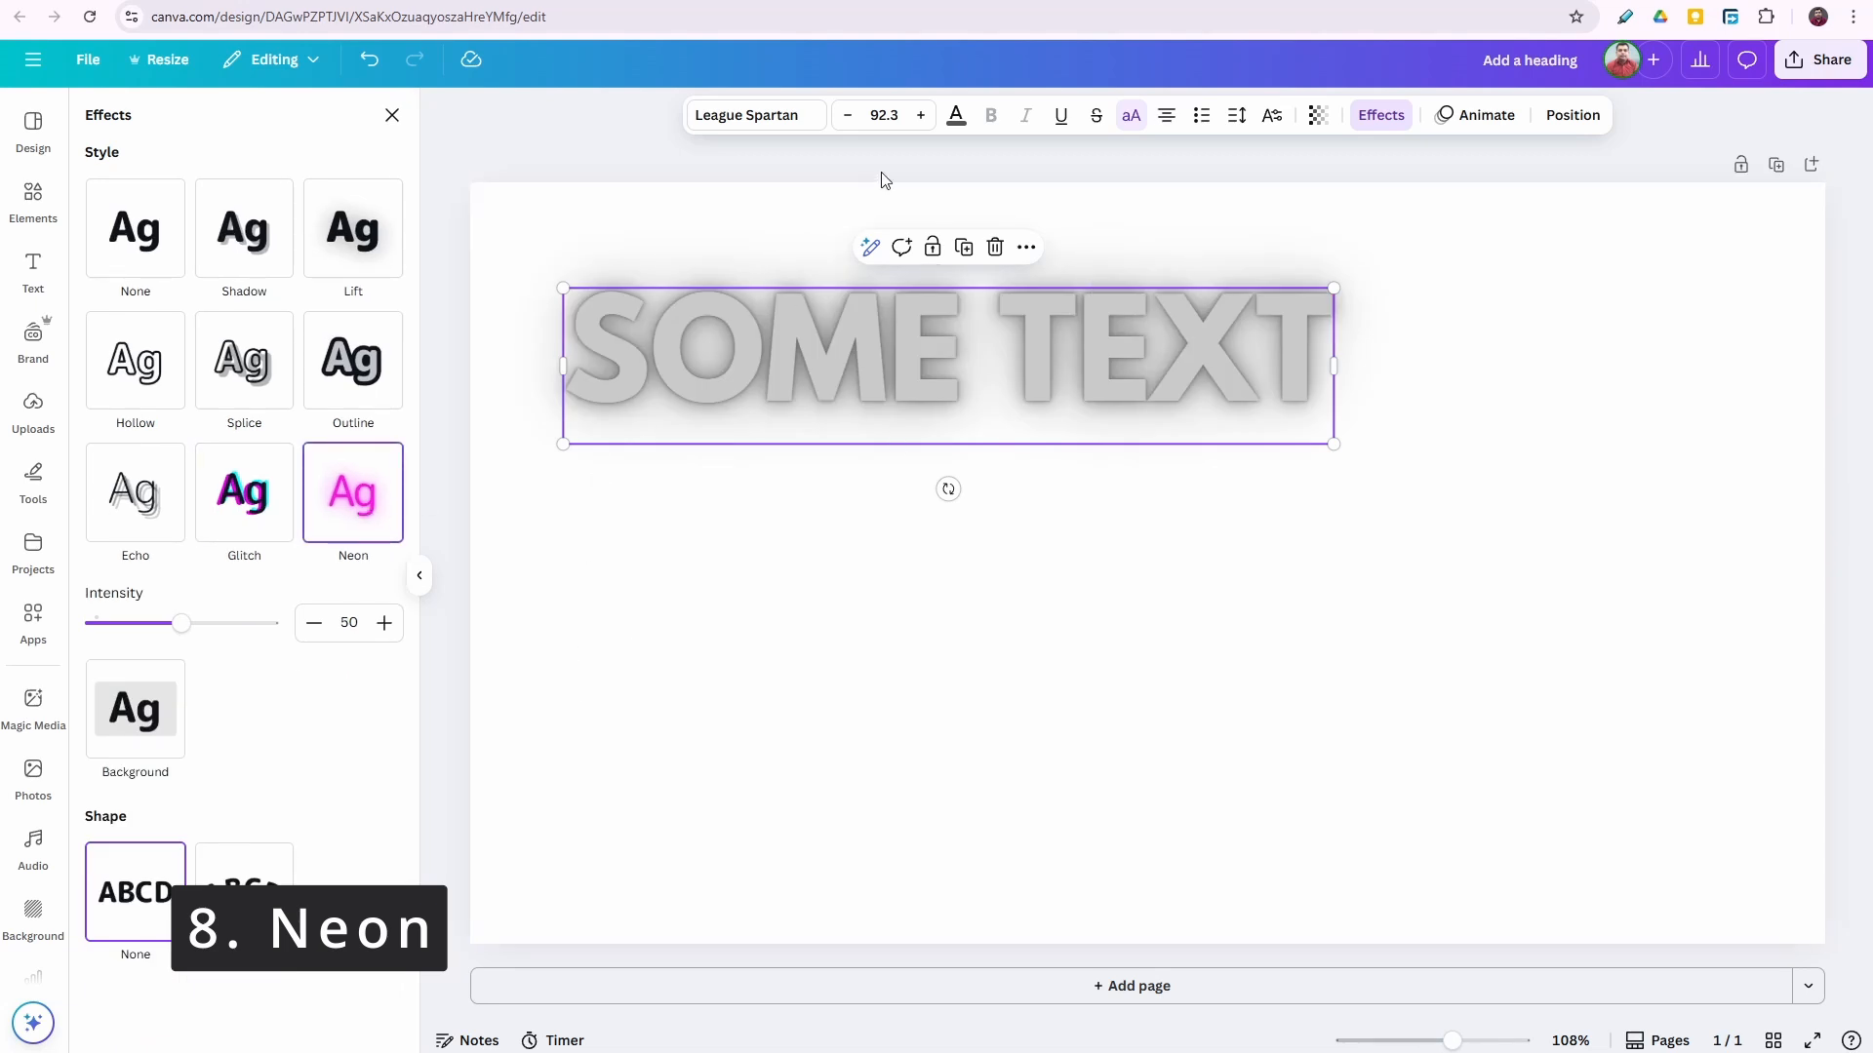
click(957, 125)
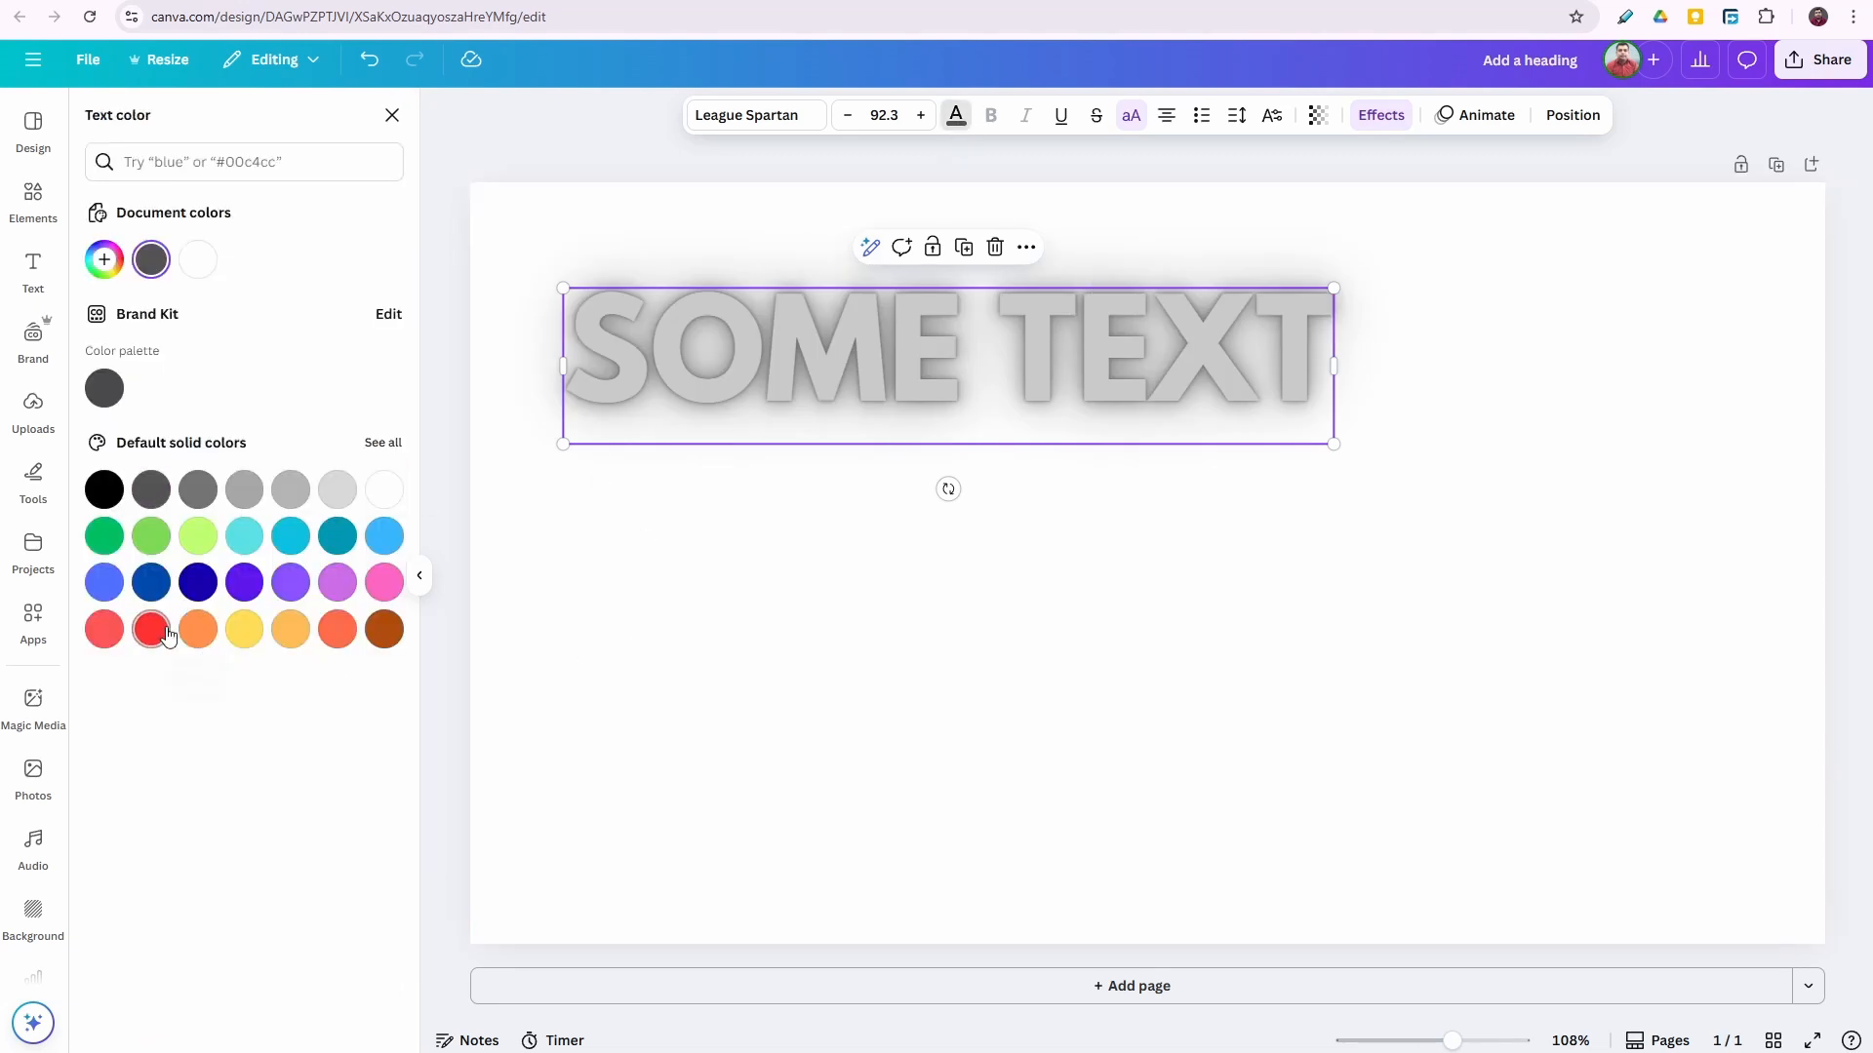
click(149, 632)
View the neon heading deselected, reselect it, and raise the Neon intensity to 100.
click(953, 628)
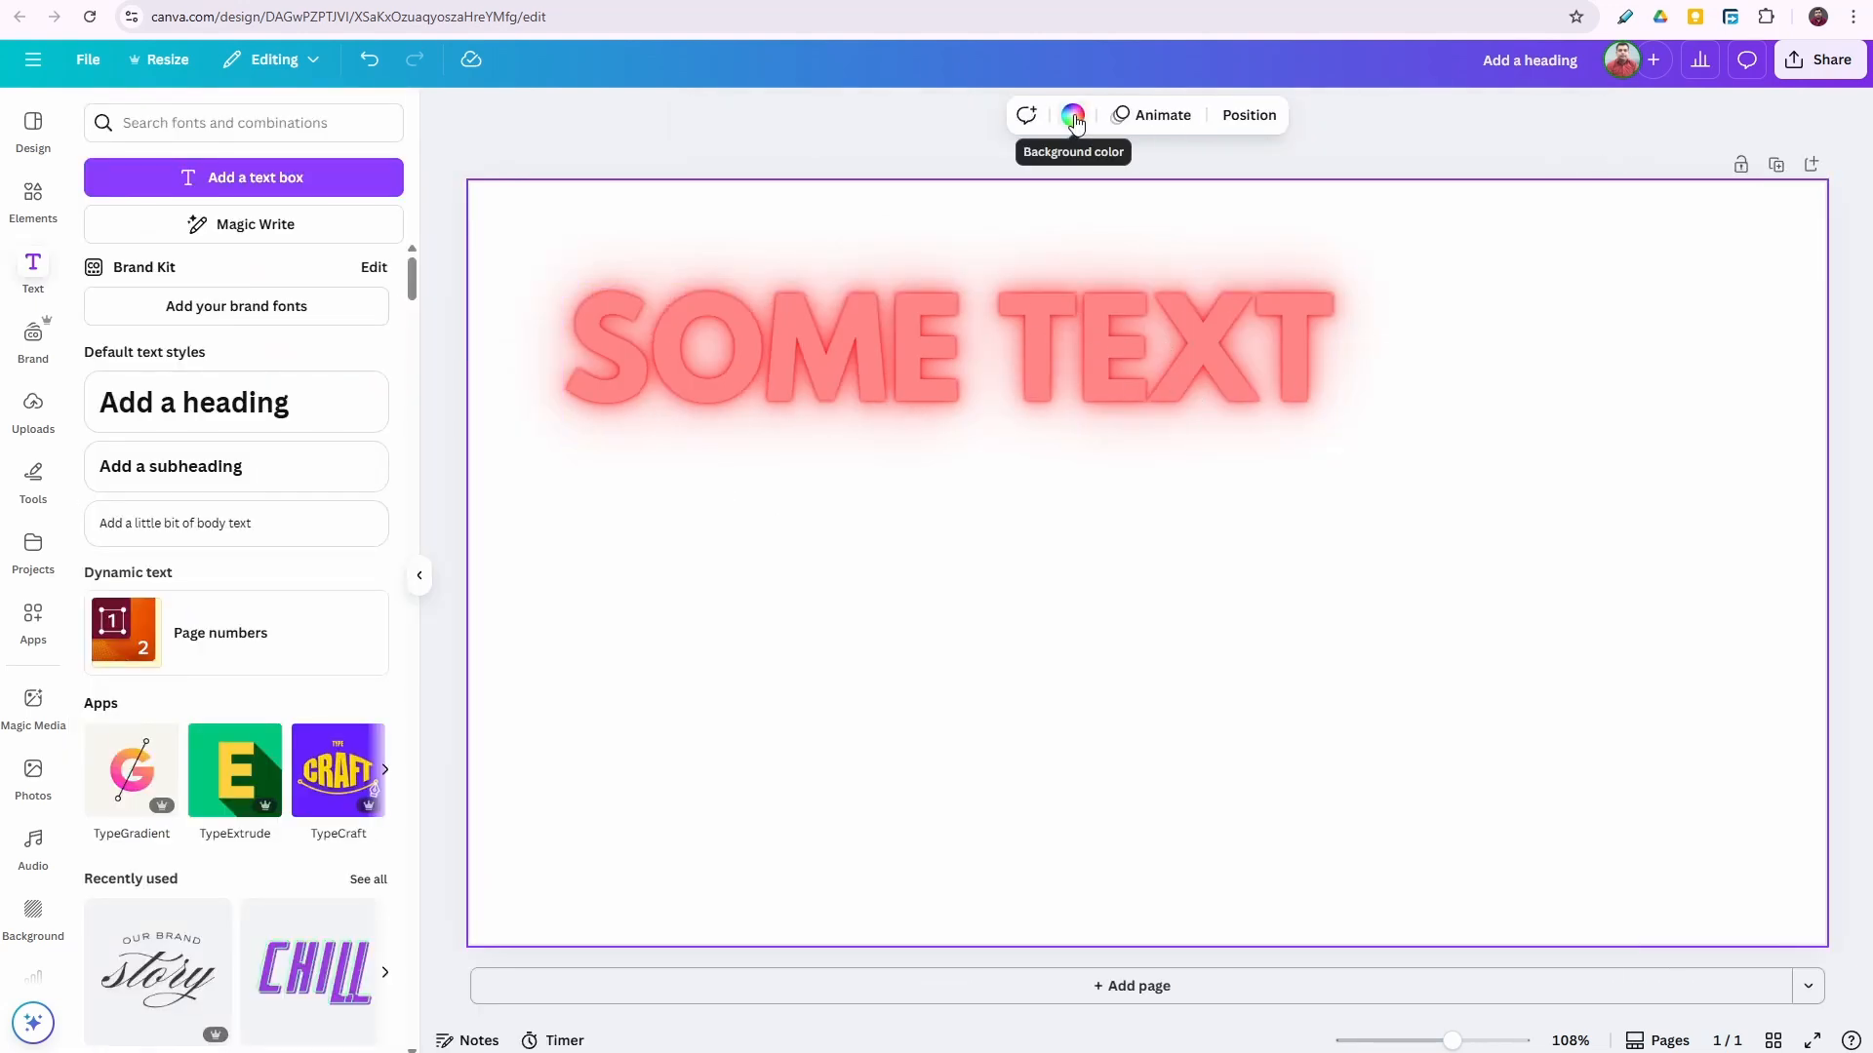
click(1081, 363)
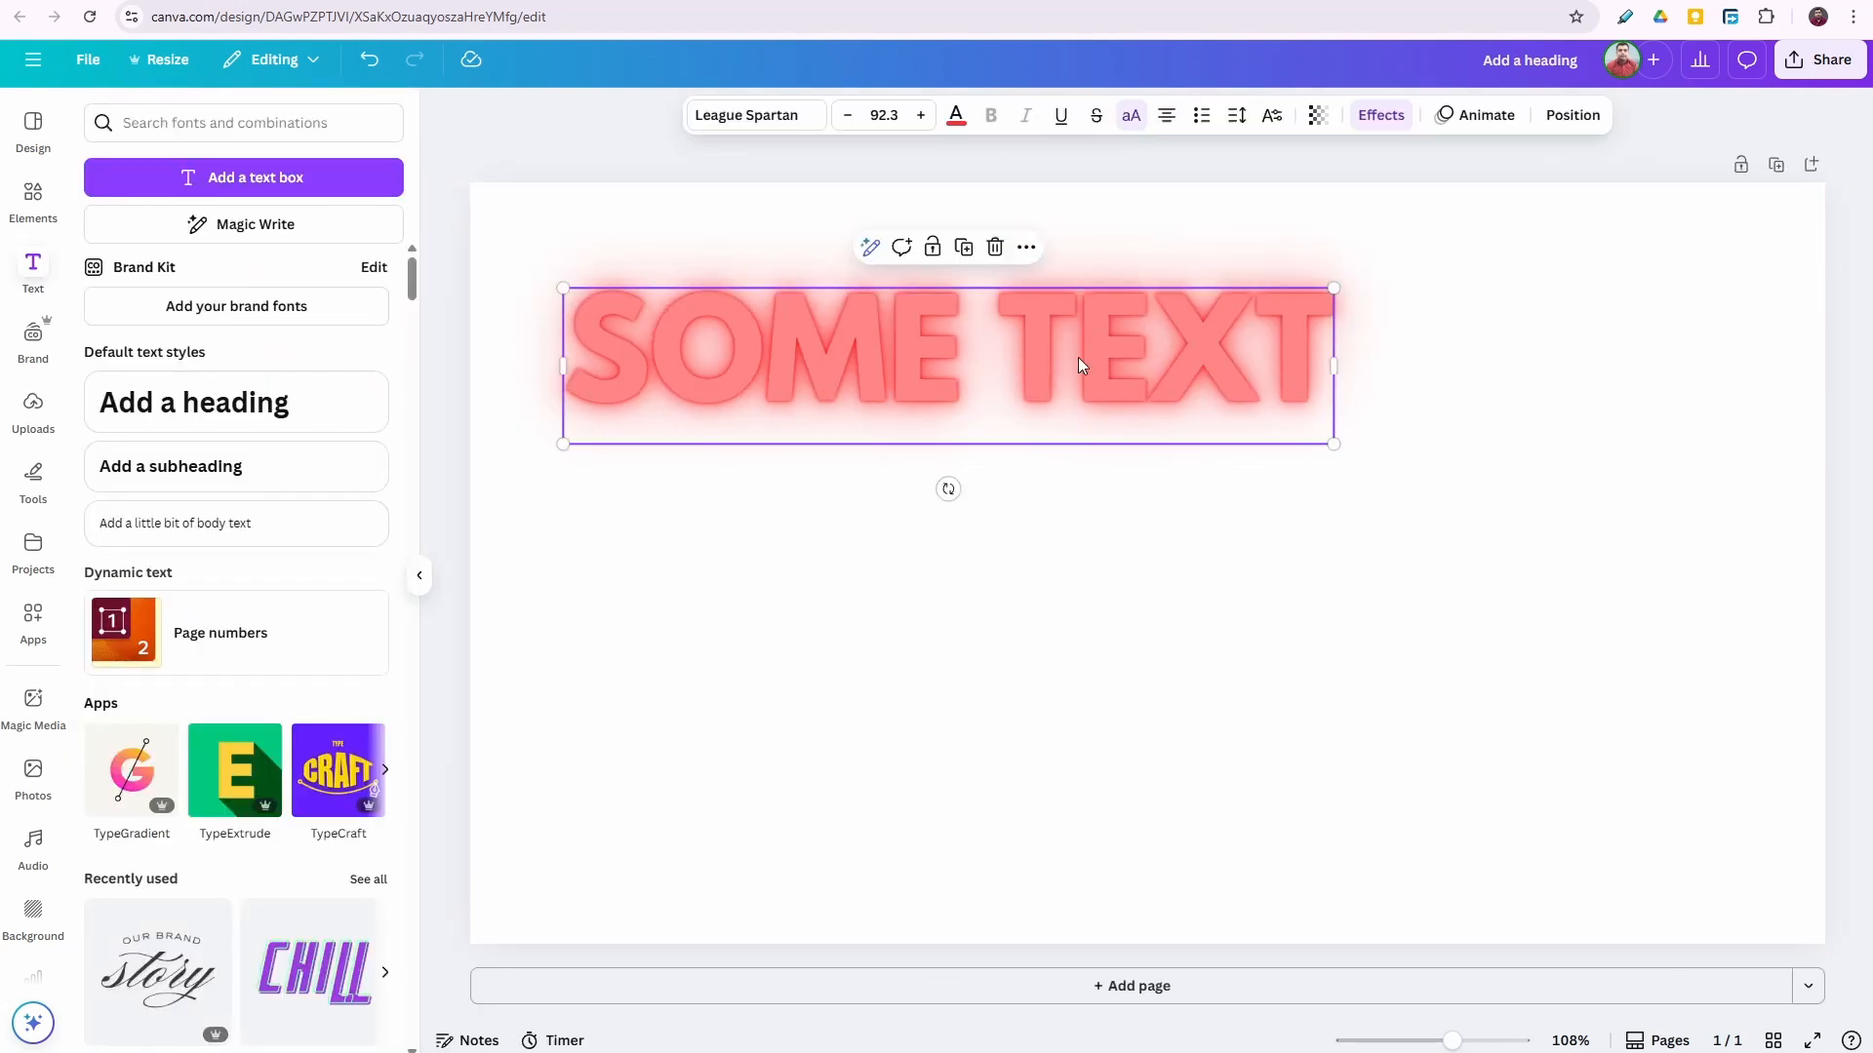
click(1376, 114)
drag(182, 625, 310, 635)
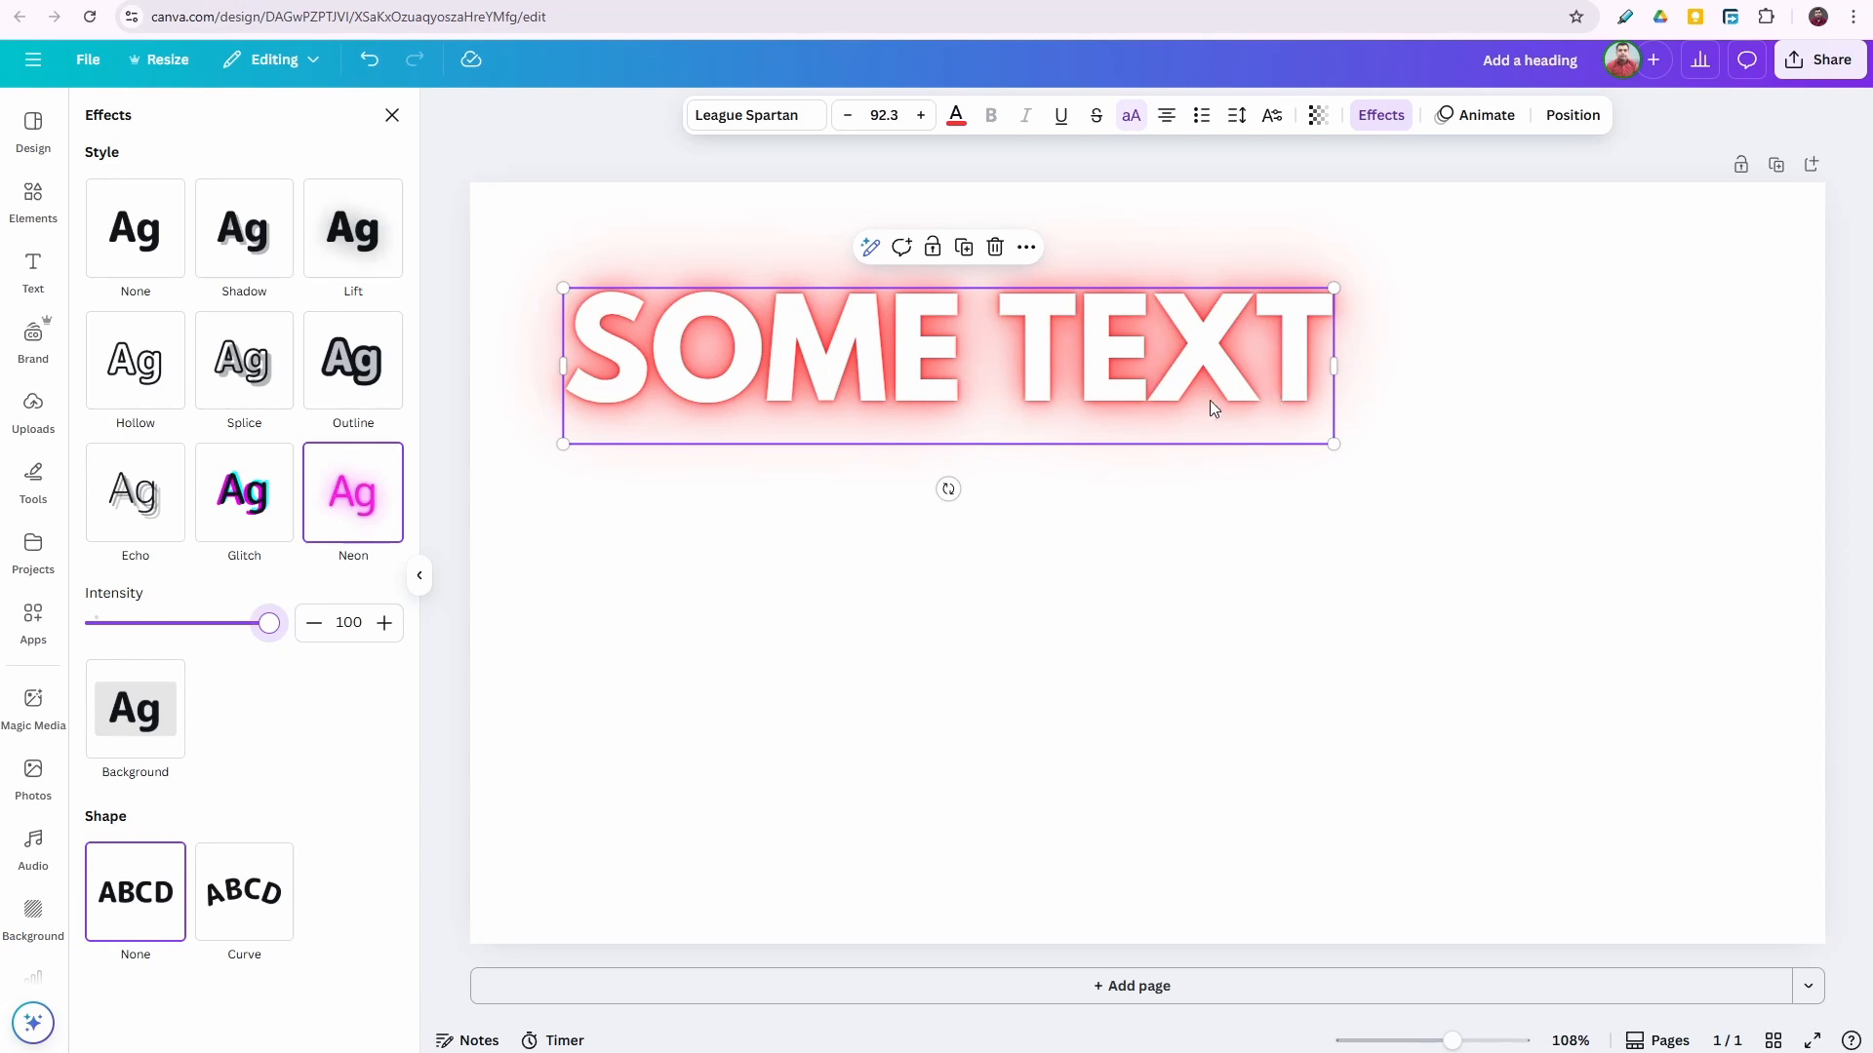
Try the heading's Neon intensity at 1, and set it to 65.
drag(265, 629, 61, 632)
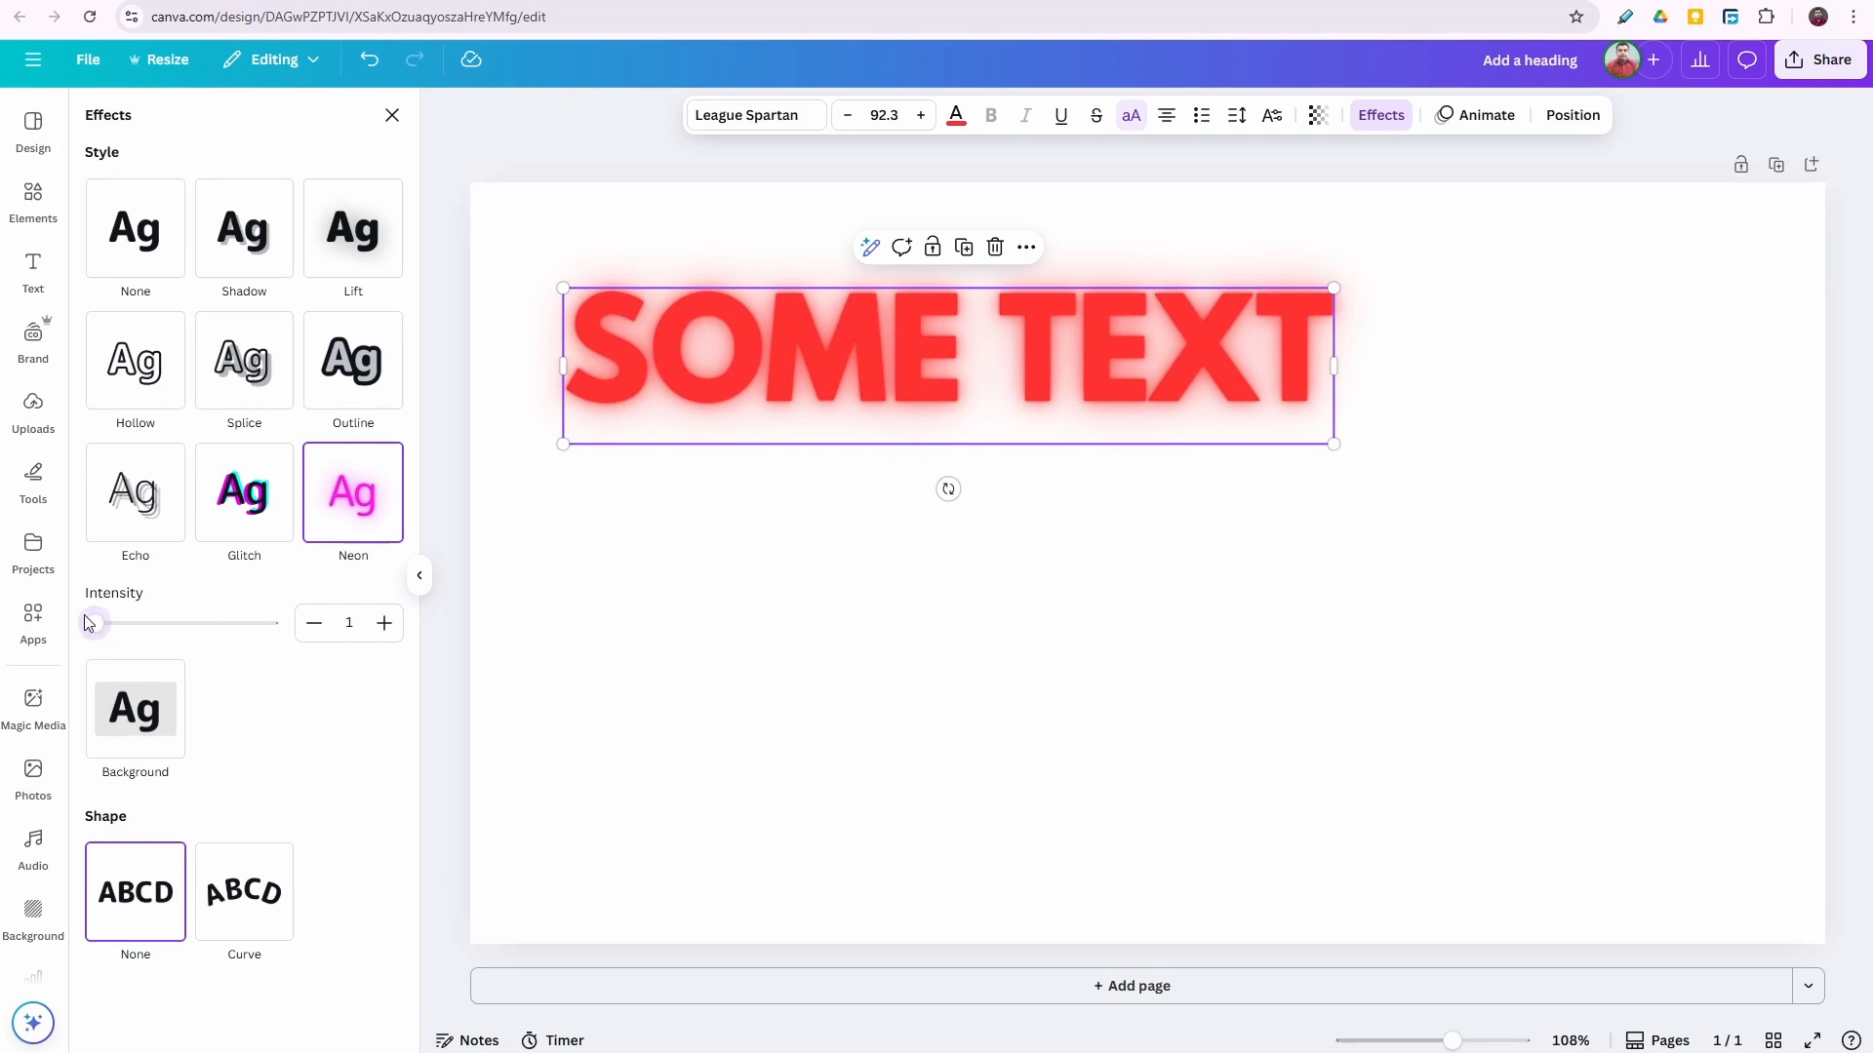
drag(98, 624, 208, 625)
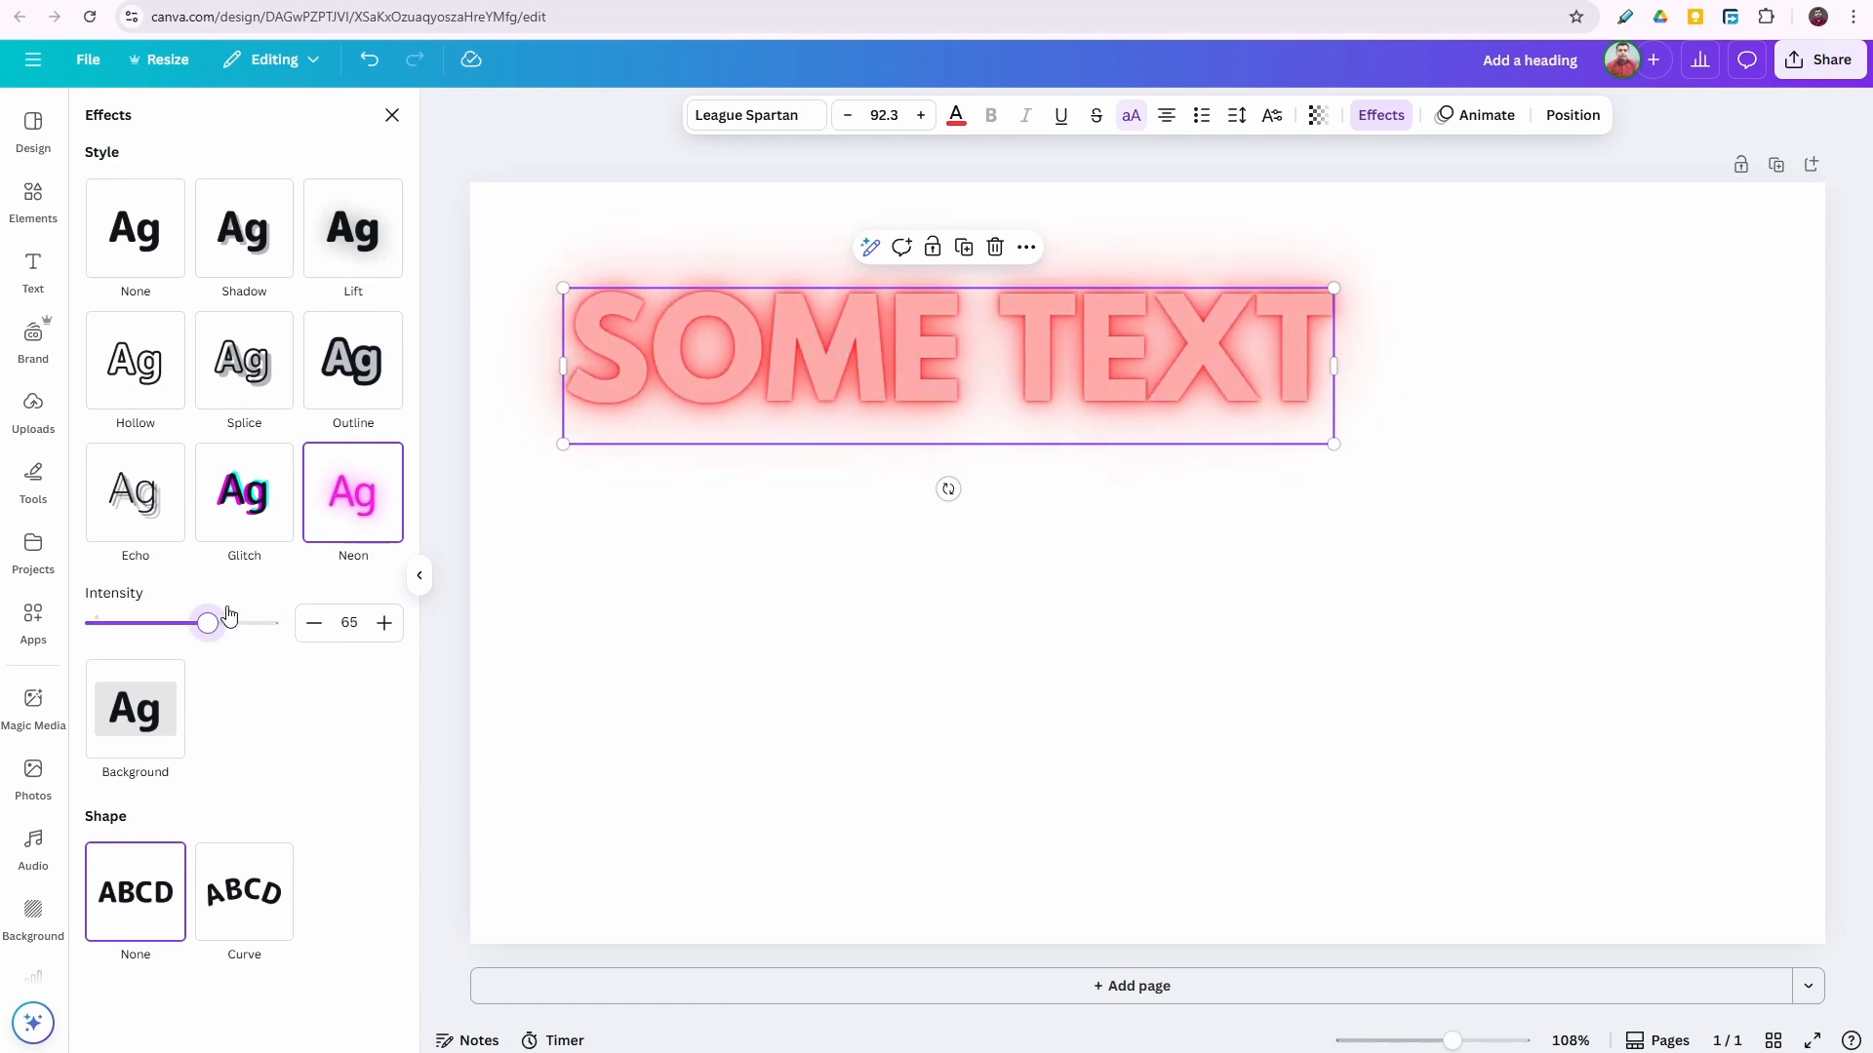
Apply the Background effect to the heading, make the background color yellow, and deselect the heading.
click(146, 727)
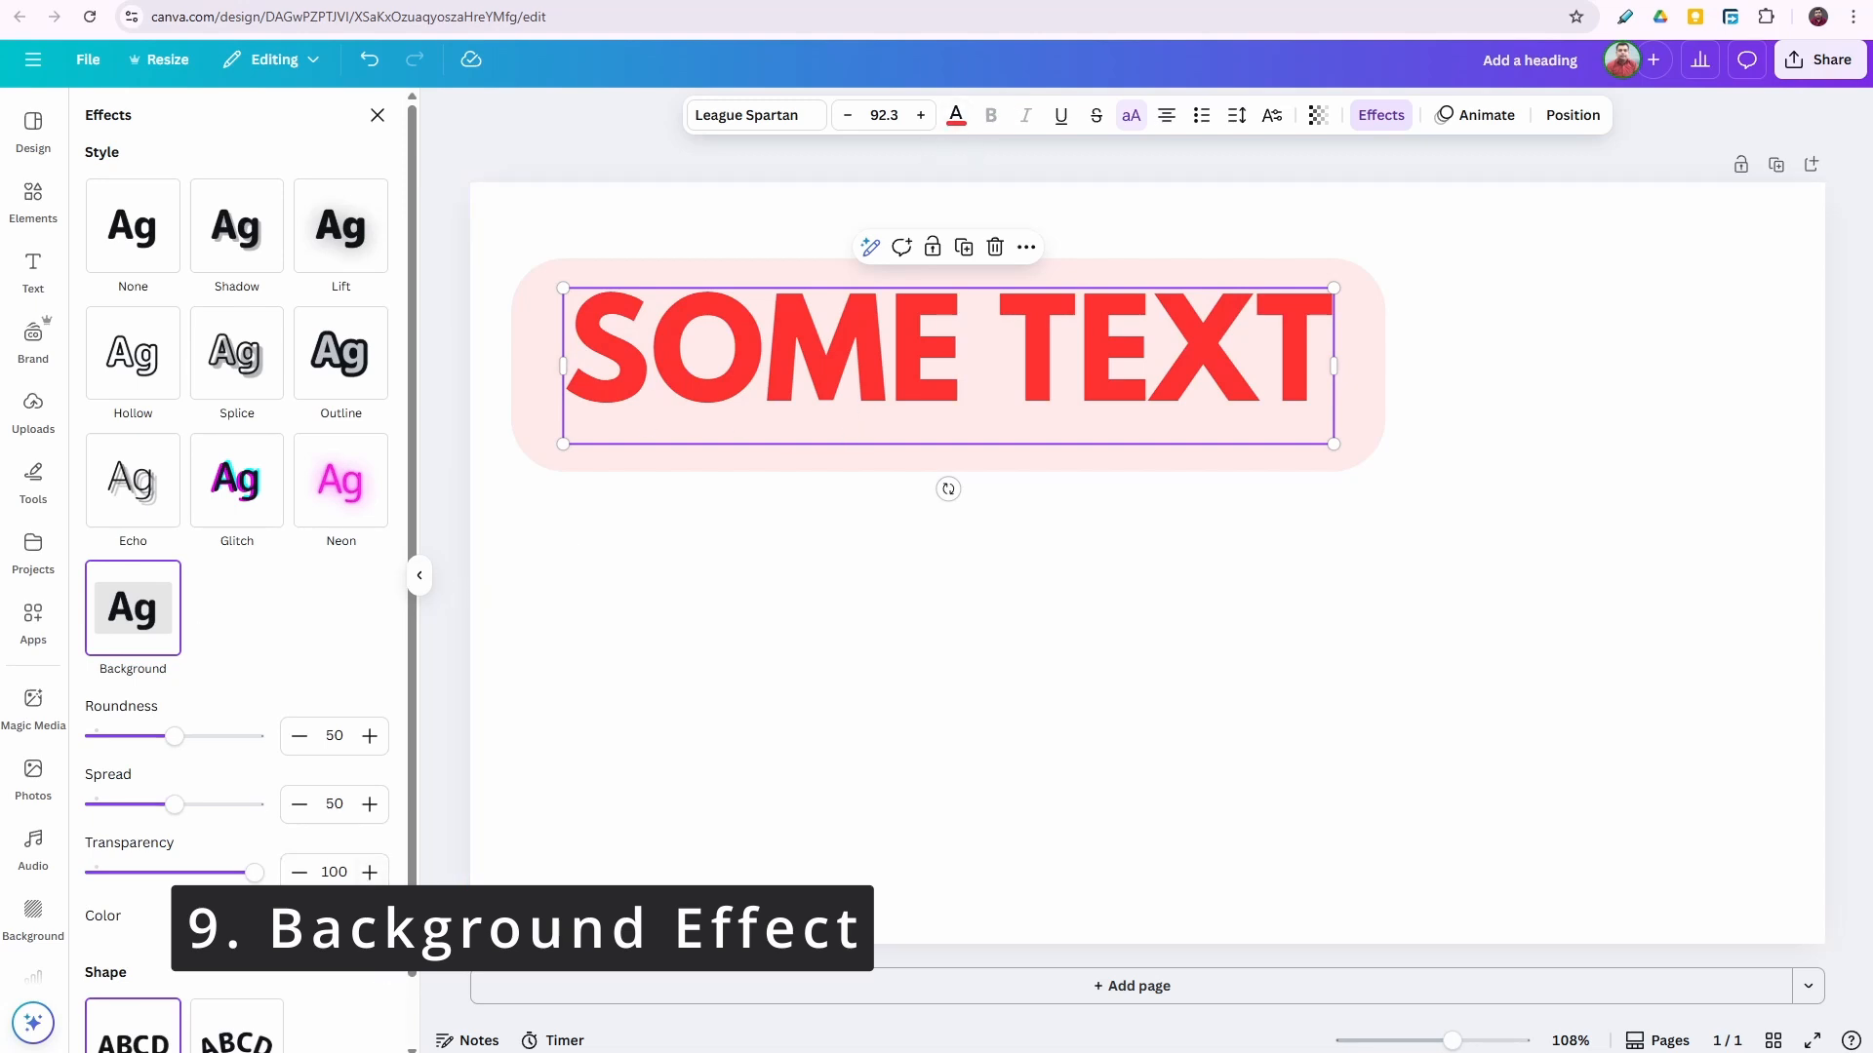
click(374, 915)
click(221, 871)
right_click(222, 867)
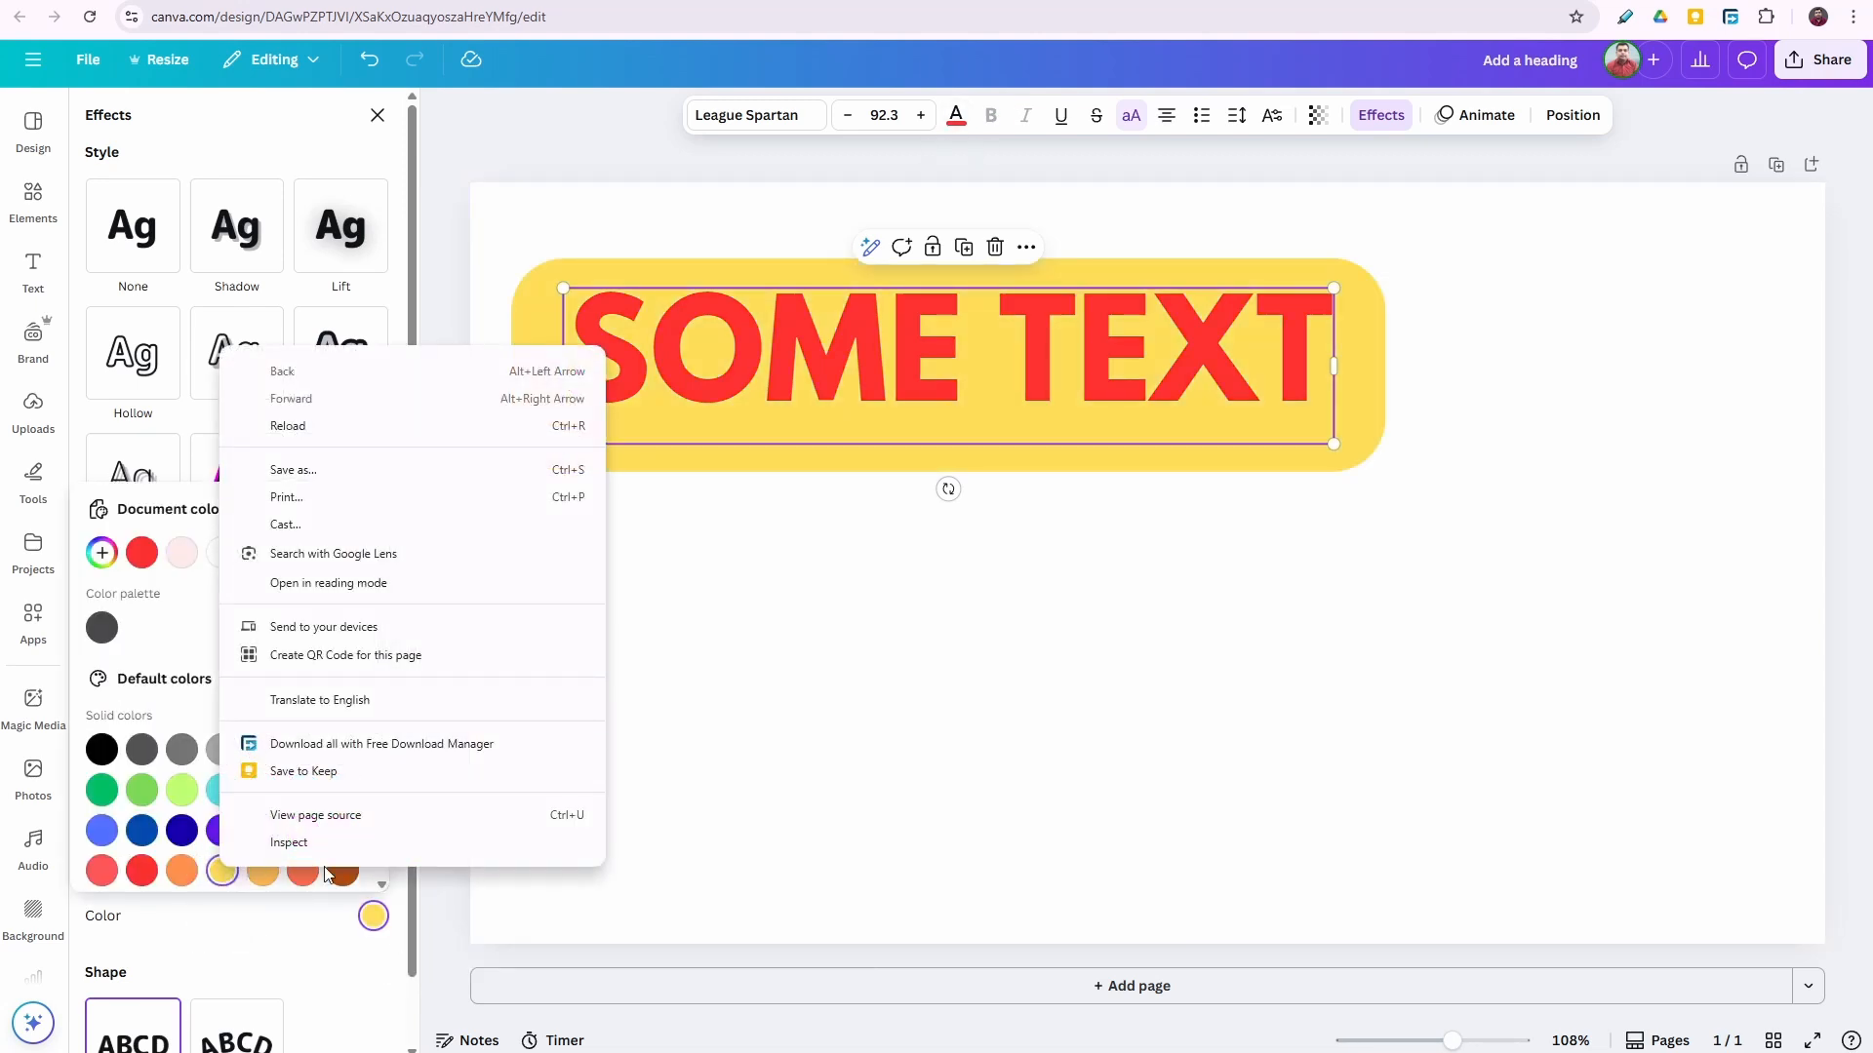
click(1034, 727)
click(1057, 723)
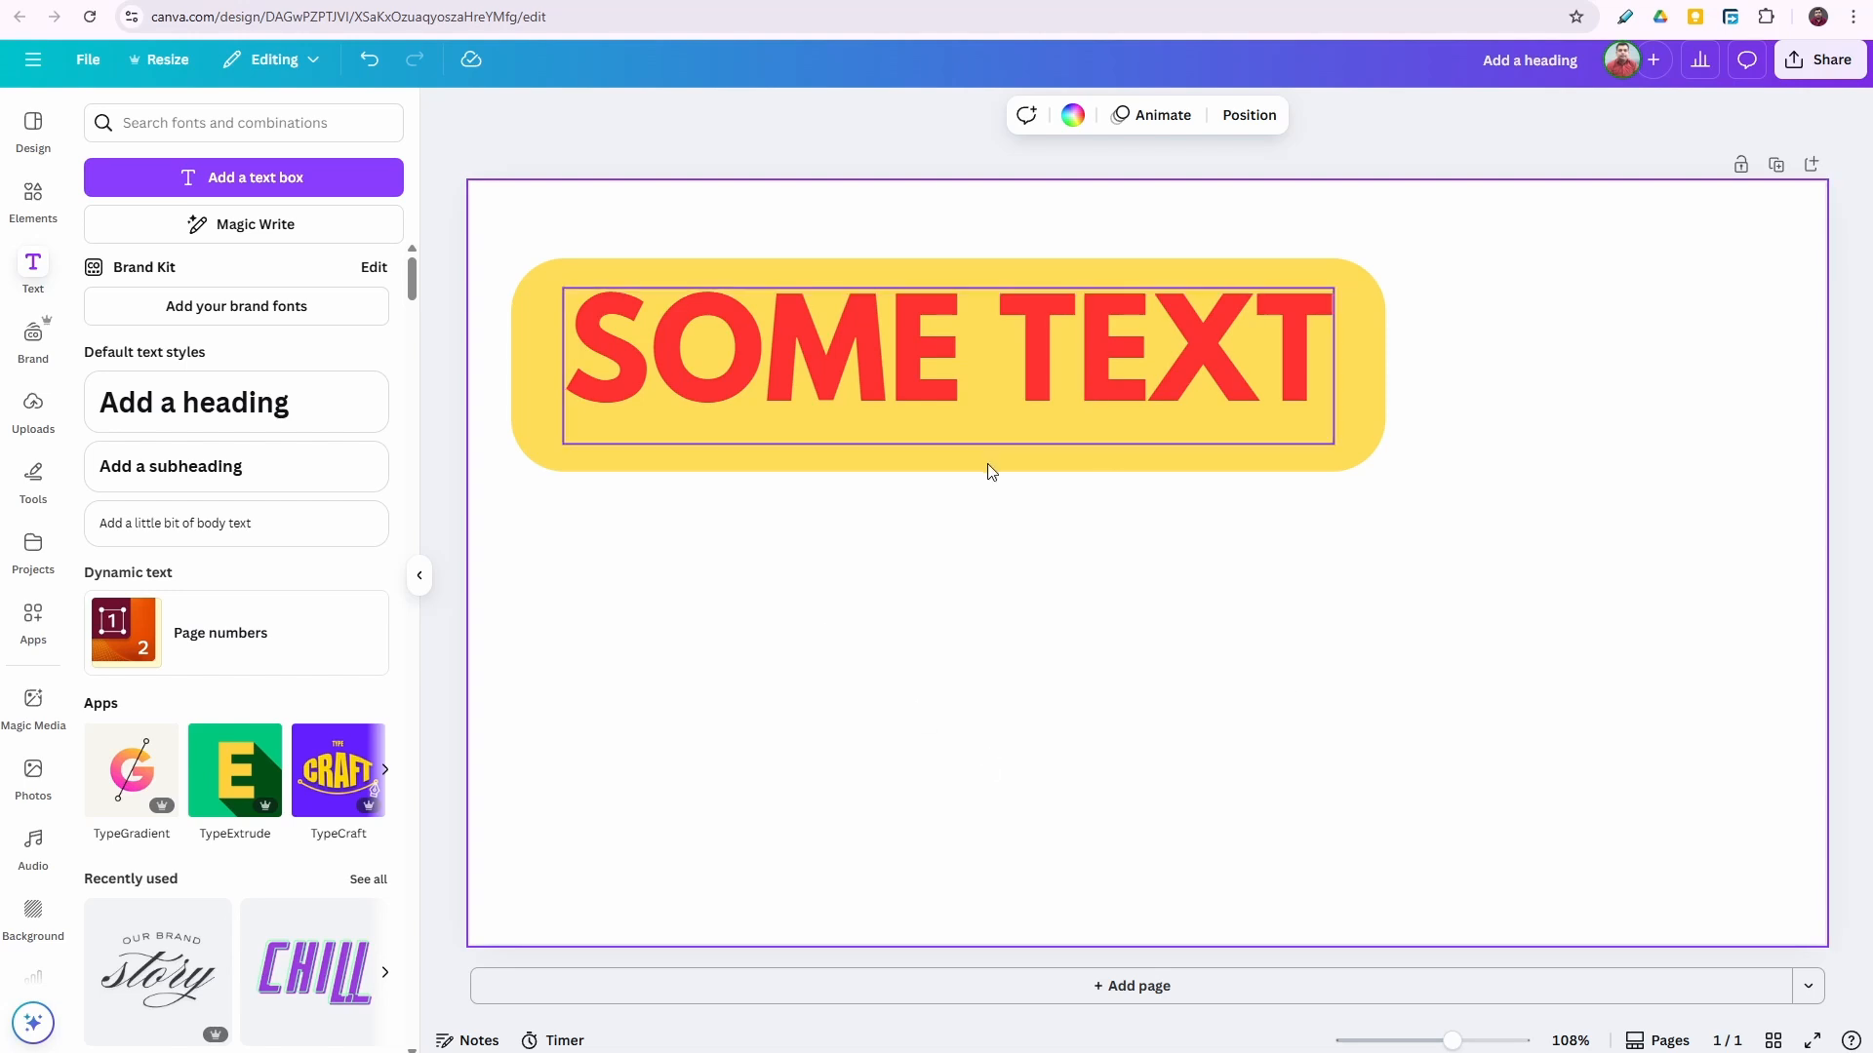
Reselect the heading, try its background transparency, and set the background's roundness to 17 and spread to 24.
click(1005, 434)
click(1103, 644)
click(1158, 381)
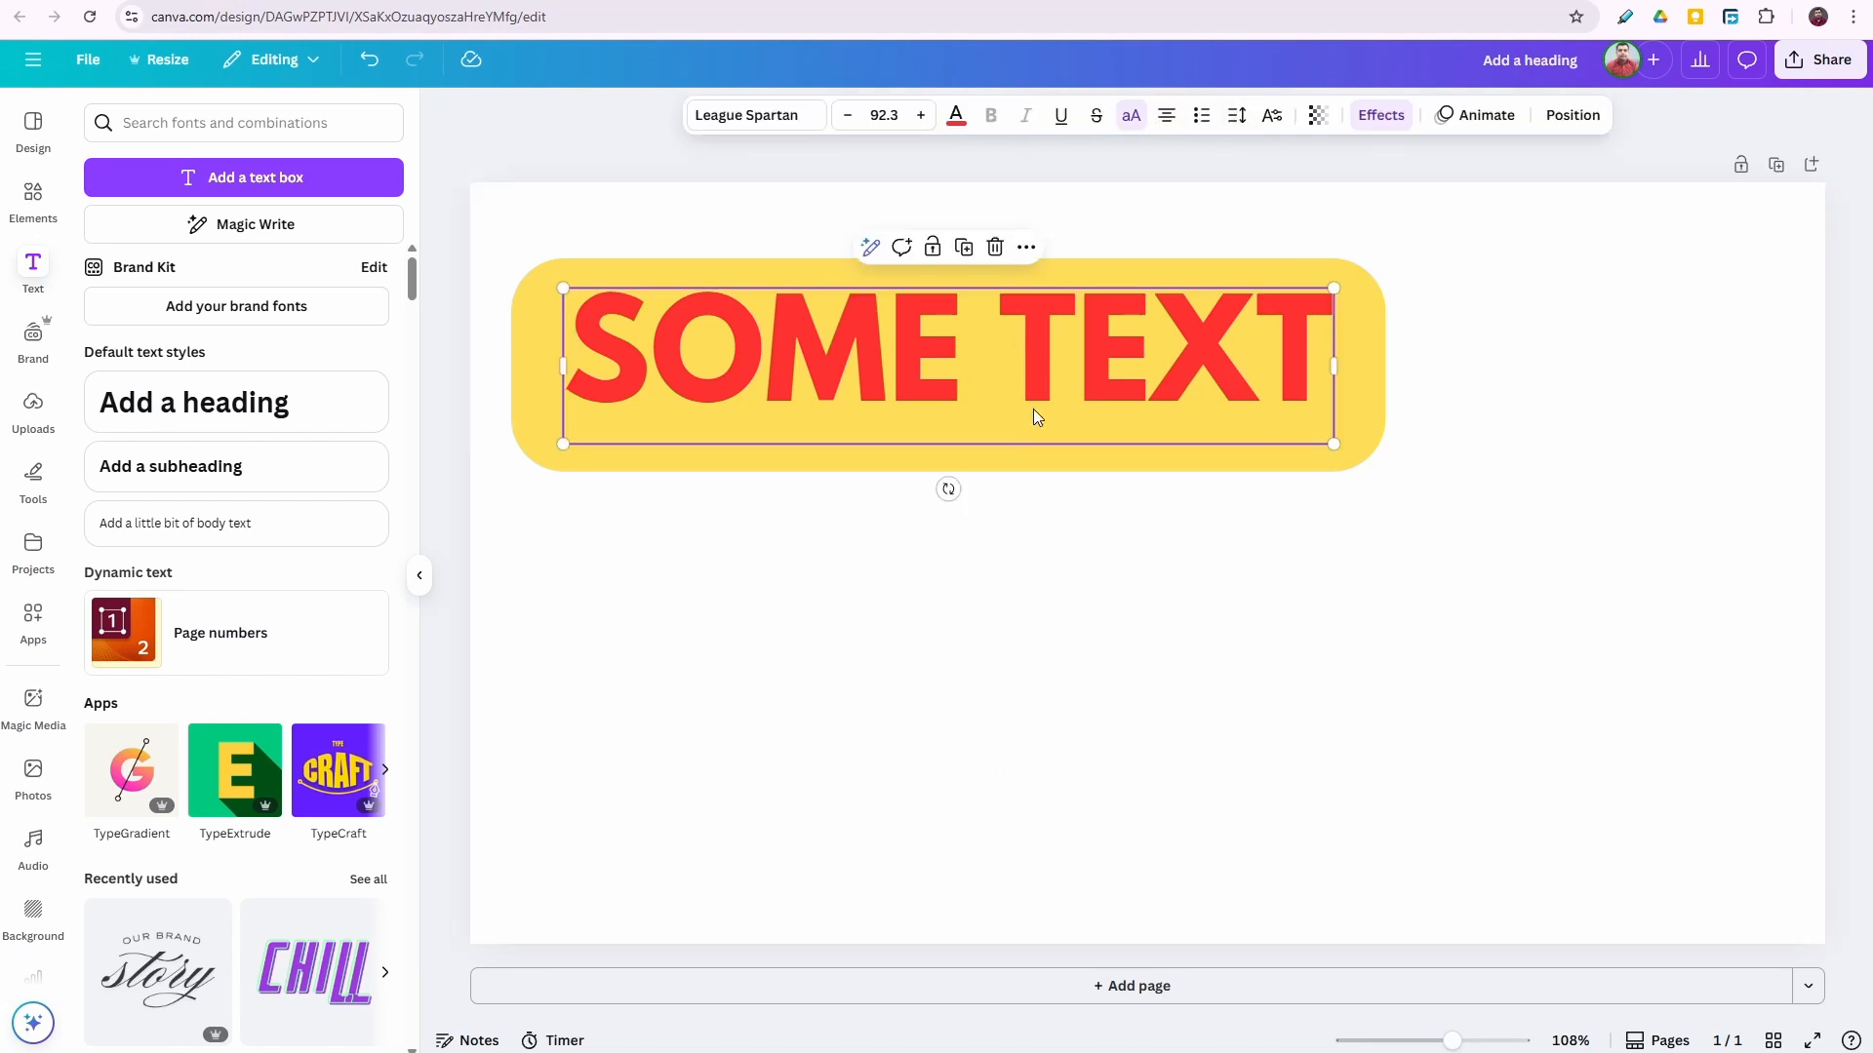
click(1397, 119)
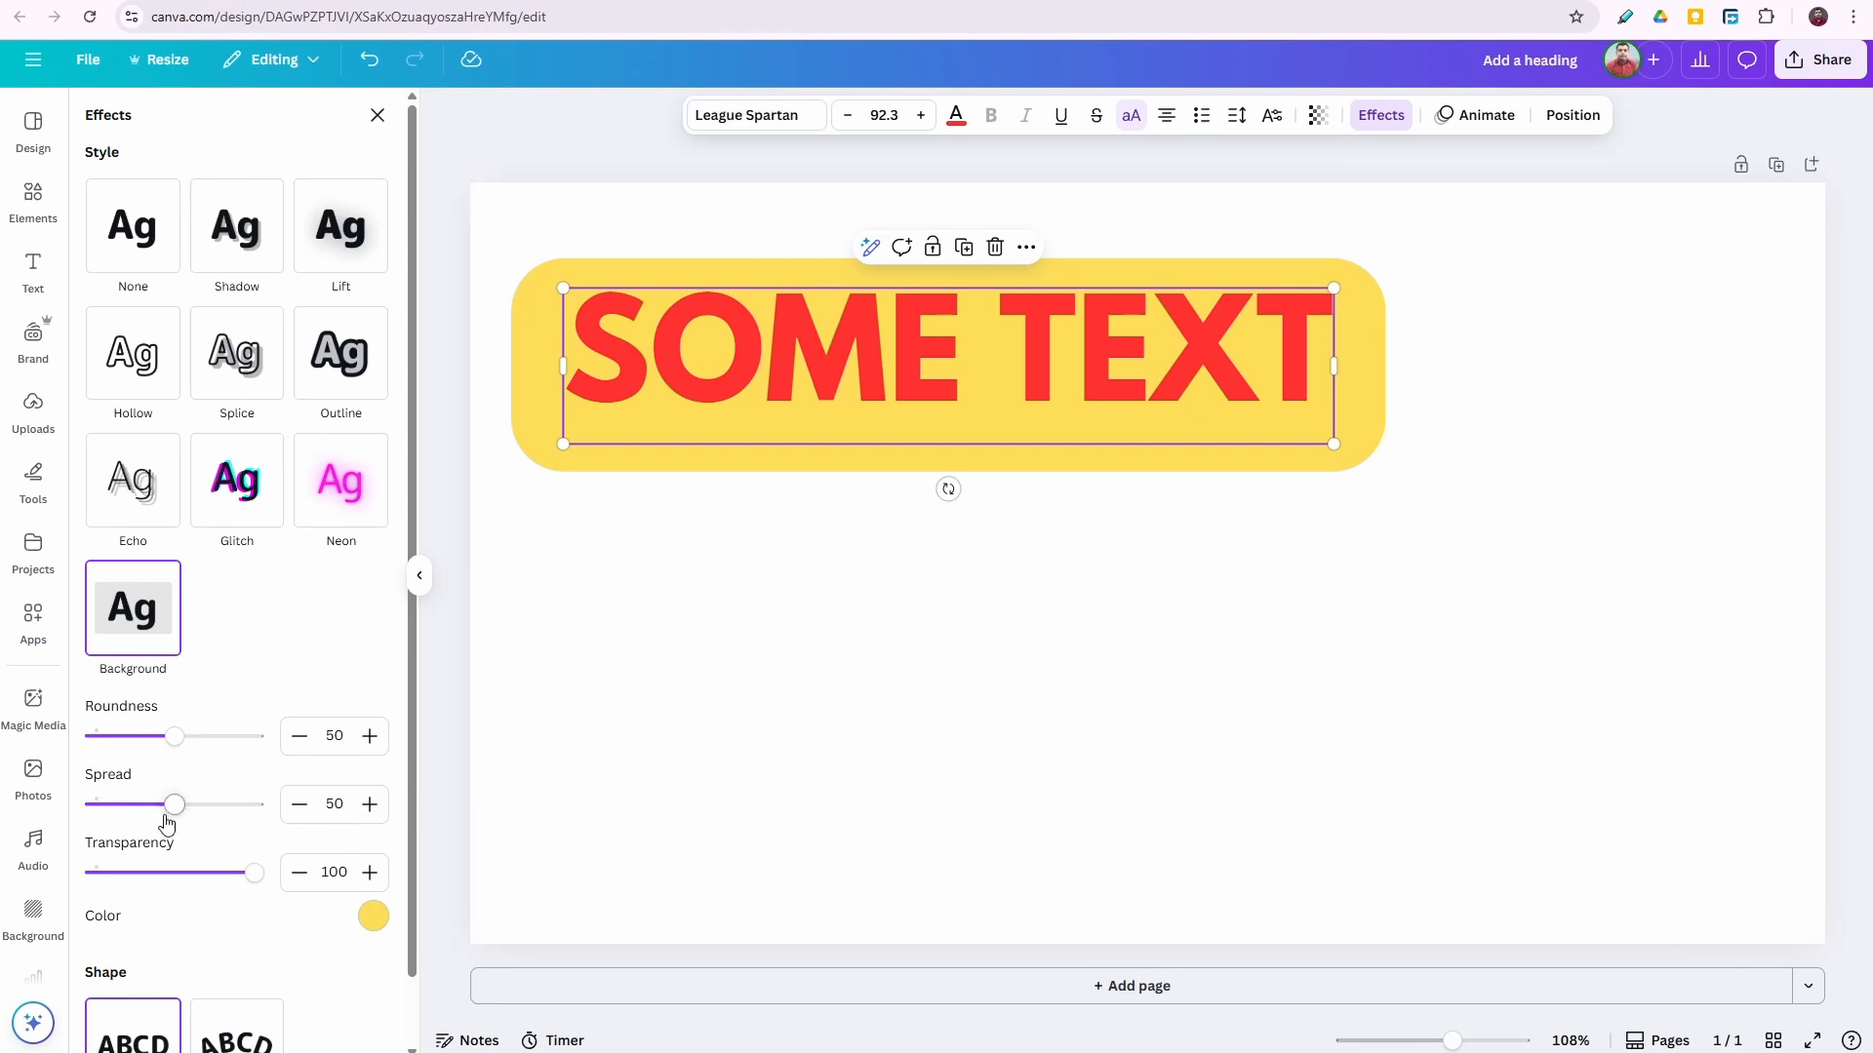
drag(257, 881, 162, 883)
mouse_move(174, 805)
mouse_down()
mouse_move(141, 804)
mouse_move(190, 805)
mouse_up()
drag(181, 737, 120, 735)
drag(183, 812, 133, 812)
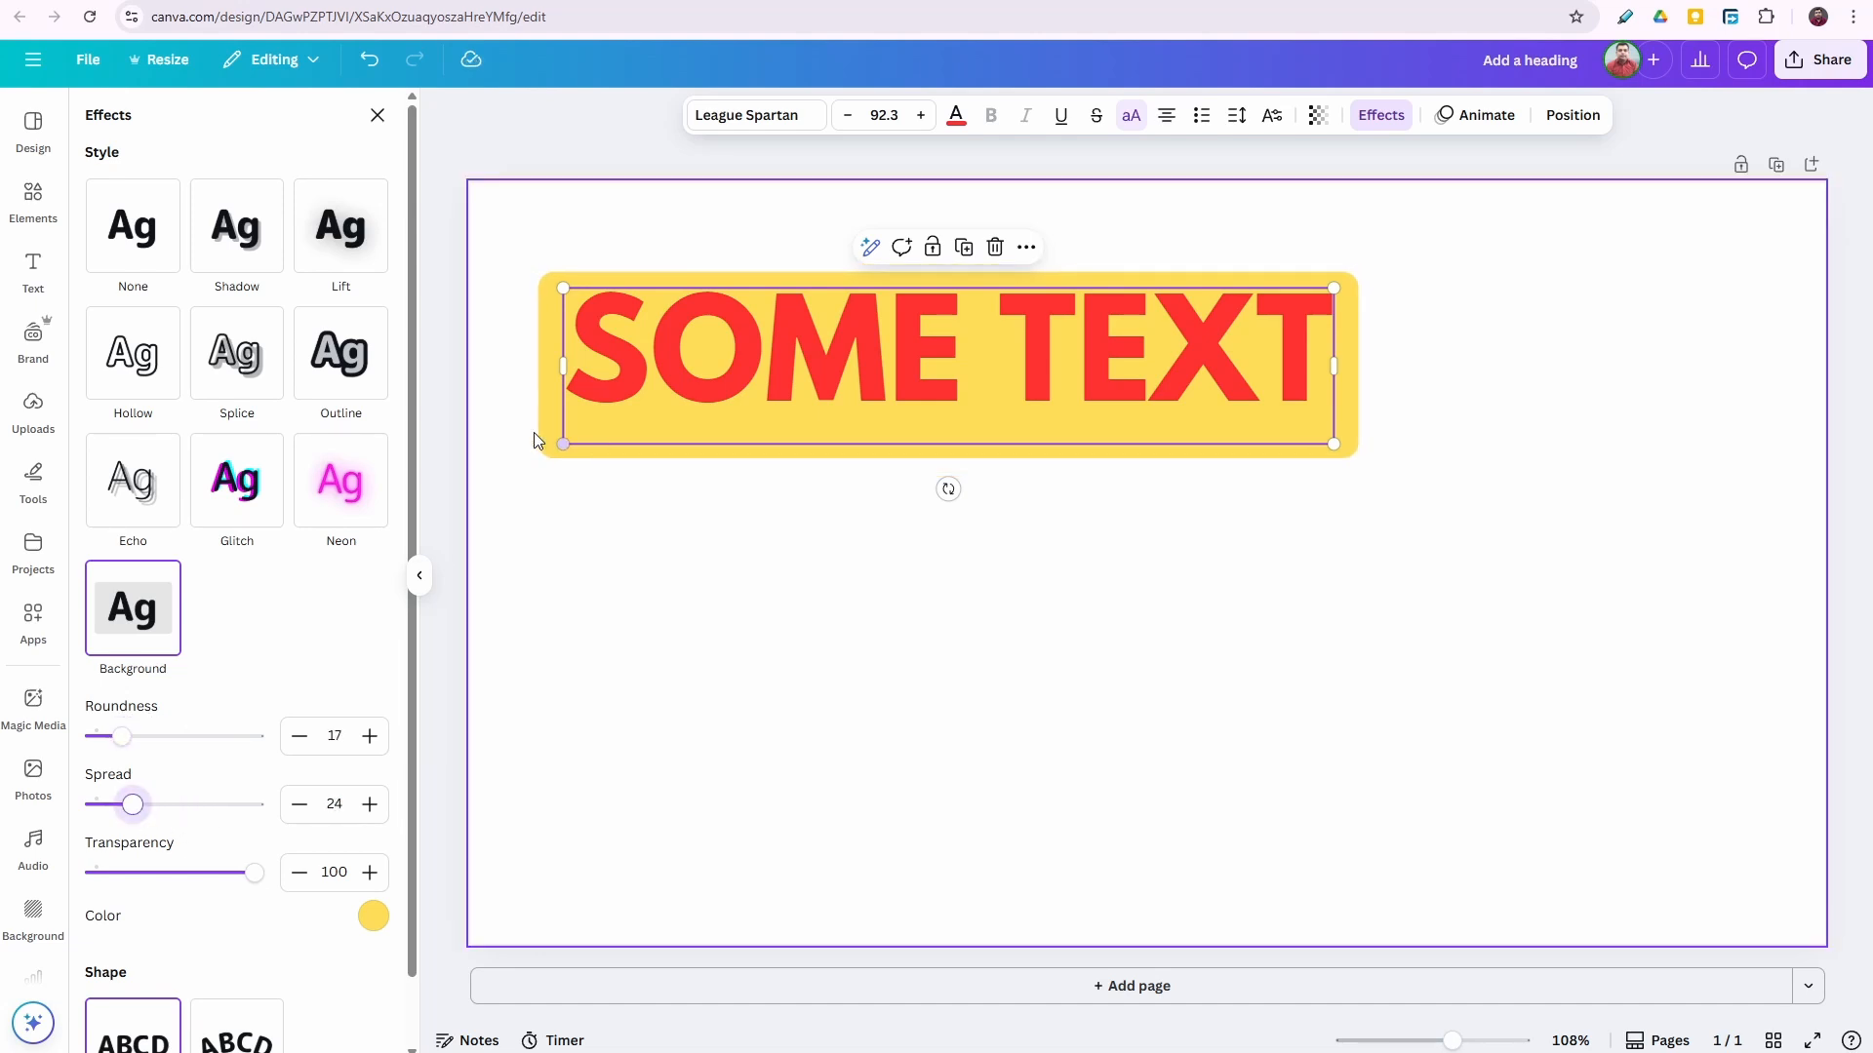
Add a second line reading HERE to the heading and left-align the text.
double_click(1307, 351)
click(1320, 376)
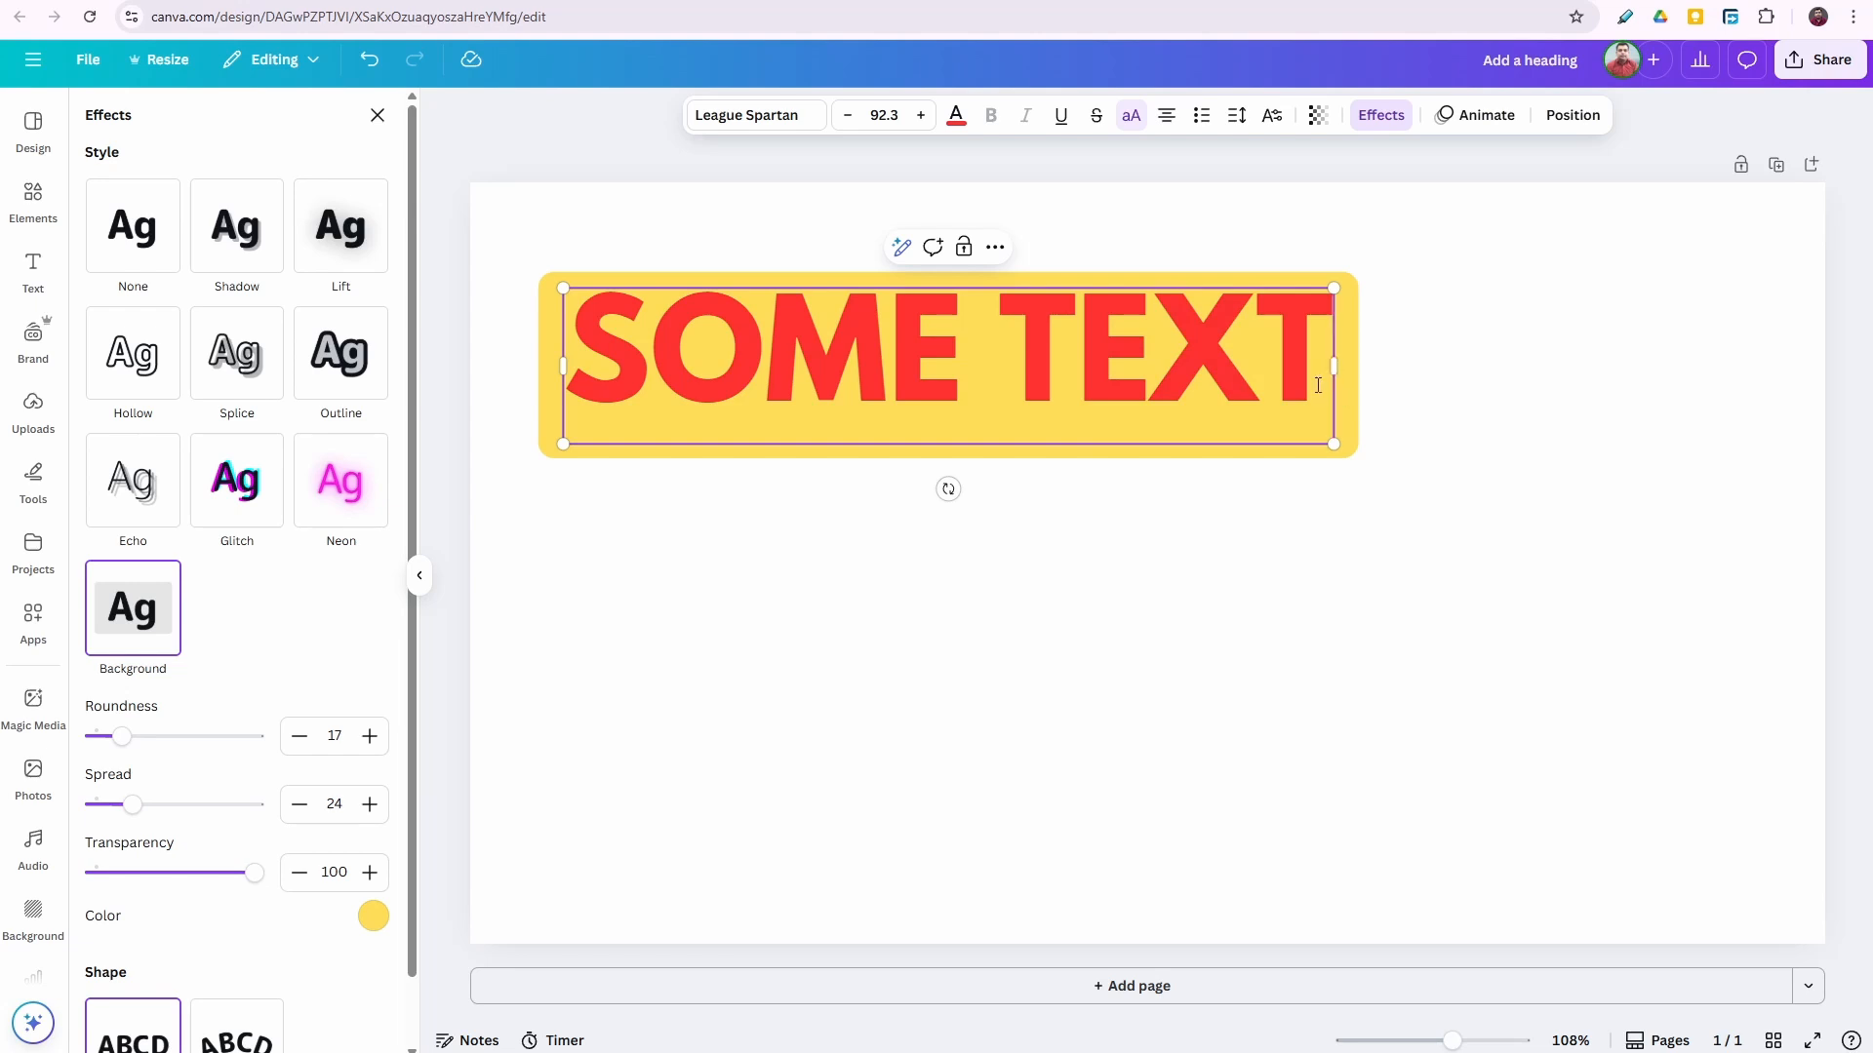
key(Return)
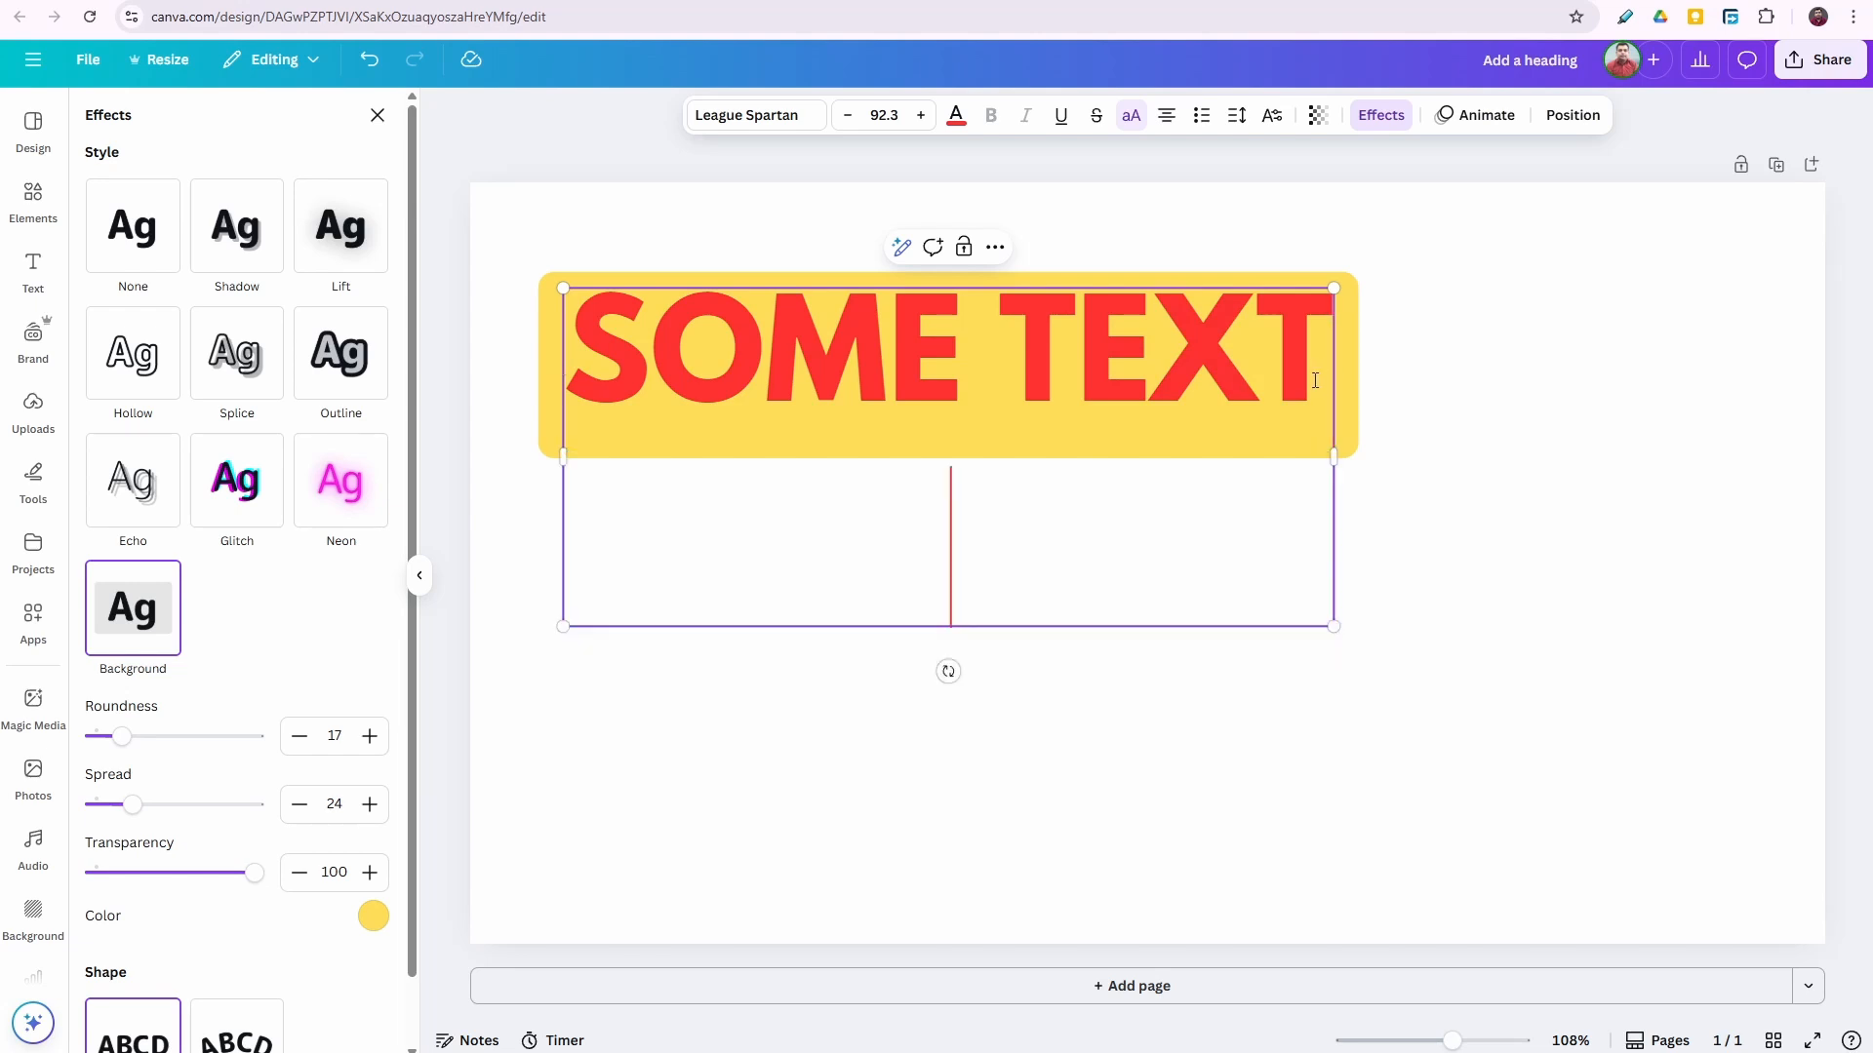
text(HERE)
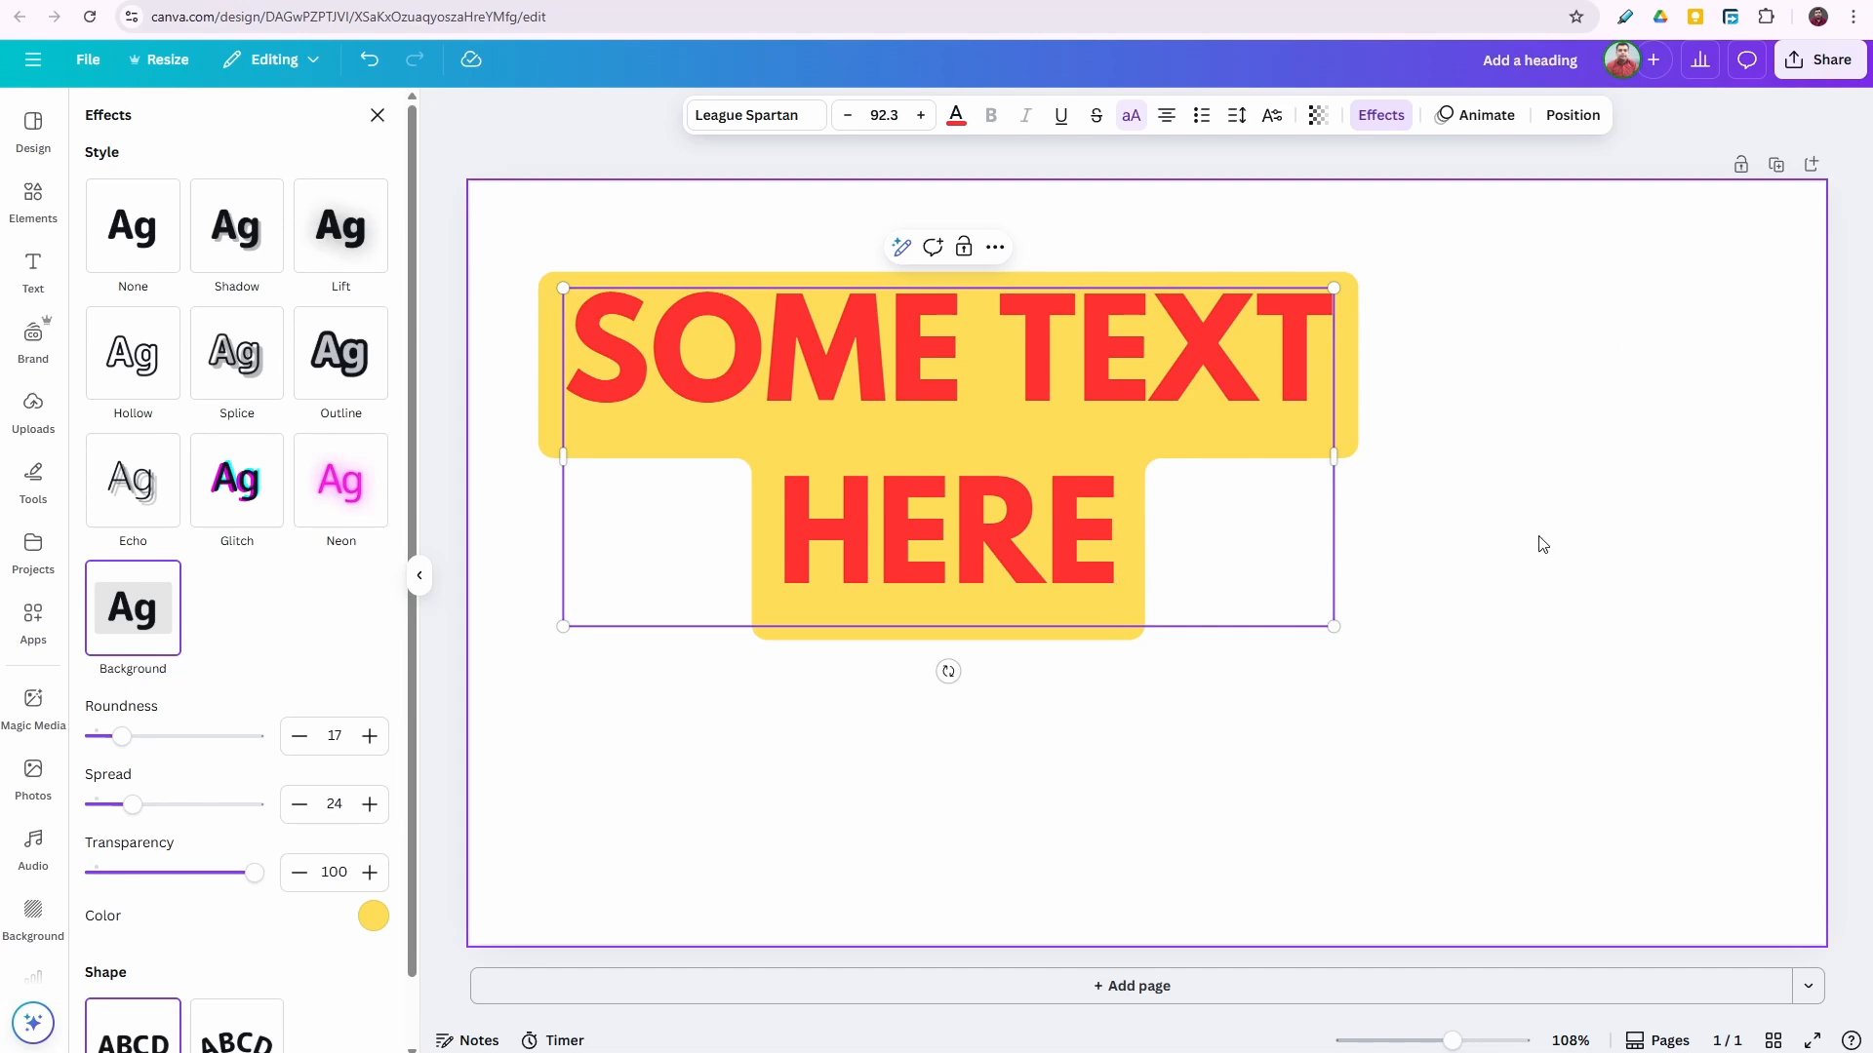
key(Escape)
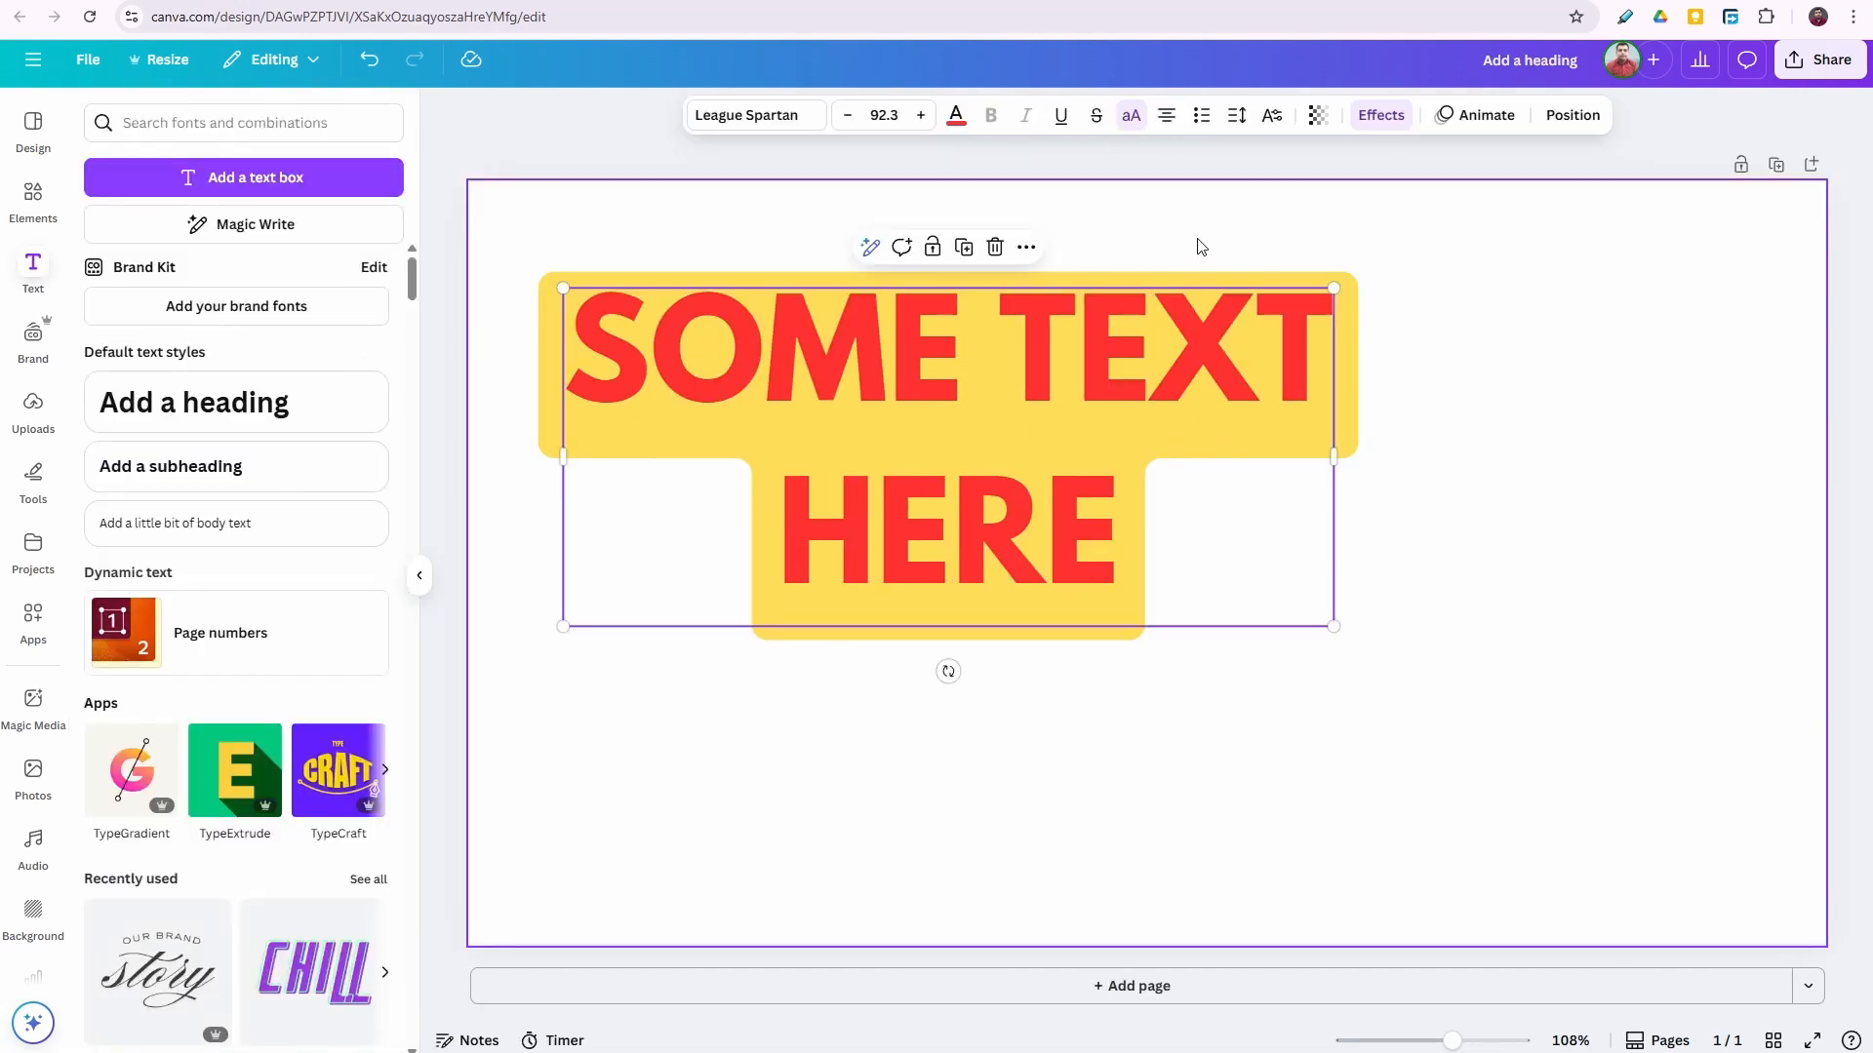
click(1166, 119)
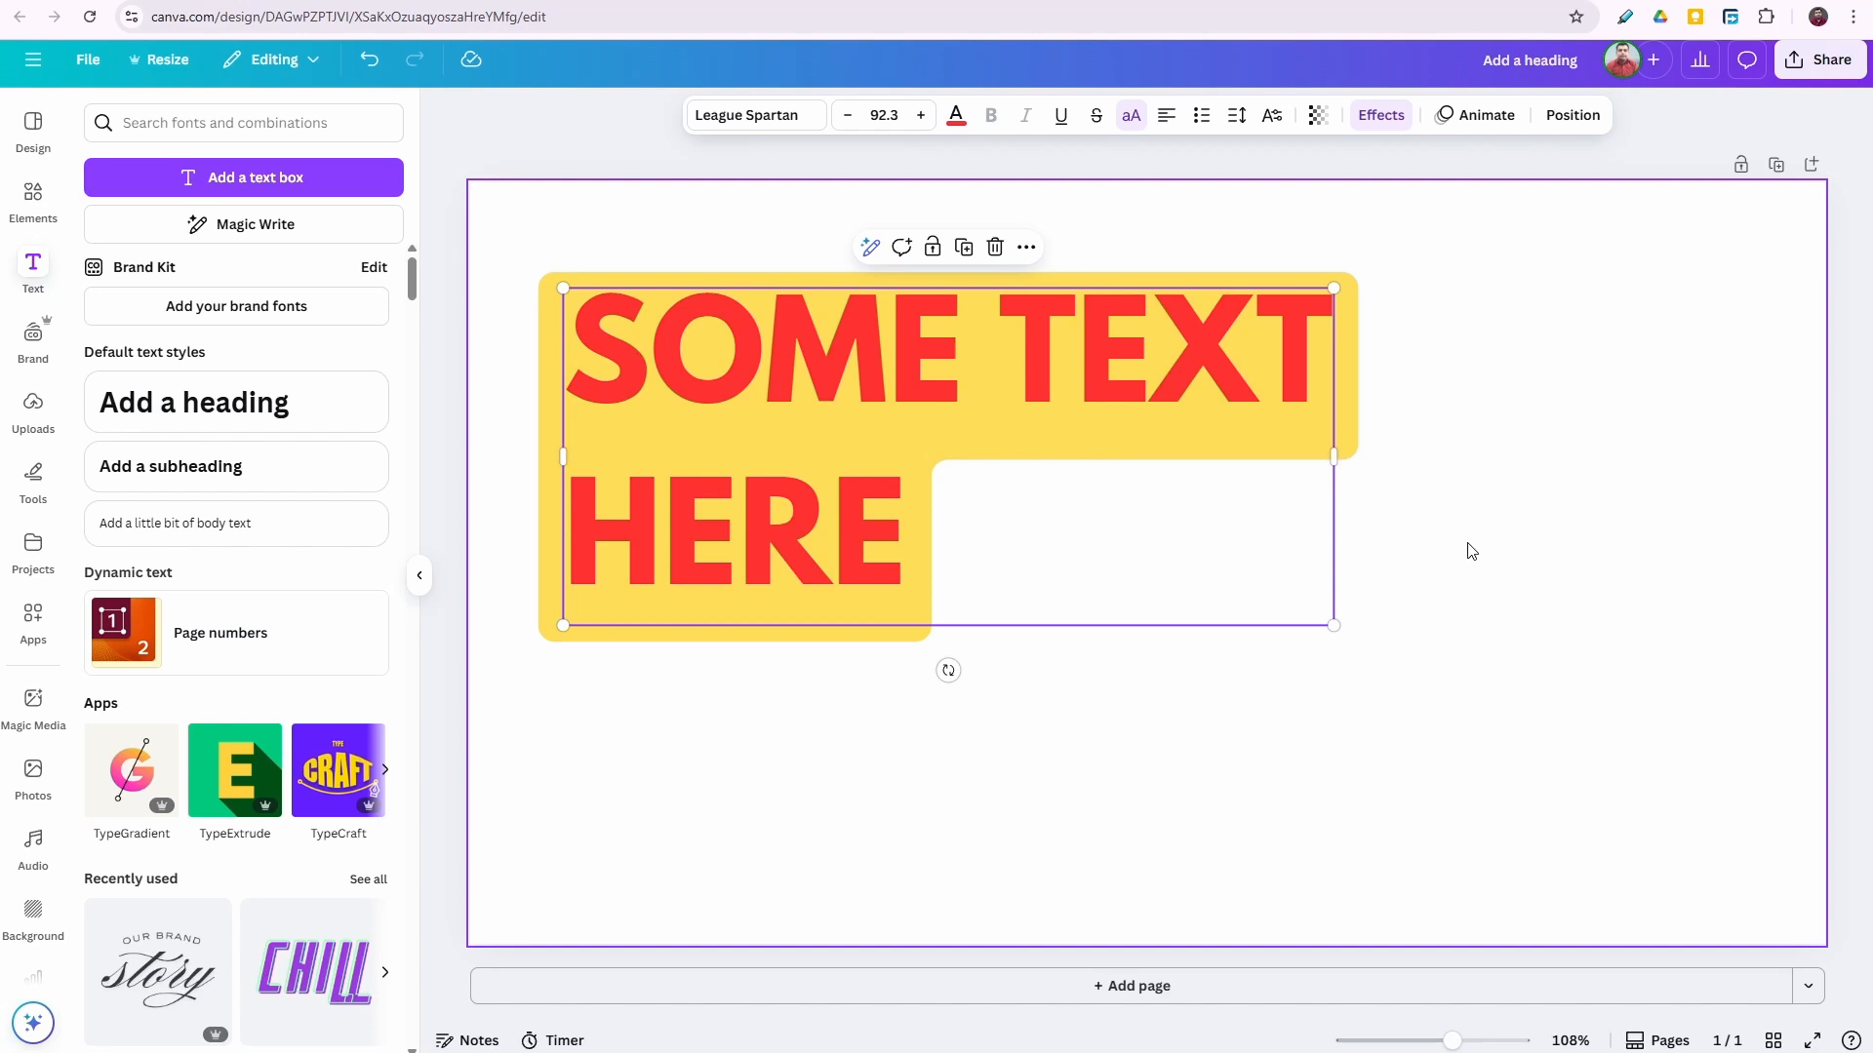
Set the heading's background spread to 10, its letter spacing to 24 and its line spacing to 1.42.
click(1382, 114)
drag(124, 803, 110, 863)
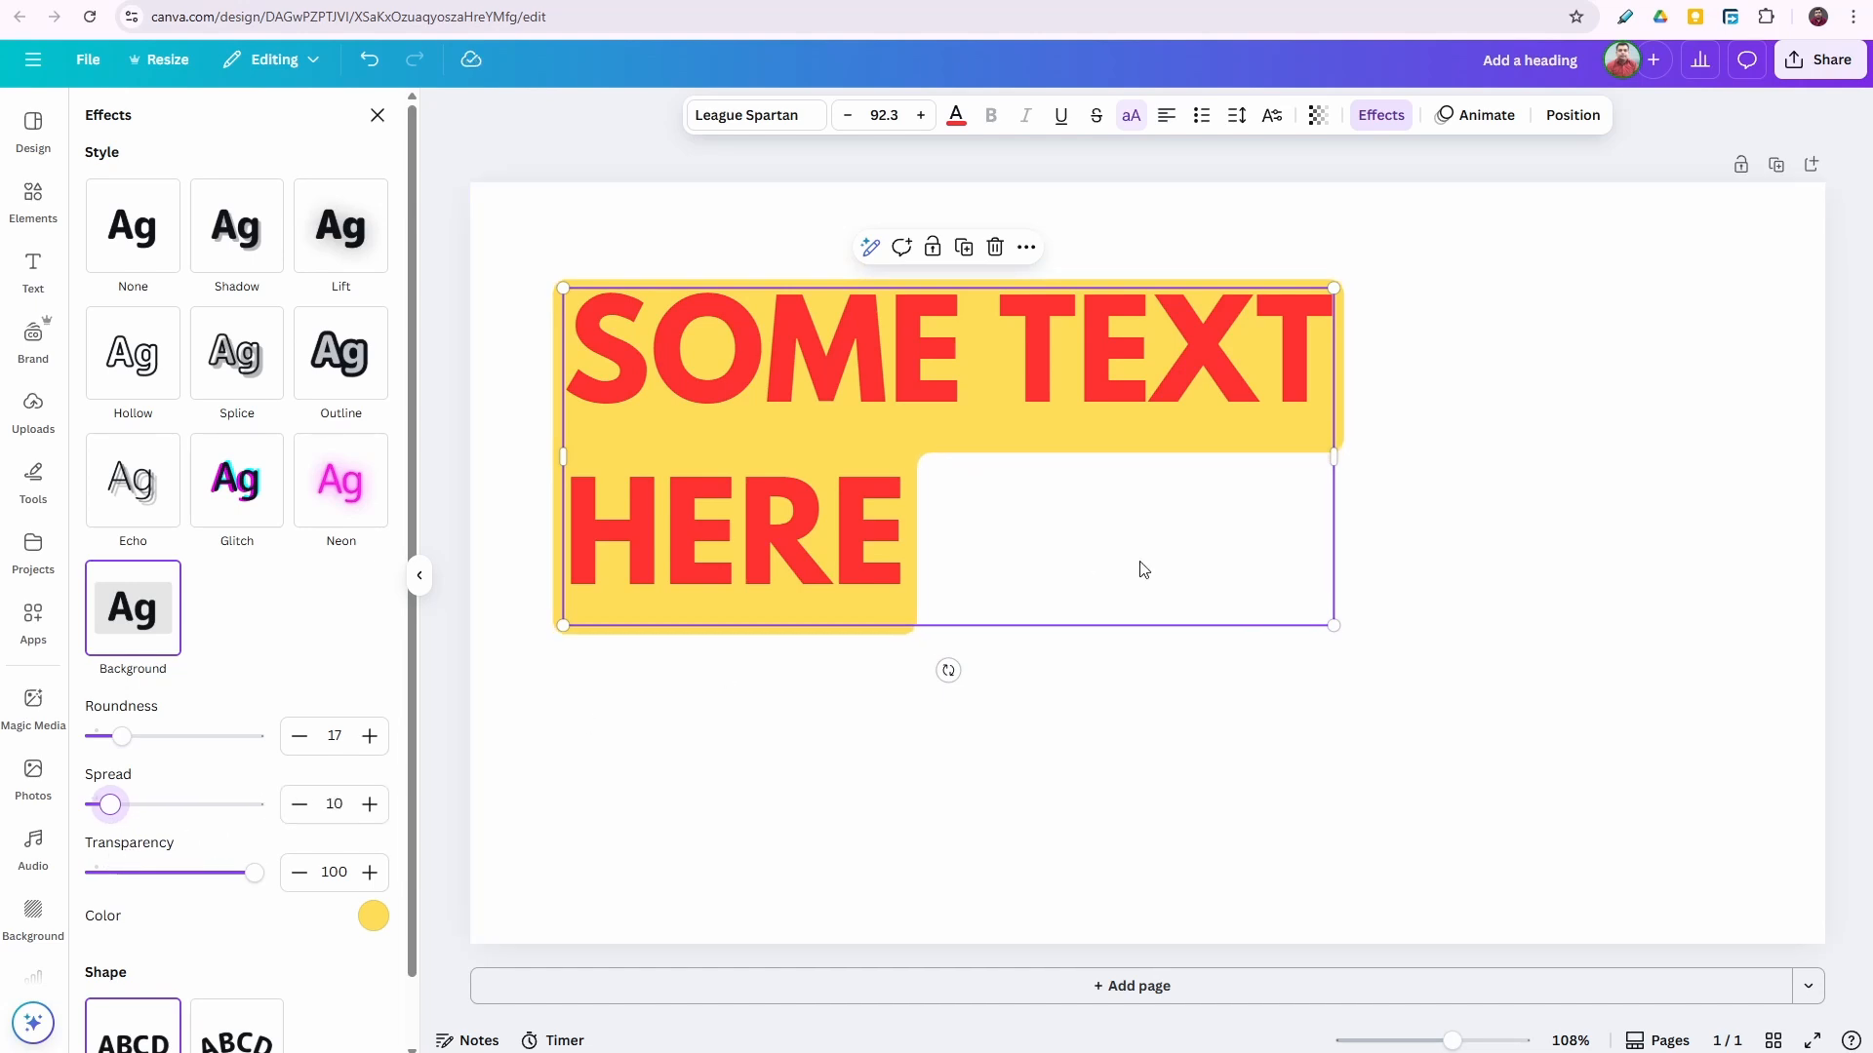
click(1237, 115)
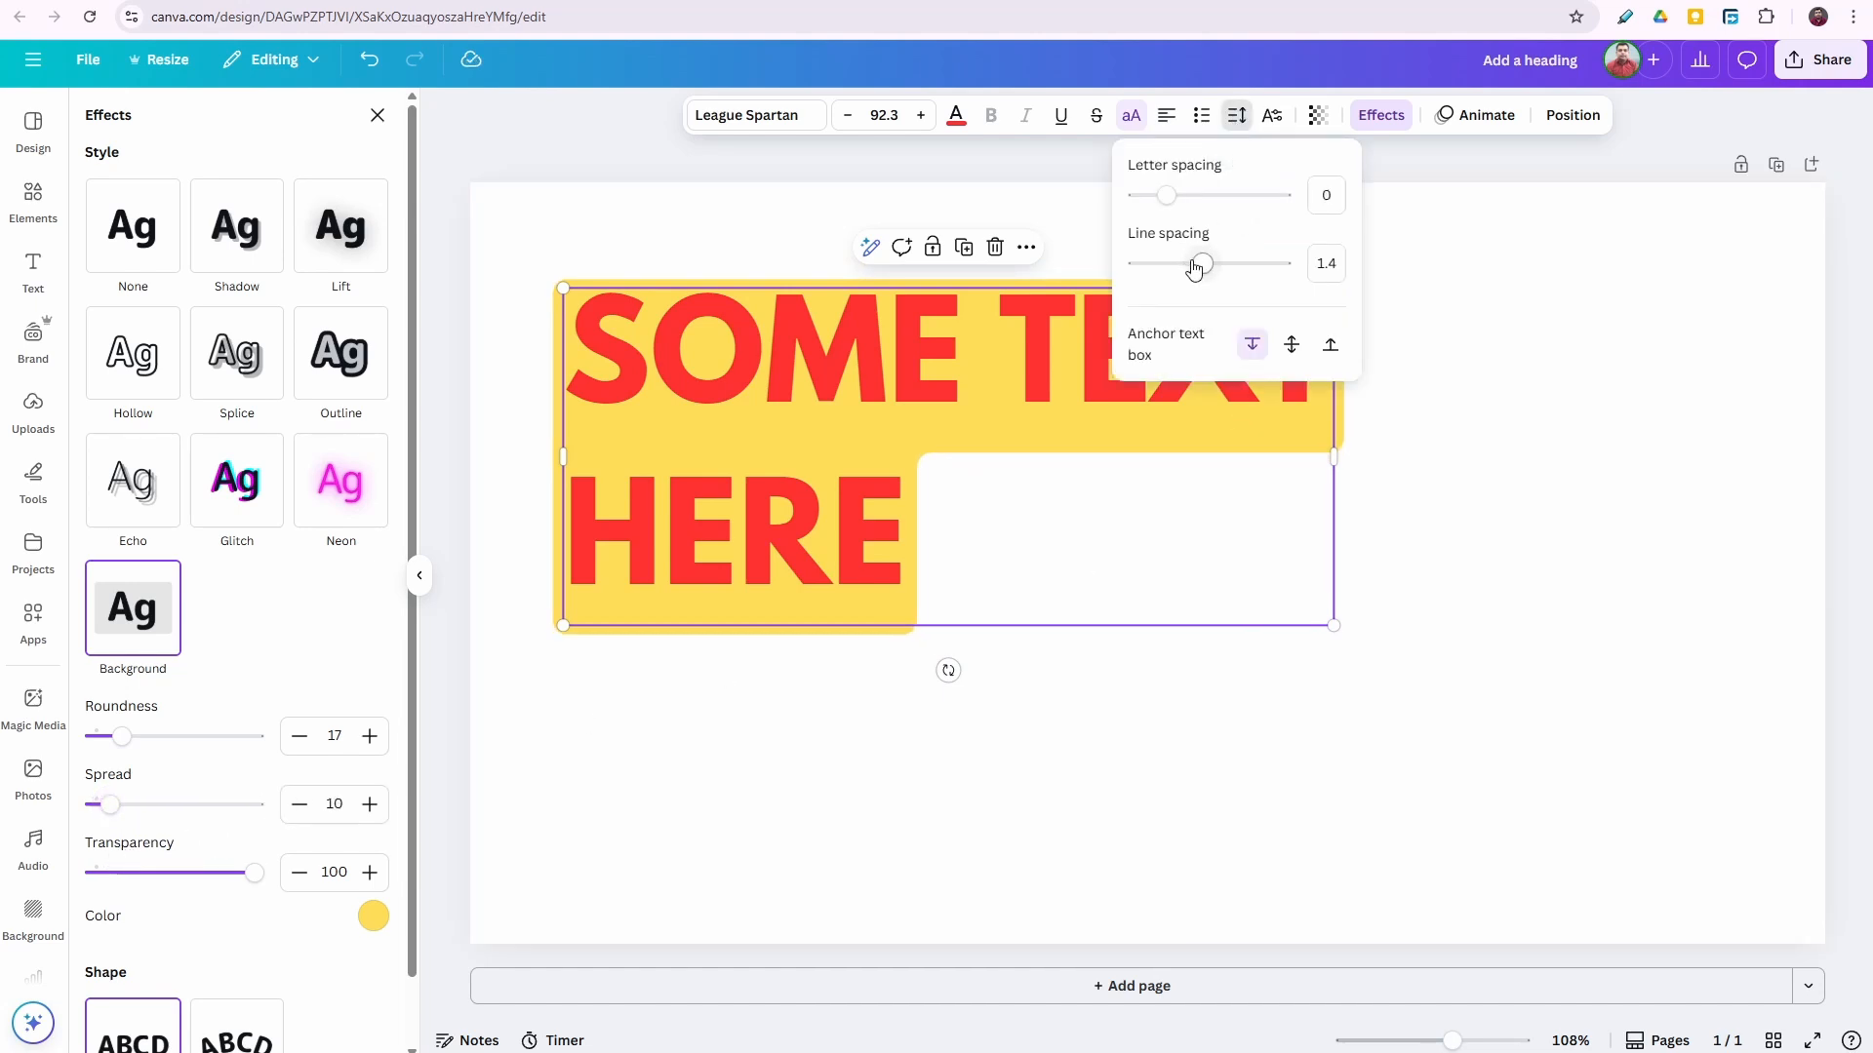
mouse_move(1201, 265)
mouse_down()
mouse_move(1161, 263)
mouse_move(1205, 263)
mouse_up()
mouse_move(1174, 202)
mouse_down()
mouse_move(1190, 196)
mouse_move(1170, 198)
mouse_up()
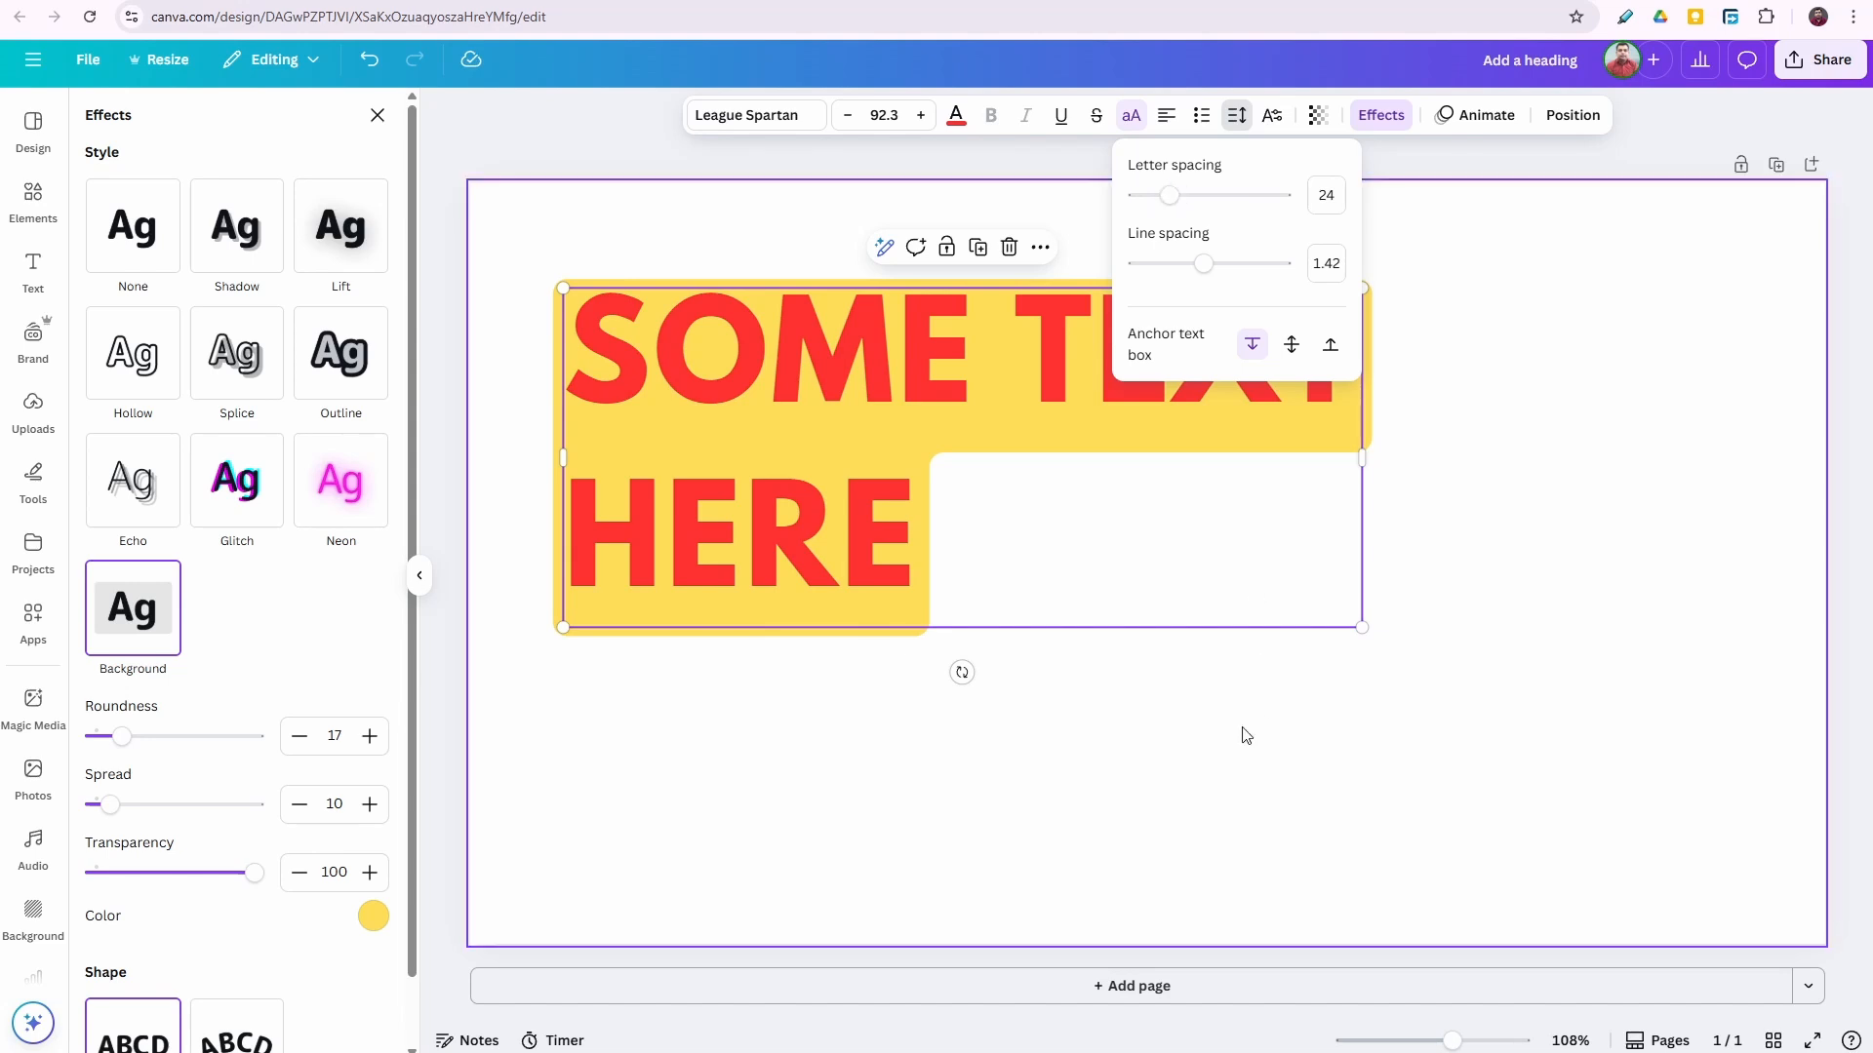
click(1079, 794)
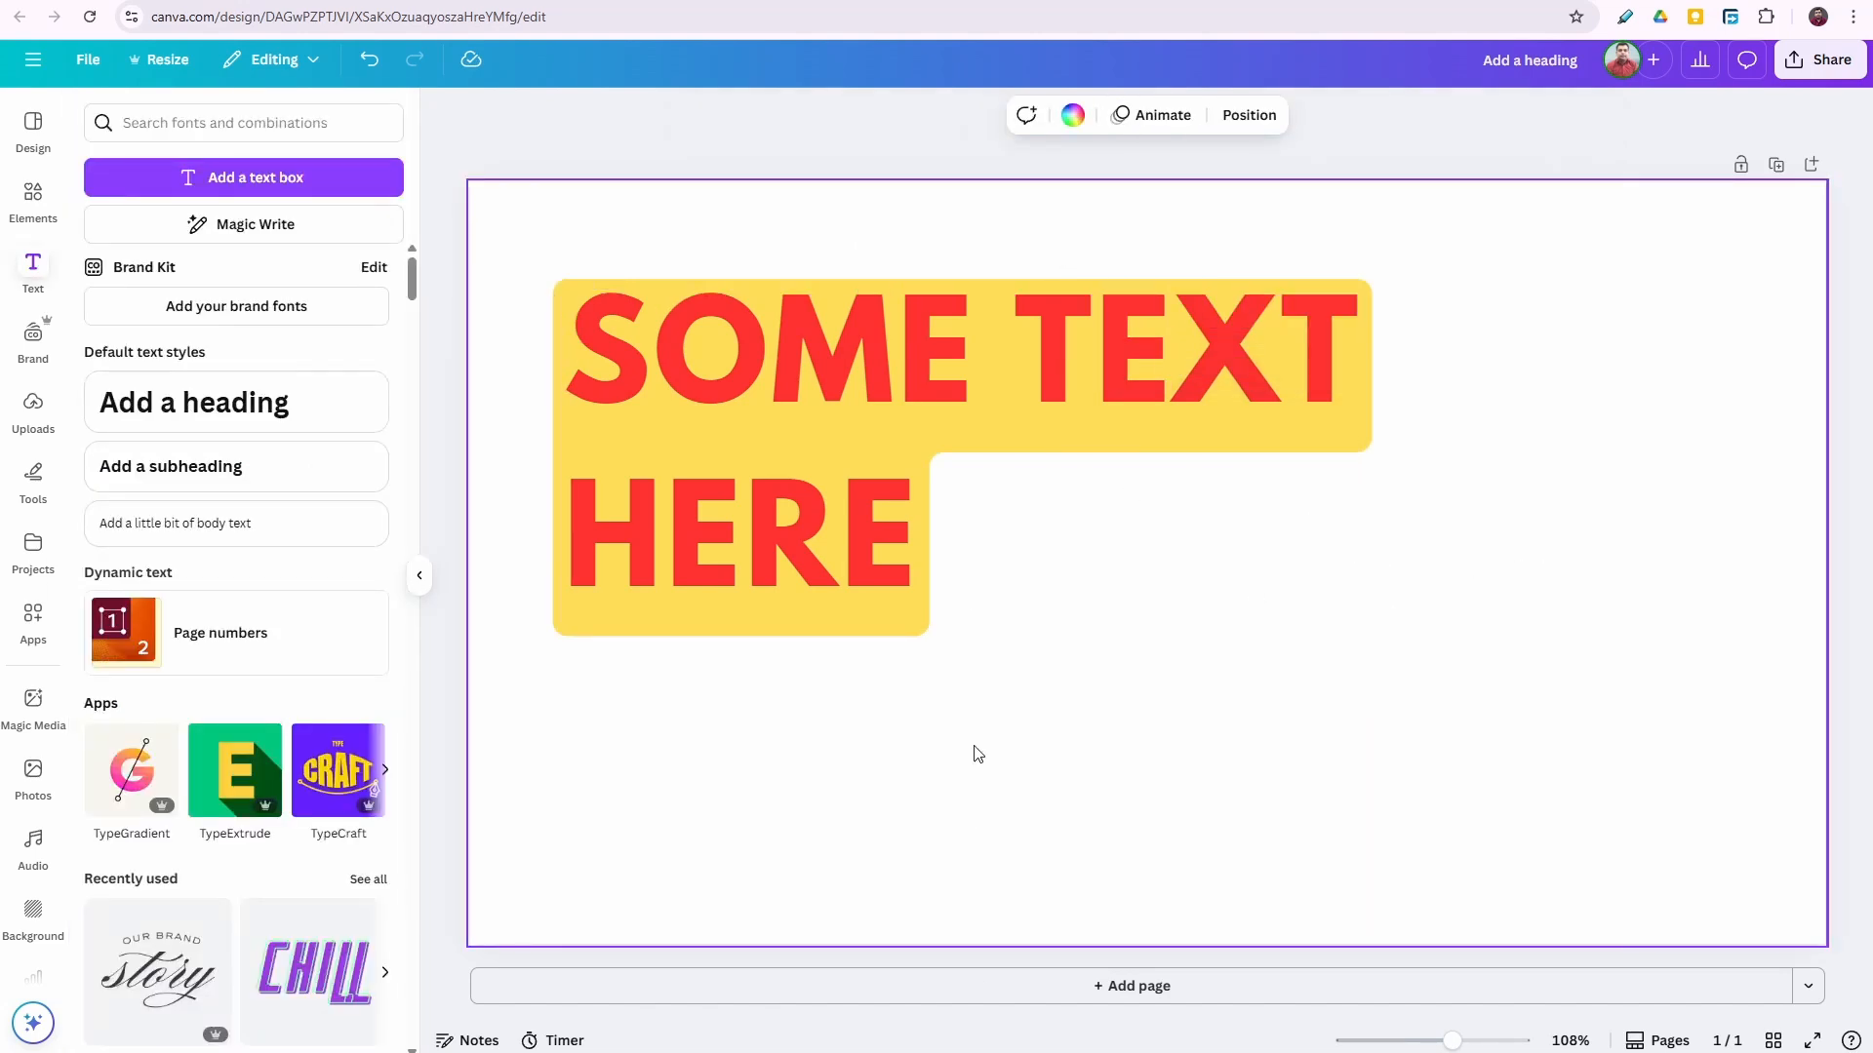
Apply the Curve shape to the heading and enlarge it to font size 125.
click(1042, 614)
click(1381, 117)
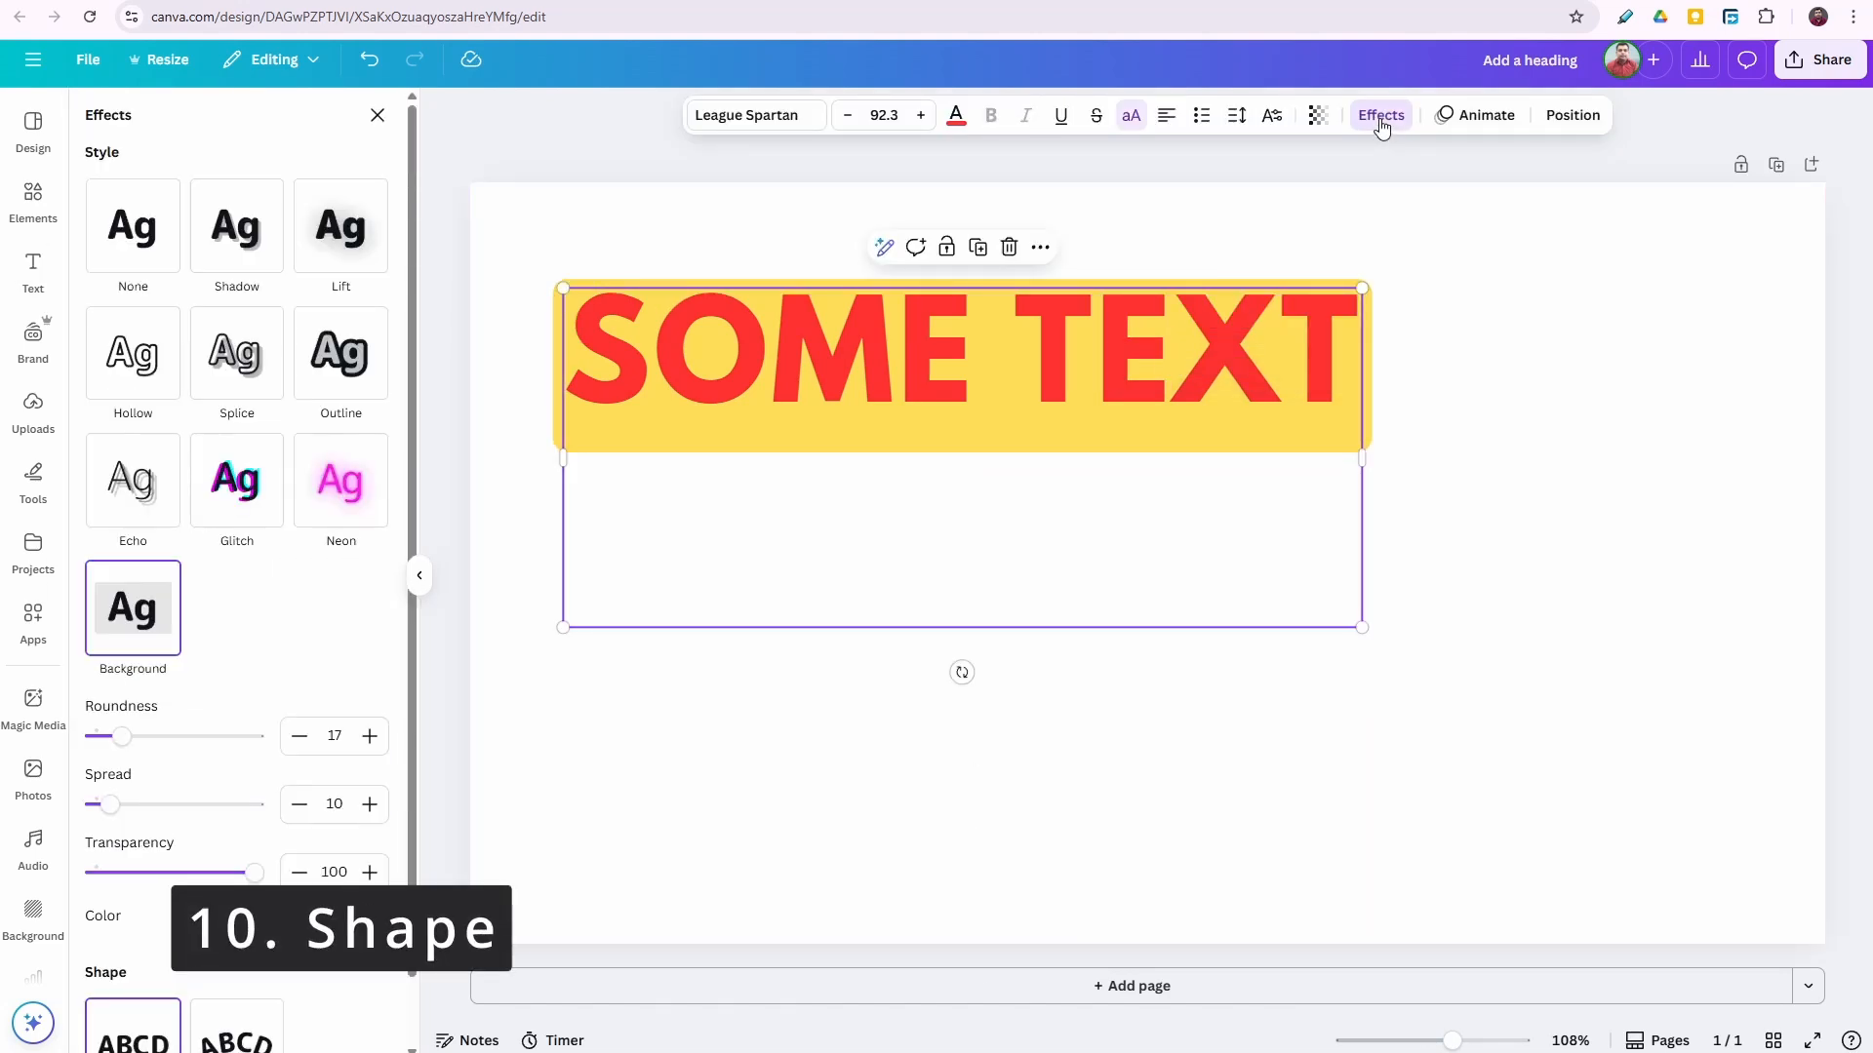
scroll(238, 681, down, 1)
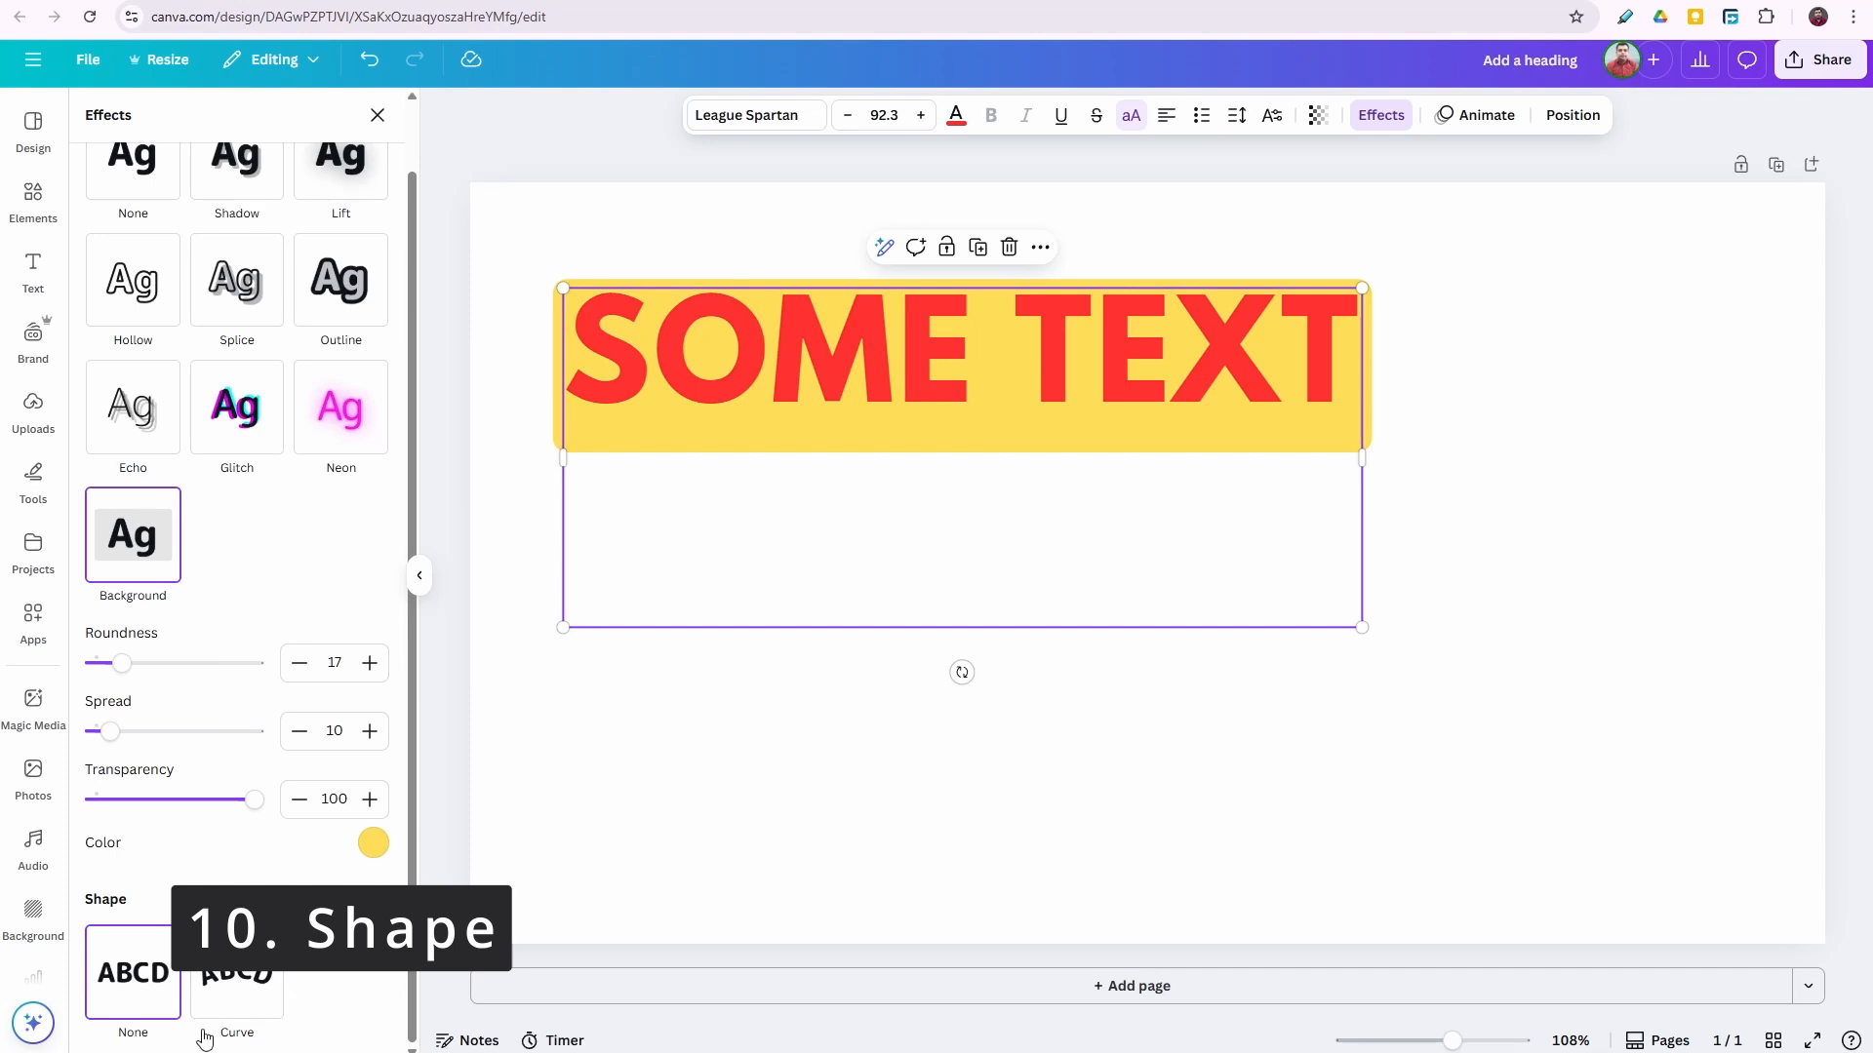
click(244, 995)
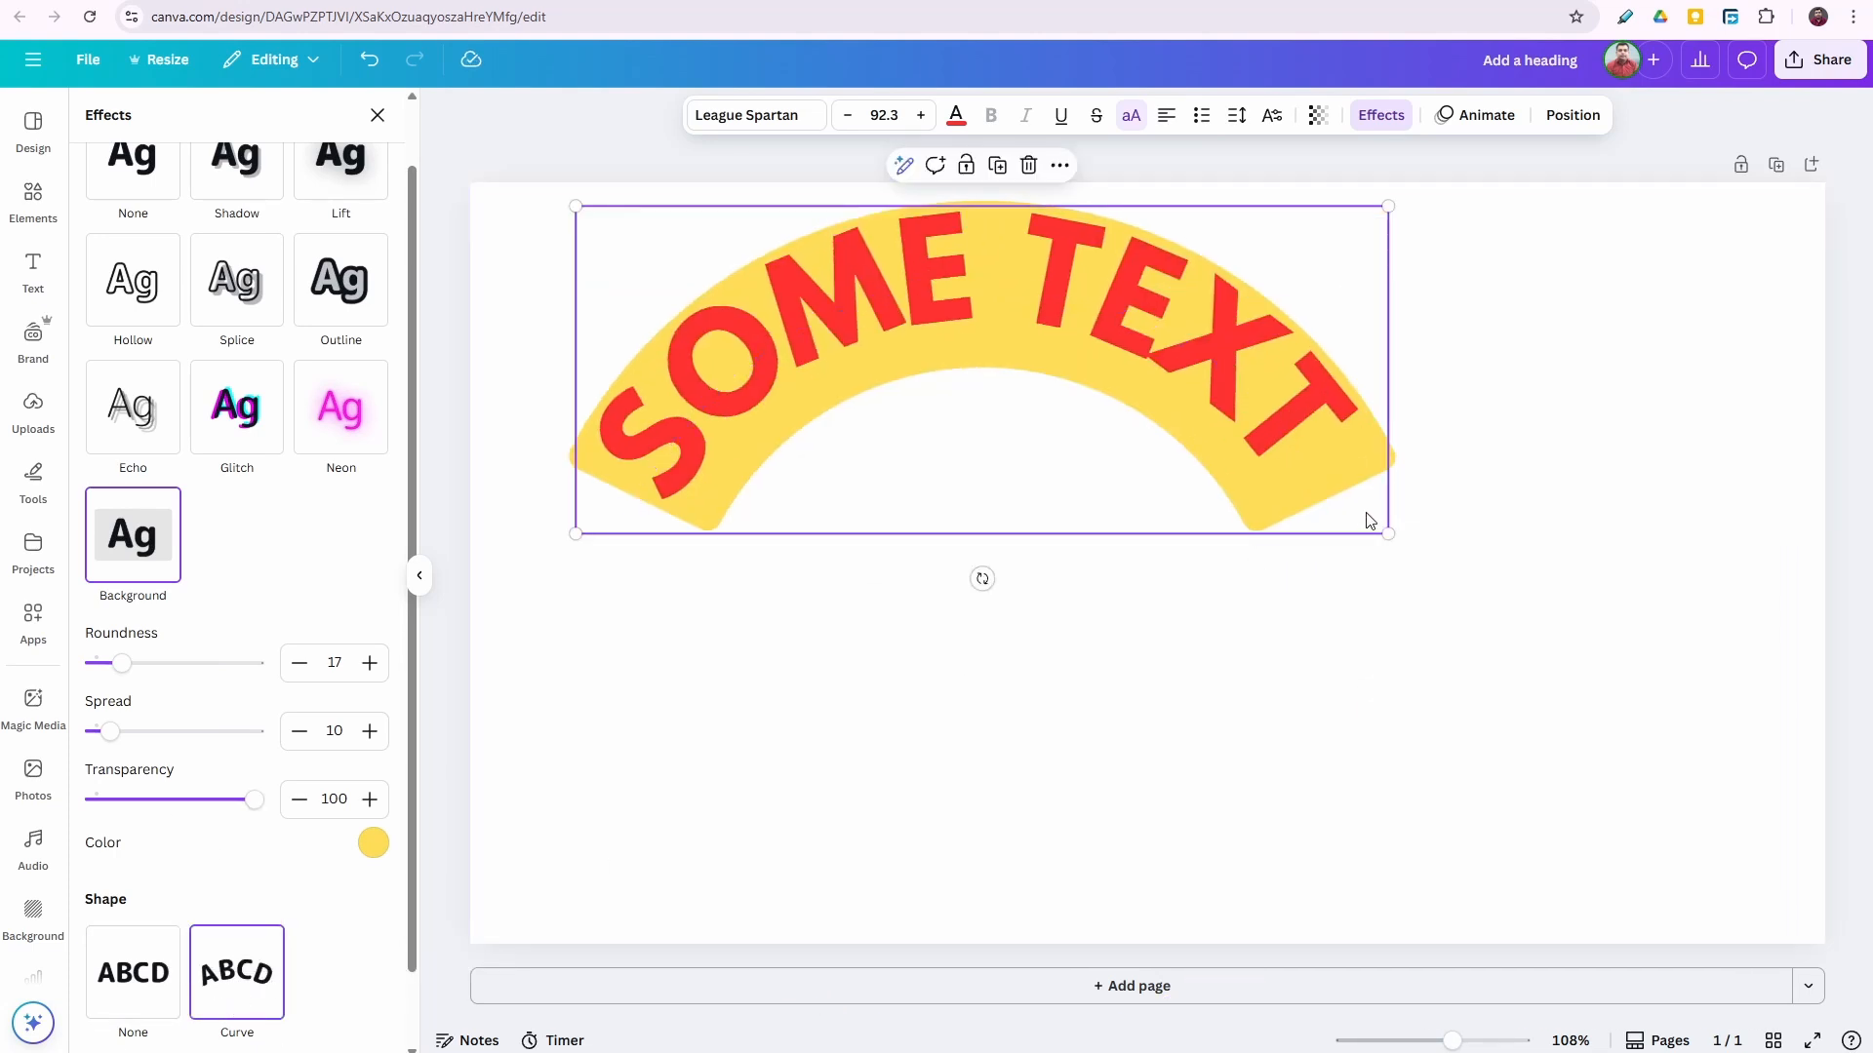
drag(1390, 532, 1648, 755)
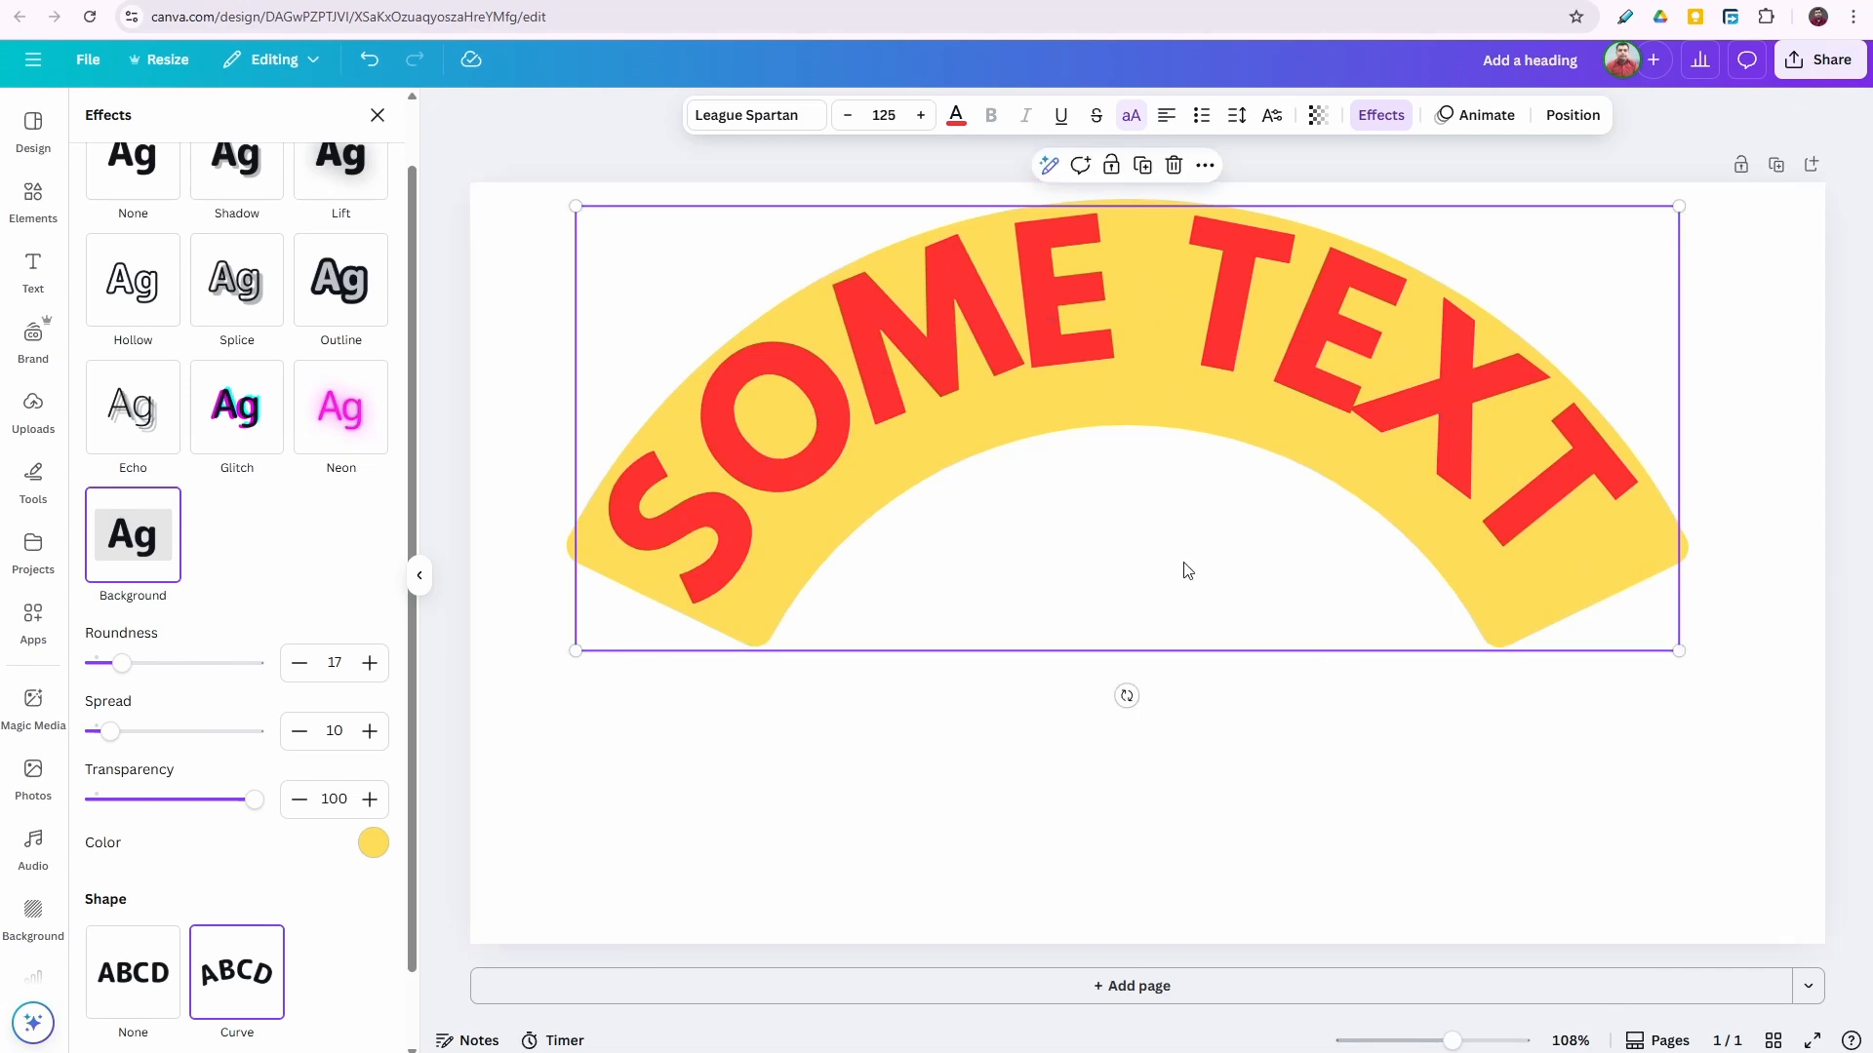
Move the curved heading down toward the page's middle and set its curve to -45.
drag(1184, 561, 1198, 671)
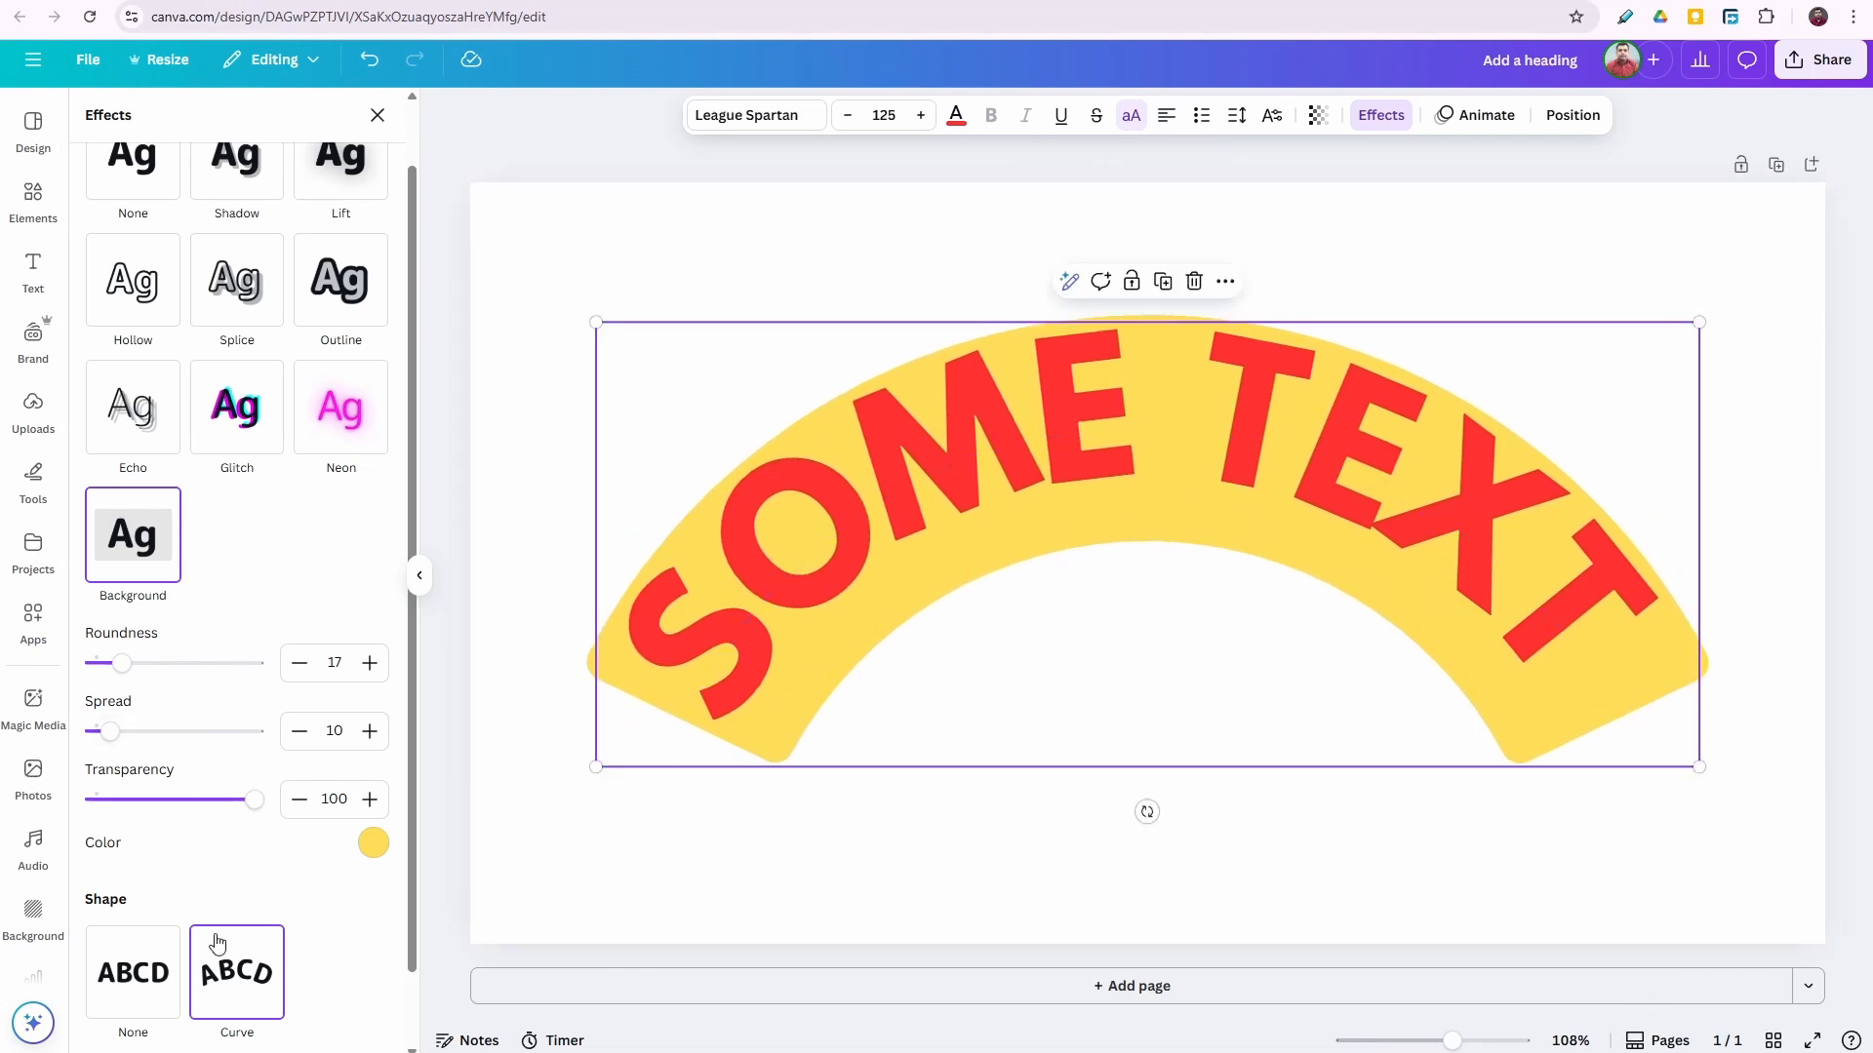
scroll(276, 897, down, 1)
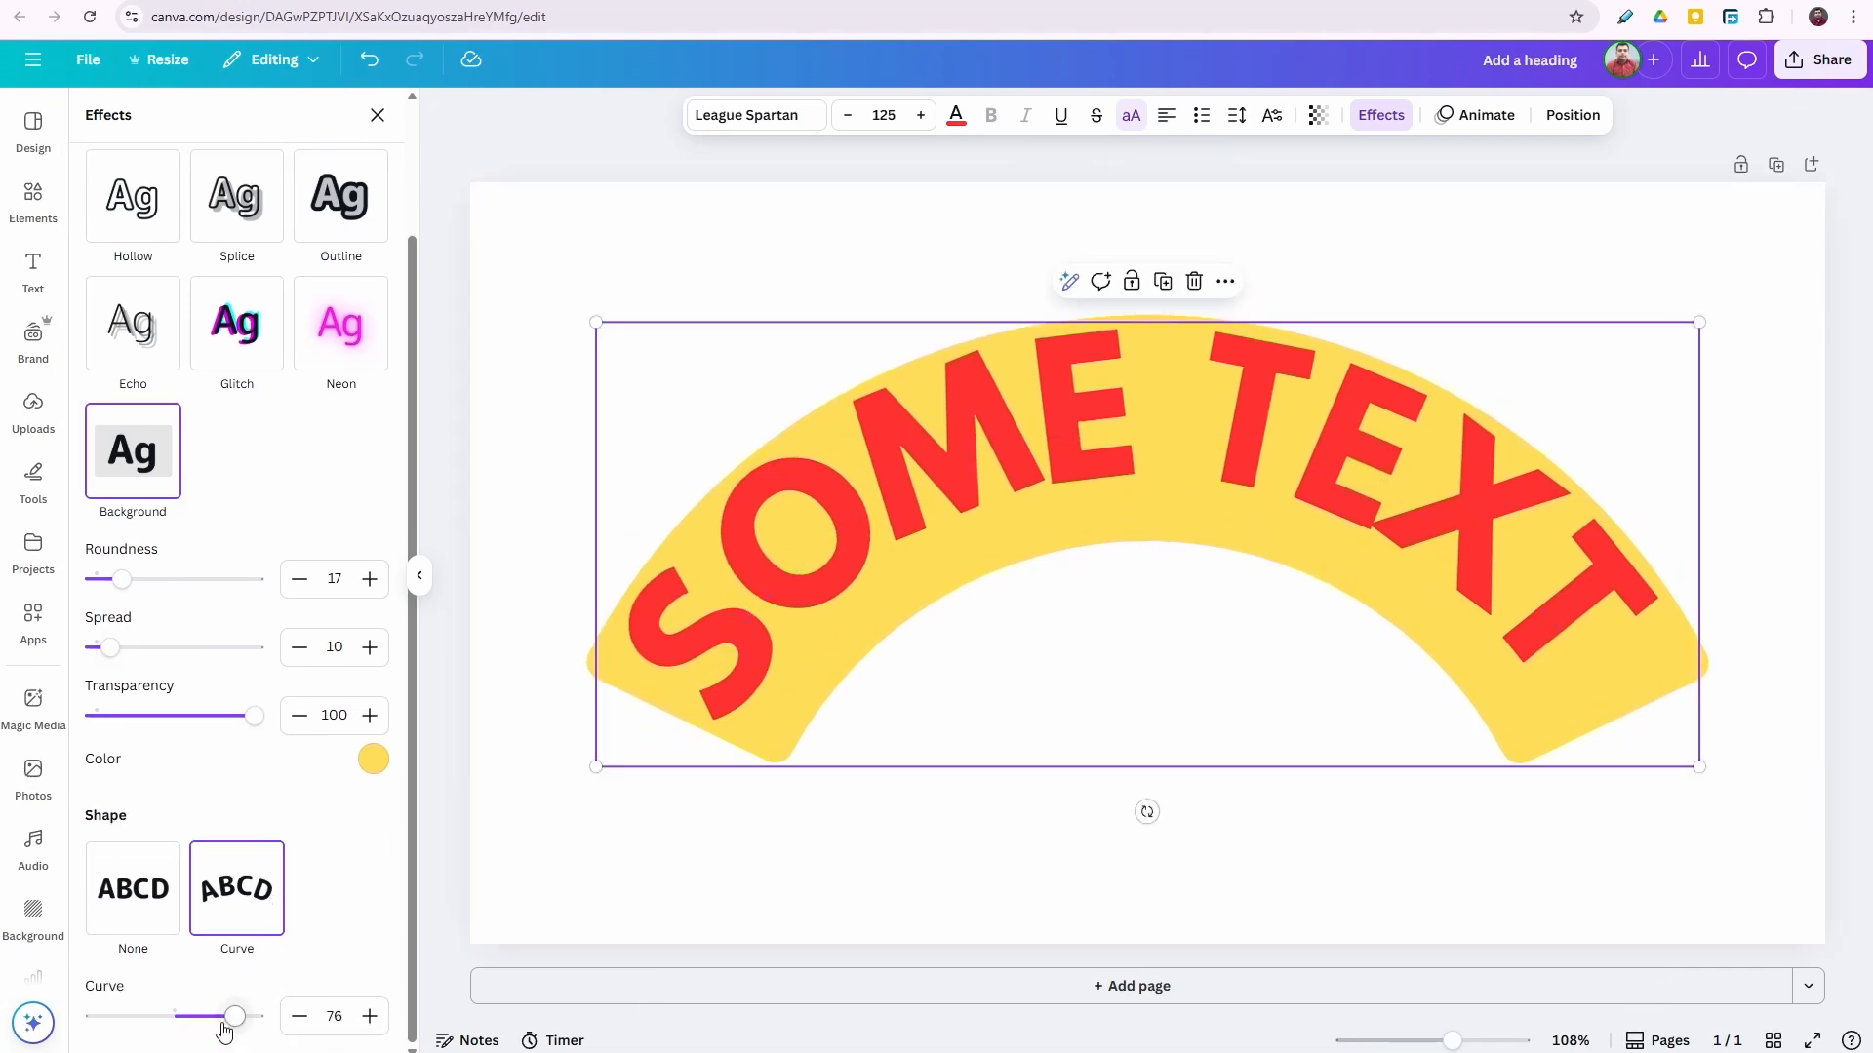
drag(235, 1021, 140, 1004)
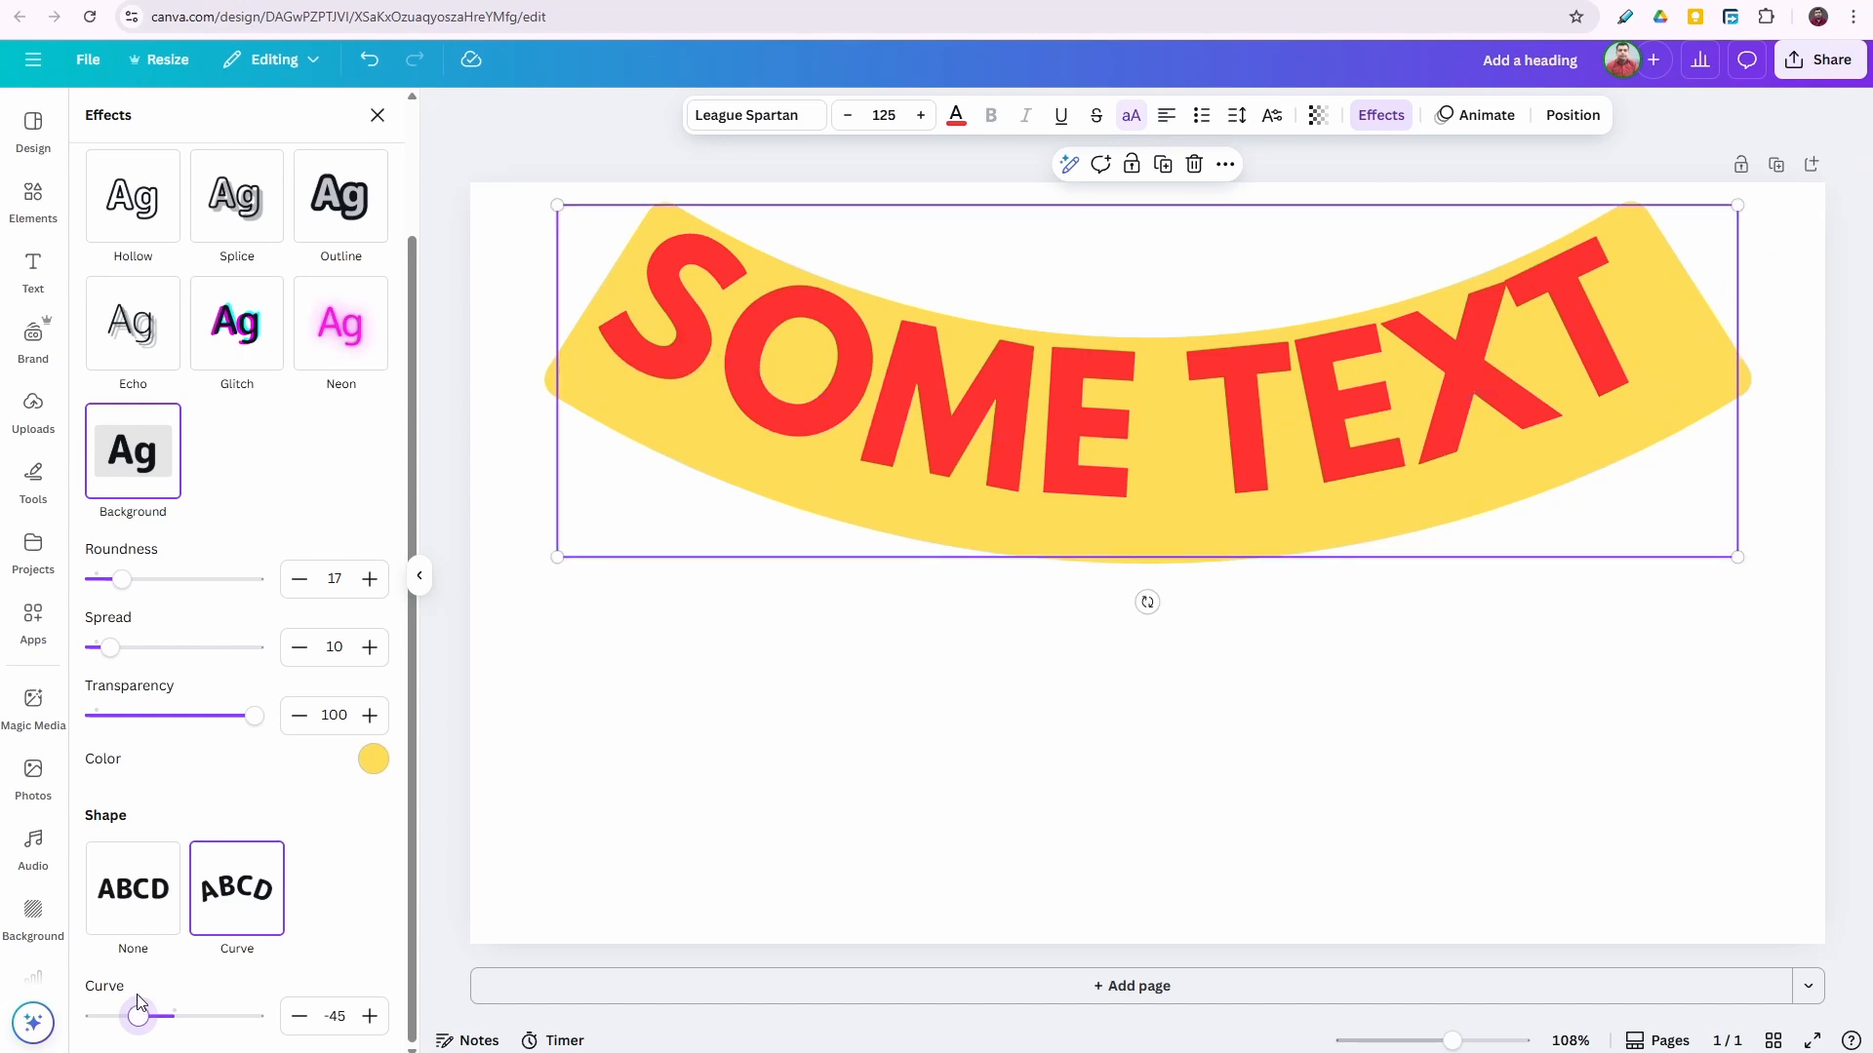
Switch the curved heading to the Outline effect, bend it into a gentle upward arch, and close the effect settings.
click(340, 195)
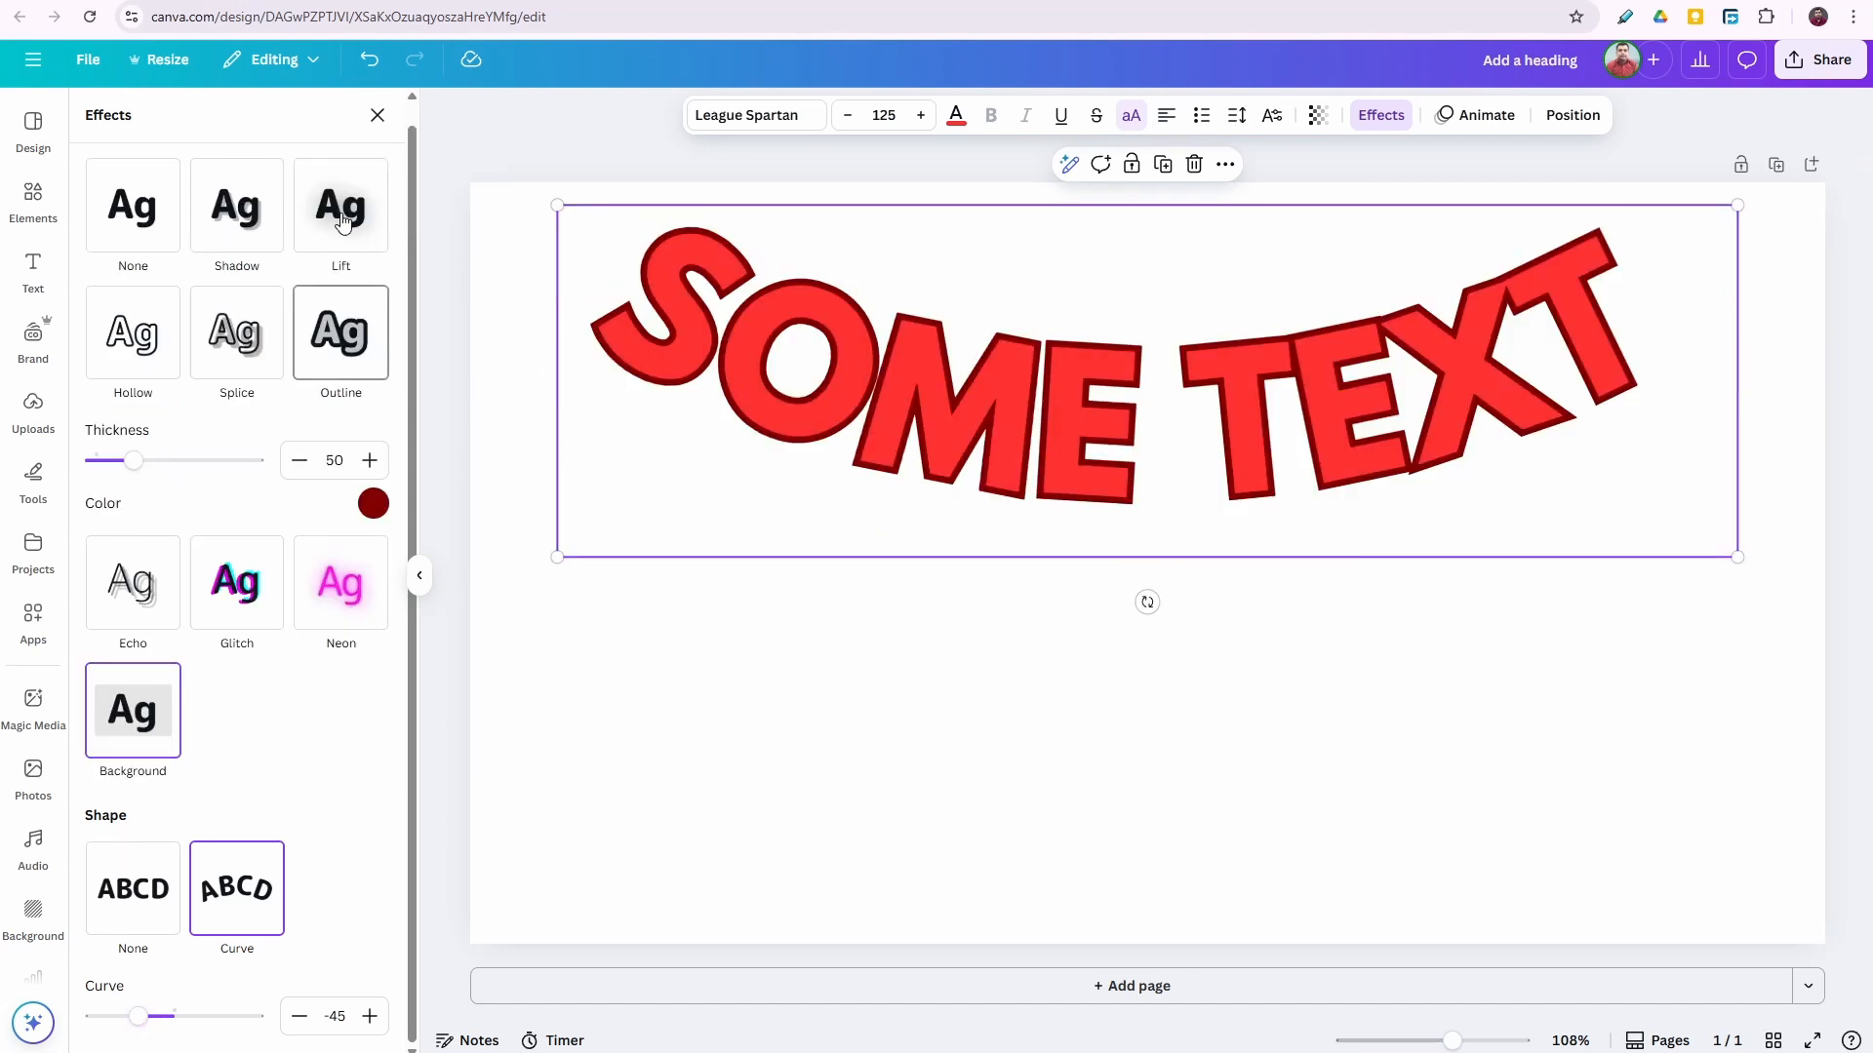
mouse_move(210, 1016)
mouse_down()
mouse_move(255, 1024)
mouse_move(187, 1024)
mouse_up()
click(376, 116)
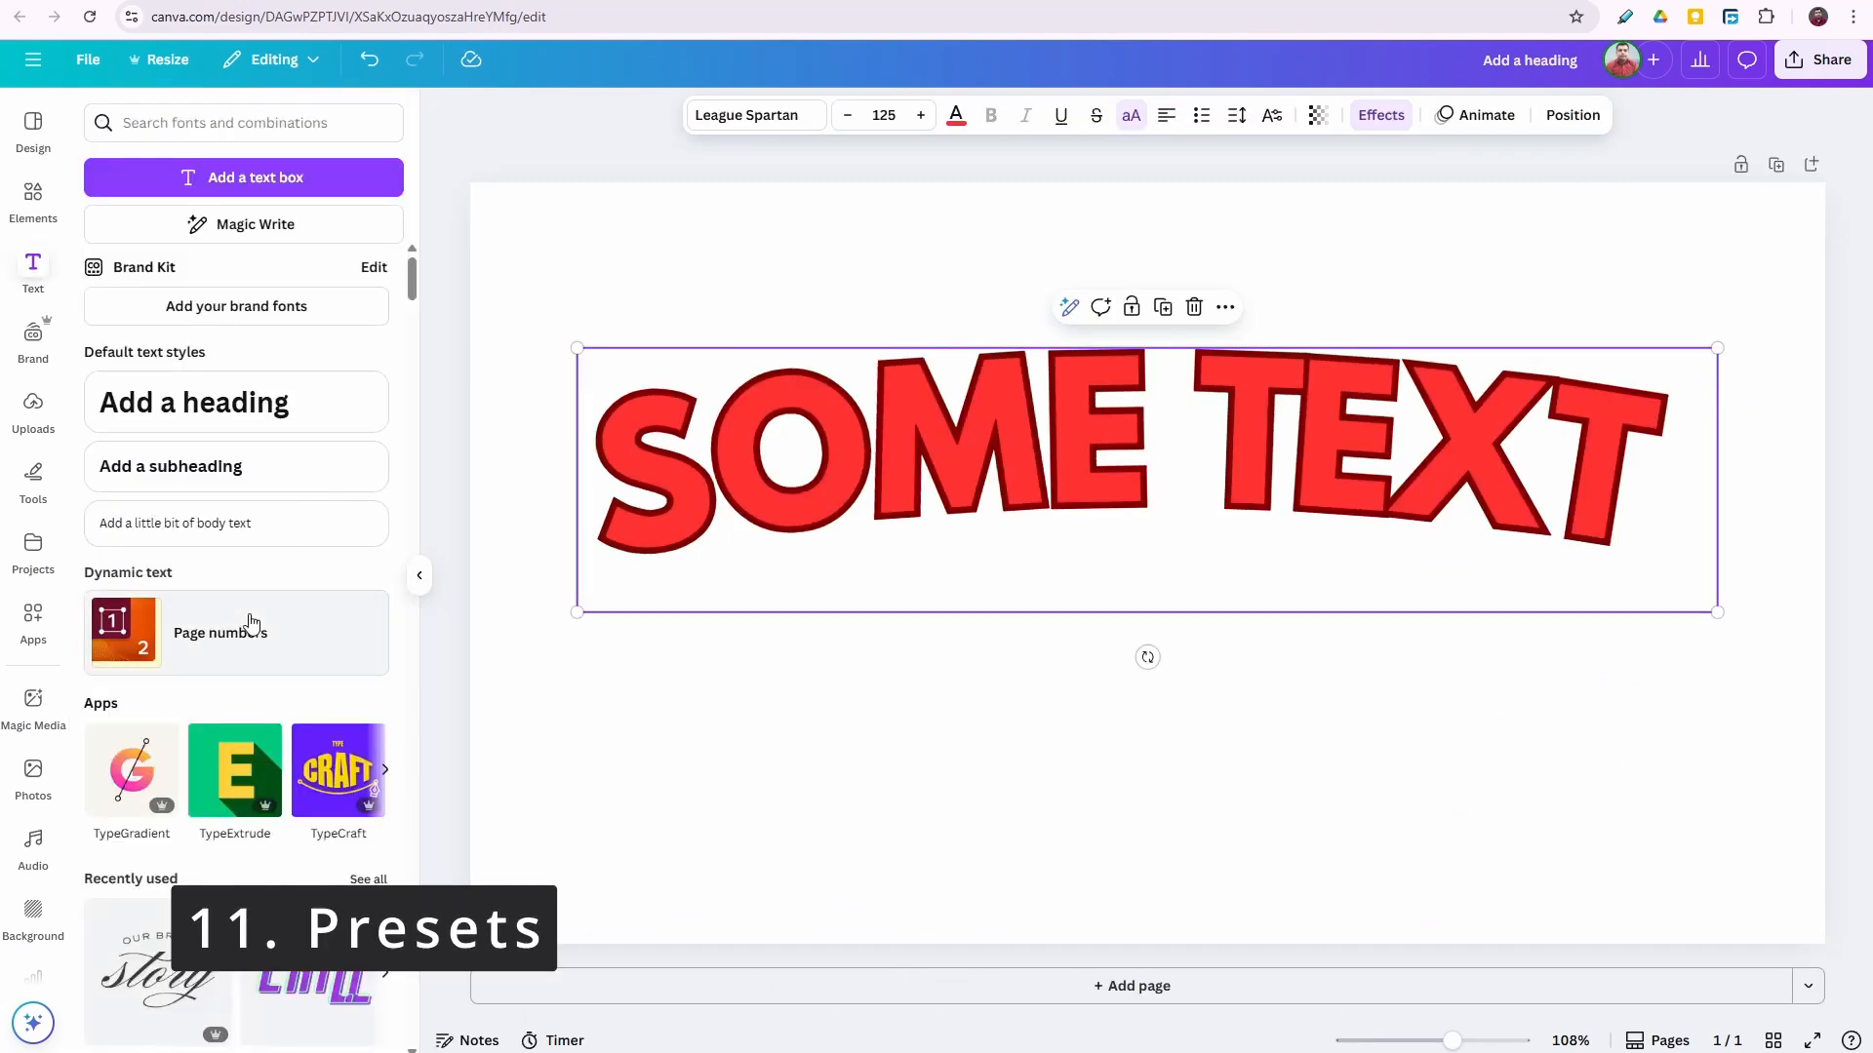
Delete the outlined, curved heading from the page.
scroll(255, 487, down, 10)
click(1227, 389)
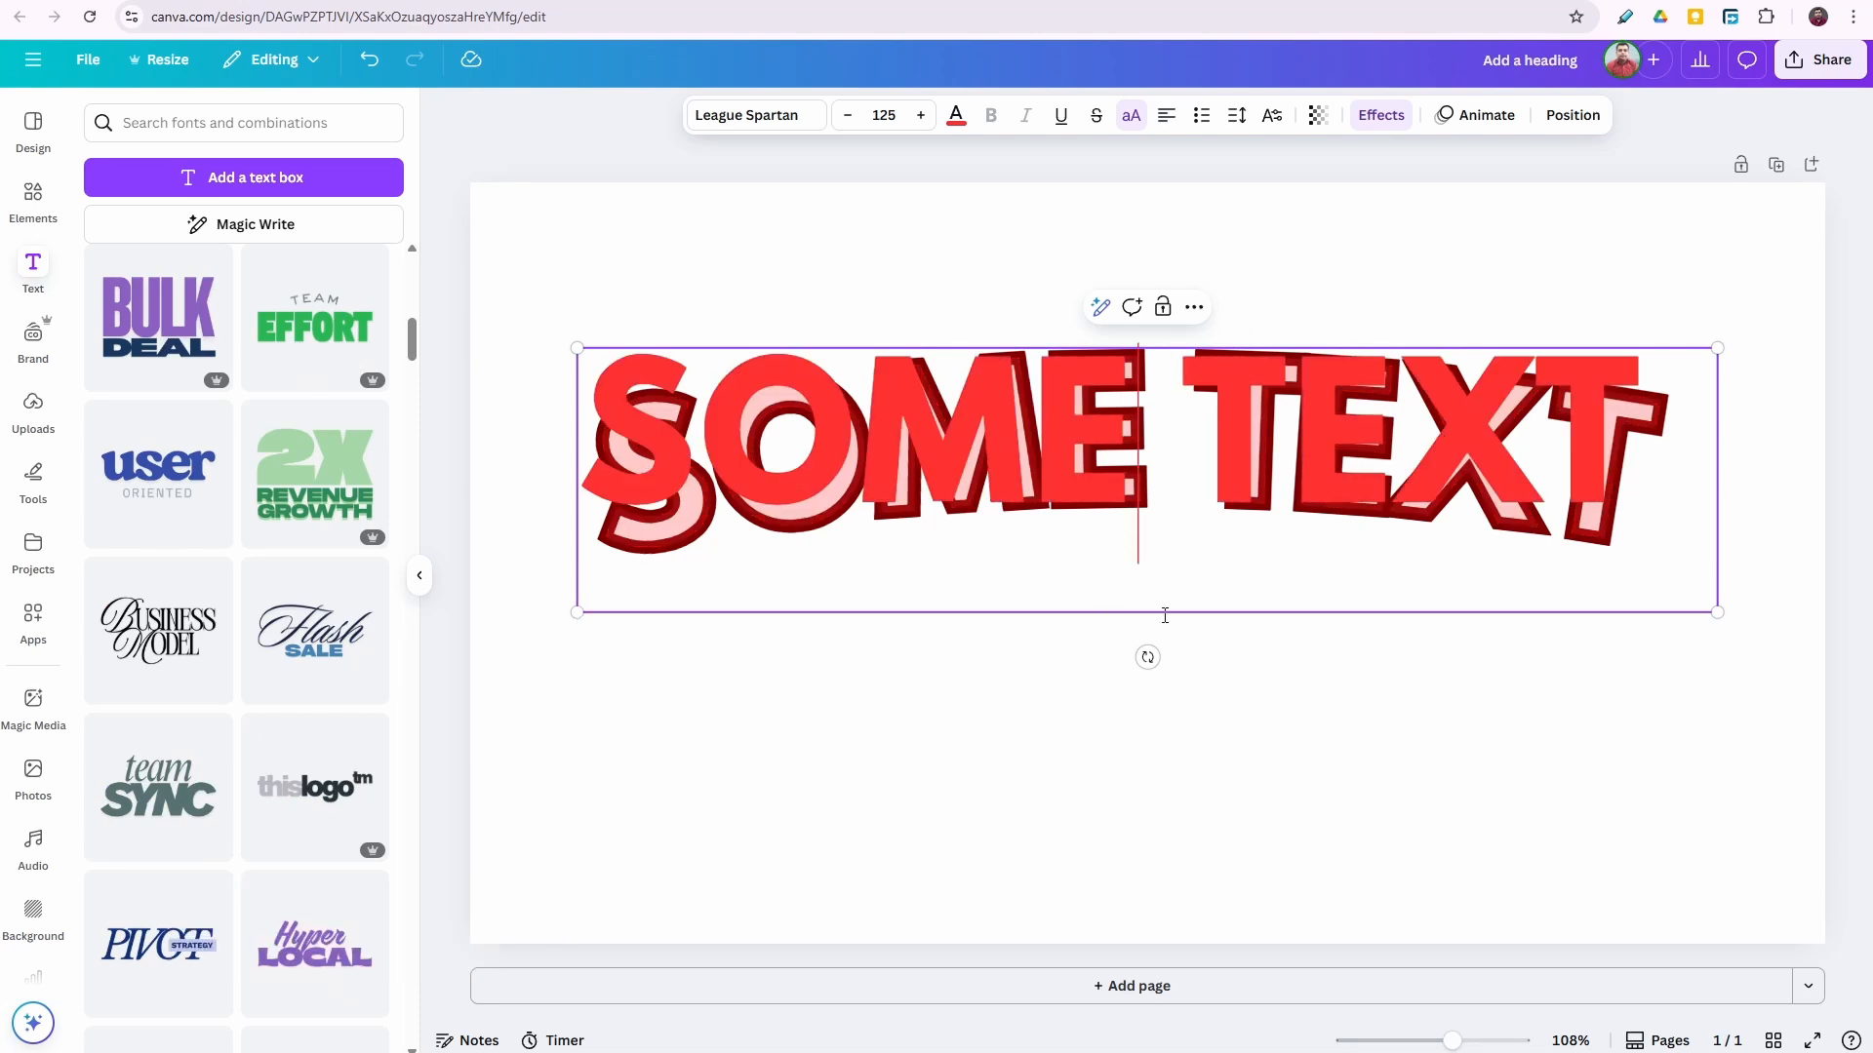
click(1166, 857)
click(1332, 529)
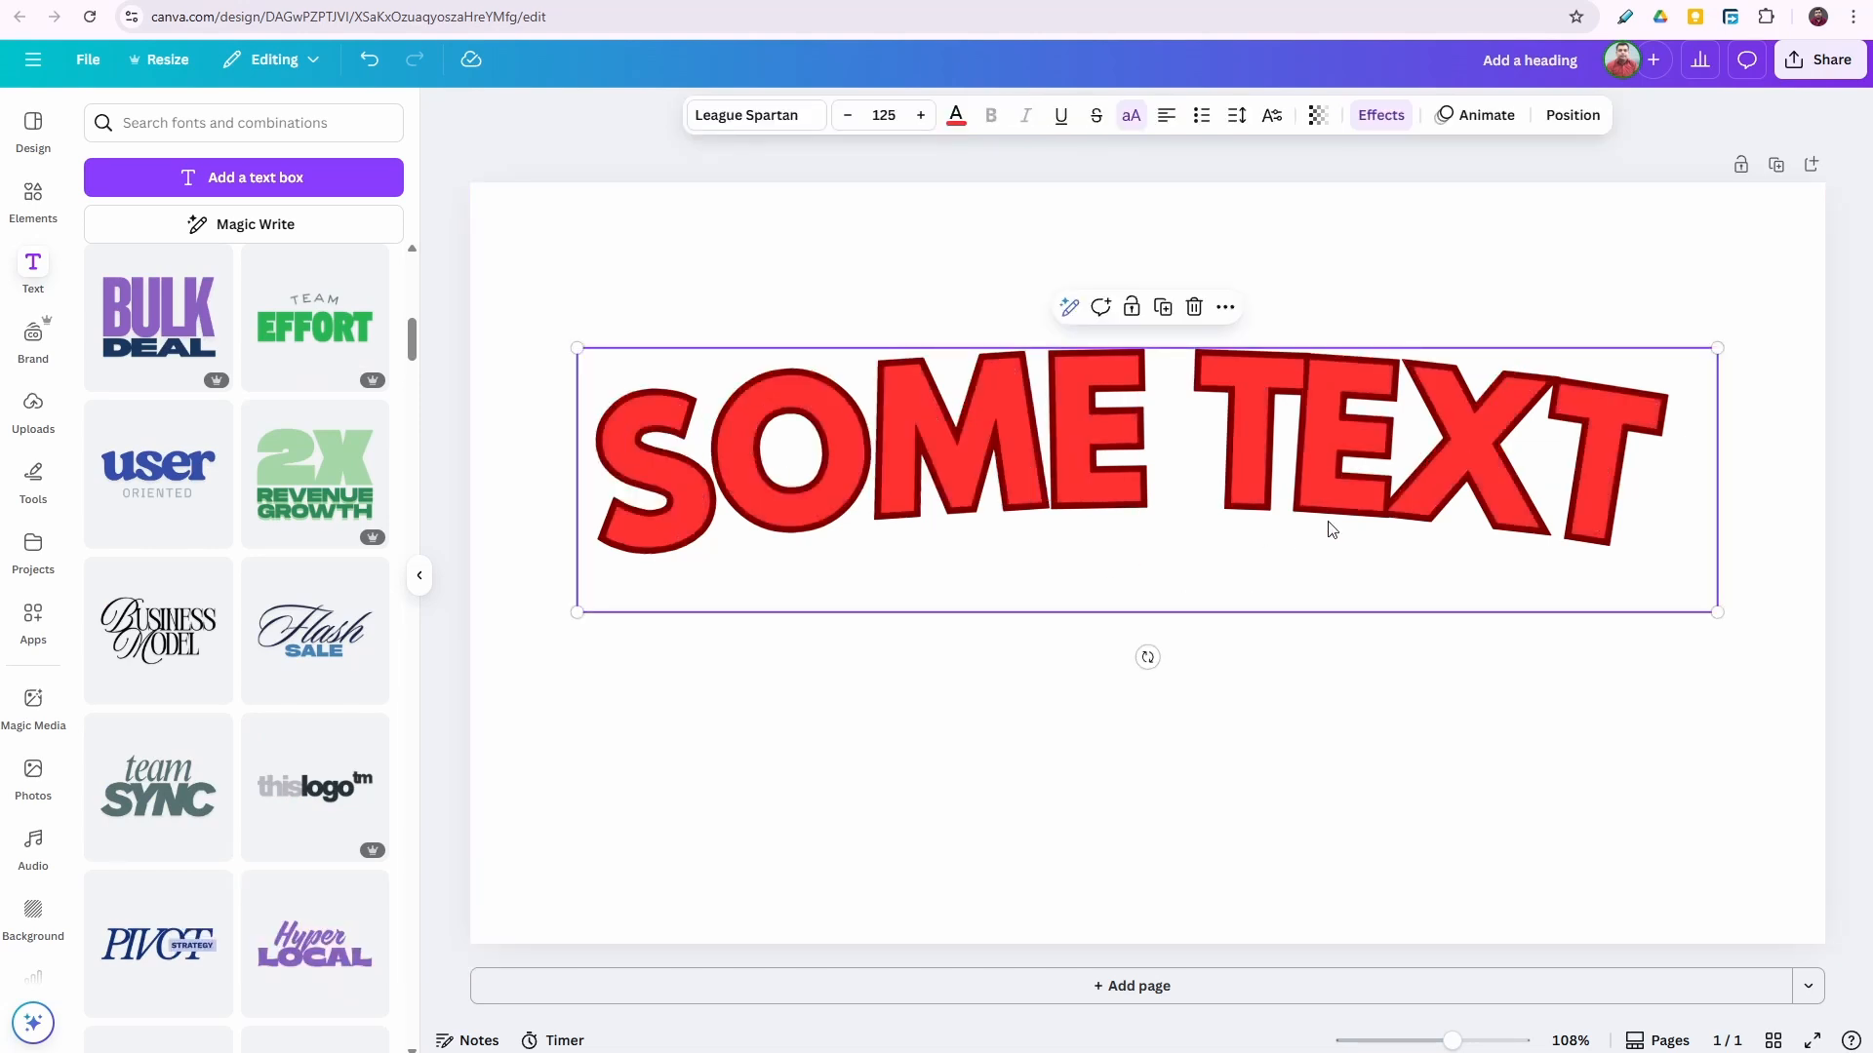
key(Delete)
Add the yellow HUGE SALE font combination from the text presets to the empty page.
scroll(224, 682, down, 13)
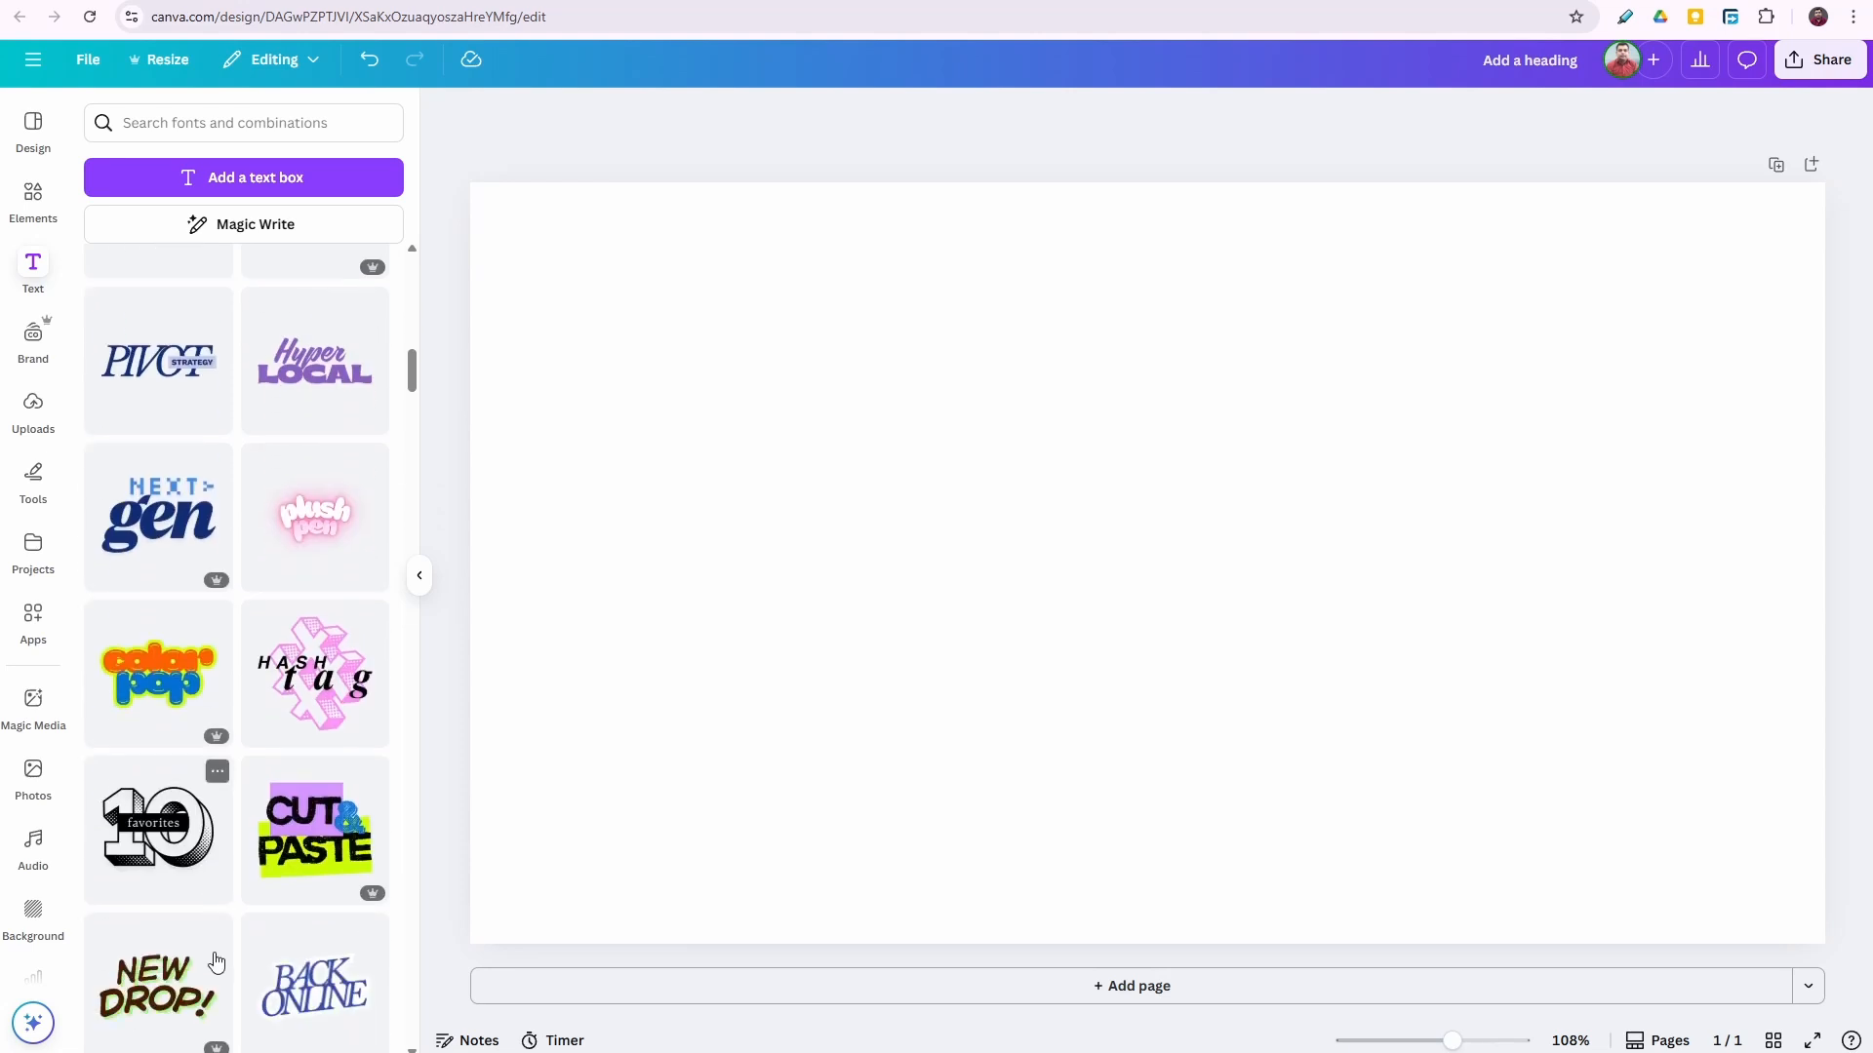
scroll(277, 472, up, 15)
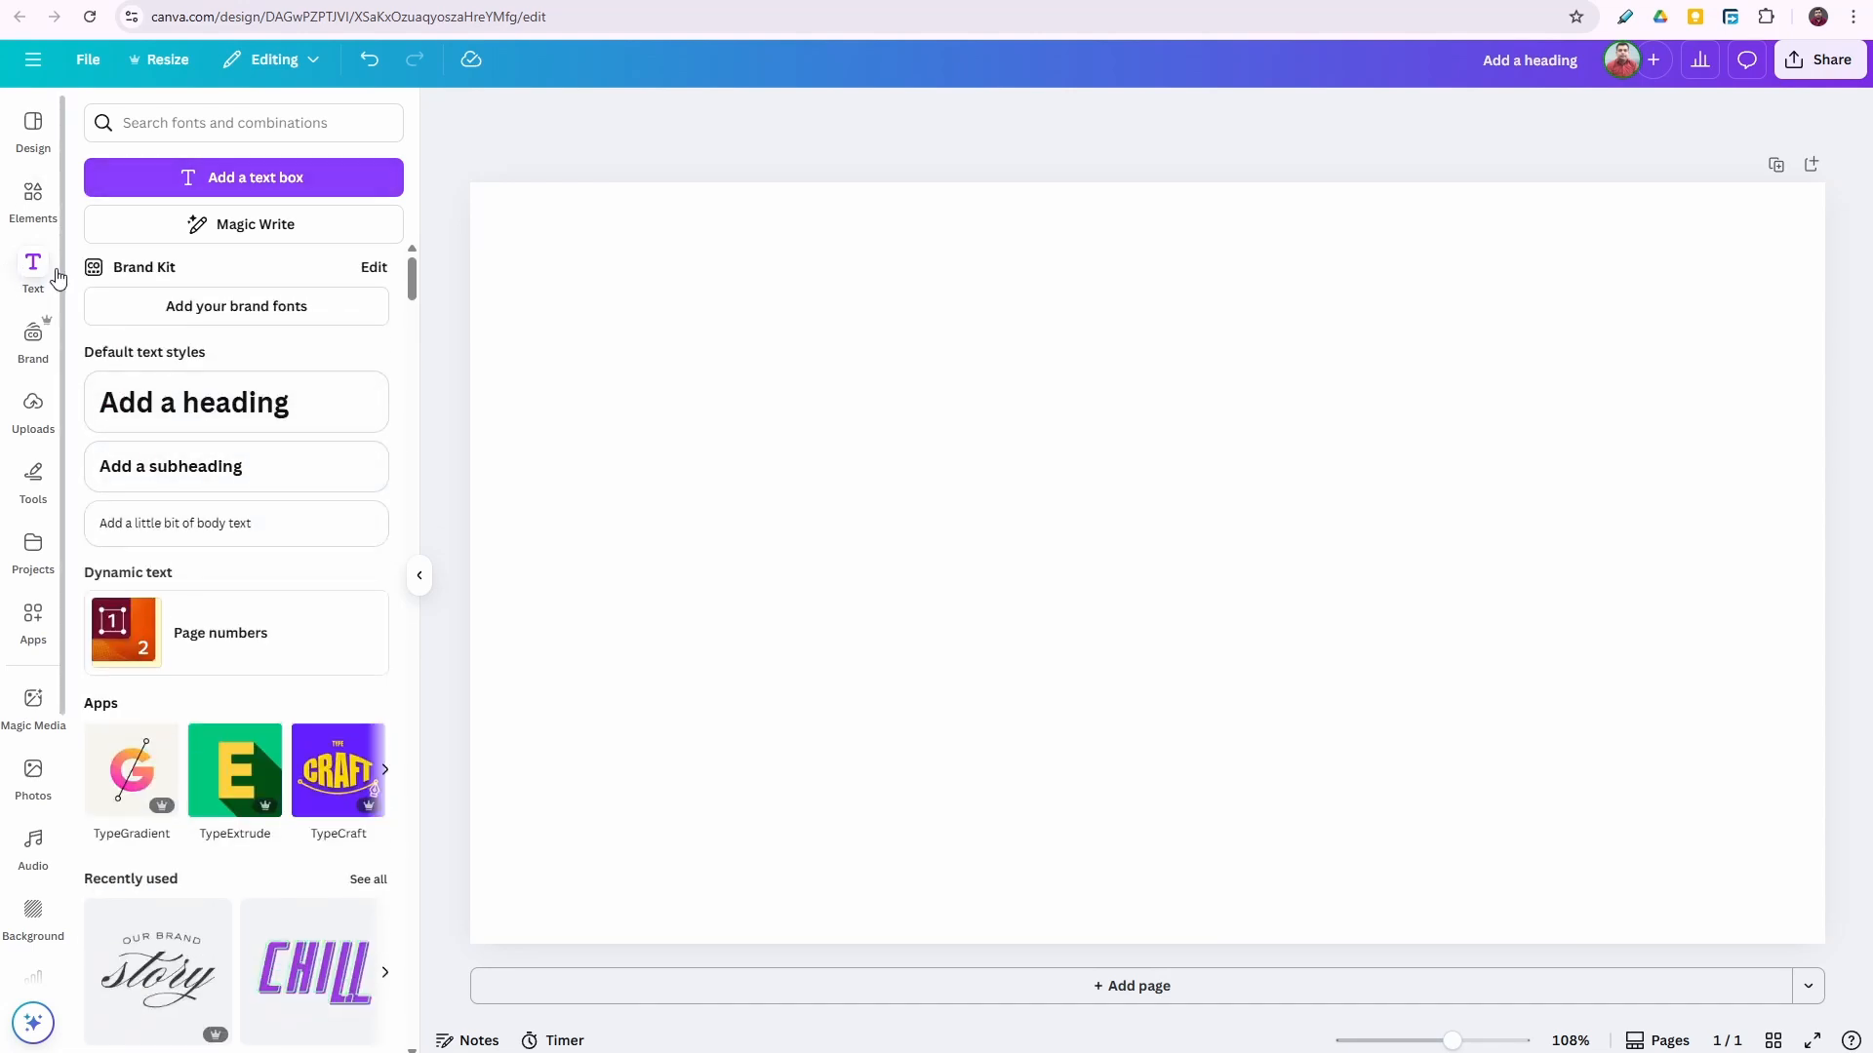
scroll(195, 468, down, 6)
scroll(190, 459, down, 14)
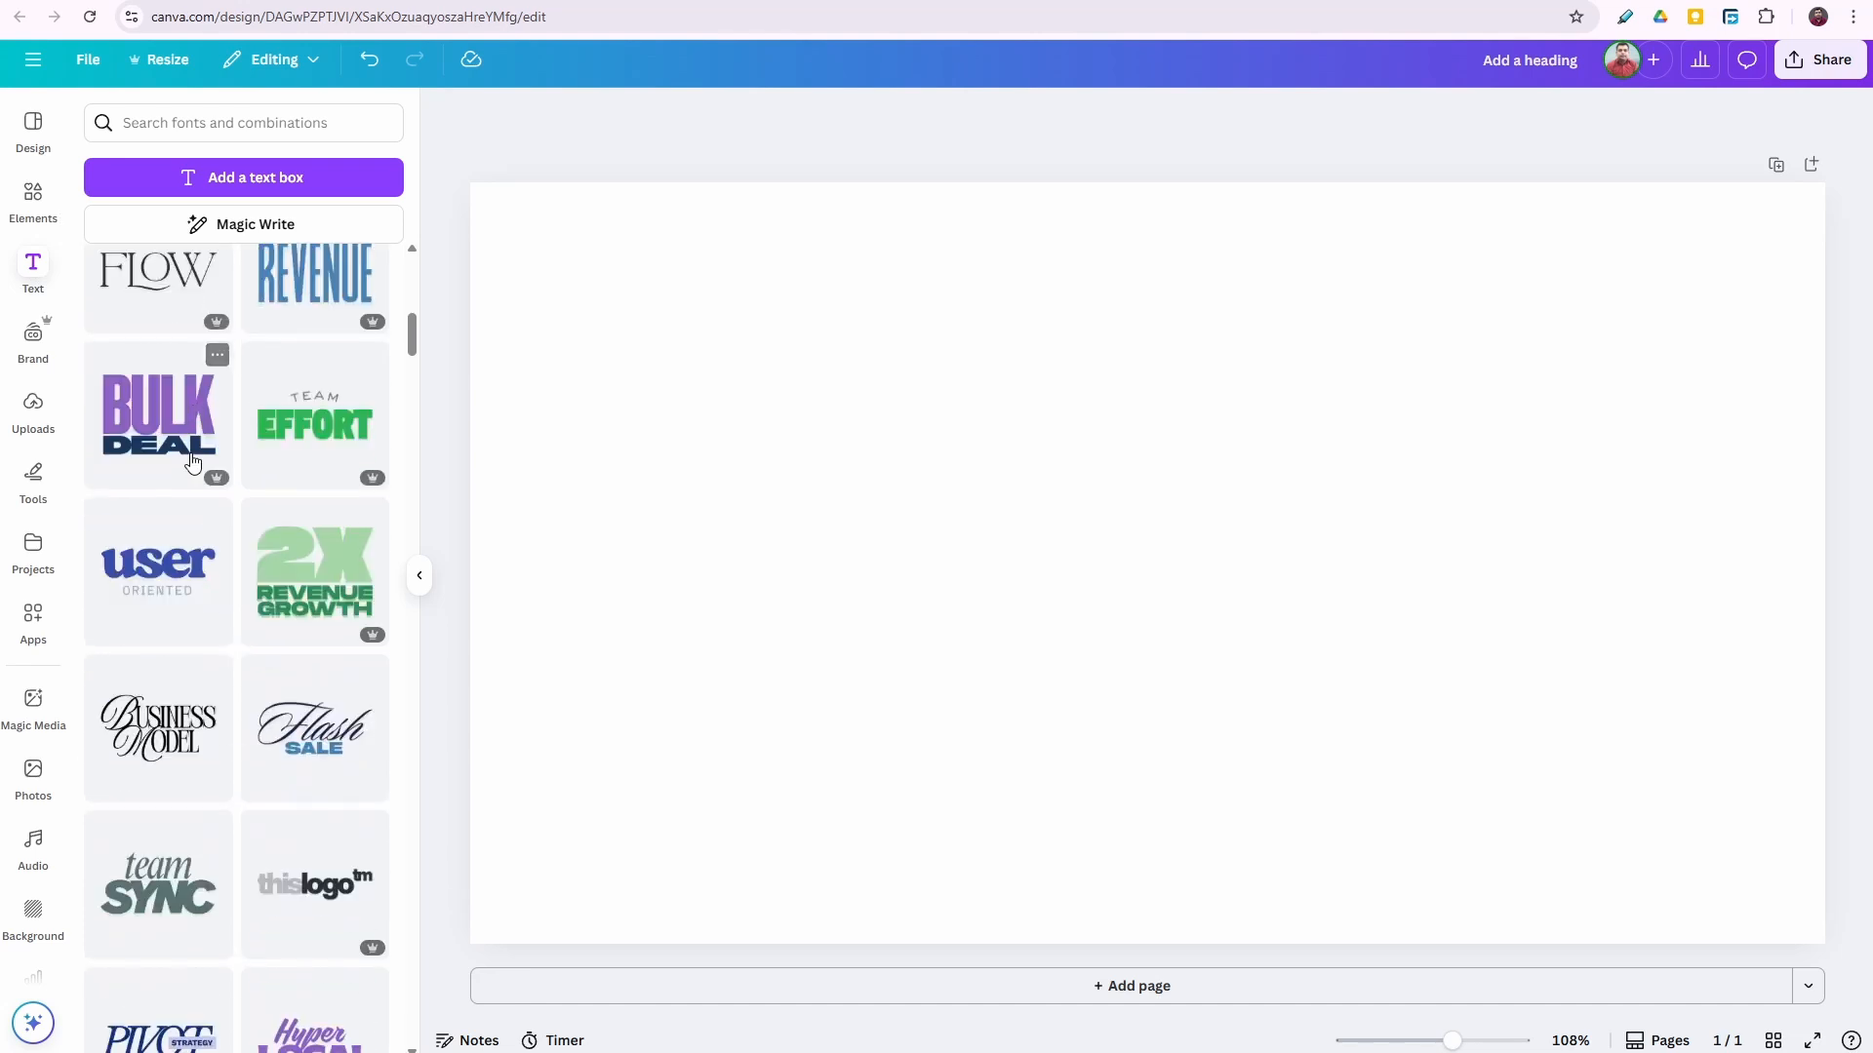
scroll(192, 466, down, 11)
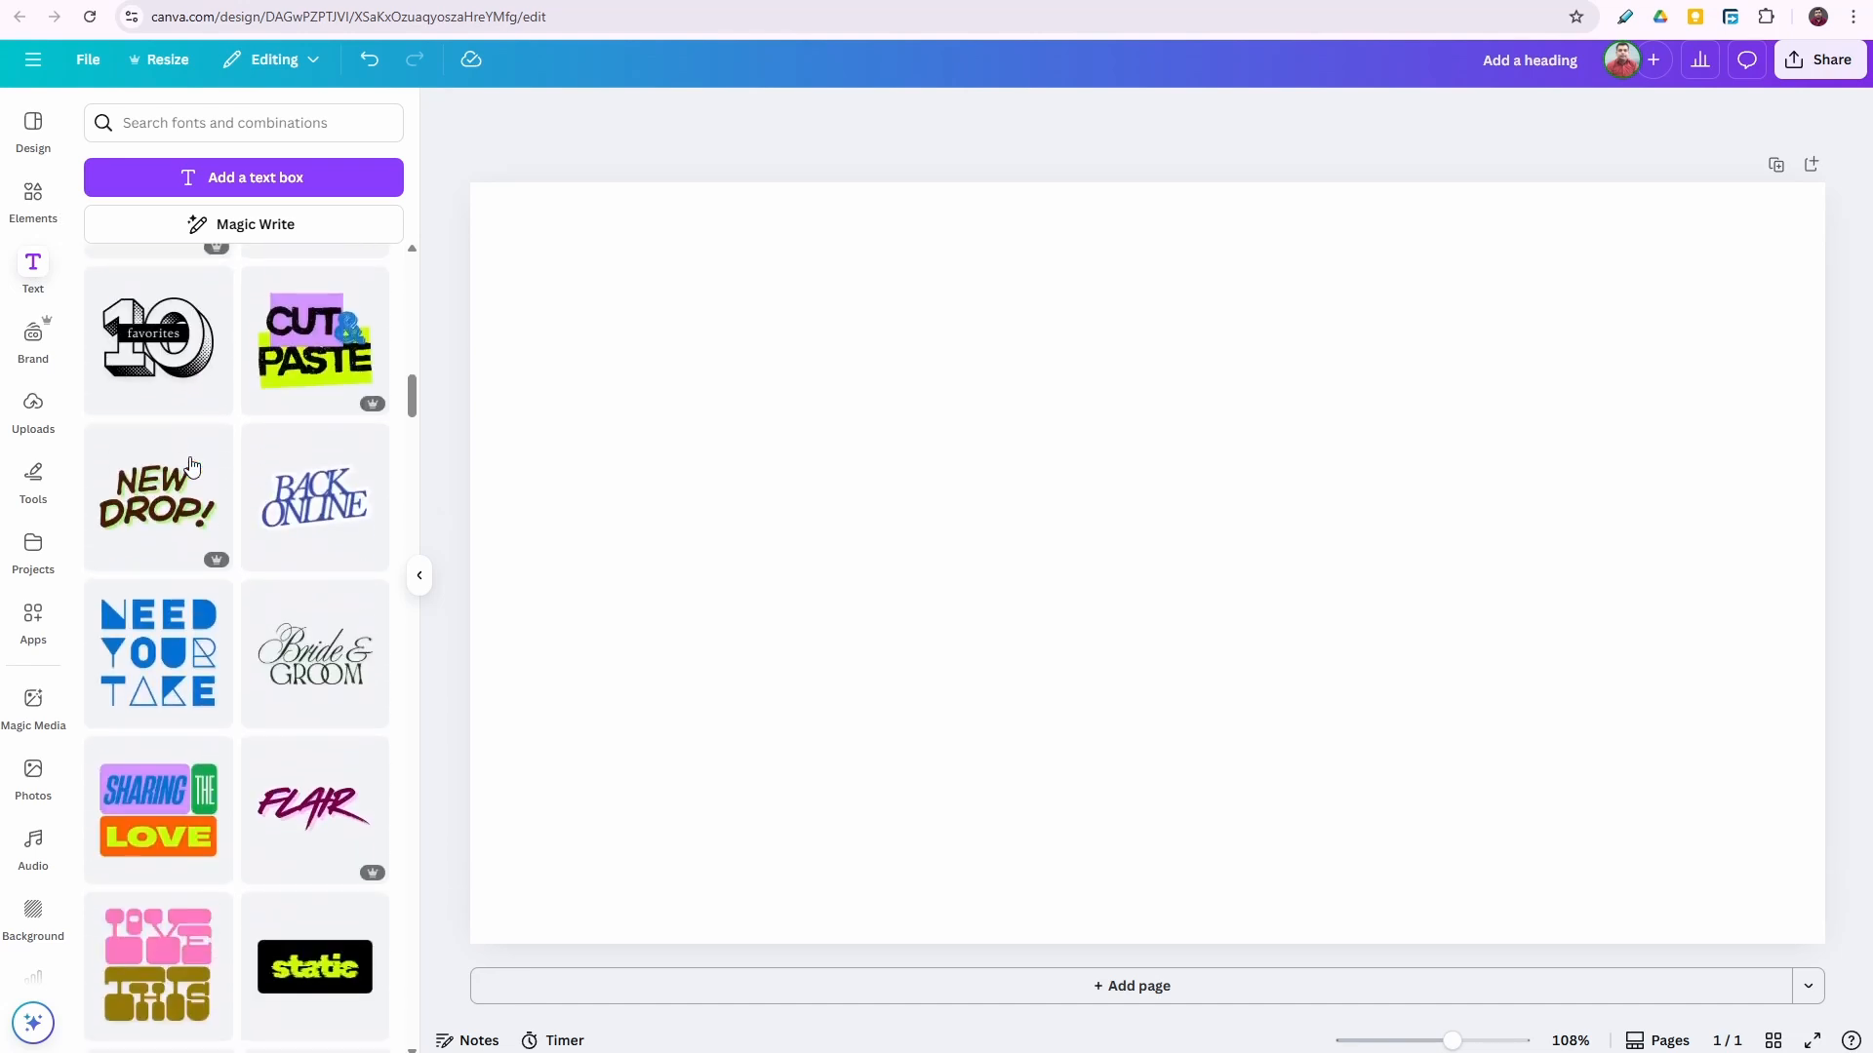
scroll(186, 466, down, 7)
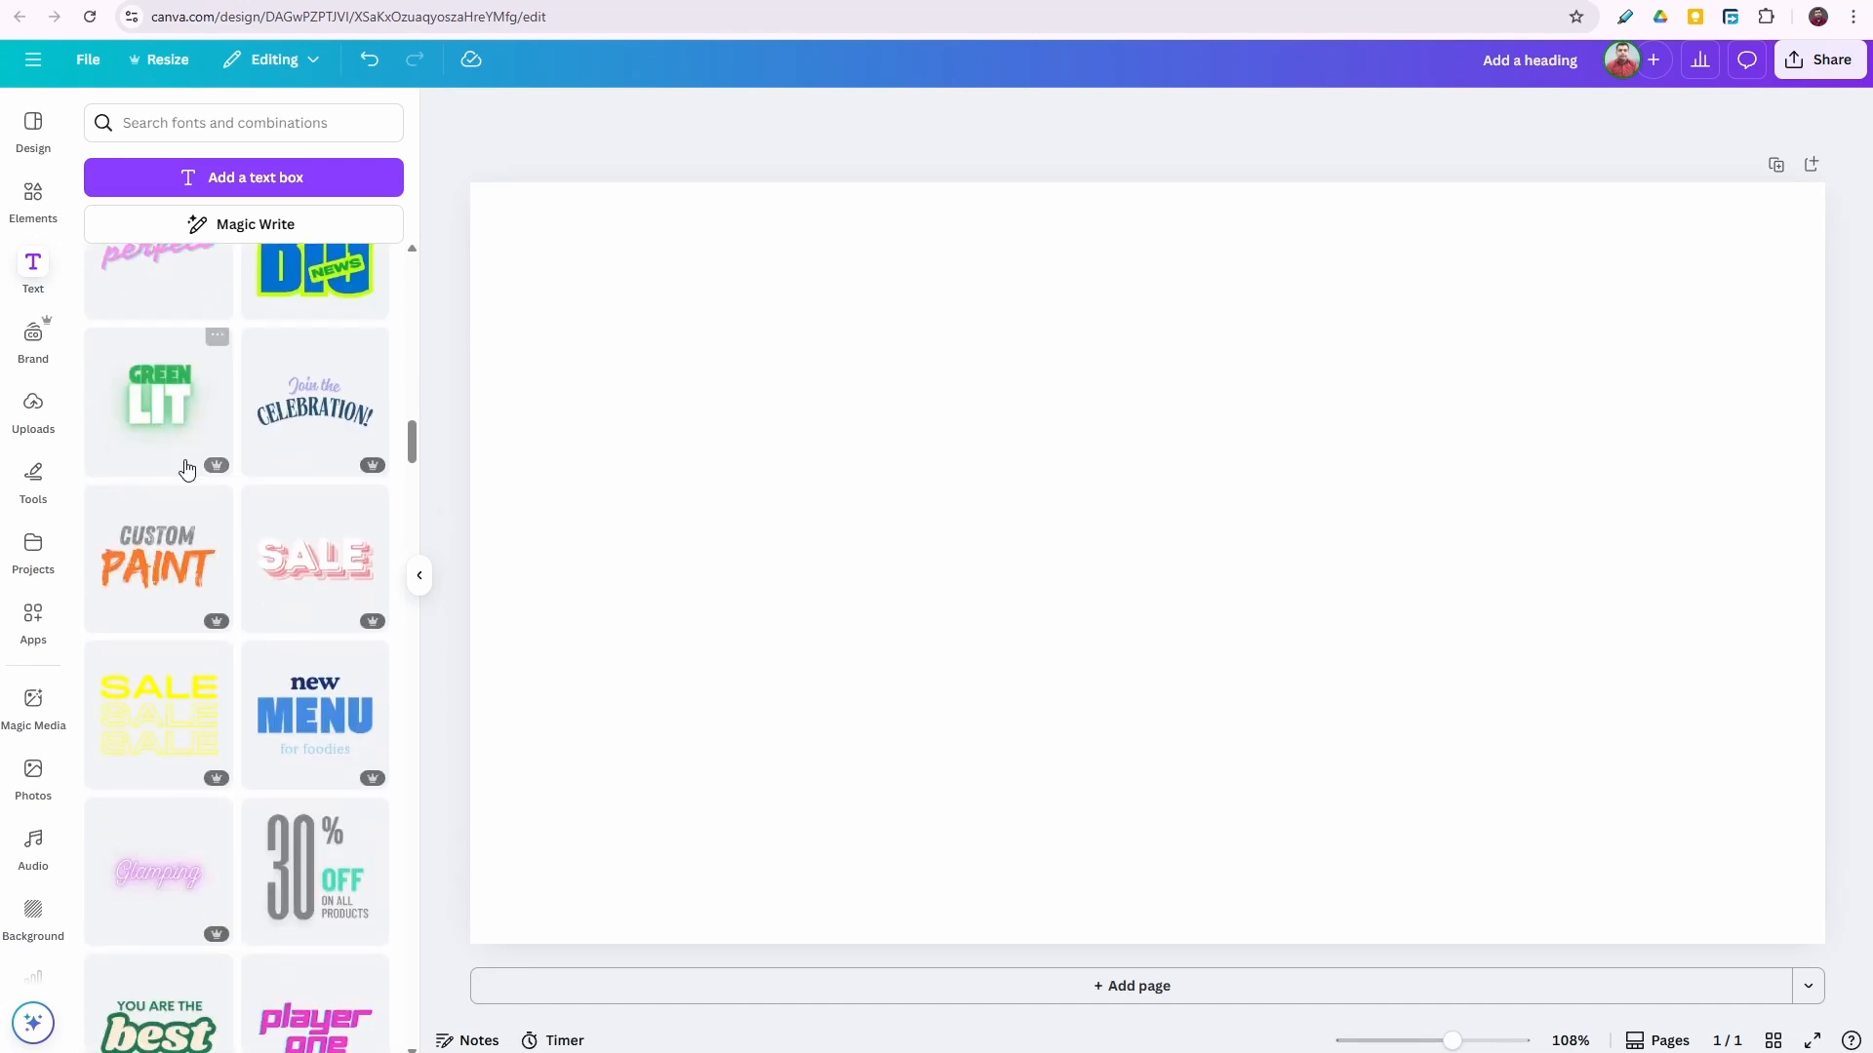
scroll(185, 468, down, 15)
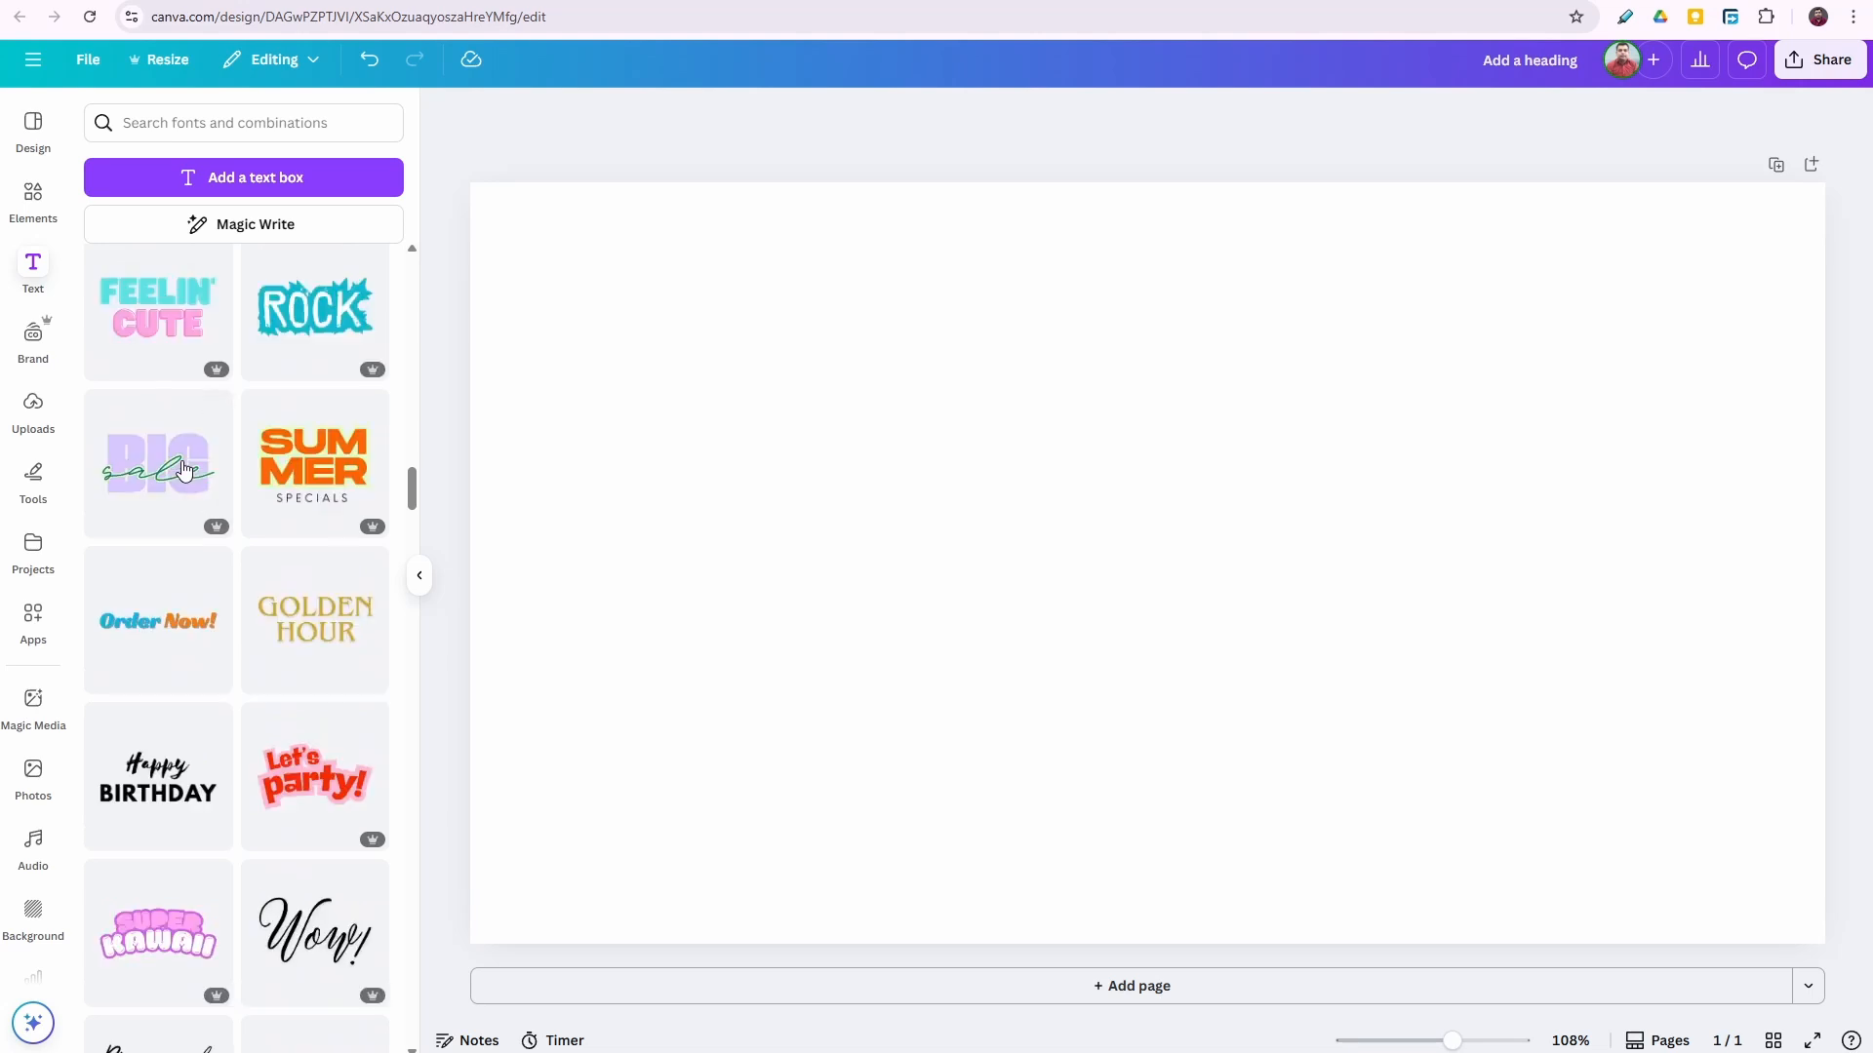
click(366, 733)
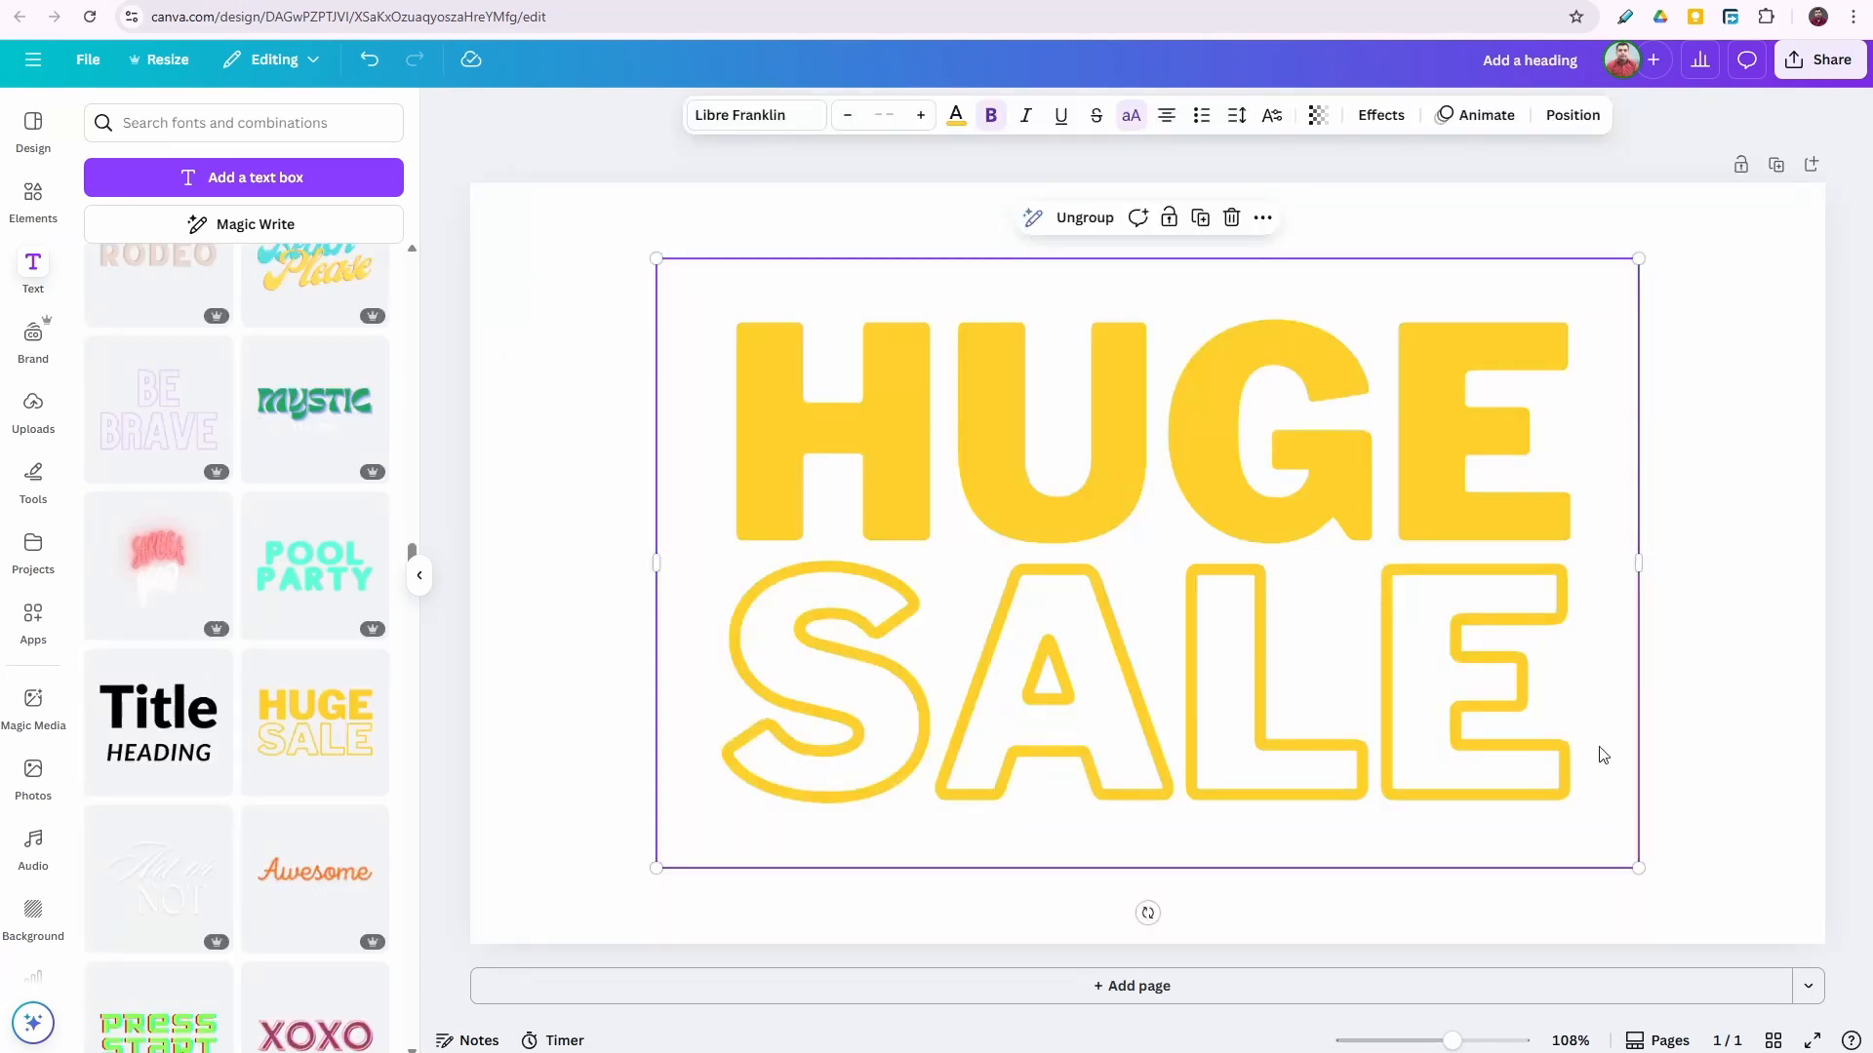
Delete the outlined SALE line from the yellow HUGE SALE font combination, keeping the solid HUGE line.
click(1754, 593)
double_click(992, 686)
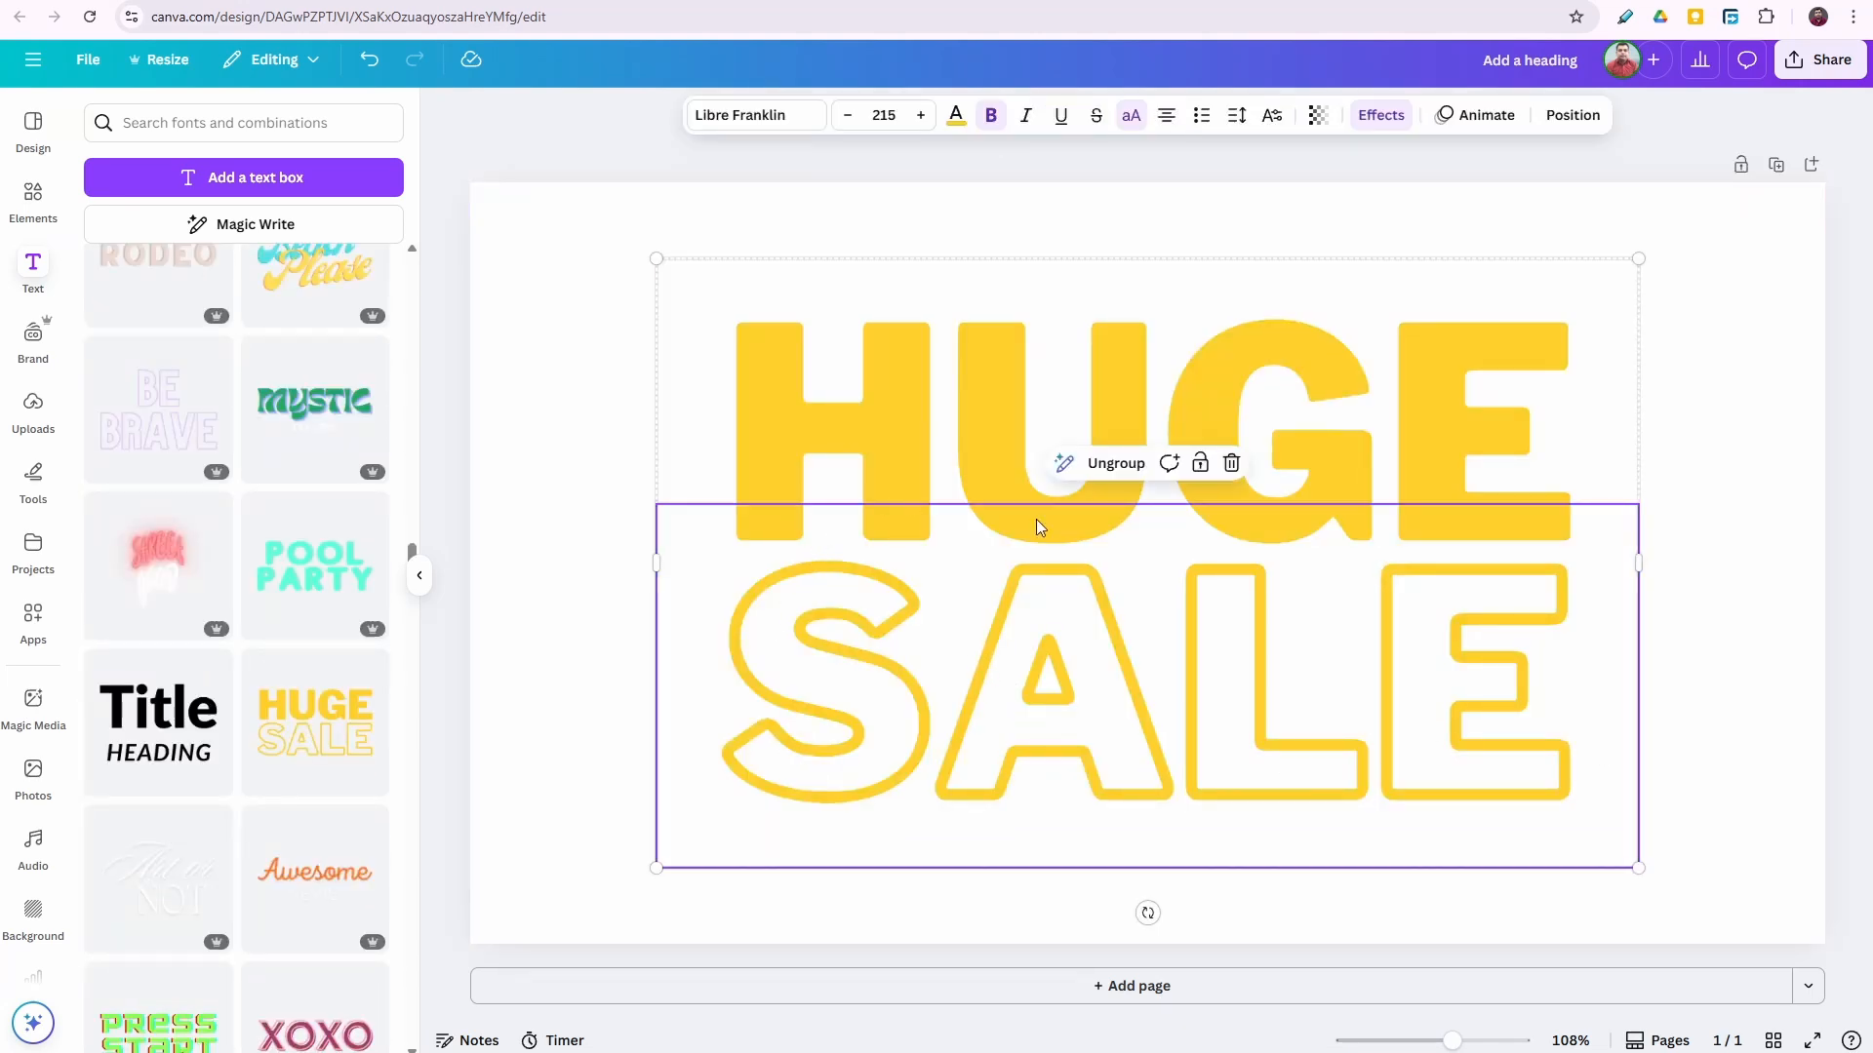
click(1548, 550)
click(1747, 459)
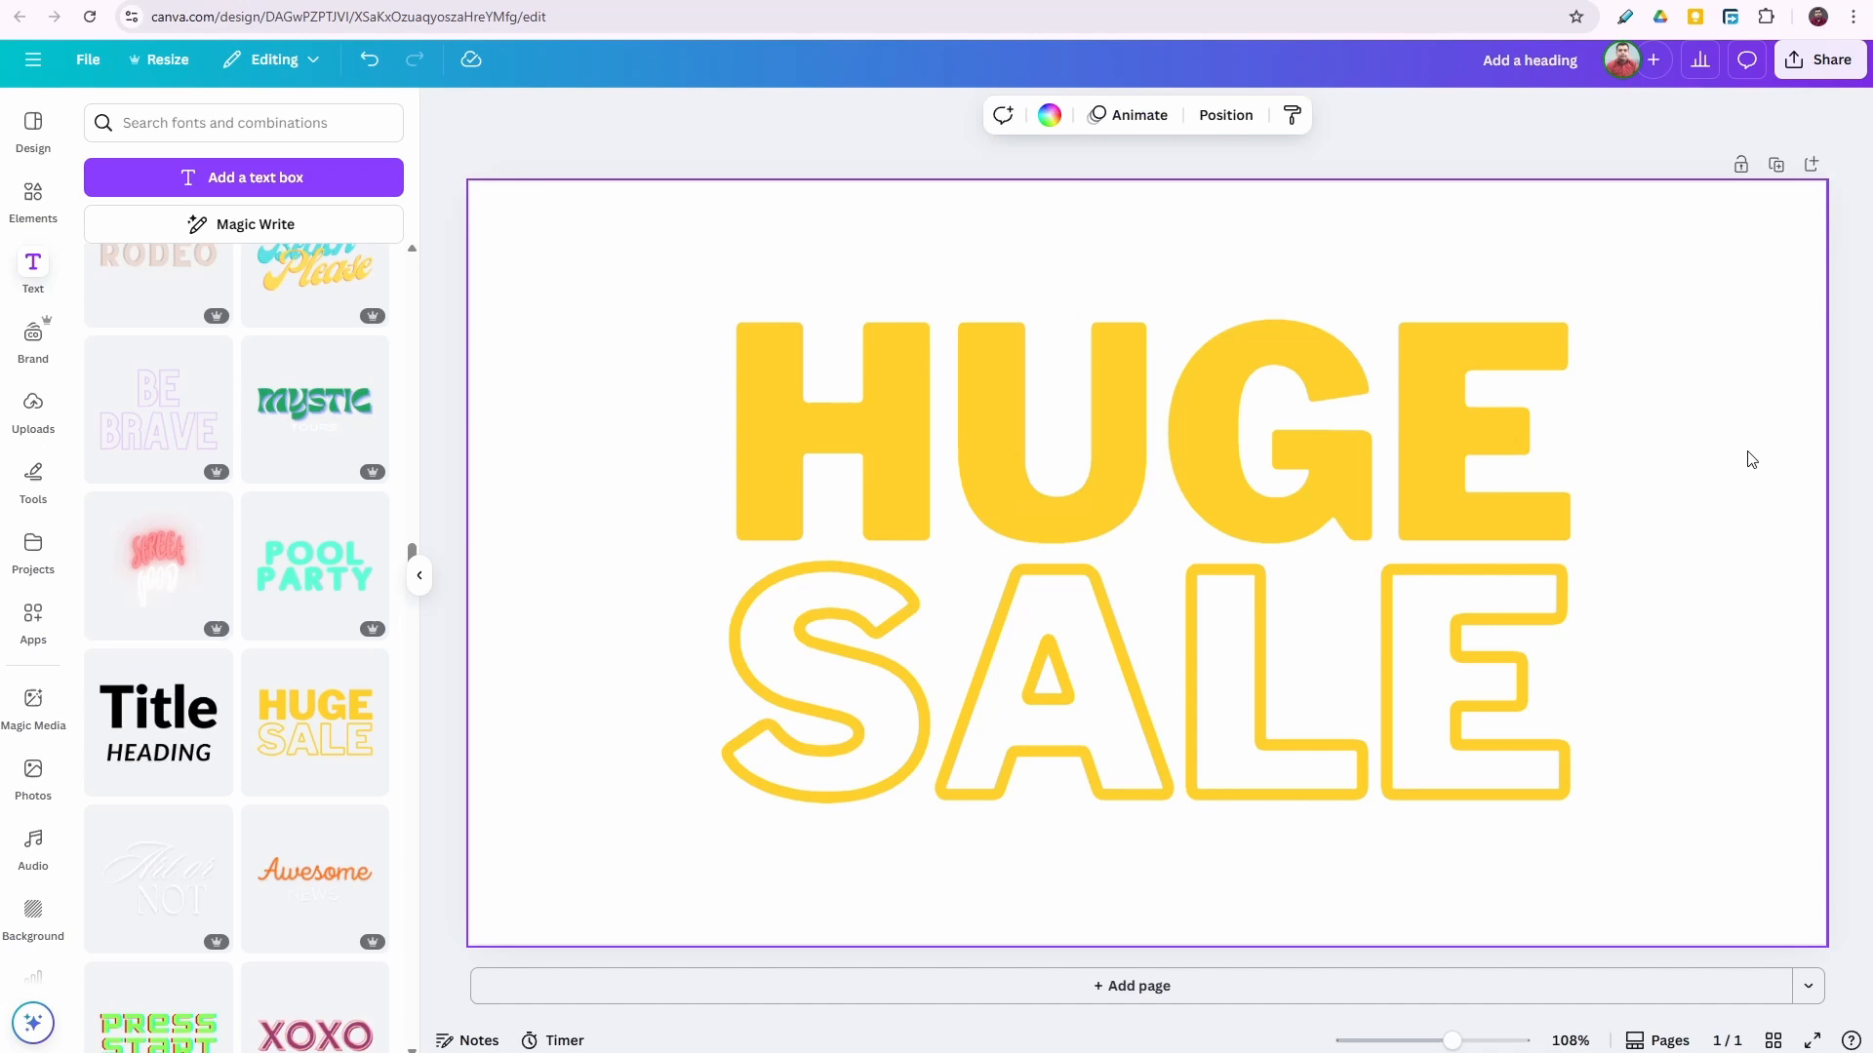
click(1378, 746)
key(Delete)
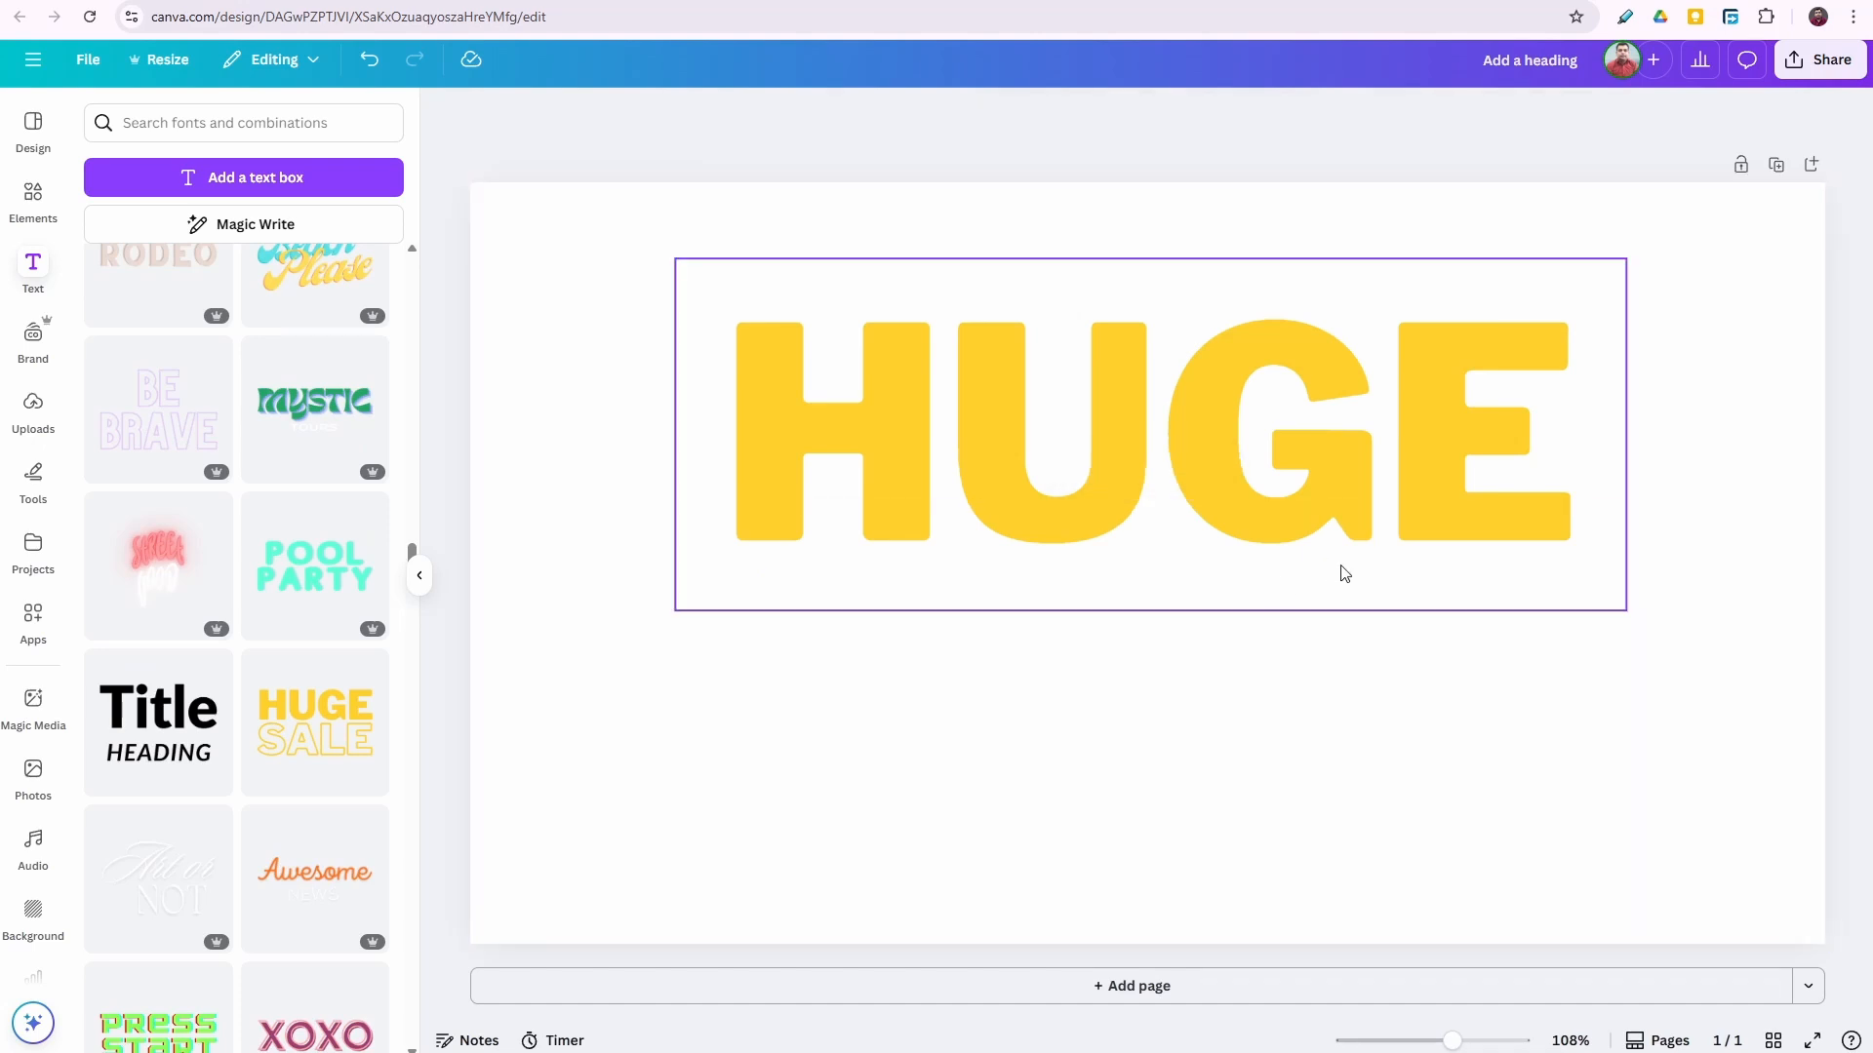
Replace the wording of the yellow HUGE text with MY TEXT.
click(1253, 508)
double_click(1025, 488)
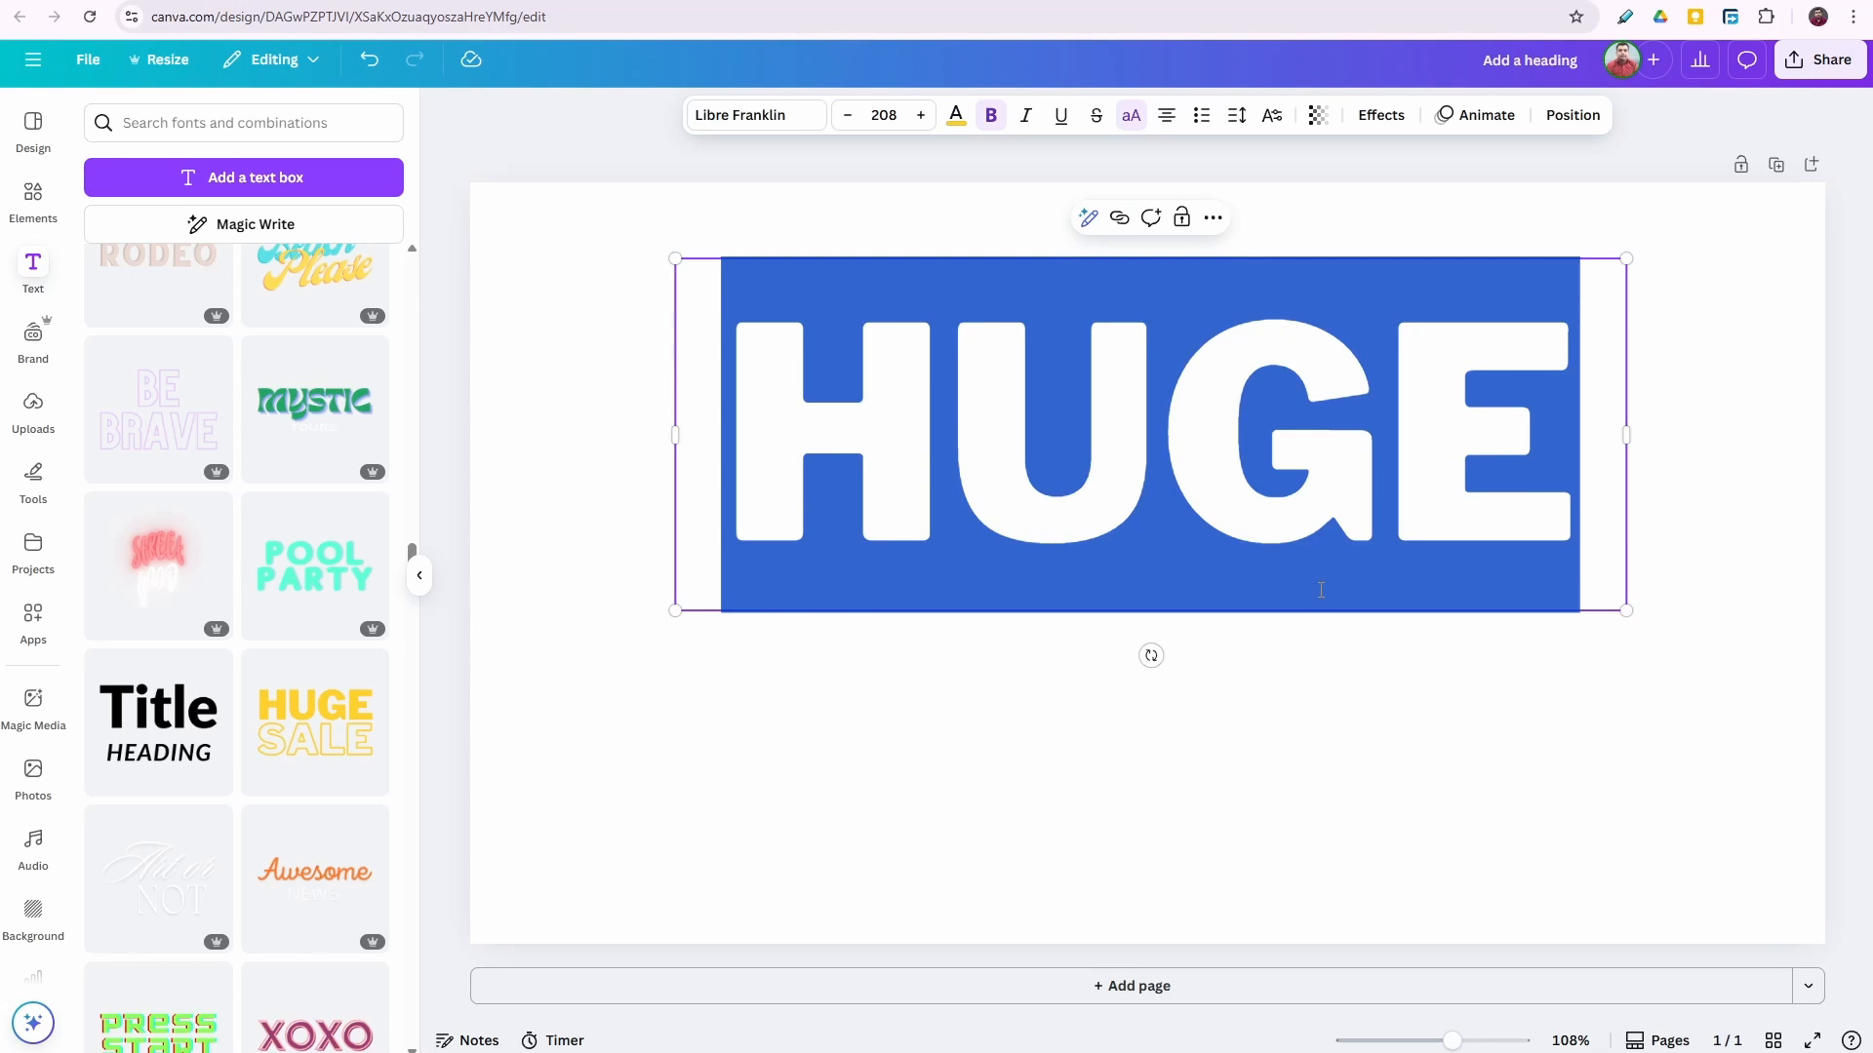
text(MY TEXX)
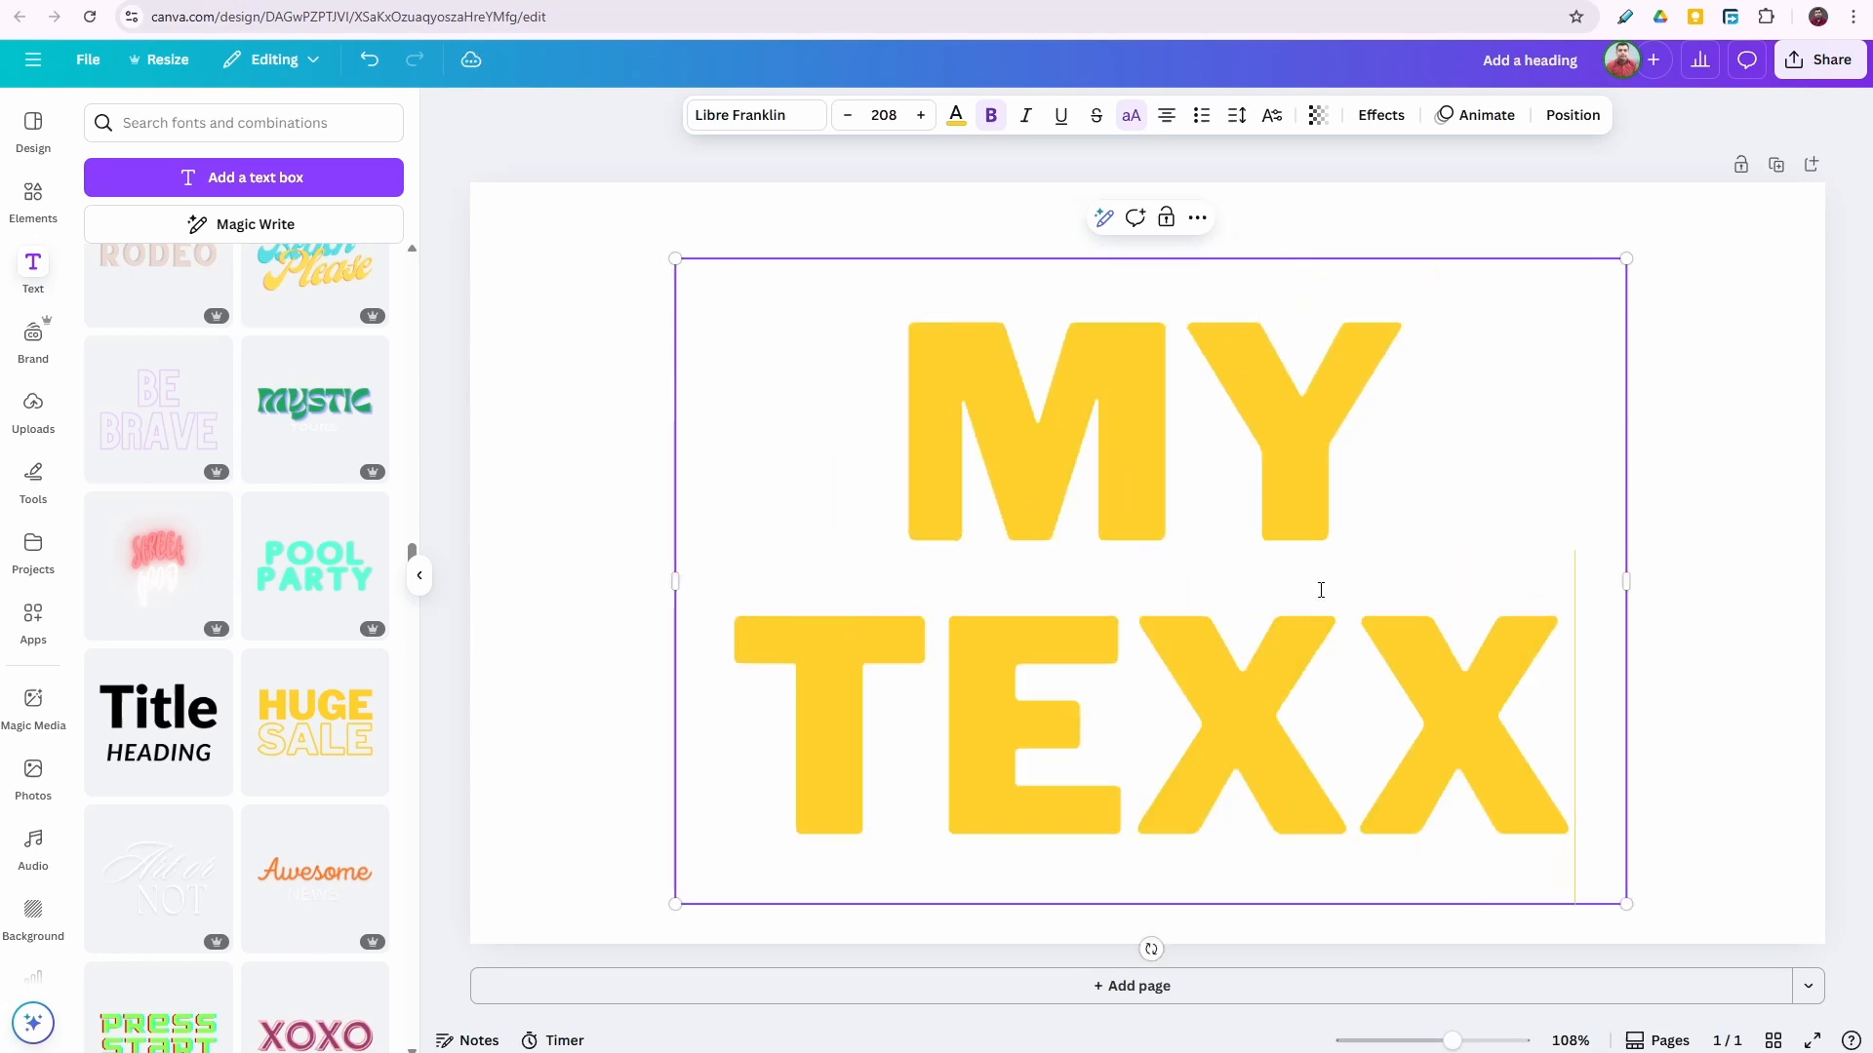
key(BackSpace)
text(T)
Reduce the font size of the yellow MY TEXT heading to 100 and deselect it.
click(848, 115)
click(847, 115)
click(848, 115)
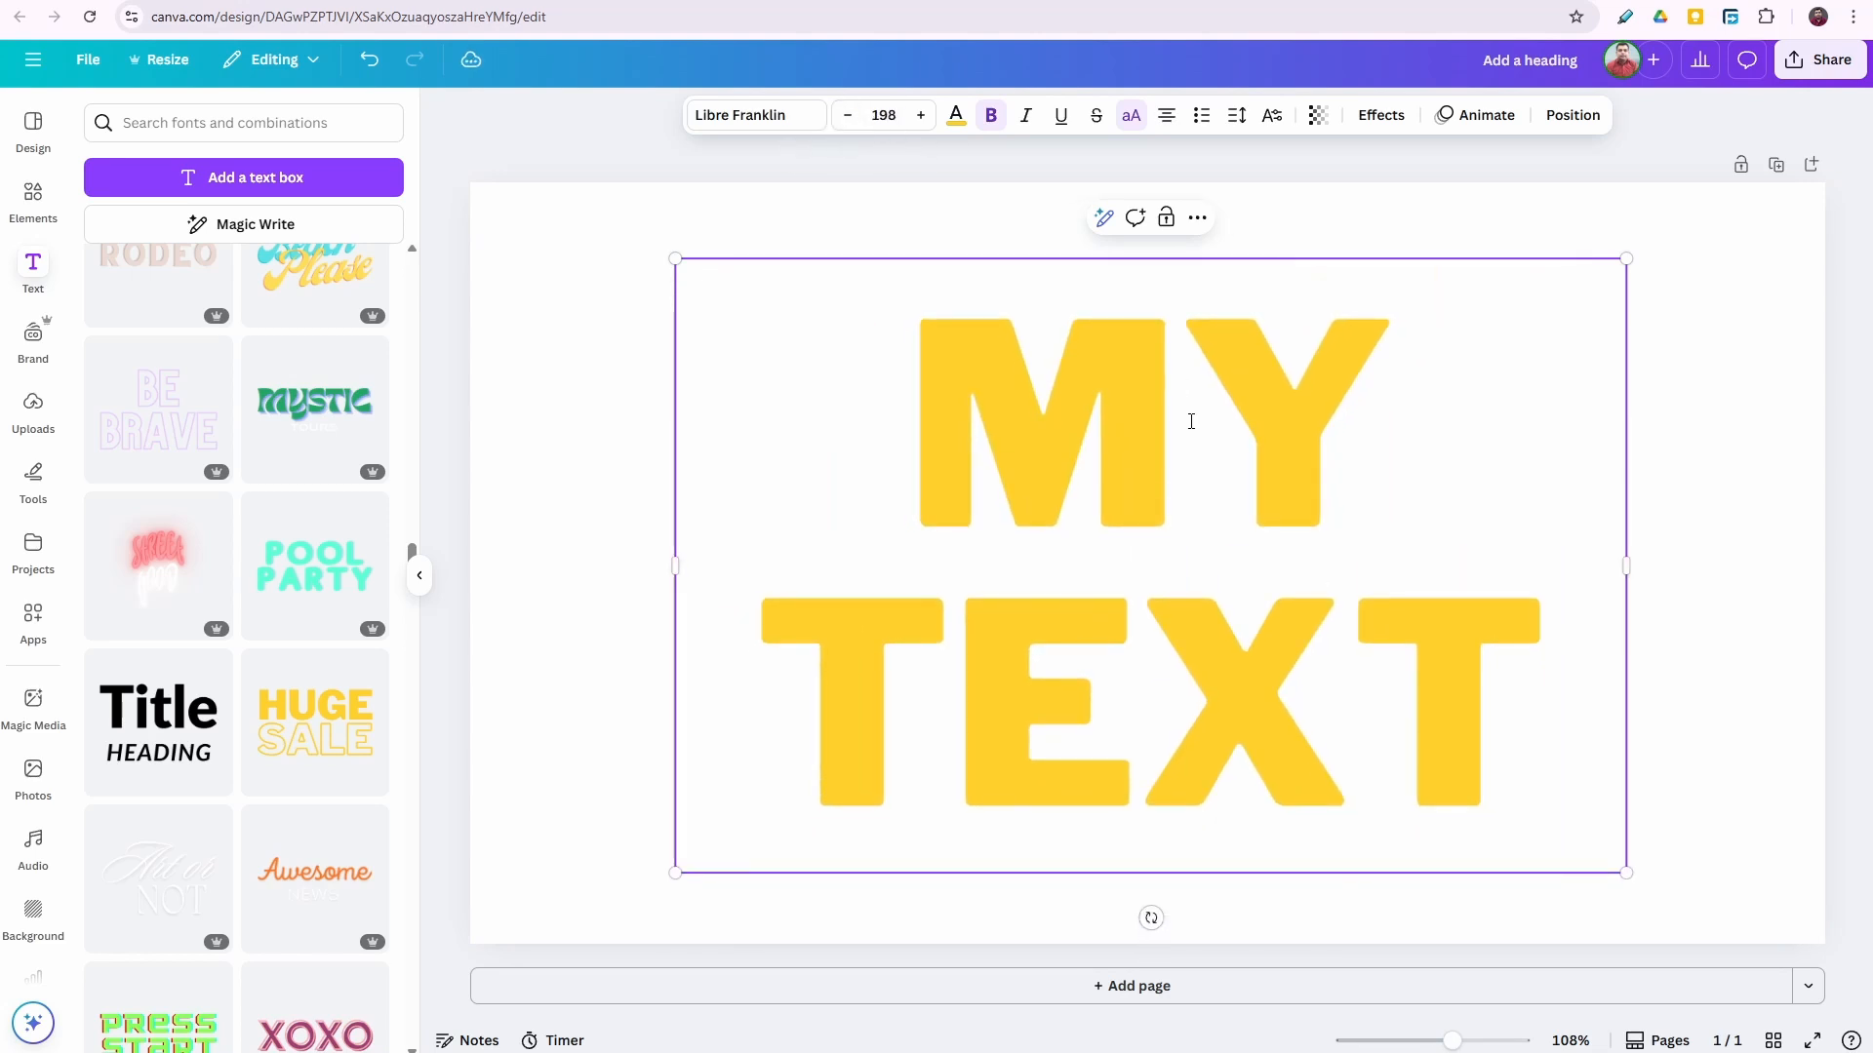
click(883, 115)
text(100)
key(Return)
click(1116, 469)
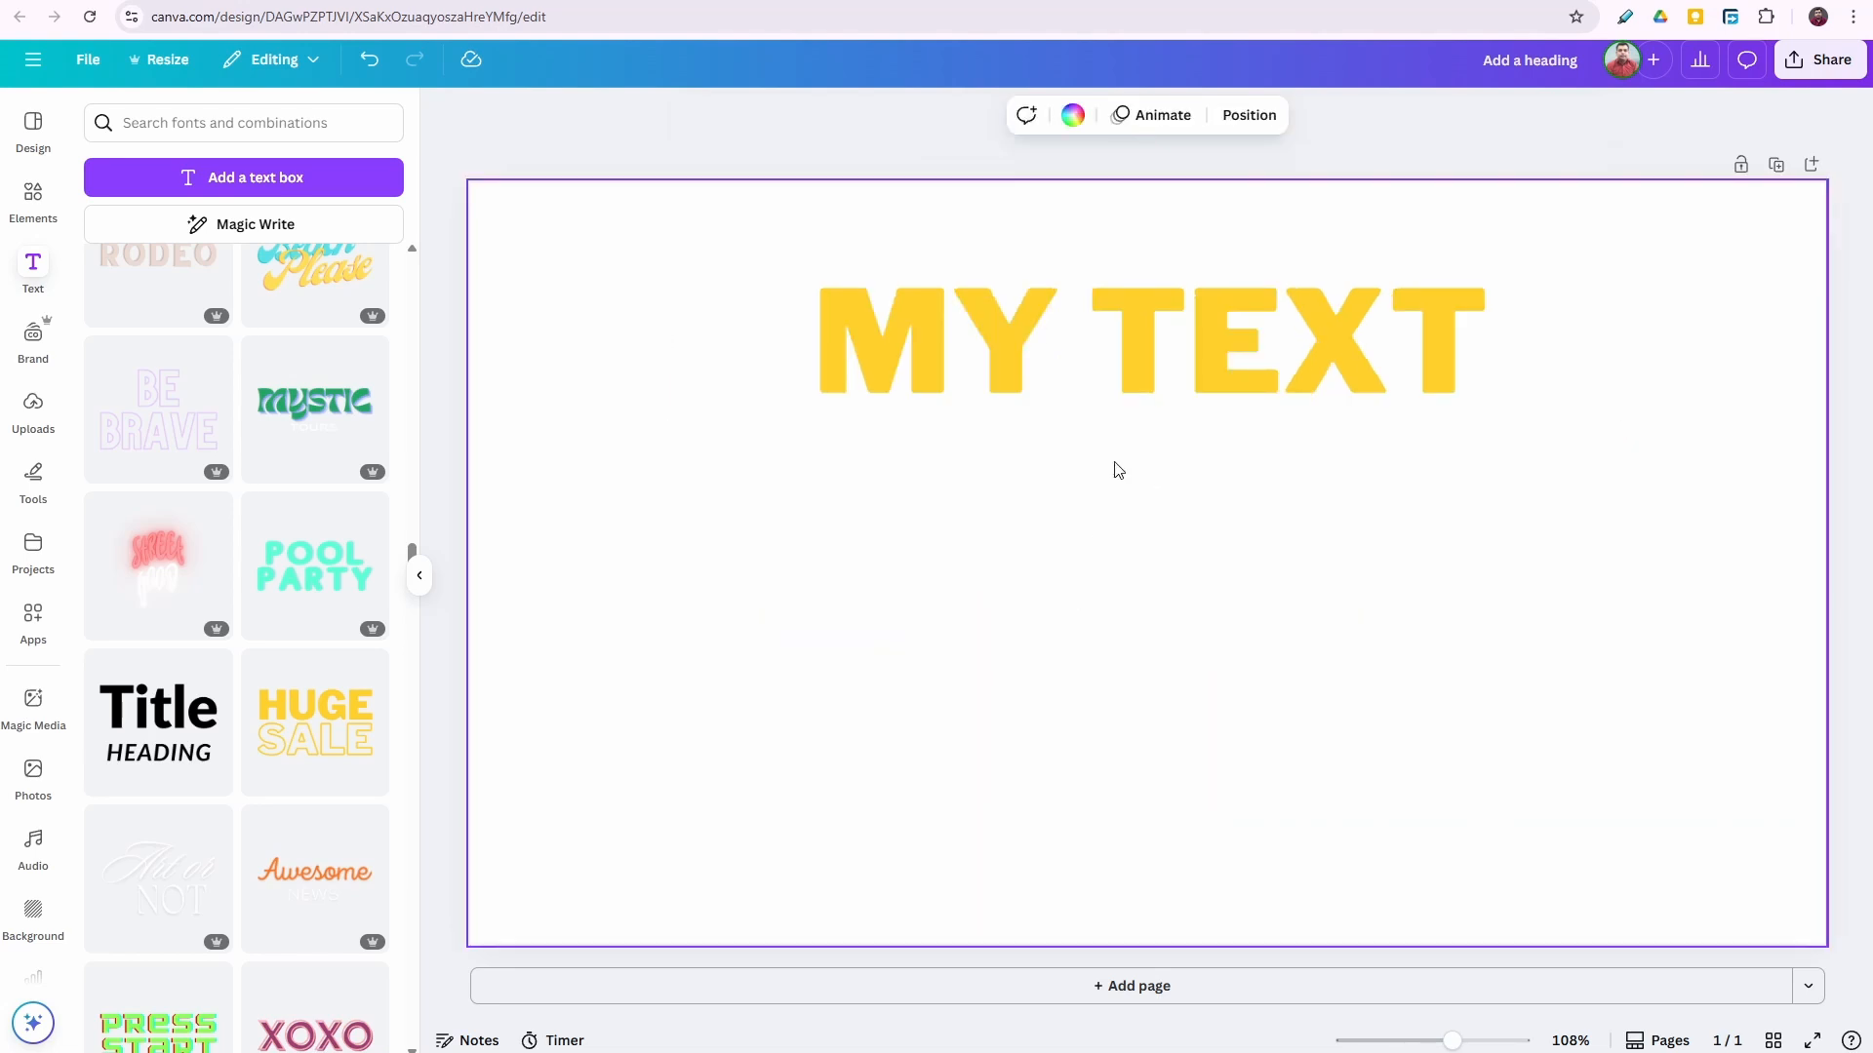
Try the Glitch effect on the MY TEXT heading, switch it to the Outline effect, and close the effect settings.
click(1200, 386)
click(1381, 115)
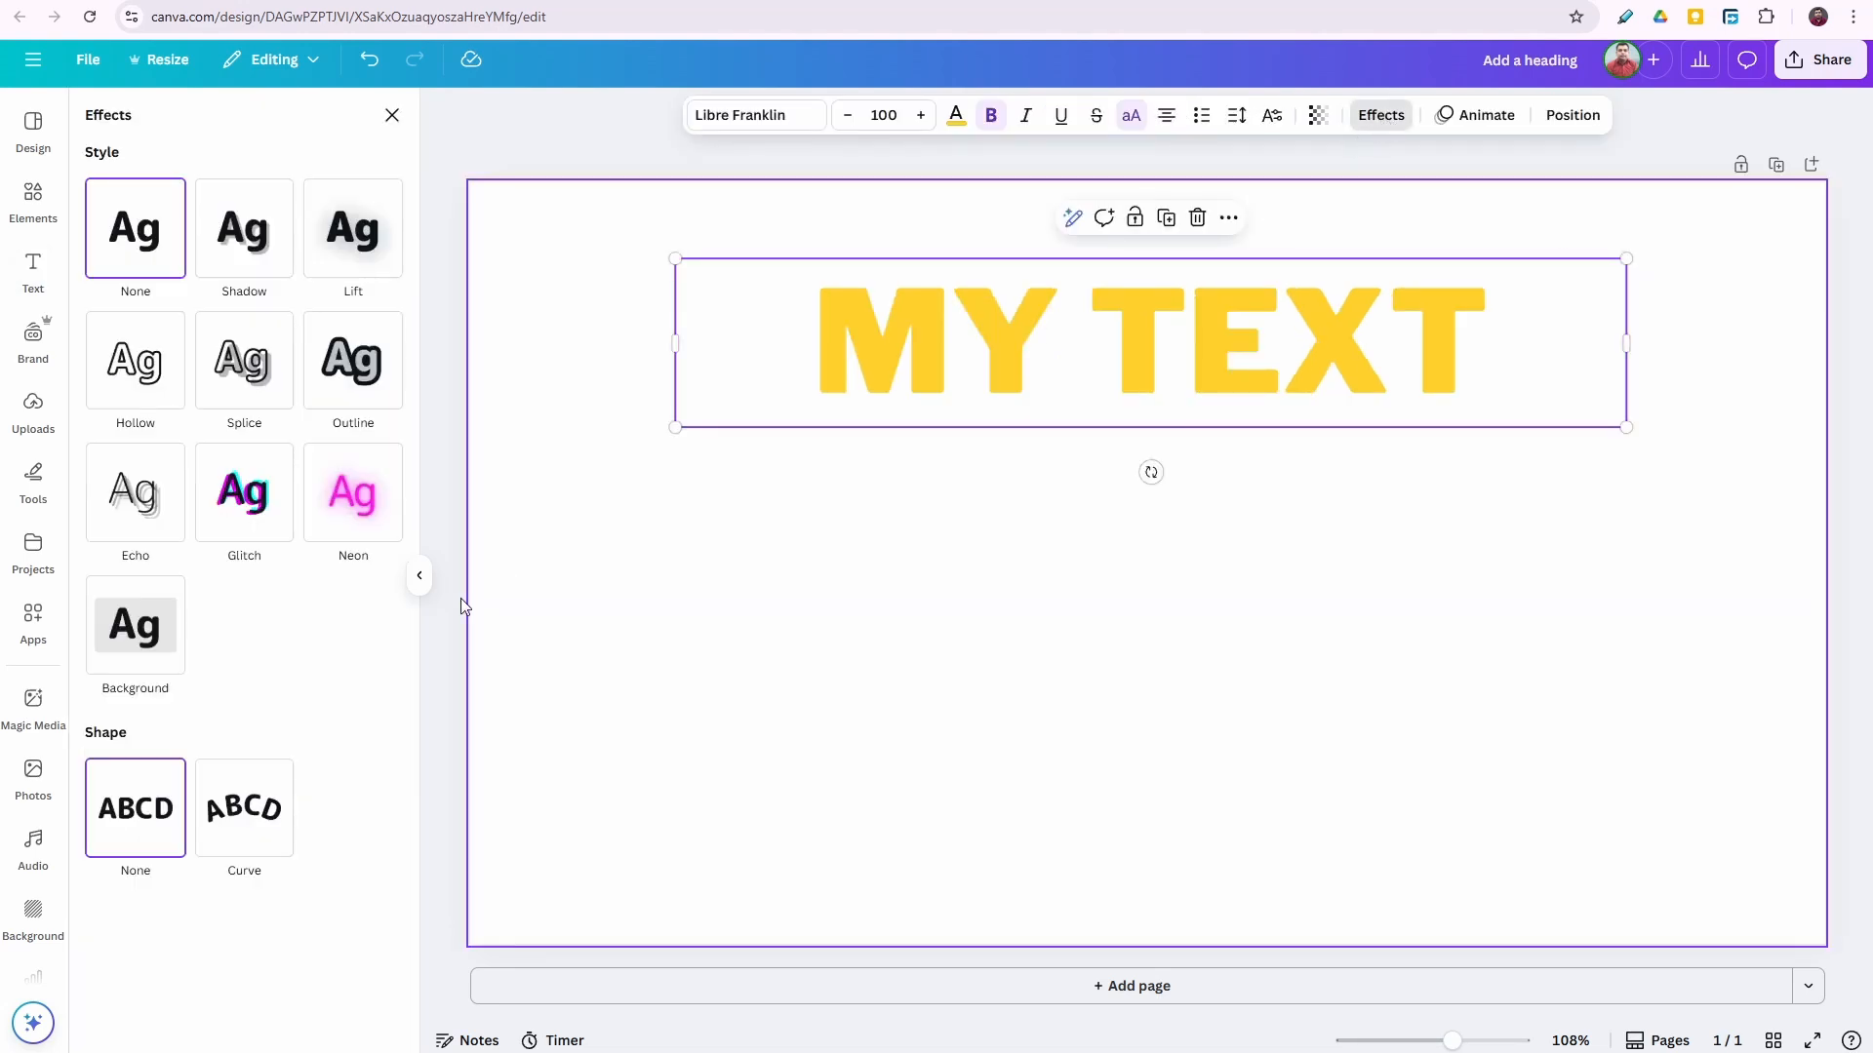
click(243, 509)
click(317, 385)
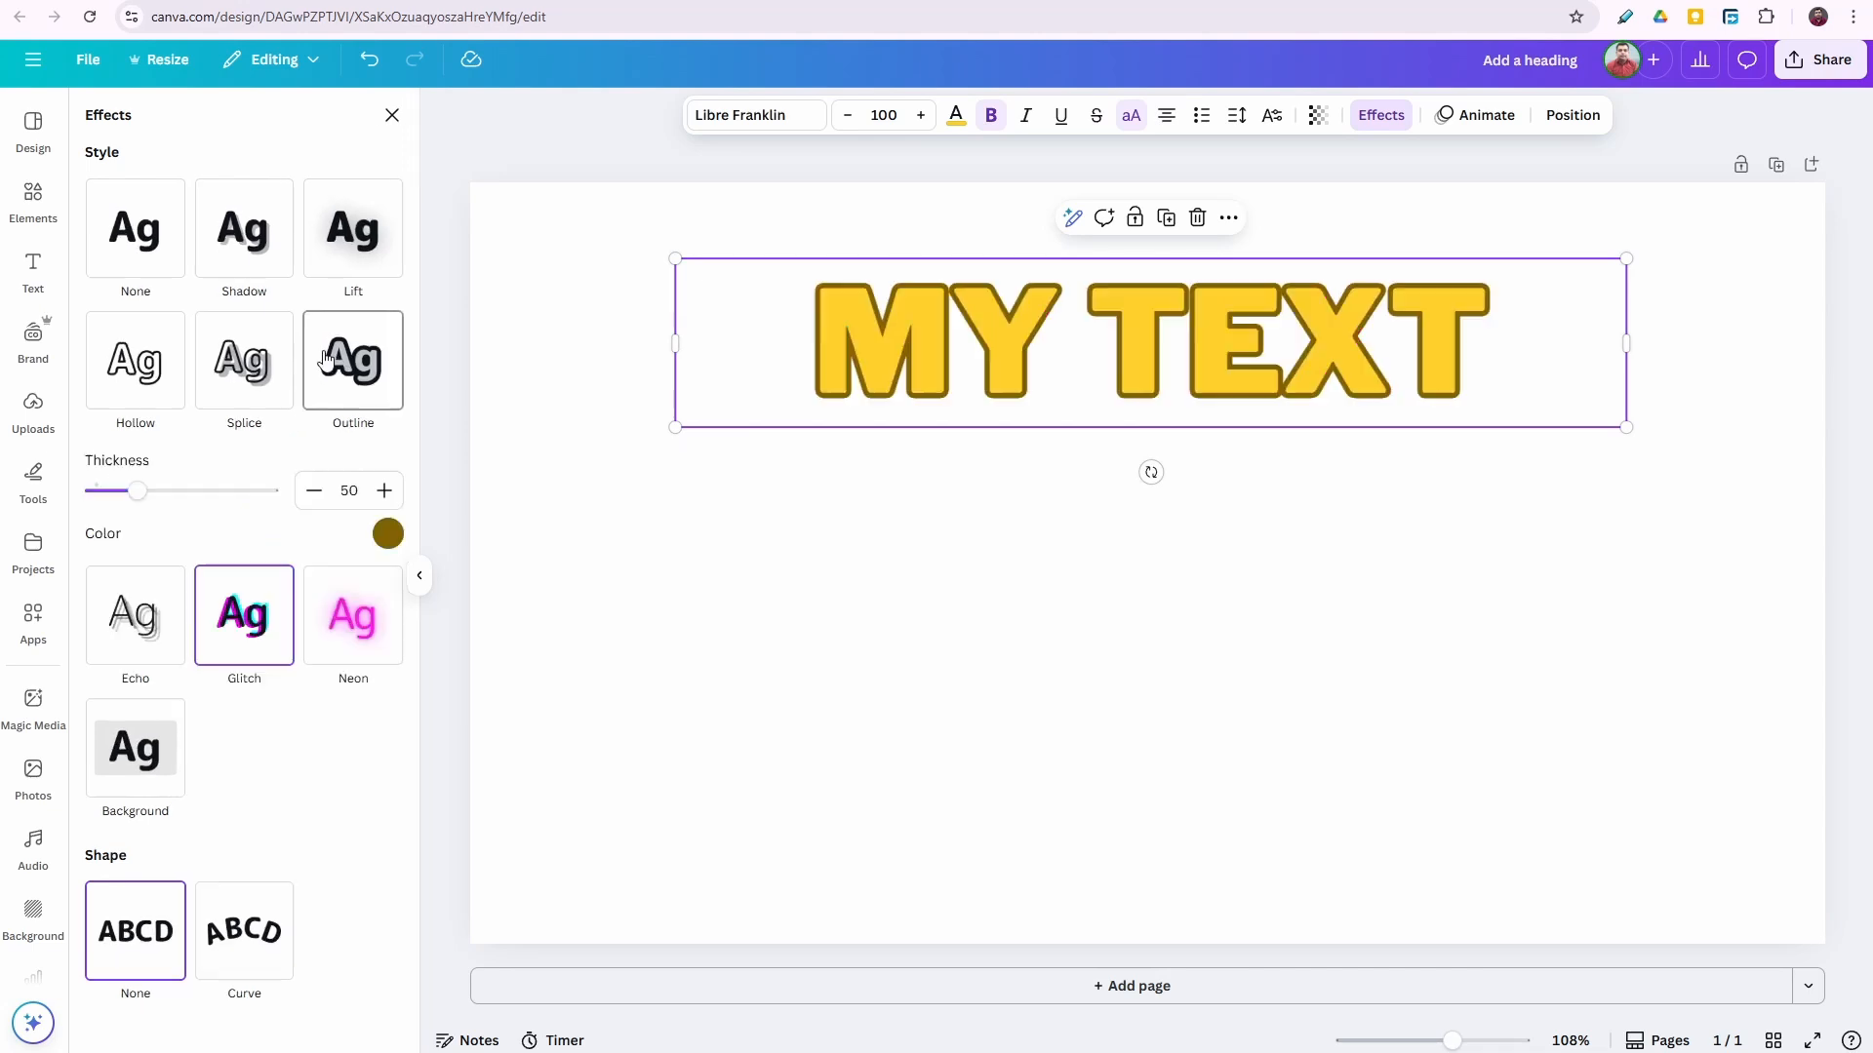
click(1327, 657)
click(1151, 365)
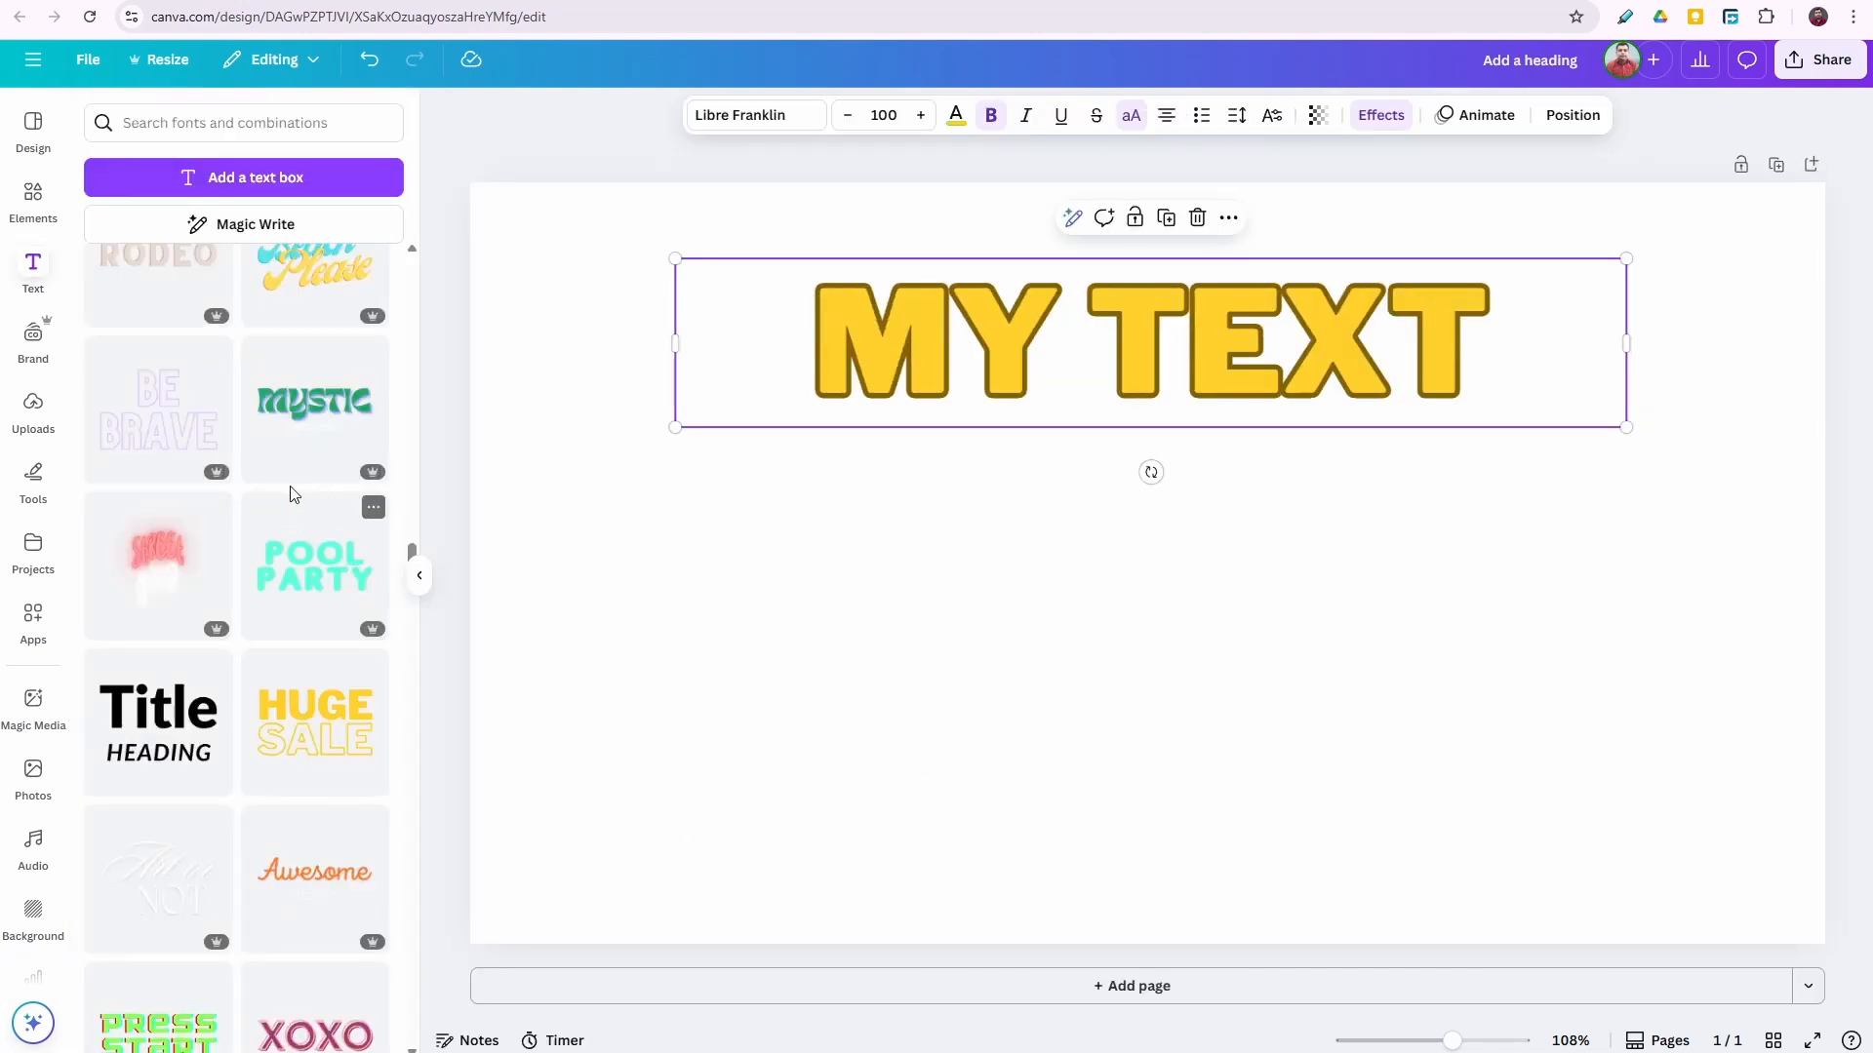
Browse further through the ready-made font combinations, looking over both the free and the premium text presets.
scroll(293, 494, down, 1)
scroll(164, 703, down, 15)
scroll(163, 702, down, 15)
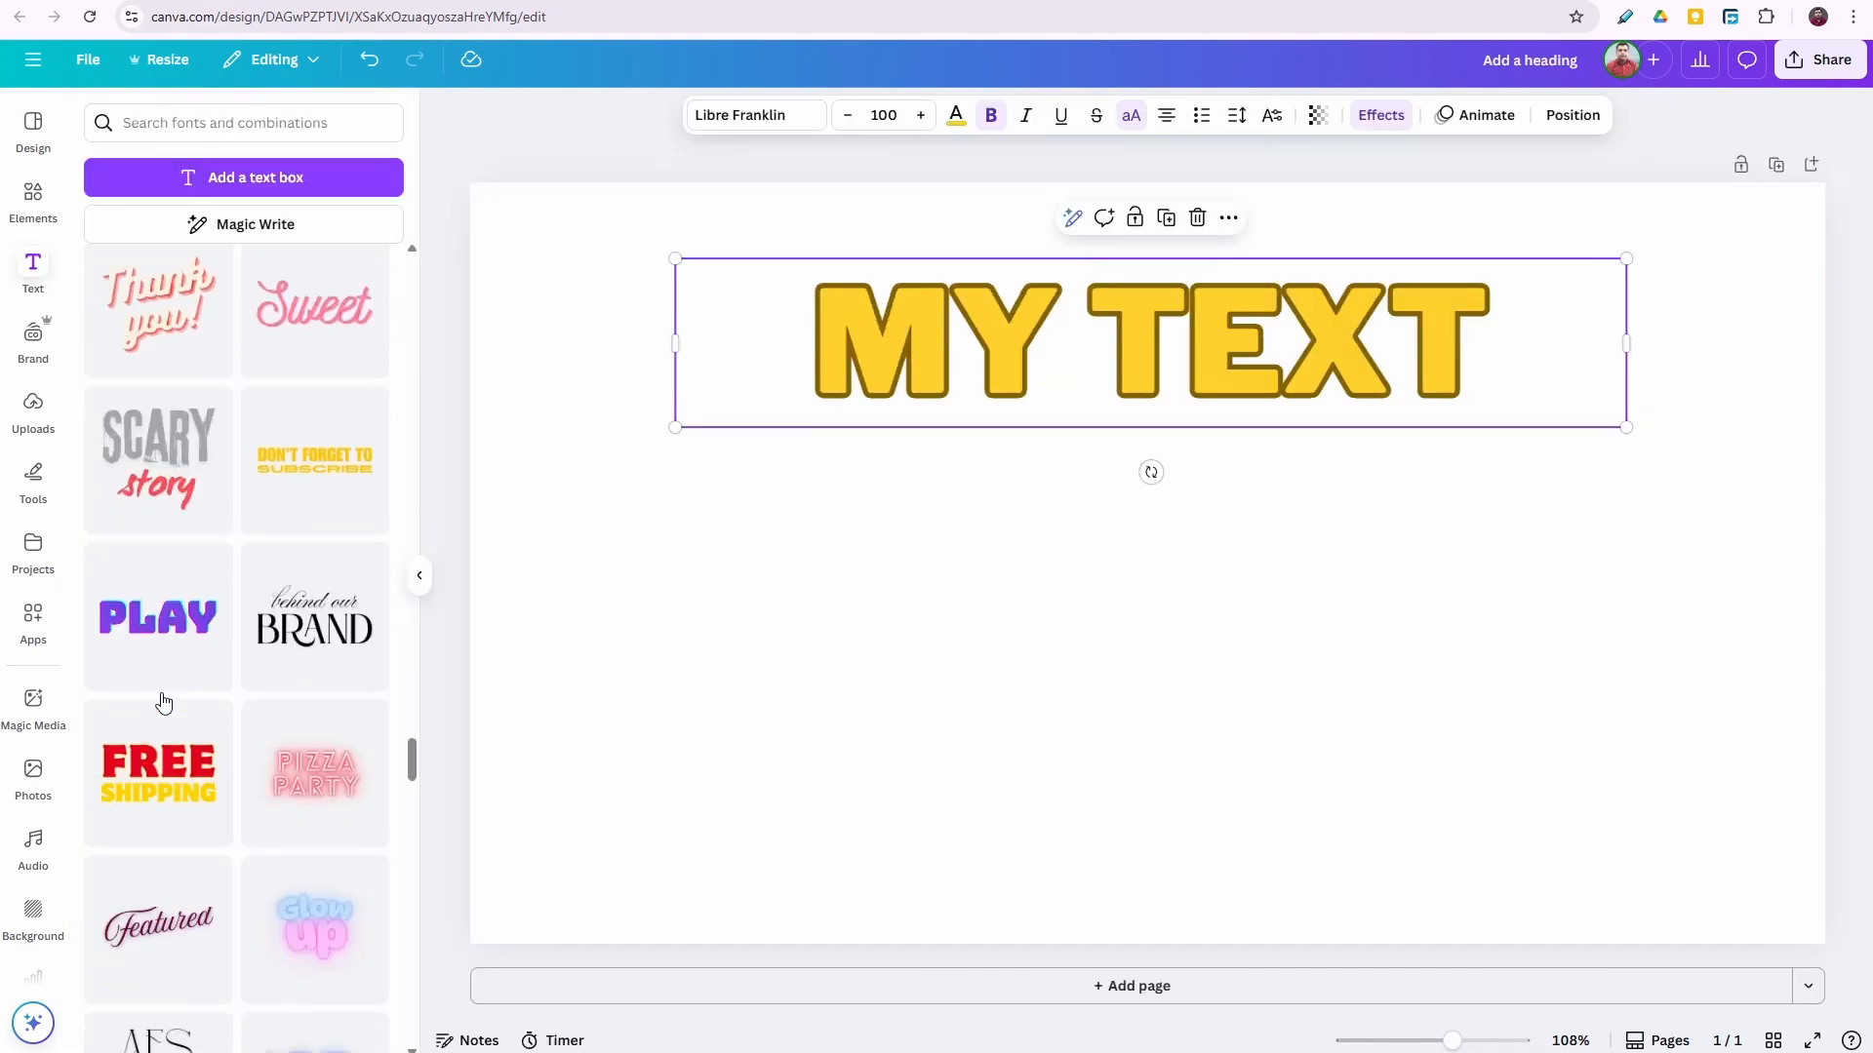
scroll(199, 775, down, 10)
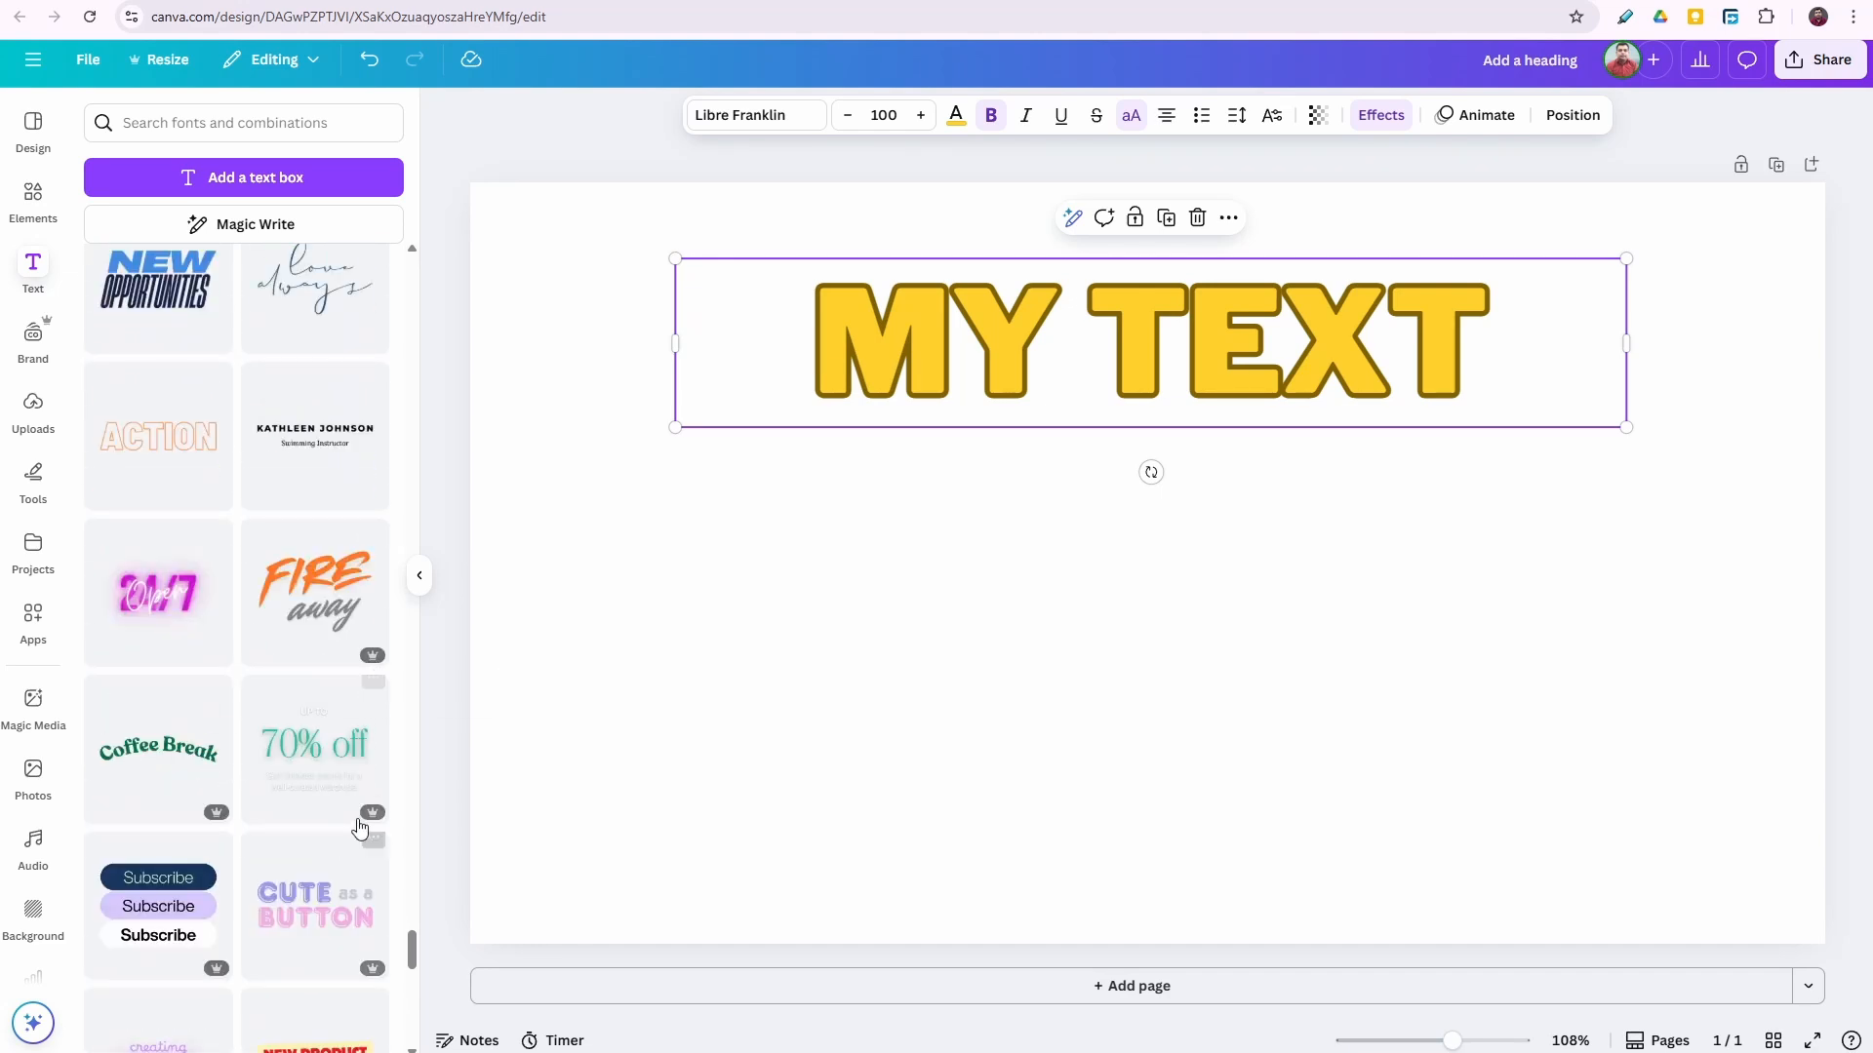
scroll(365, 817, down, 5)
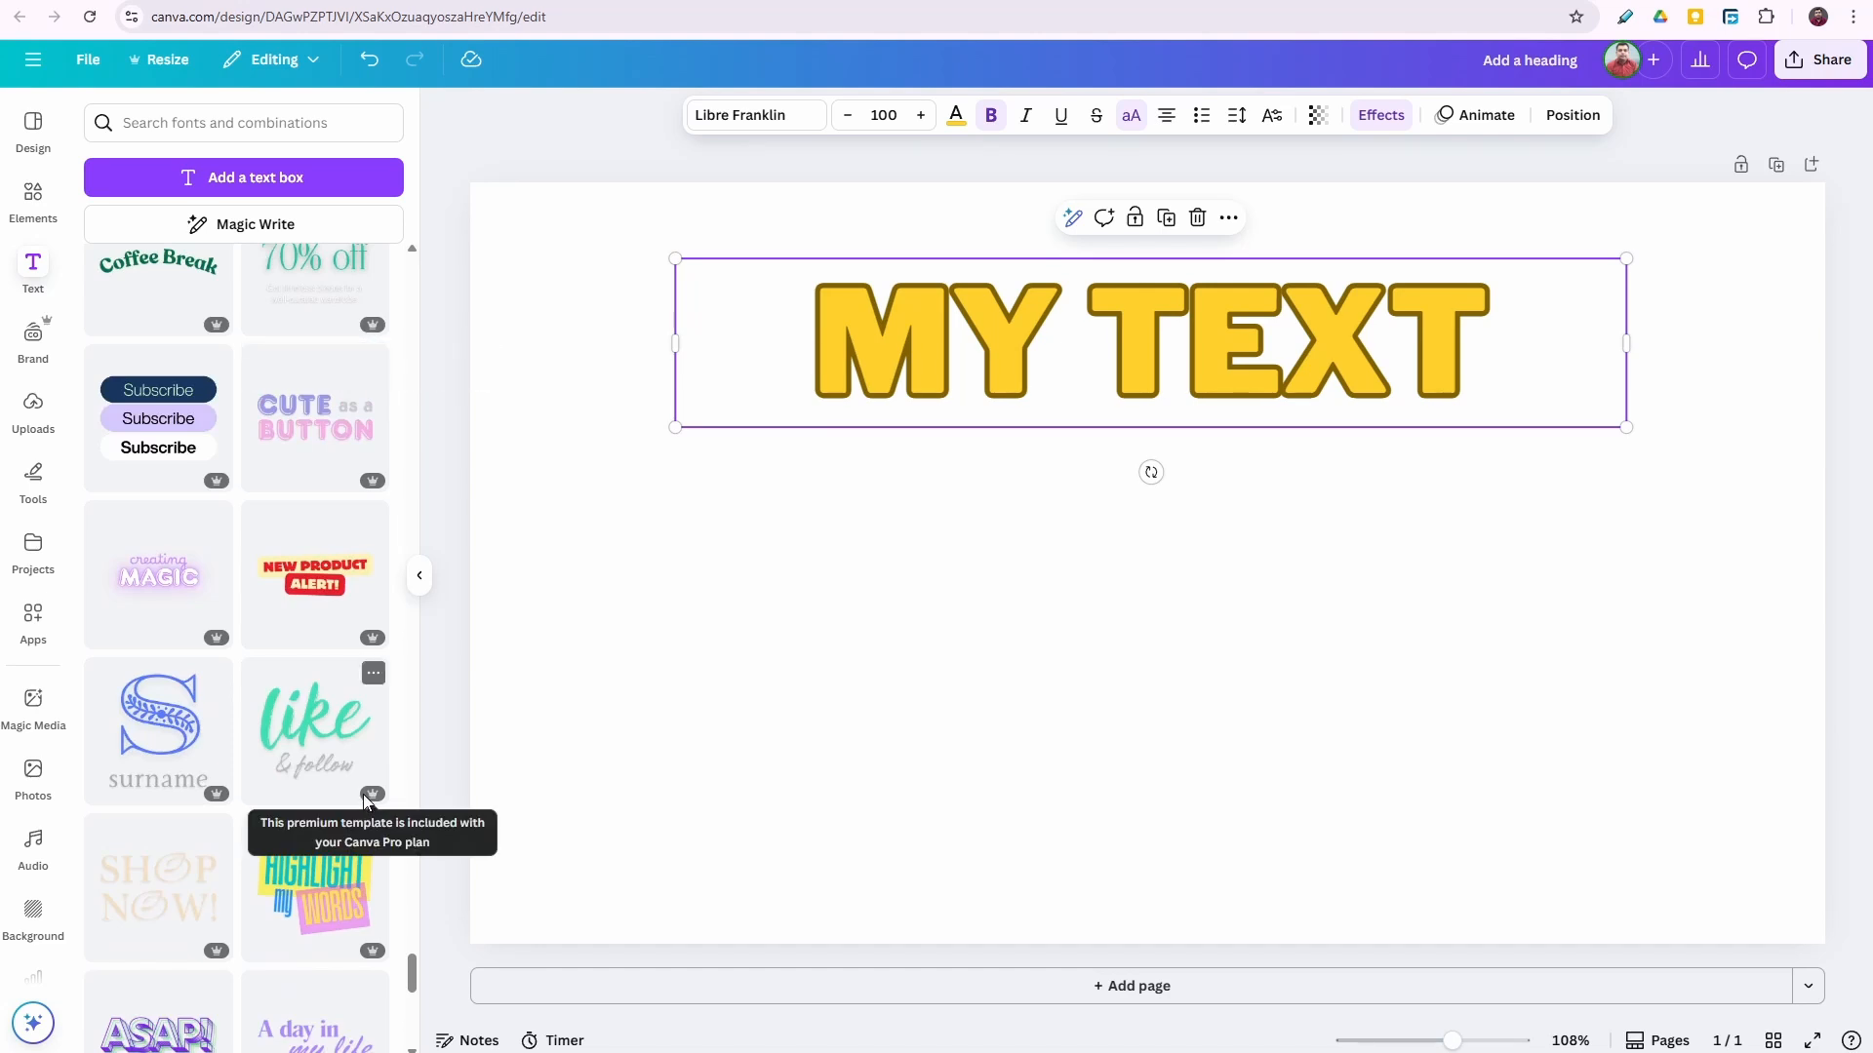
scroll(335, 663, up, 20)
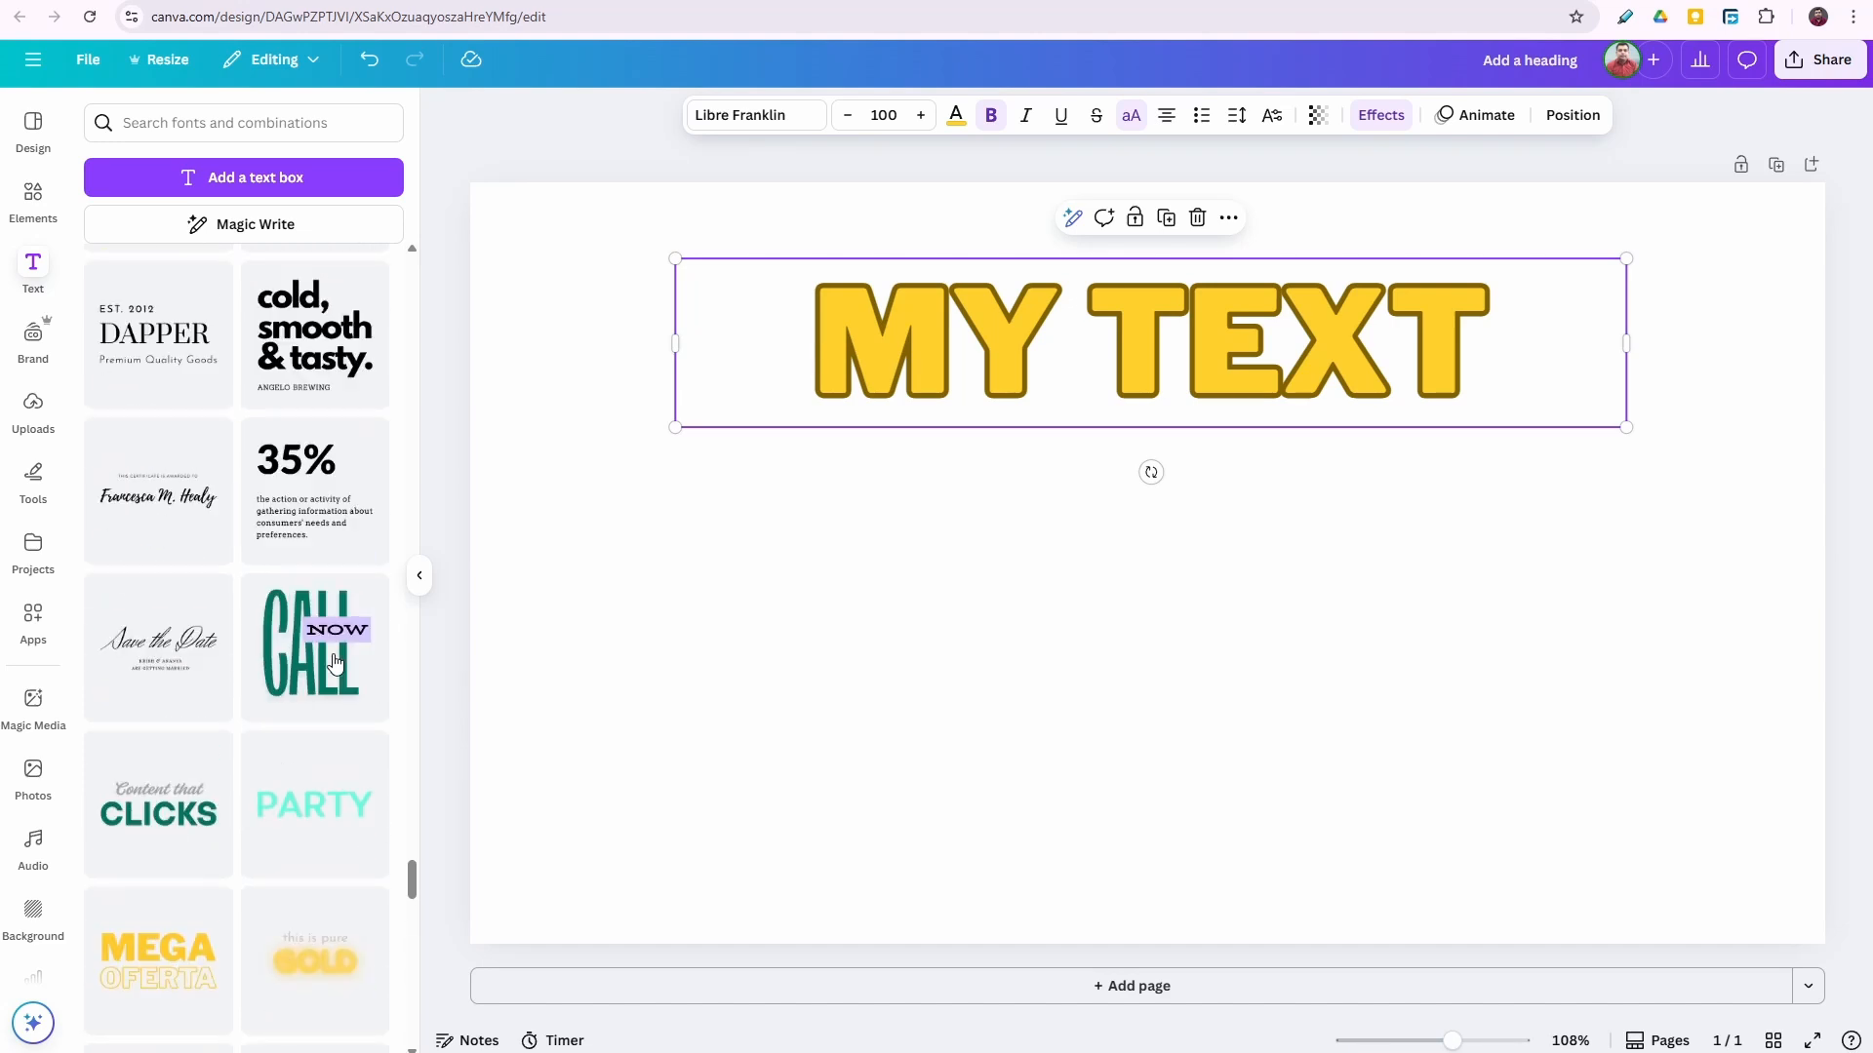
scroll(334, 663, up, 10)
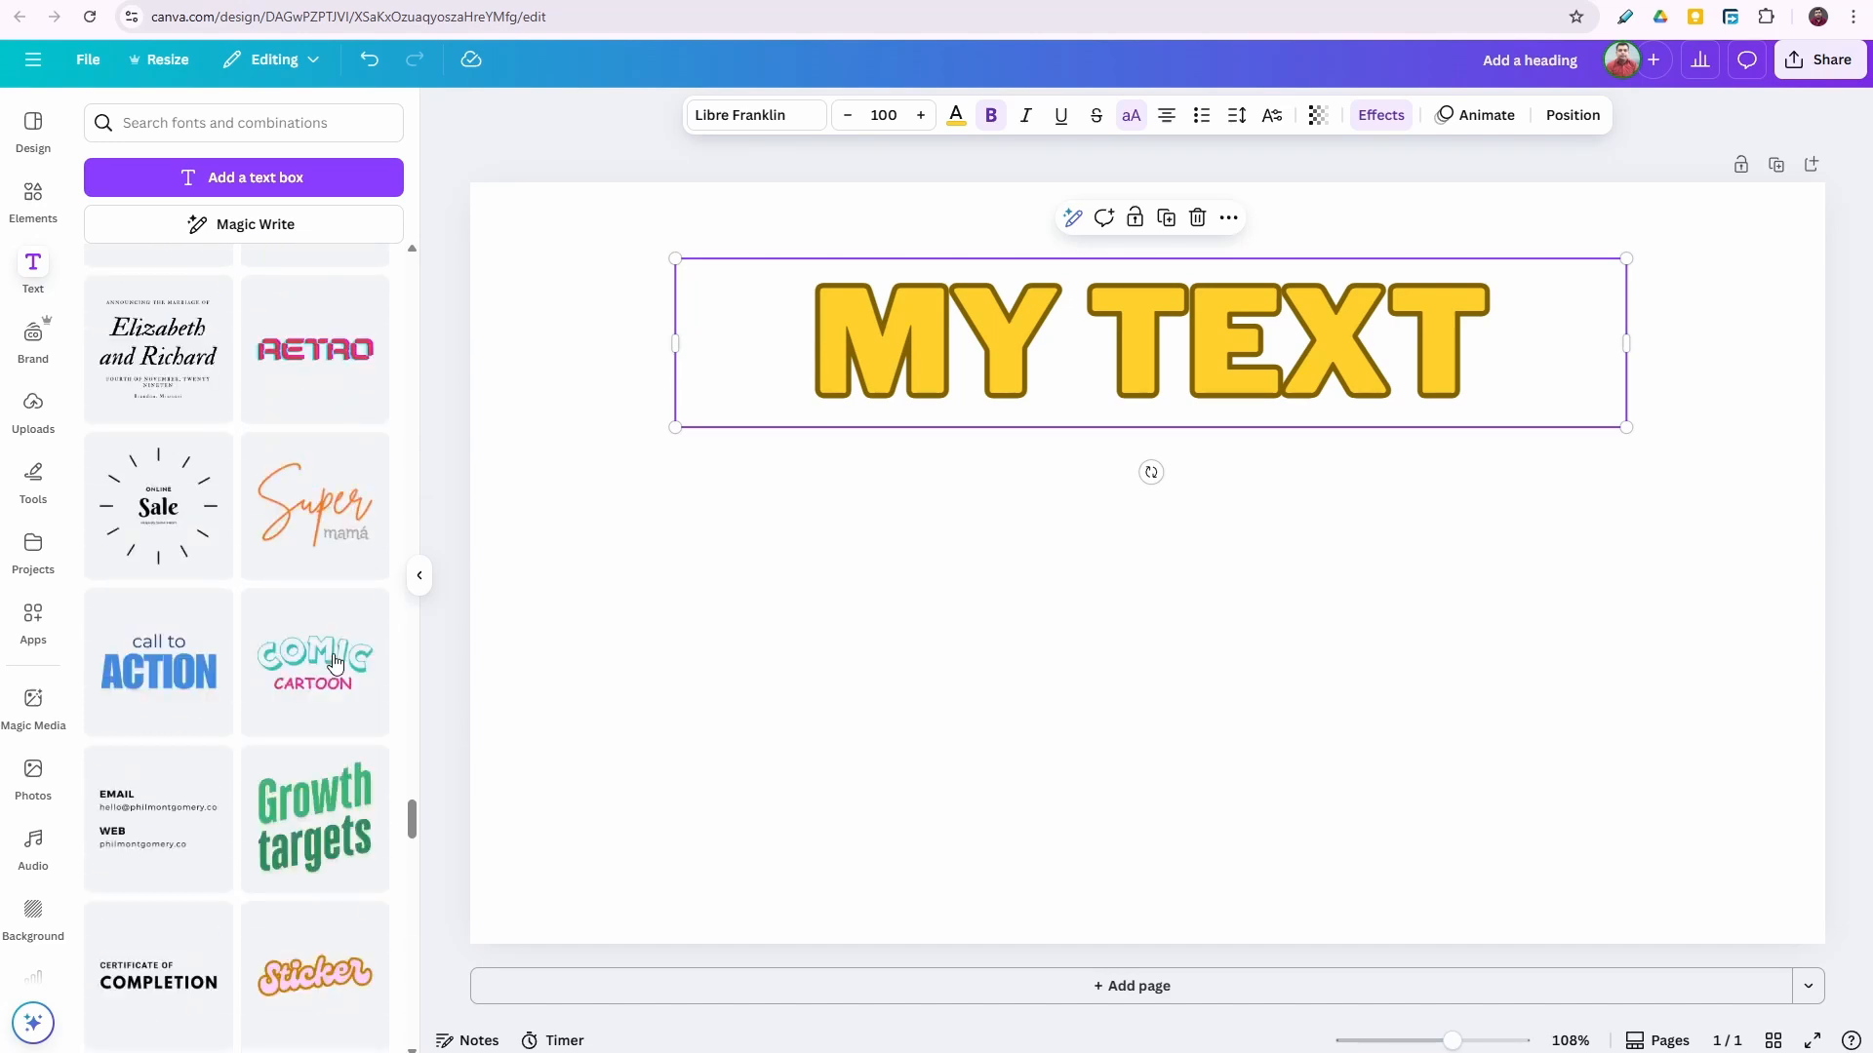
Open the text effect settings for the outlined MY TEXT heading.
click(1359, 135)
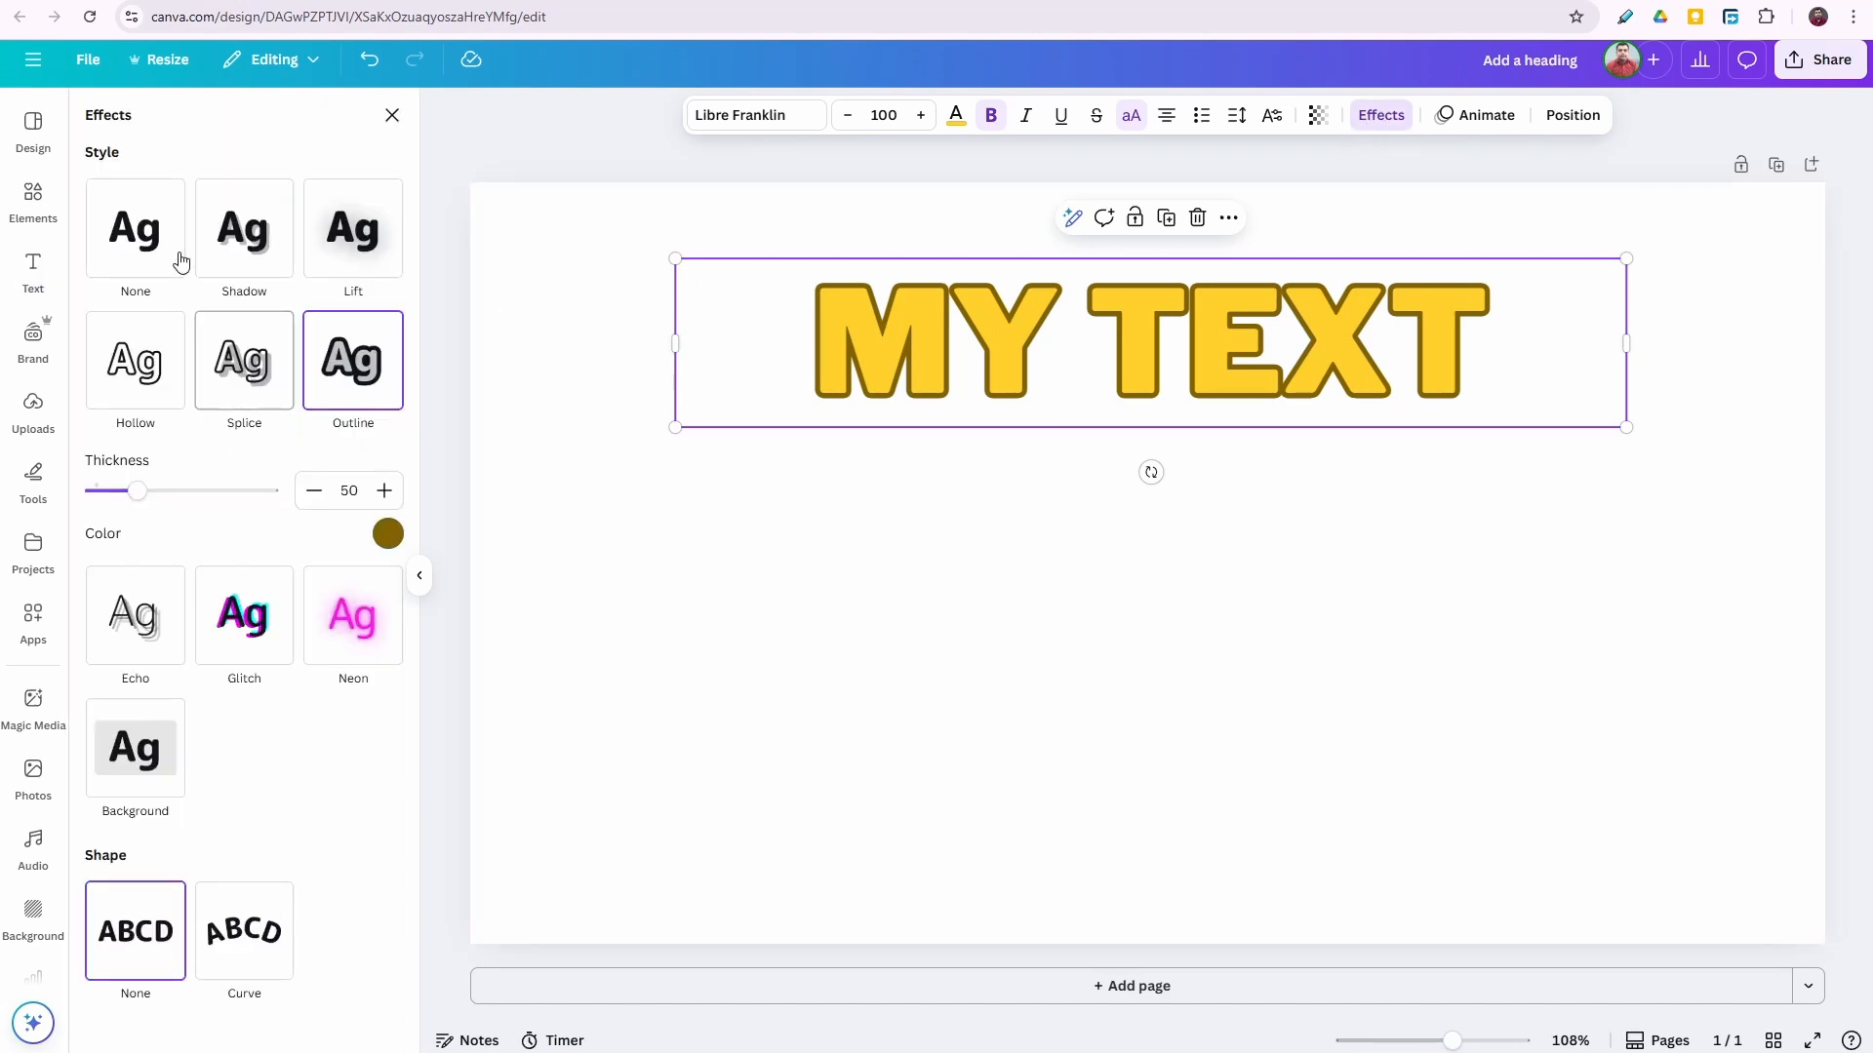